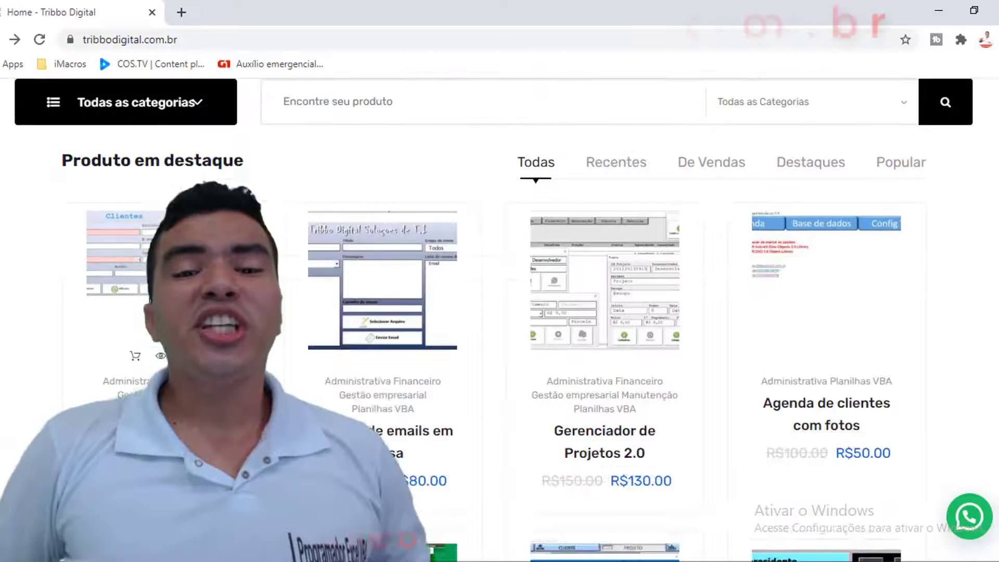
- Scroll the Tribbo Digital product grid, open the WhatsApp 2.0 product and enlarge its screenshot
scroll(468, 292, "down", 1)
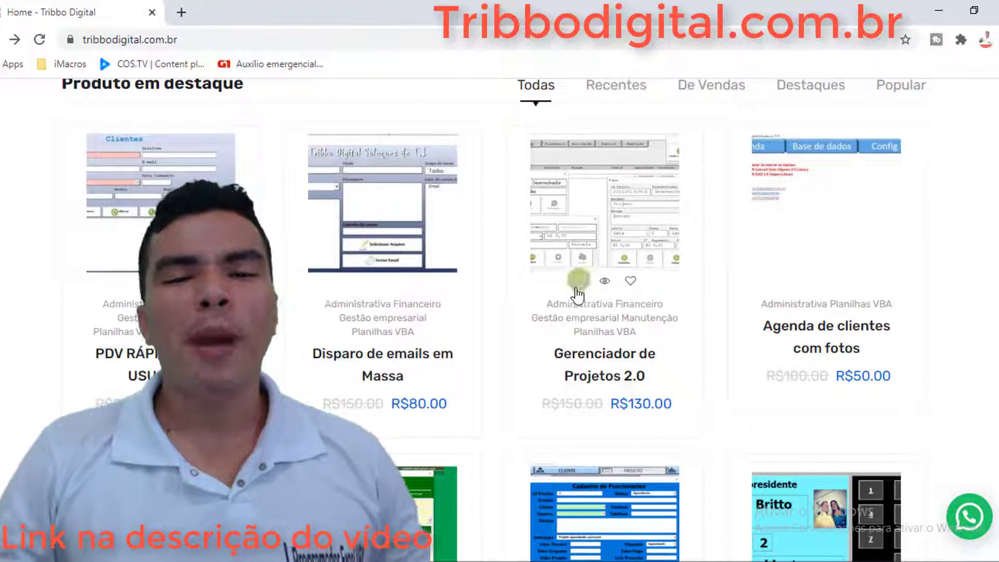
scroll(575, 279, "down", 1)
scroll(597, 272, "down", 1)
scroll(597, 271, "down", 1)
scroll(597, 271, "down", 1)
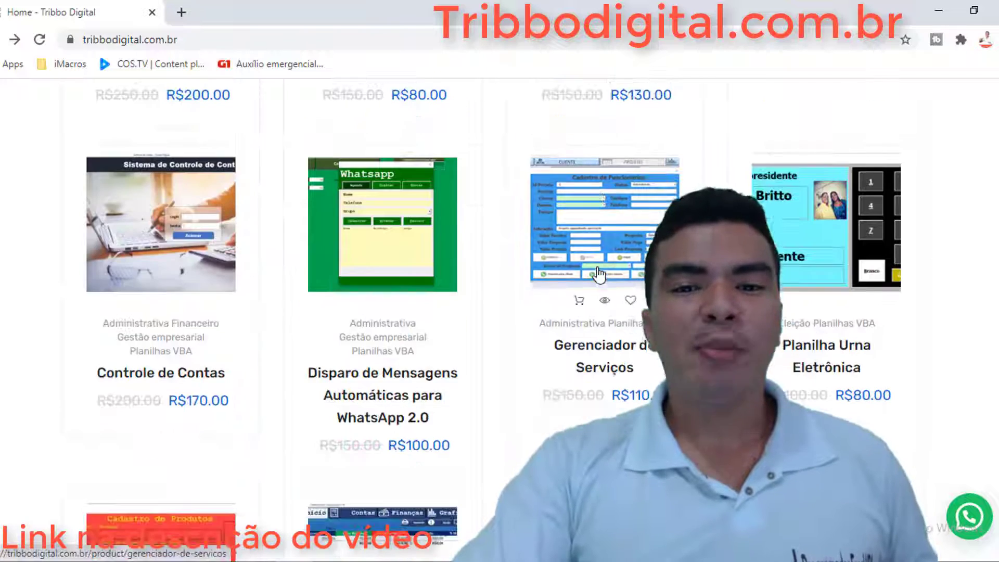
scroll(597, 272, "down", 1)
scroll(598, 274, "down", 1)
scroll(598, 274, "down", 1)
scroll(598, 275, "down", 1)
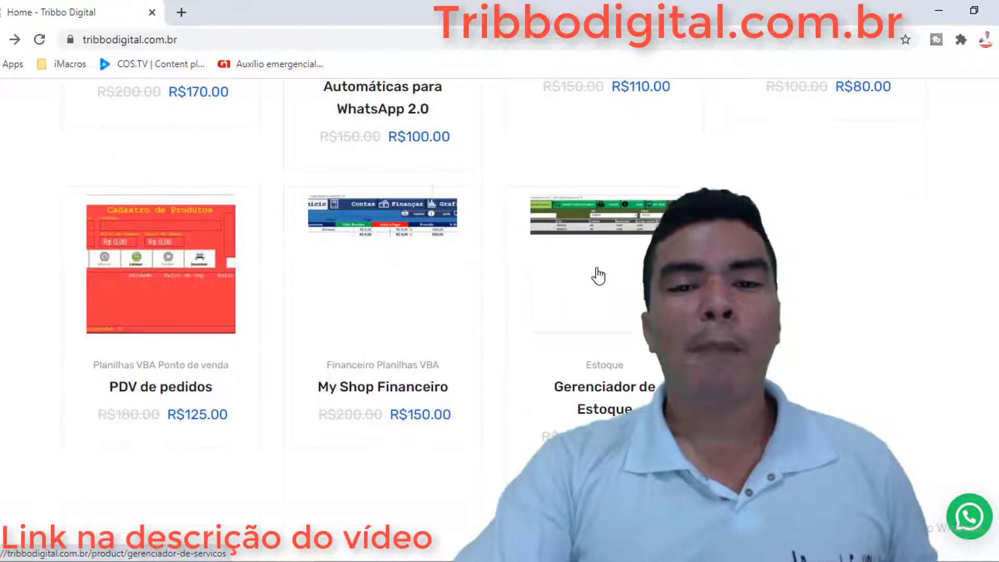
left_click(382, 109)
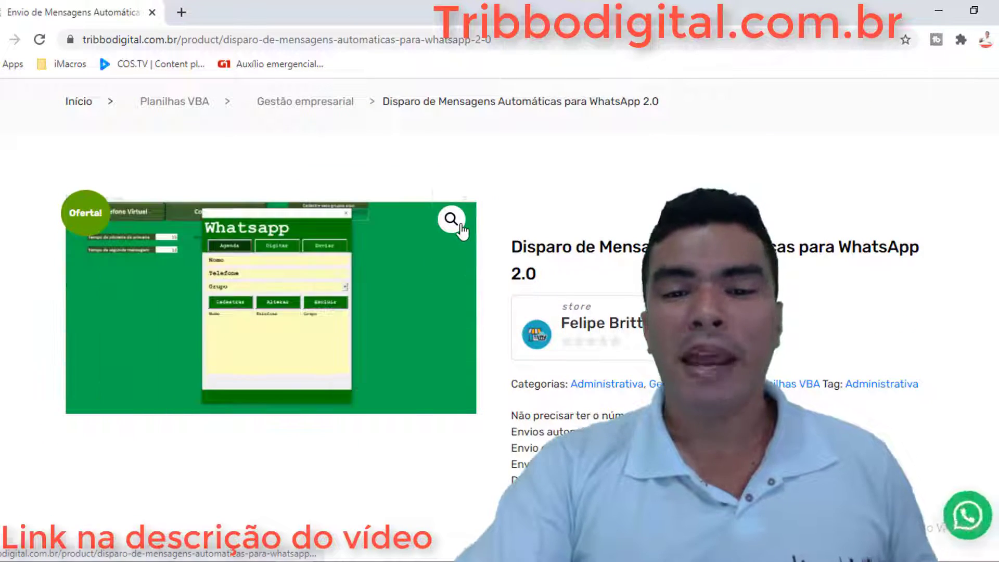
left_click(440, 228)
- Return to the product list, open the Controle de Contas page and scroll through it
key("alt+Left")
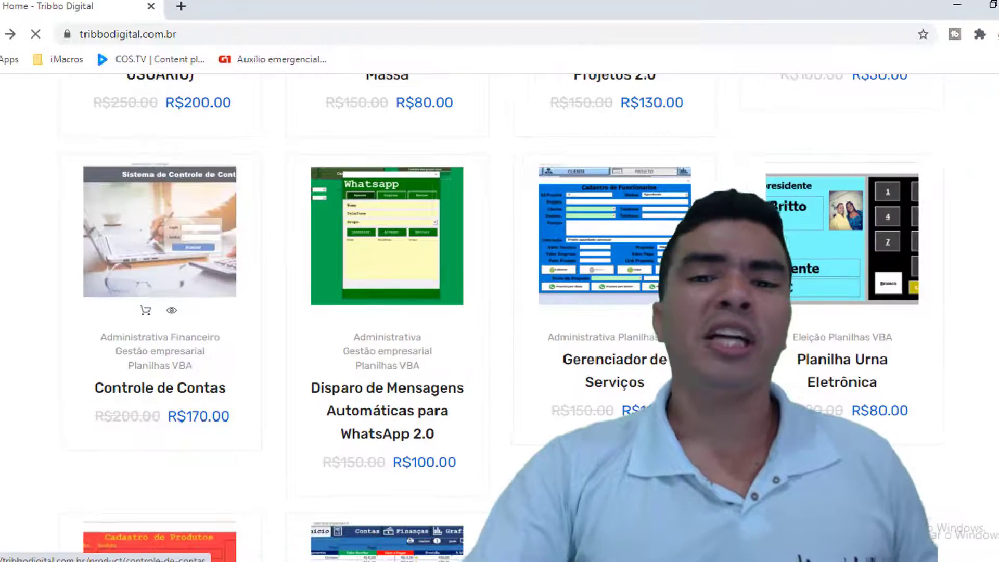
left_click(191, 255)
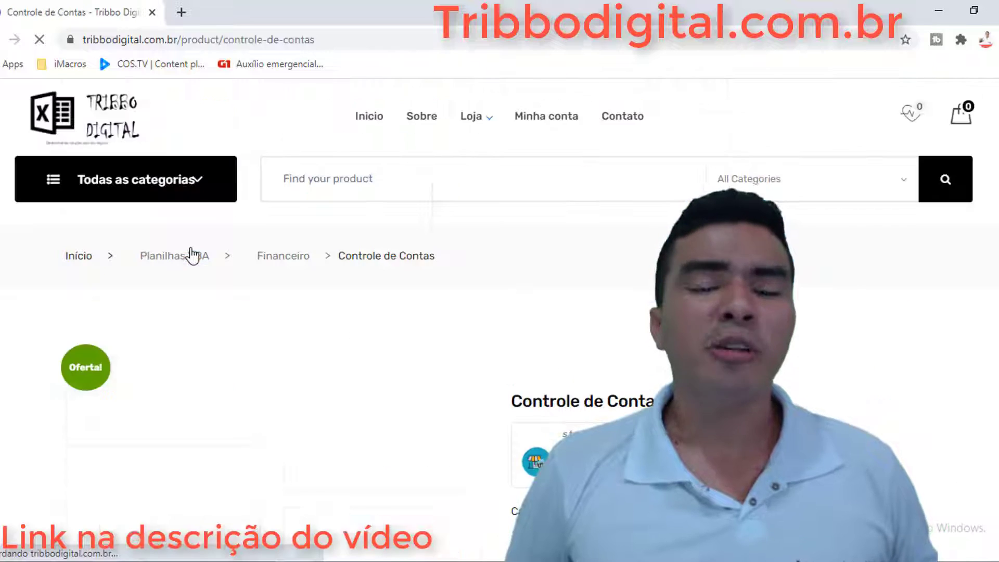
scroll(364, 346, "down", 1)
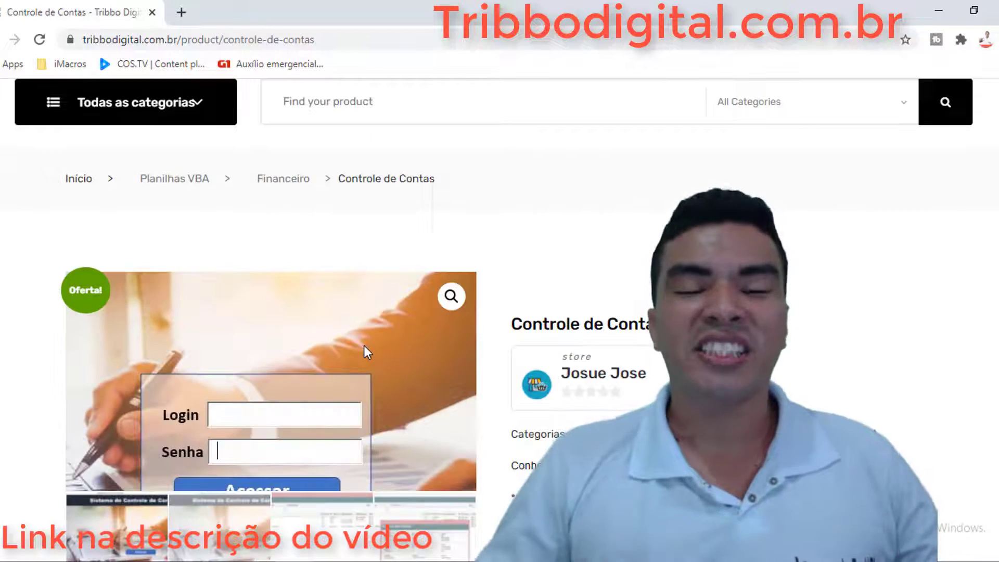
scroll(364, 345, "down", 1)
scroll(364, 346, "down", 1)
scroll(364, 345, "down", 2)
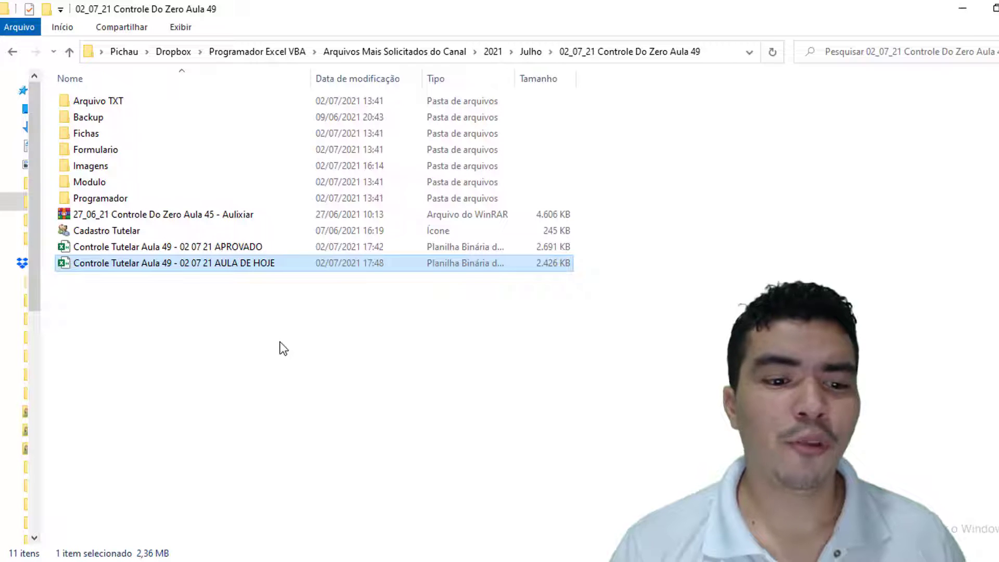
- Open the Controle Tutelar workbook, log in with username and password, and acknowledge the welcome message
double_click(271, 262)
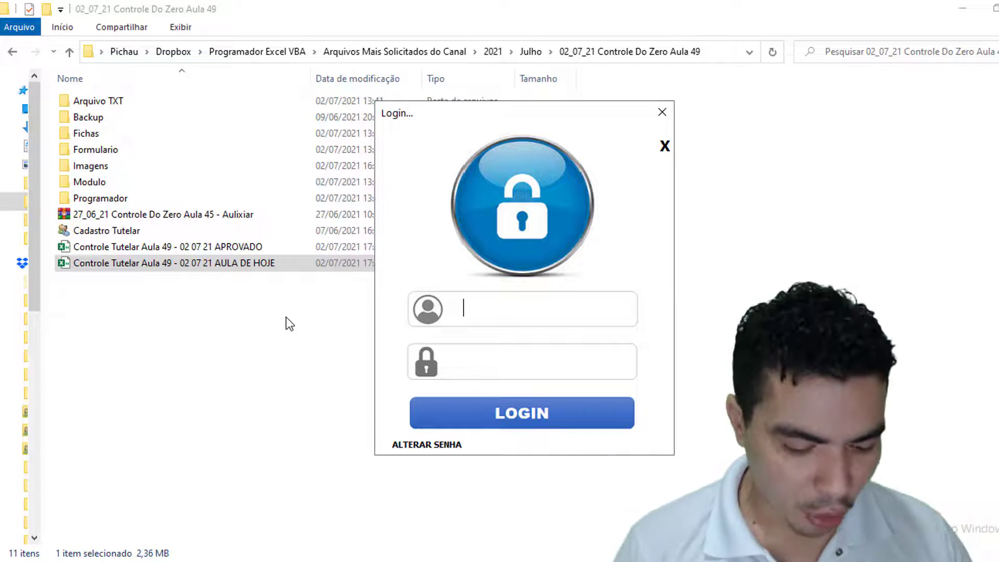
type("gledson")
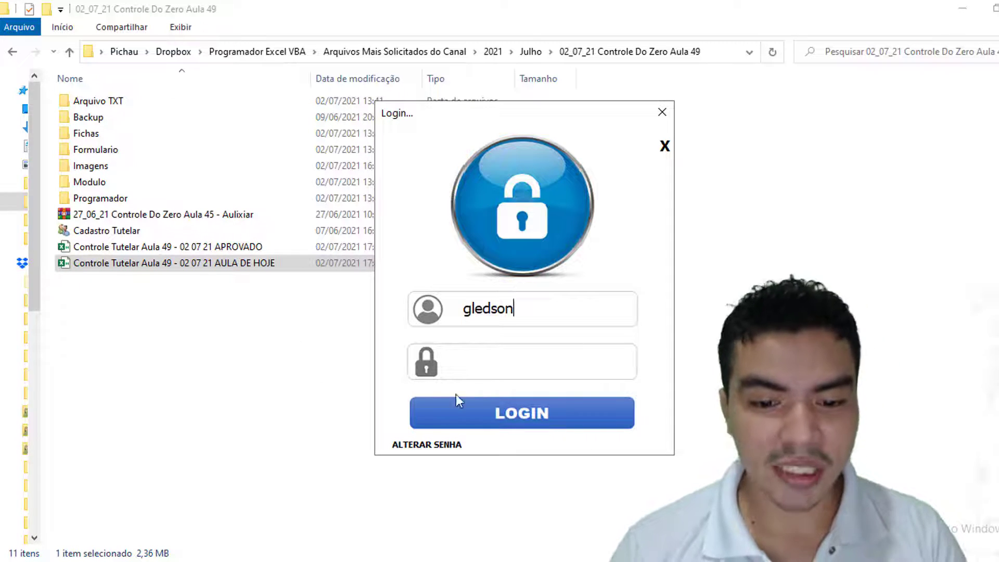
left_click(497, 363)
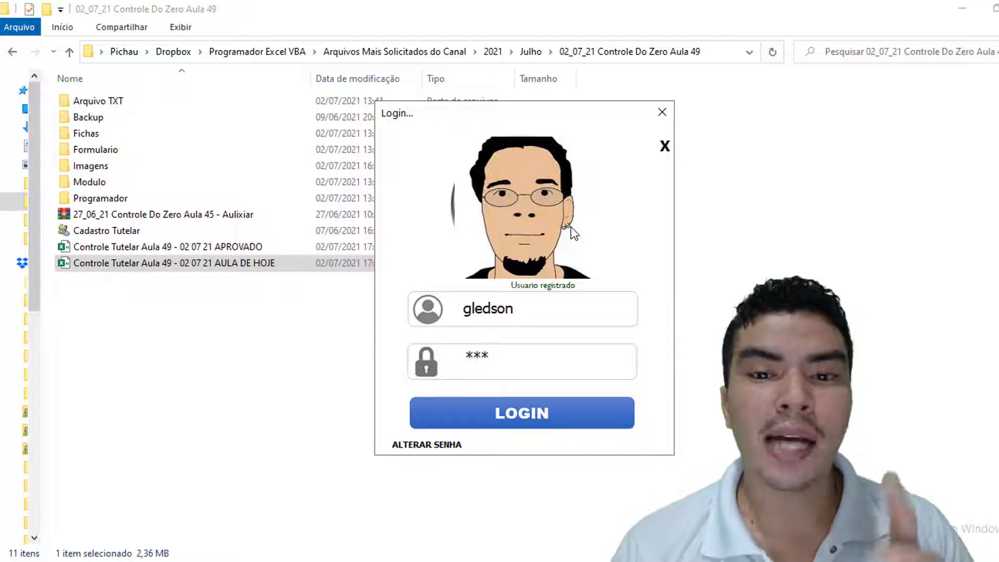
left_click(520, 411)
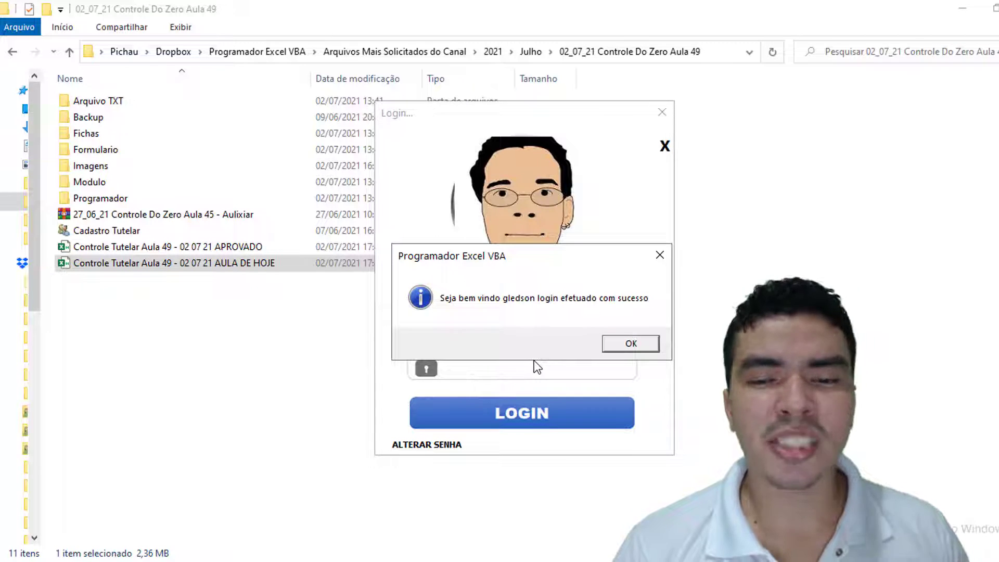
left_click(630, 344)
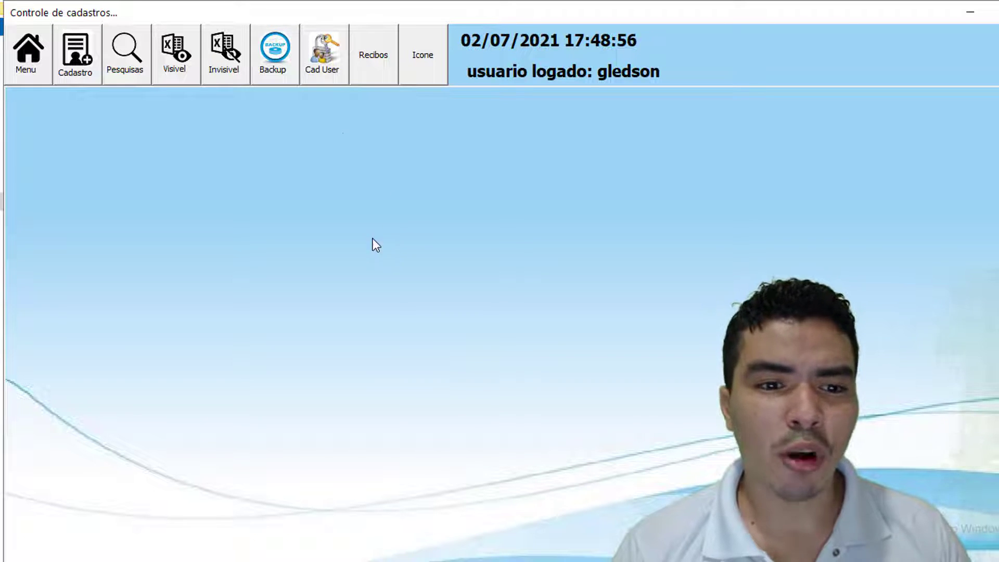
- In Cad User, change user ID 7's status from Bloqueado to Ativo and save the change
left_click(331, 75)
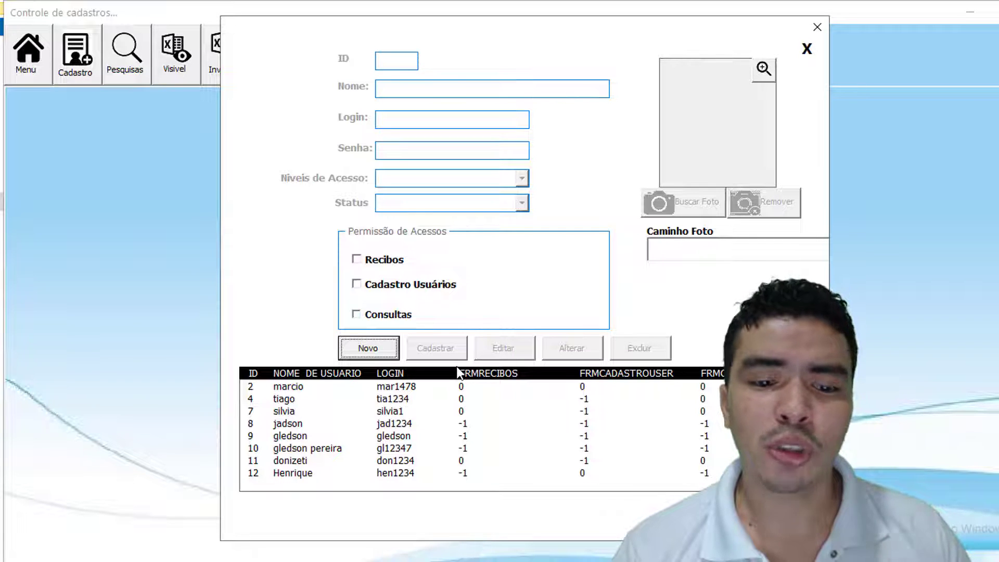
left_click(327, 412)
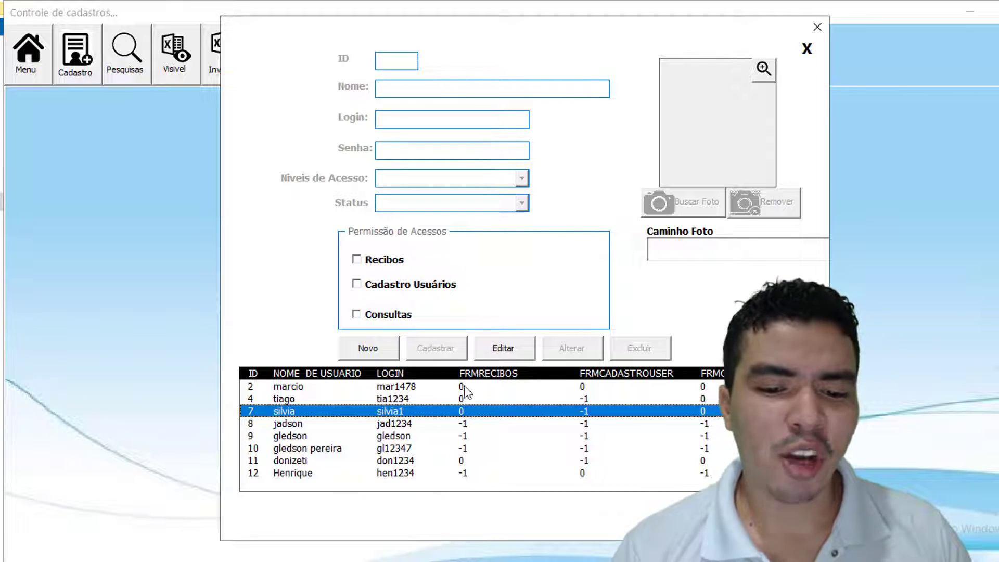
left_click(502, 353)
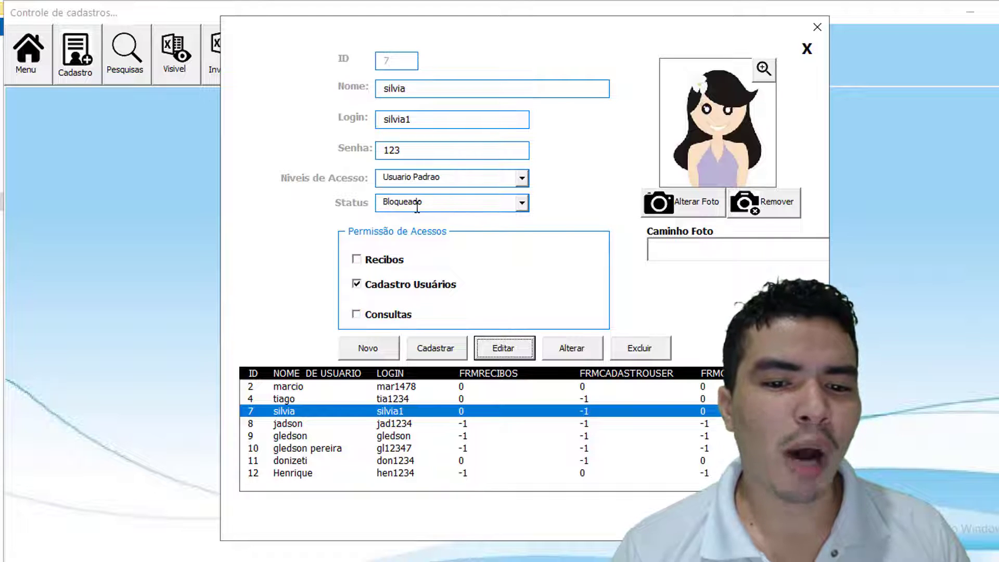
left_click(521, 204)
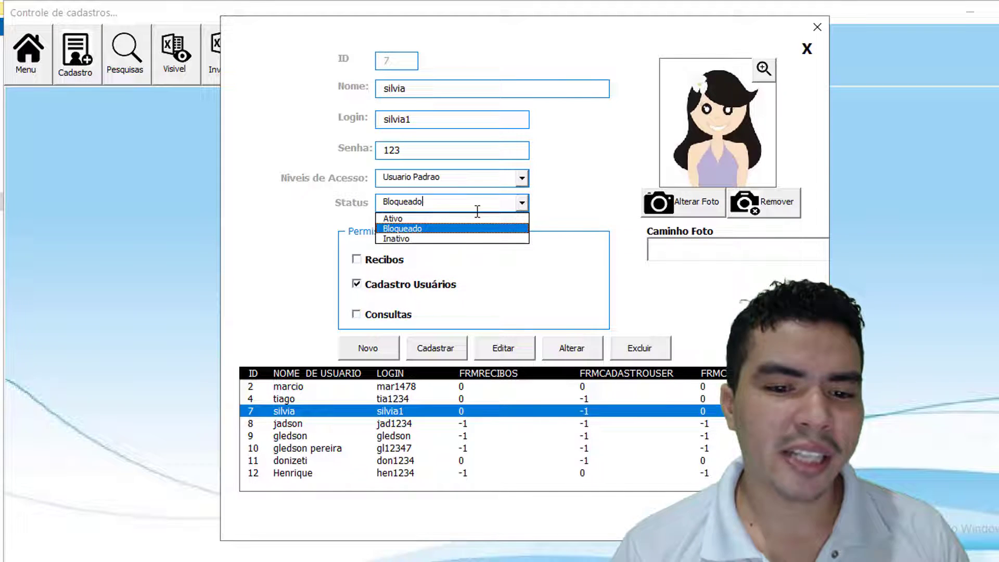
left_click(436, 219)
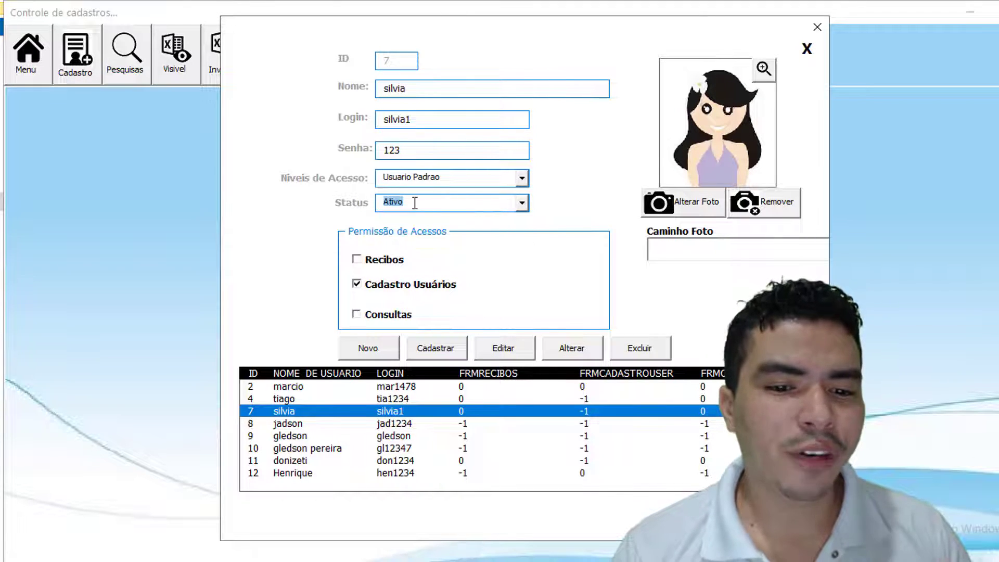
left_click(559, 351)
left_click(584, 343)
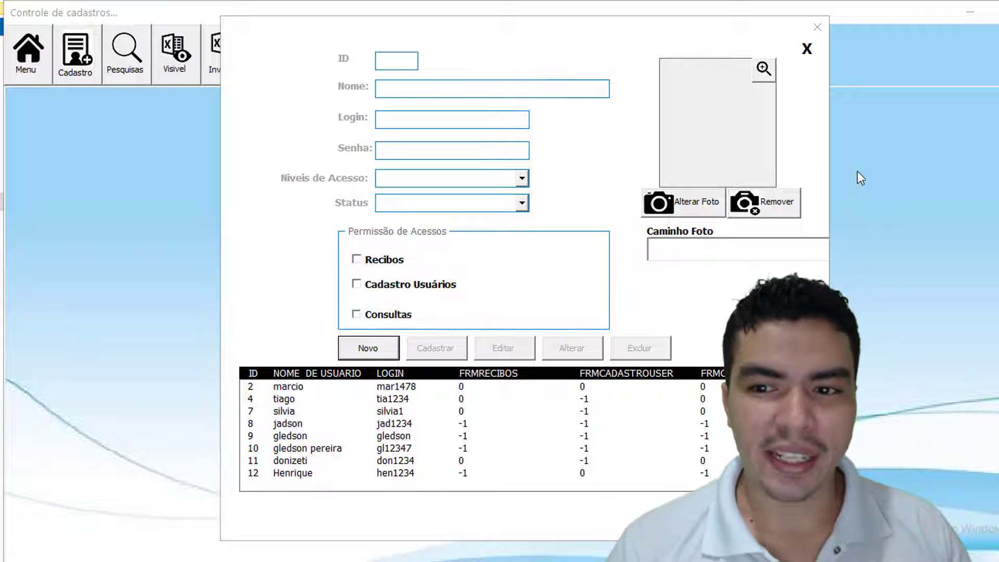
left_click(808, 62)
- Close the Cad User screen, exit the registration system confirming Sim, and show the Desenvolvedor tab
left_click(816, 27)
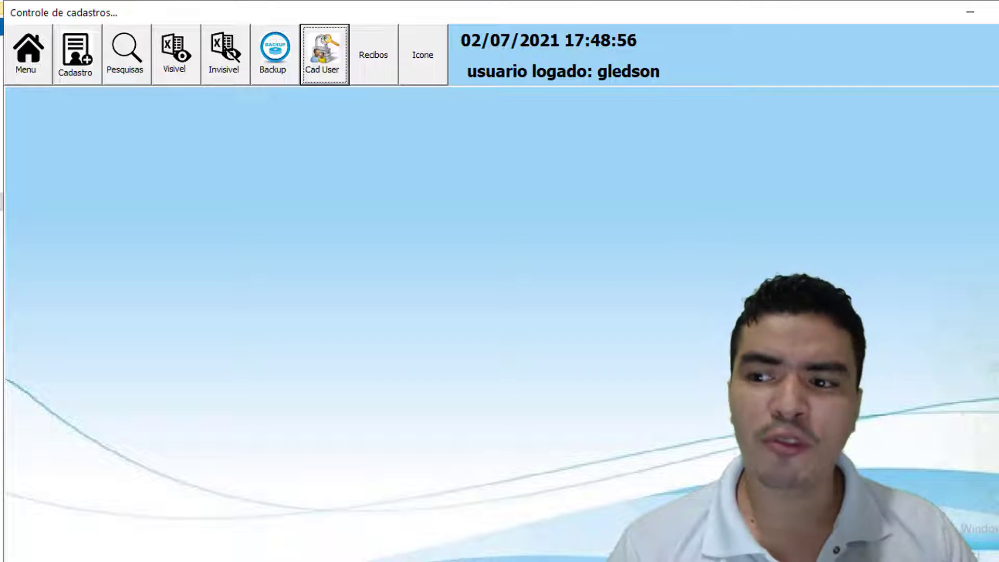
key("alt+F4")
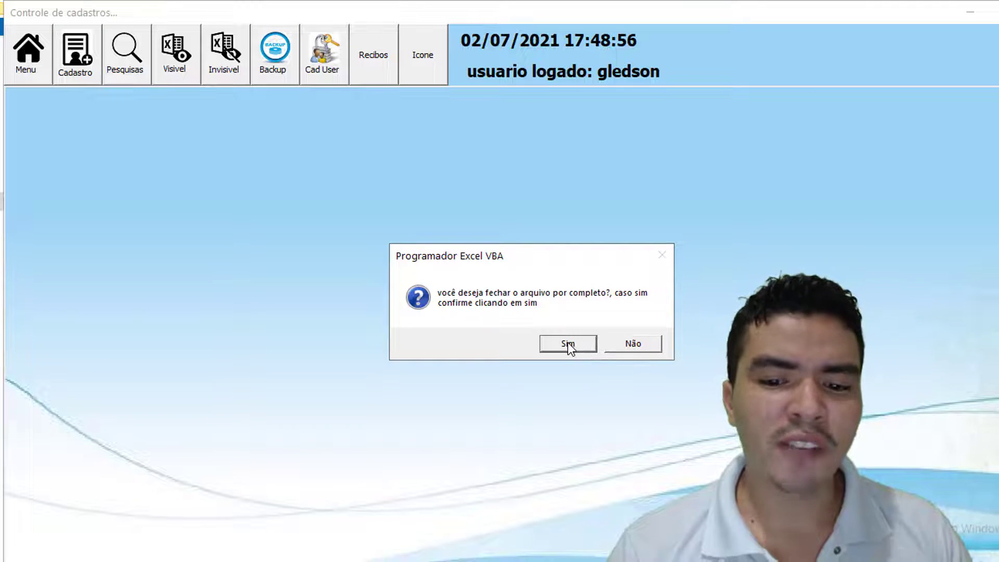
left_click(619, 346)
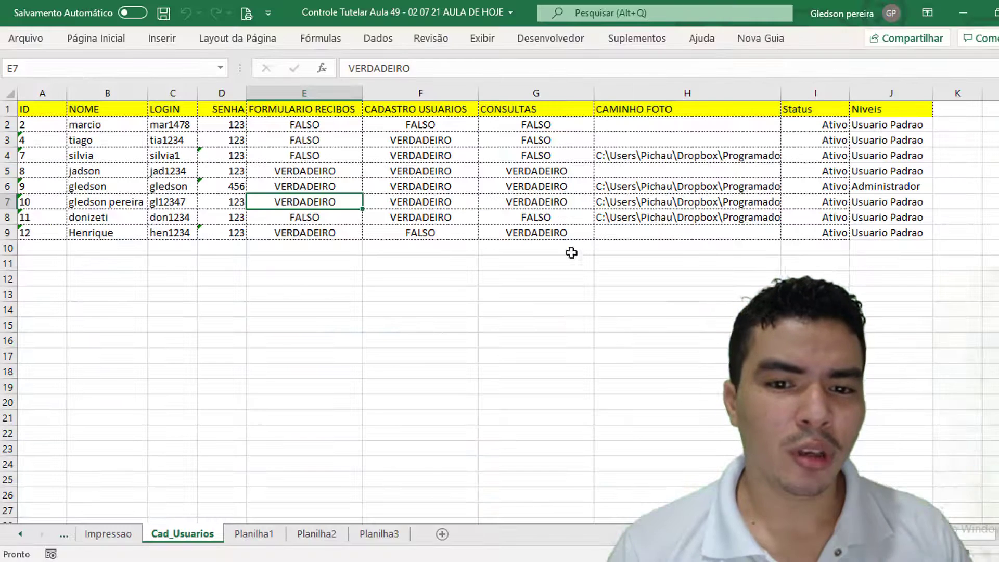
left_click(575, 45)
- In the Visual Basic Editor, show Project Explorer, open FrmLogin in the designer, and select its lock image
left_click(25, 78)
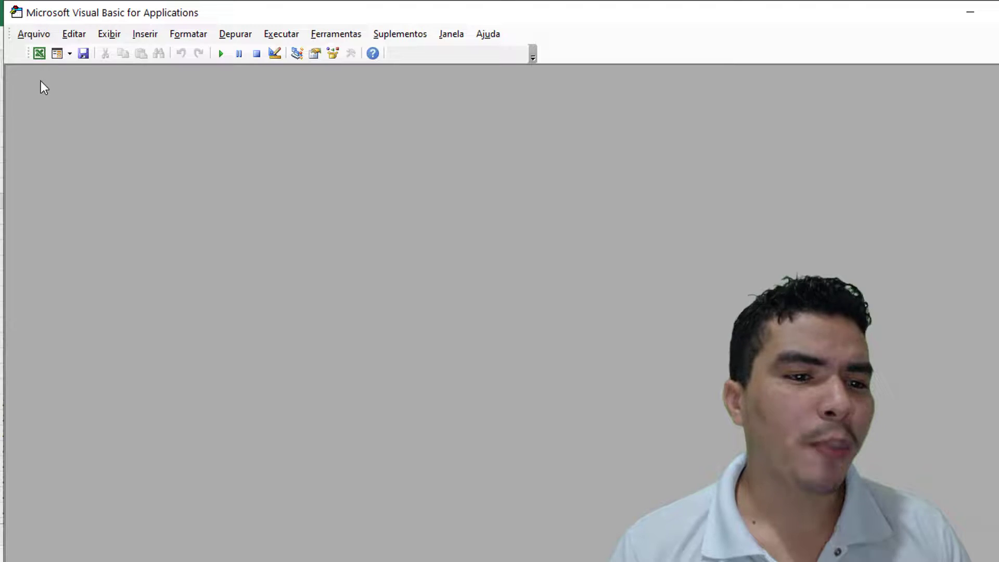
left_click(109, 33)
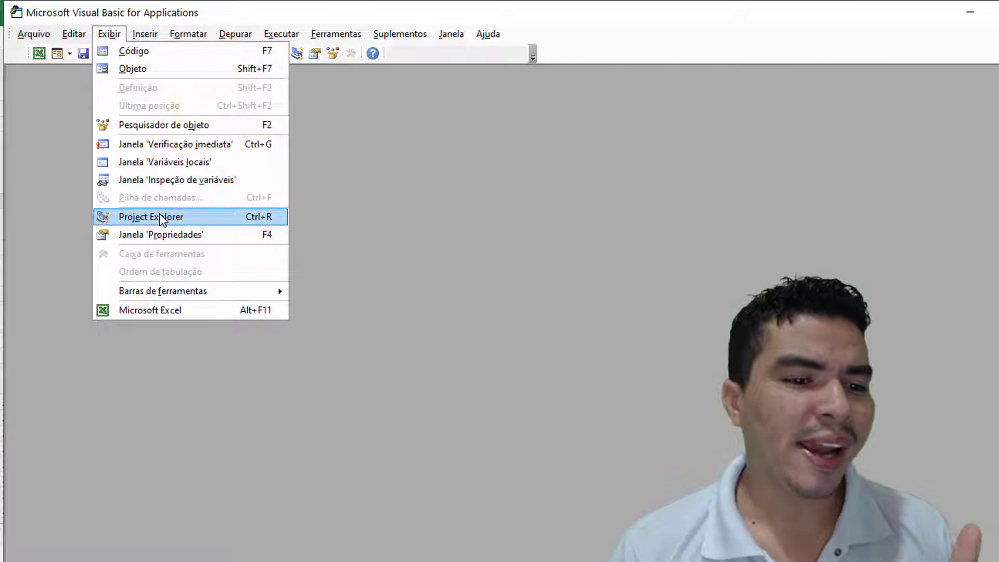
left_click(164, 217)
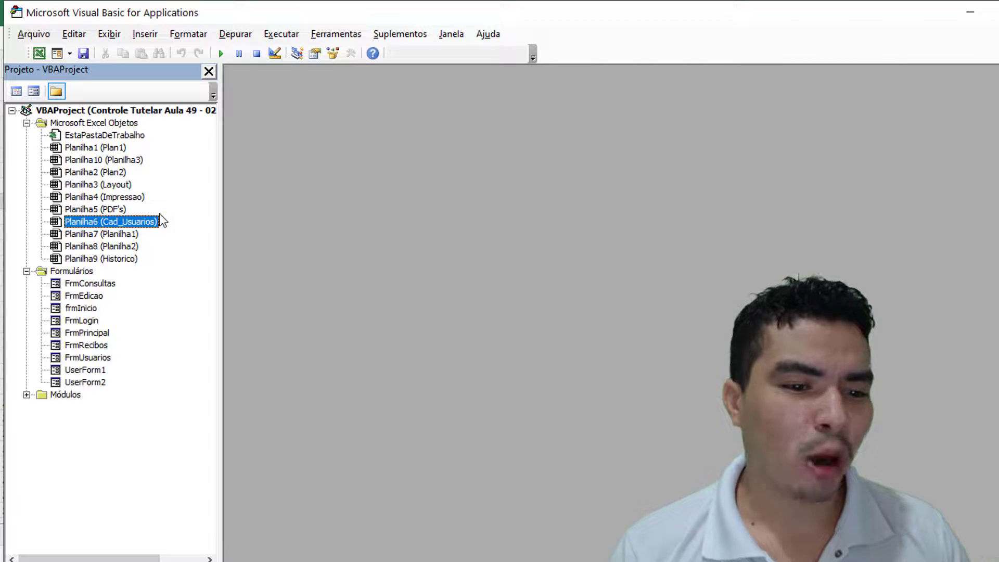
left_click(88, 321)
double_click(88, 322)
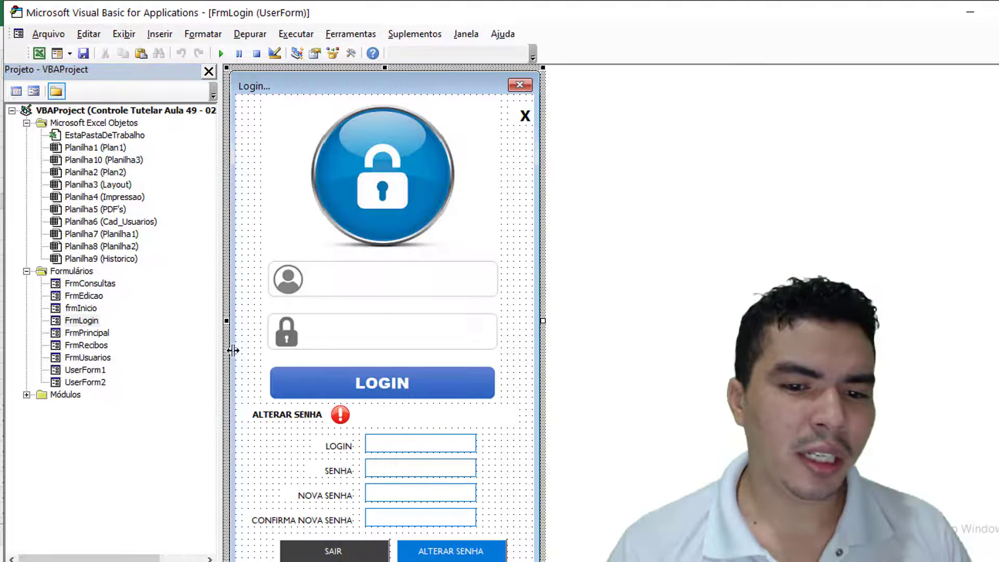
left_click(269, 167)
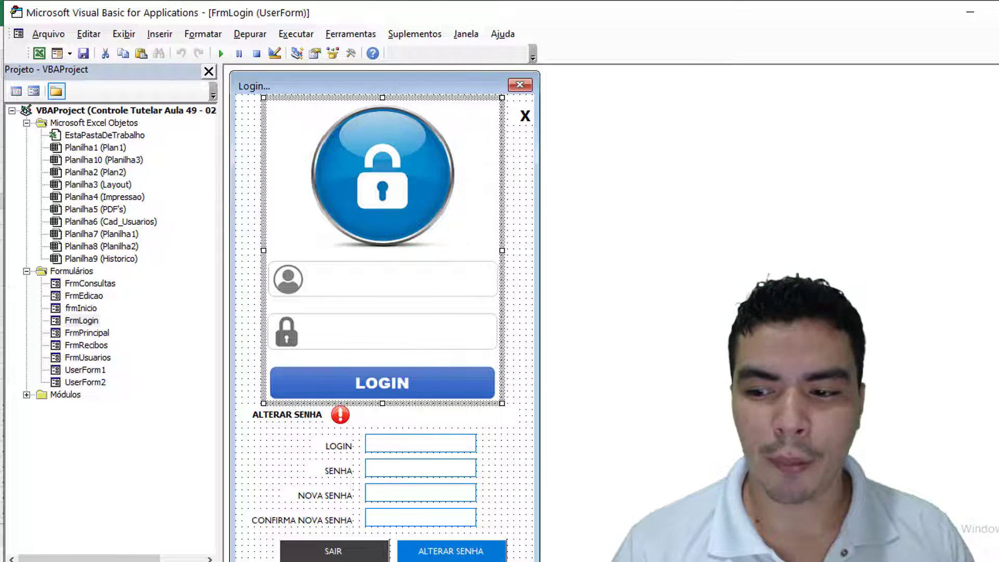
- Change FrmLogin's Height property from 486,75 to 547
scroll(562, 387, "down", 1)
left_click(529, 370)
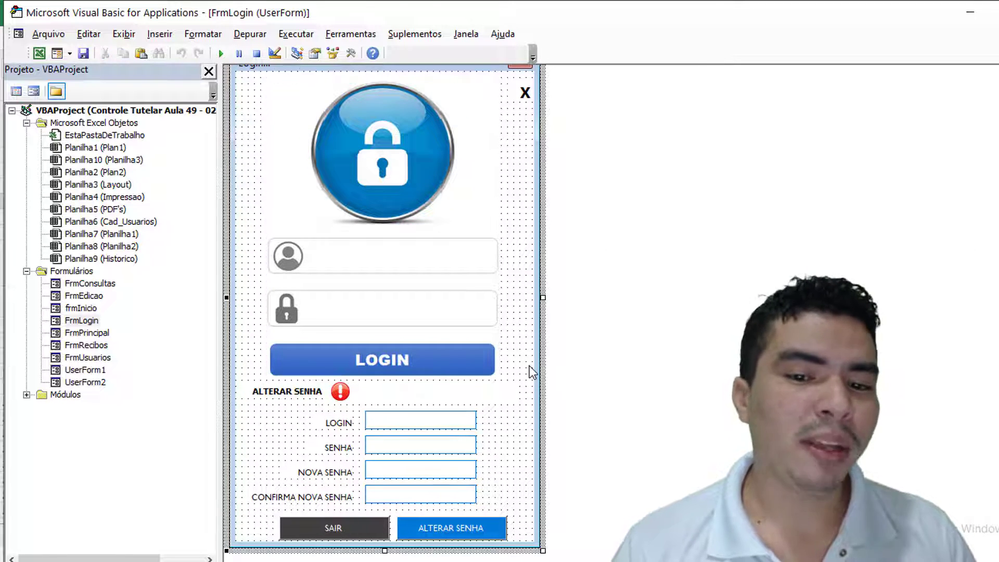
right_click(522, 298)
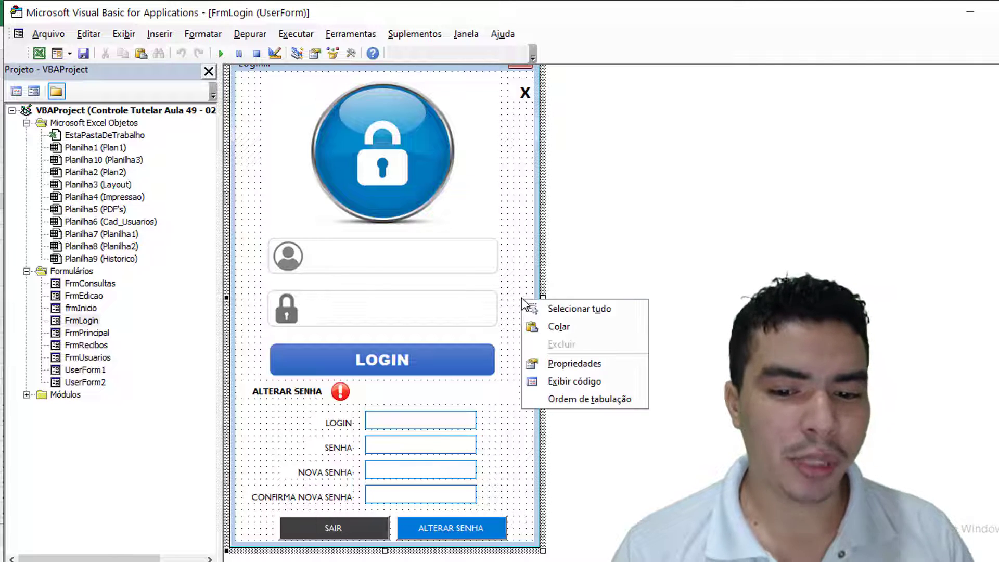
left_click(562, 365)
left_click_drag(207, 371, 205, 387)
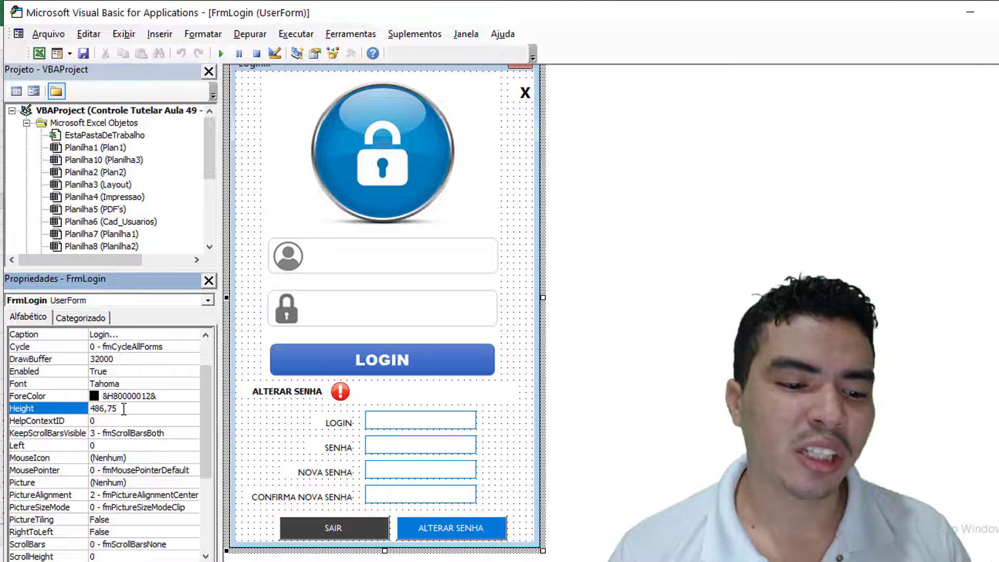
left_click_drag(124, 409, 87, 410)
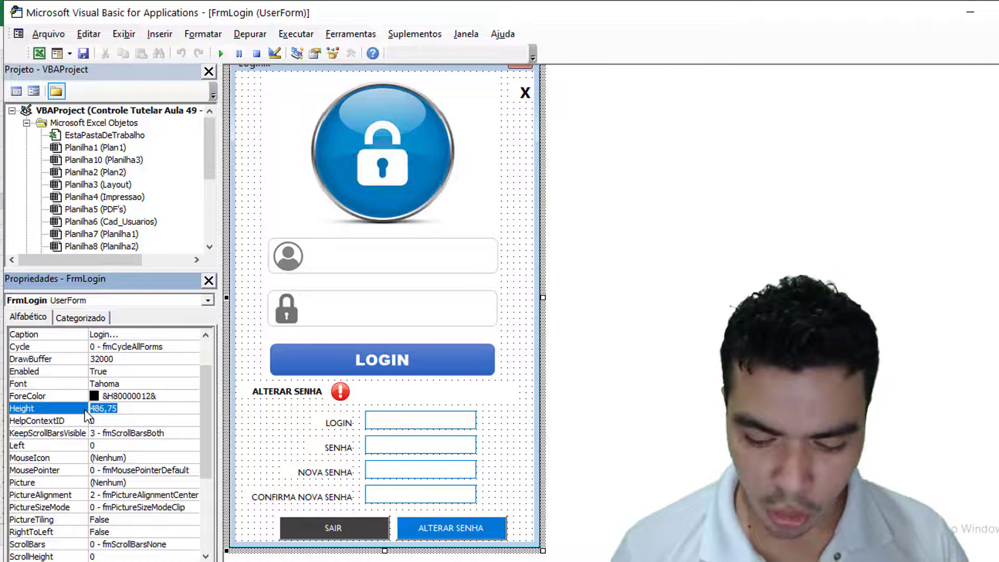
type("547")
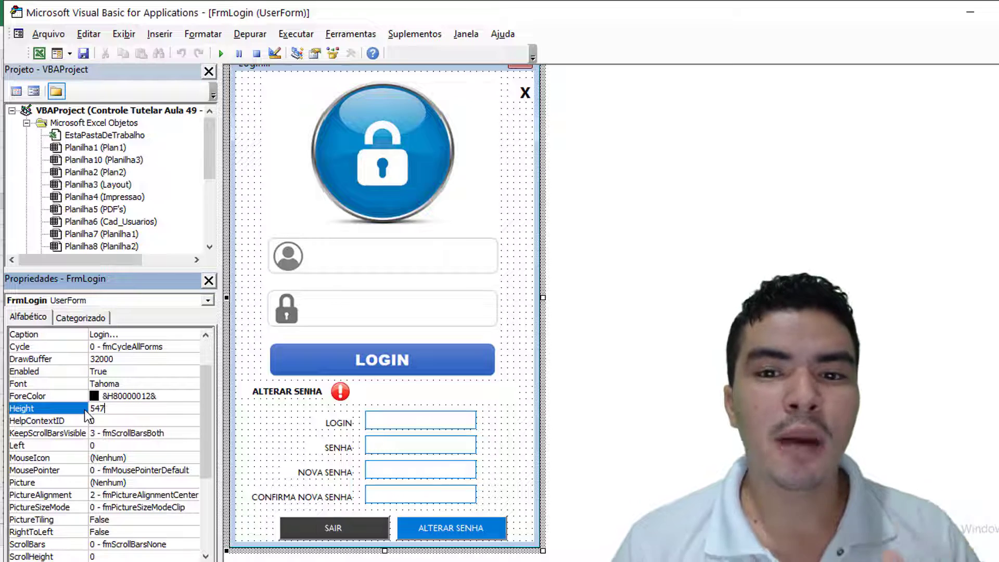
key("Return")
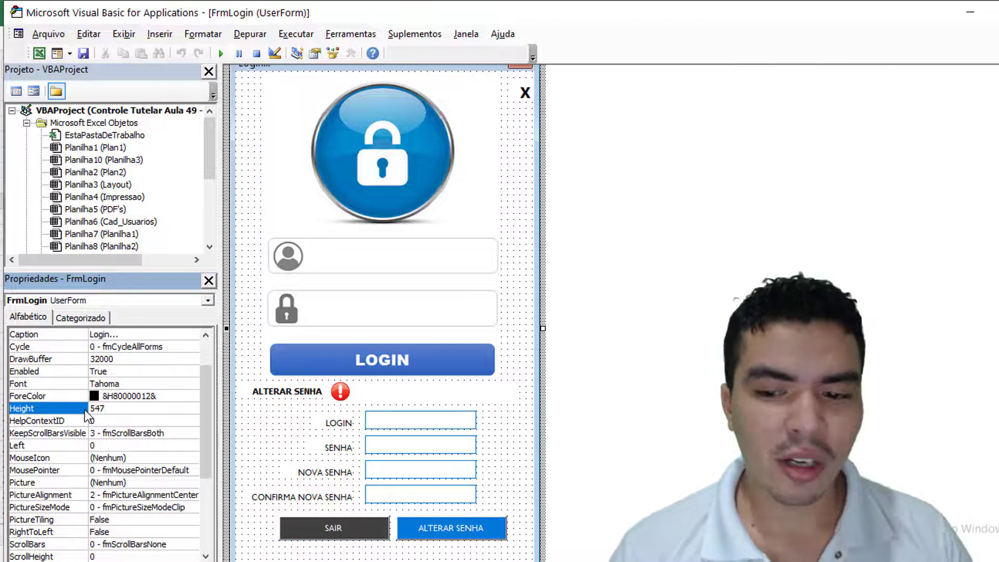
- Move the ALTERAR SENHA frame, label and icon down to the bottom of the taller form
left_click(548, 512)
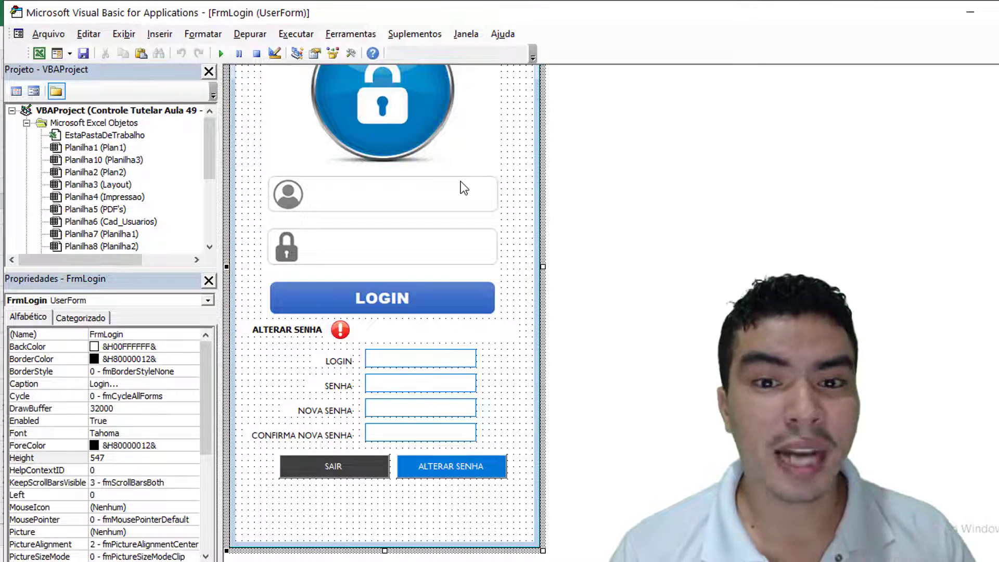
key("ctrl+z")
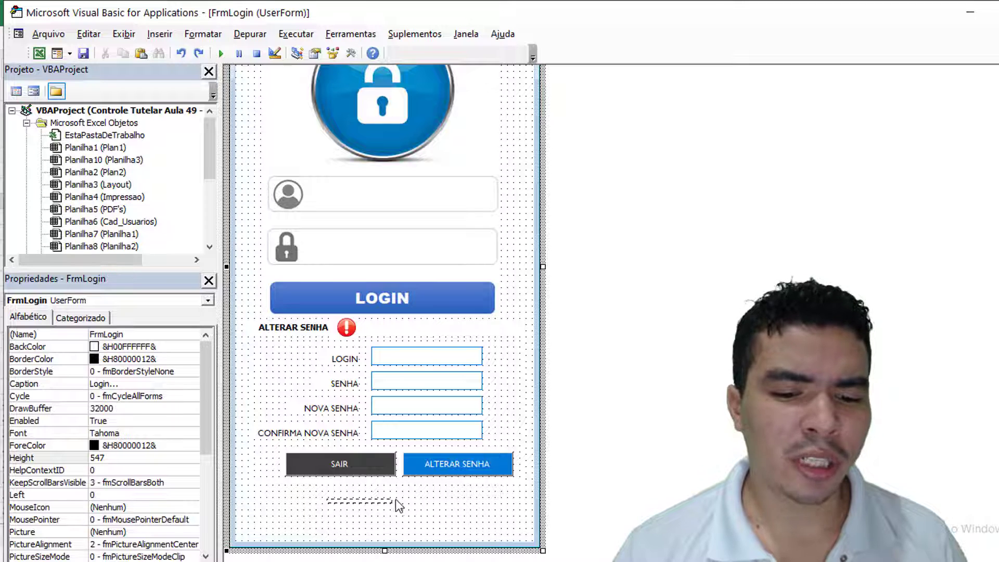
left_click_drag(459, 452, 476, 329)
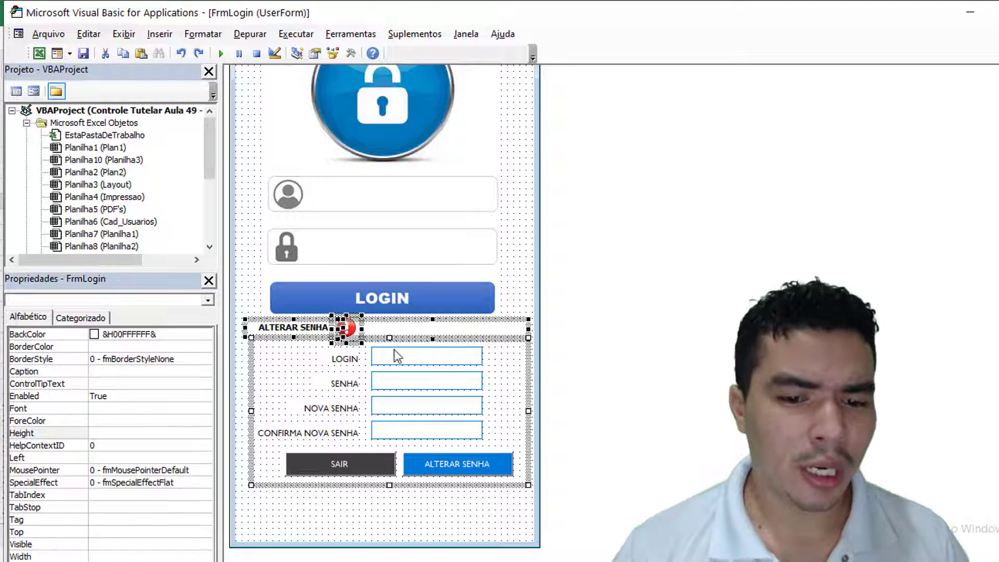
left_click_drag(402, 321, 398, 380)
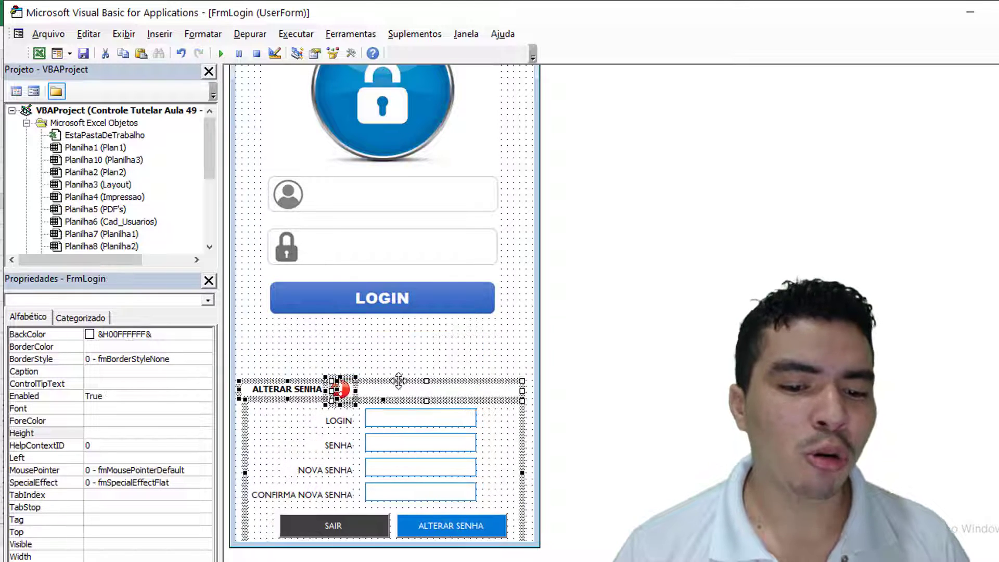
left_click(408, 354)
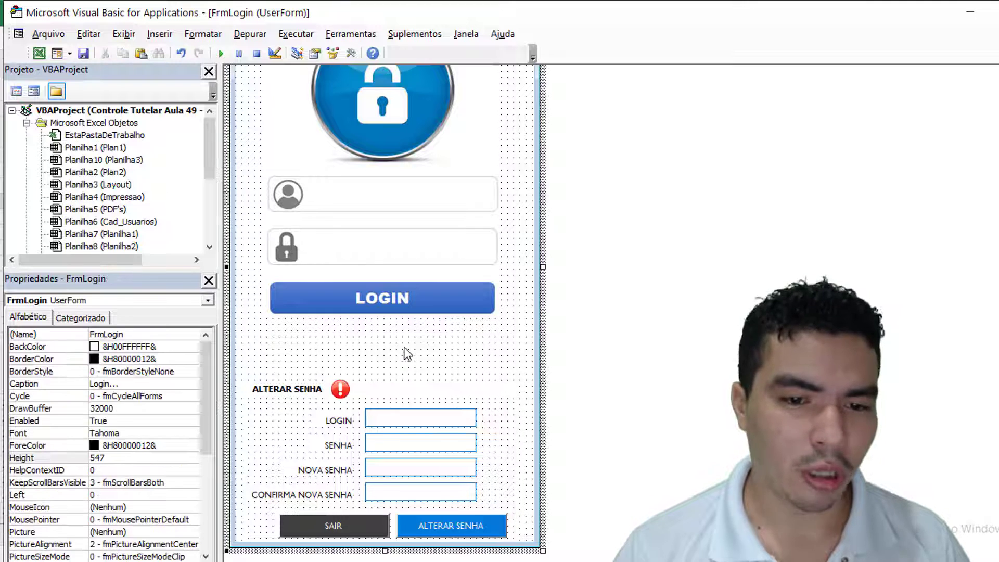
- Select the padlock image ImgLogin and background image Image1 to inspect them
left_click(419, 110)
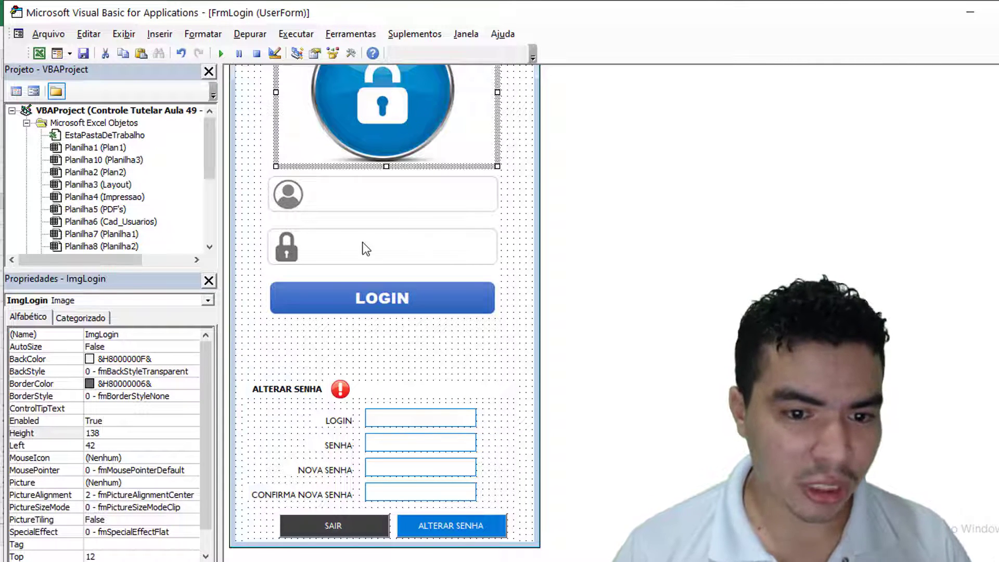
left_click(312, 254)
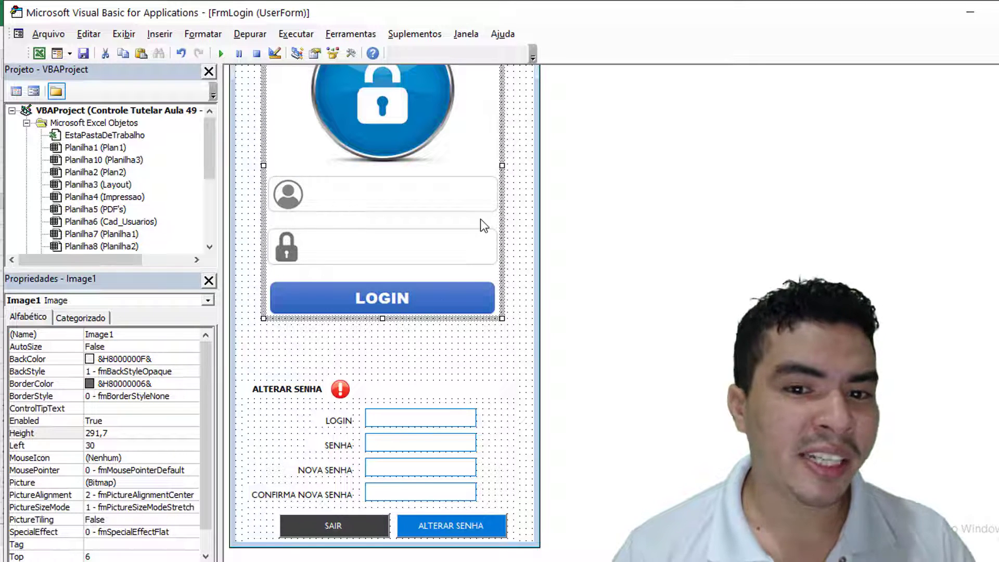
left_click(395, 110)
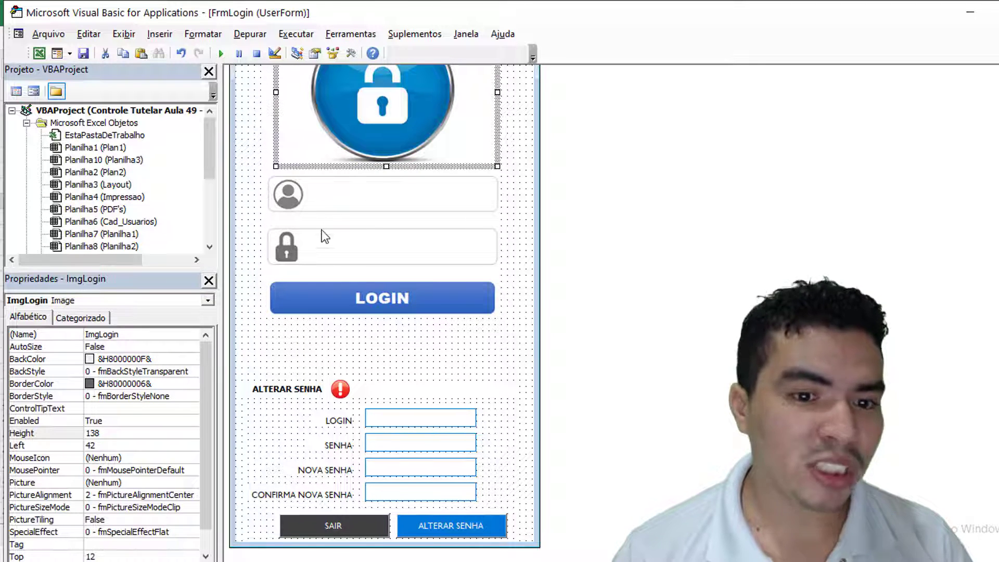
- Check Image1, TxtSenha, TxtUsuario and LblConfirmar, then select Image1's Picture property
left_click(291, 257)
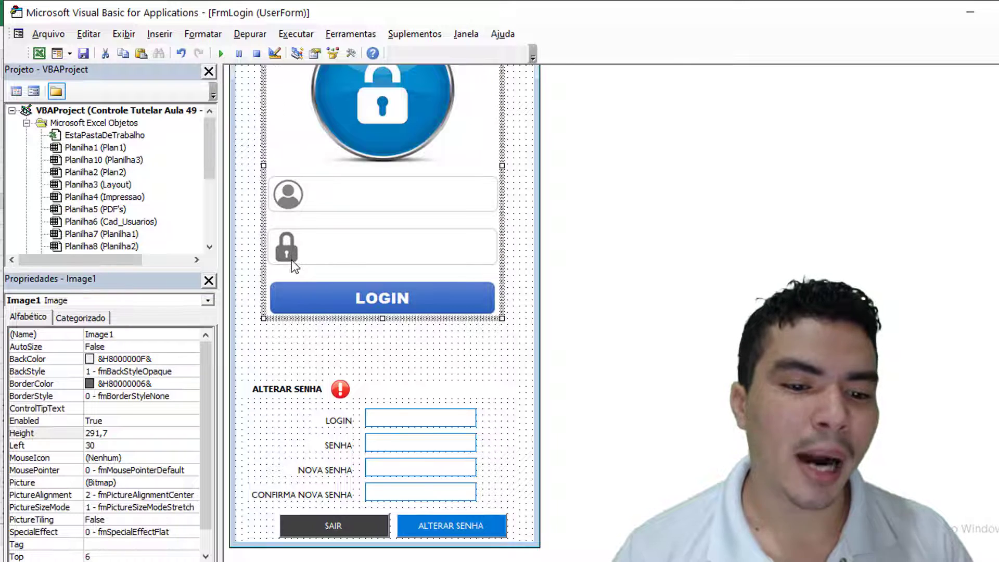
left_click(370, 257)
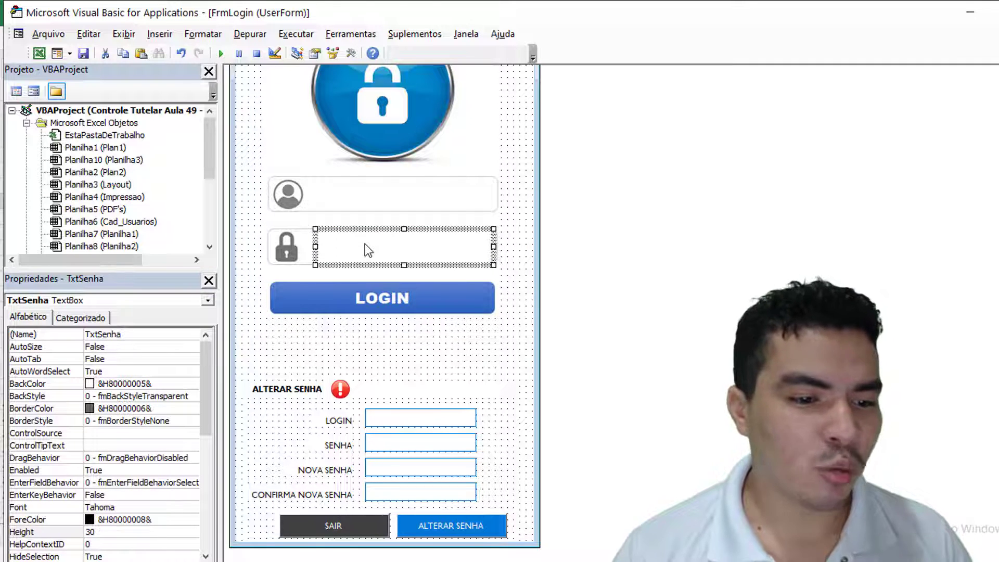
left_click(360, 209)
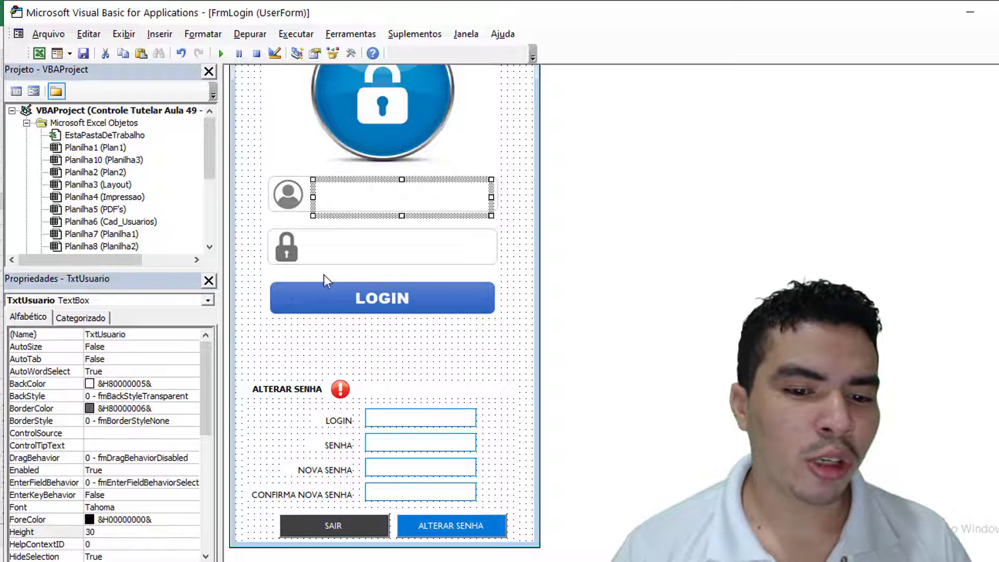
left_click(401, 302)
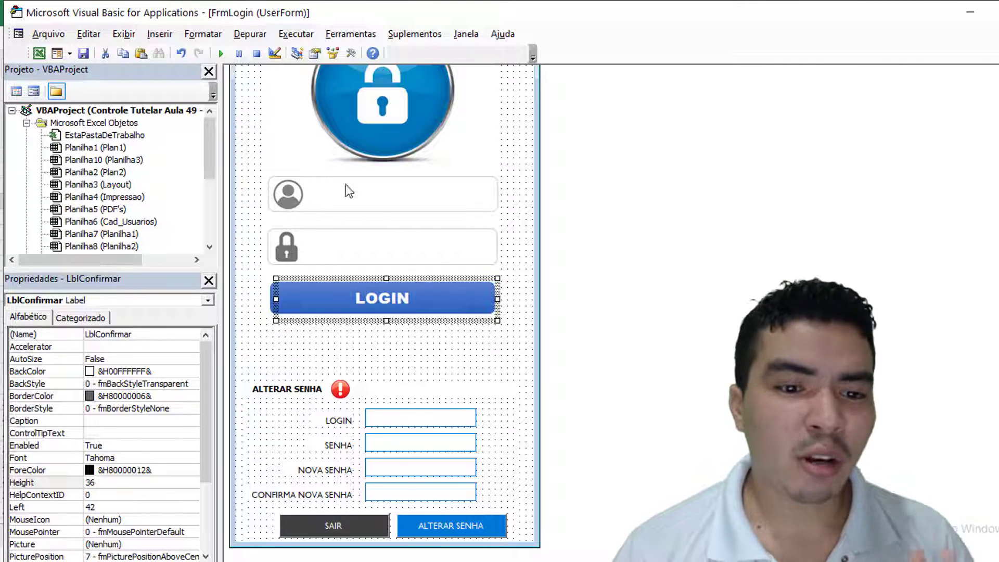
left_click(274, 133)
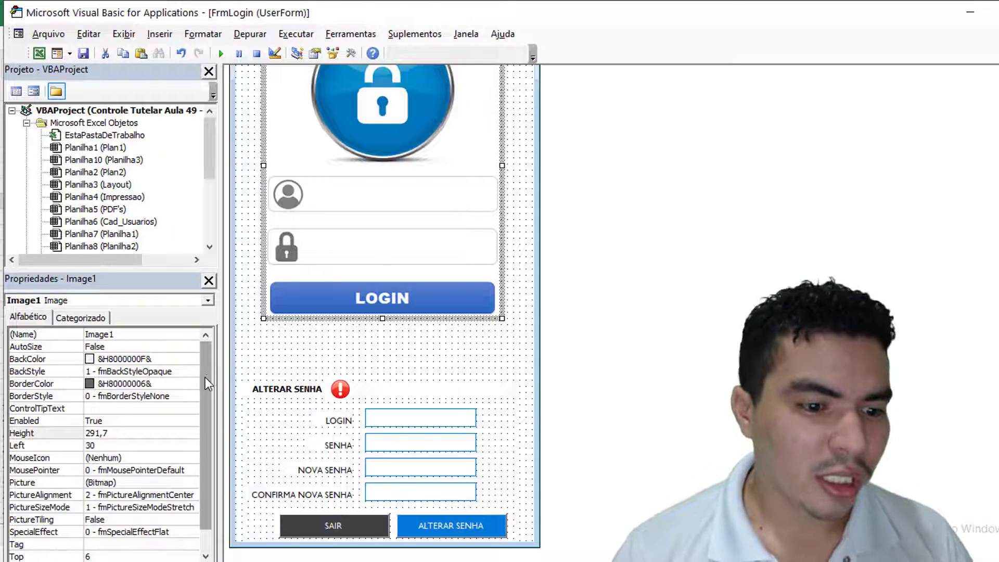
left_click(116, 483)
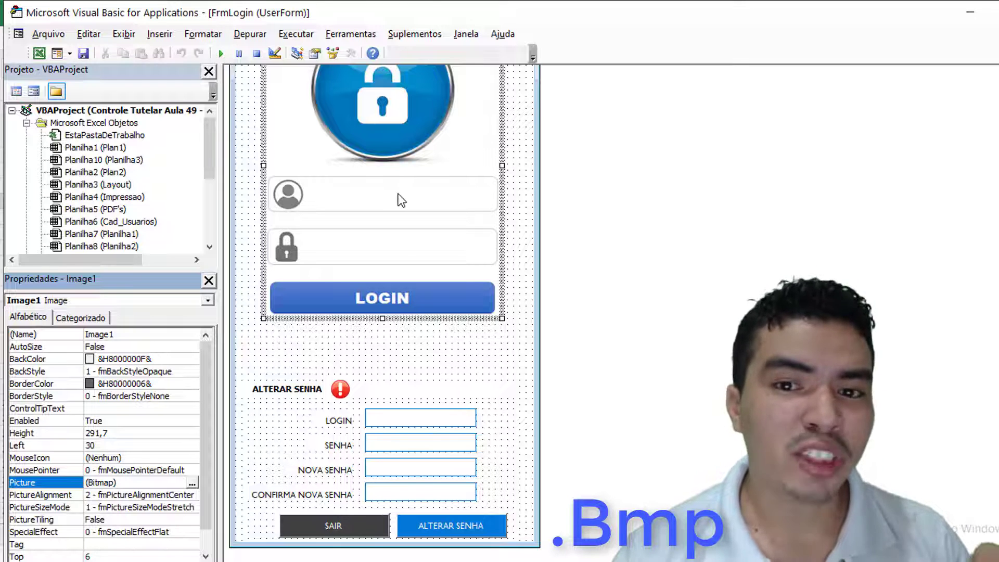
- Load the Tela Cadastro Login image as Image1's Picture
left_click(192, 482)
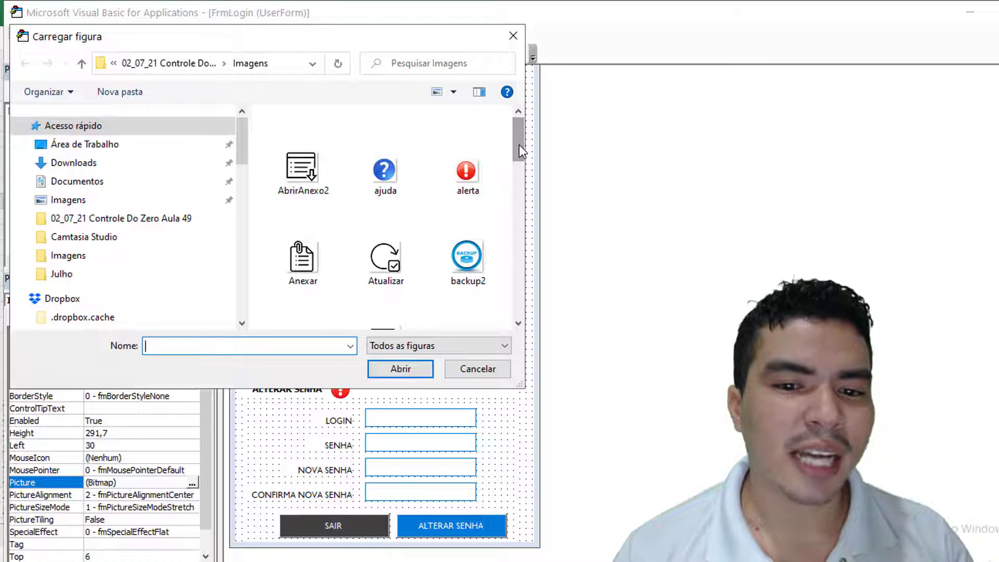
left_click_drag(519, 144, 526, 304)
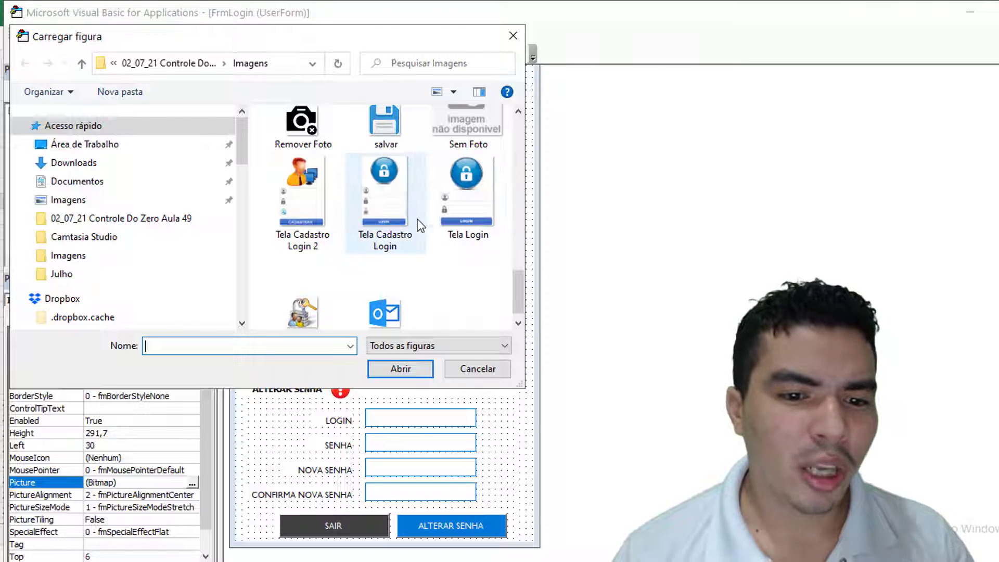
left_click(385, 208)
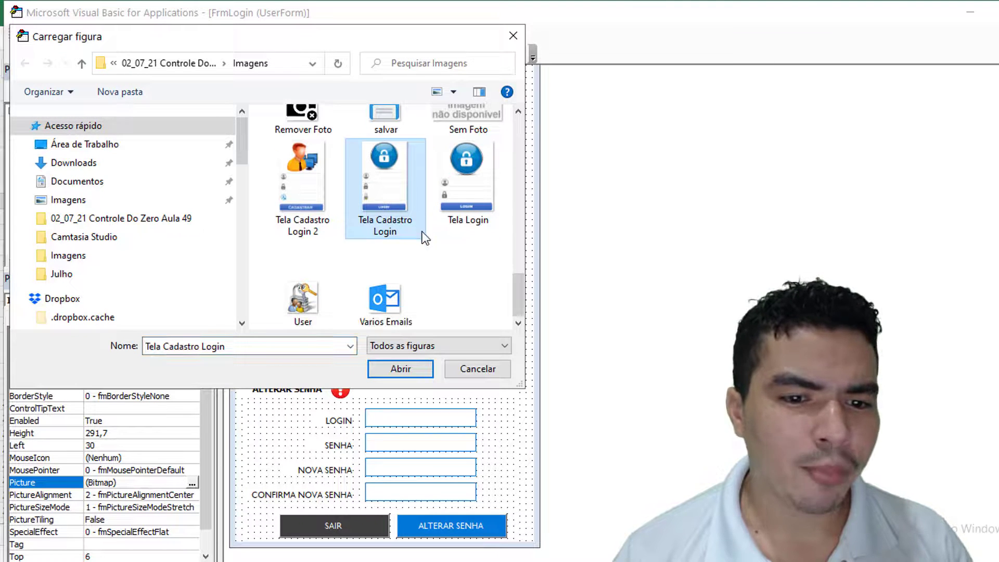
scroll(419, 224, "down", 1)
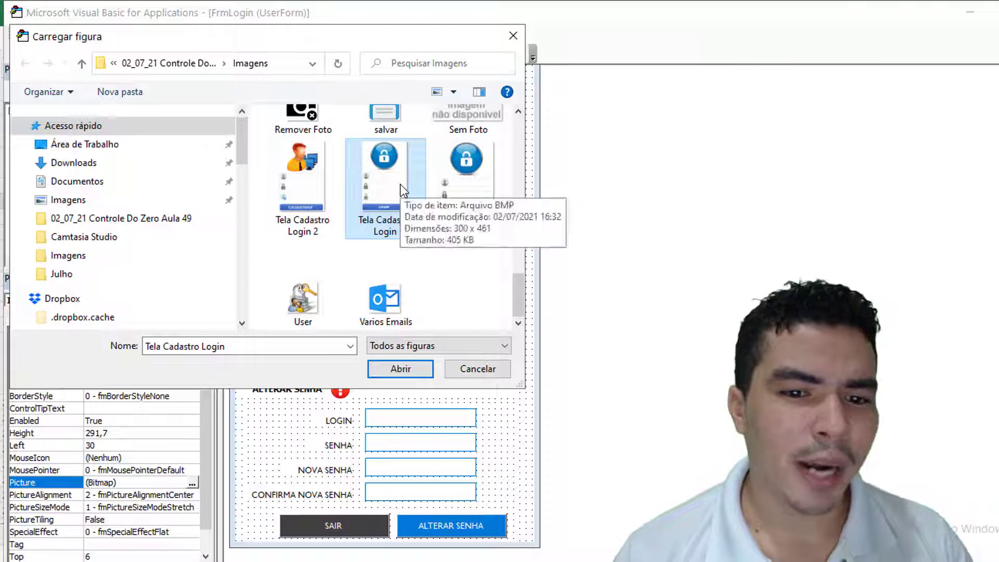
left_click(400, 369)
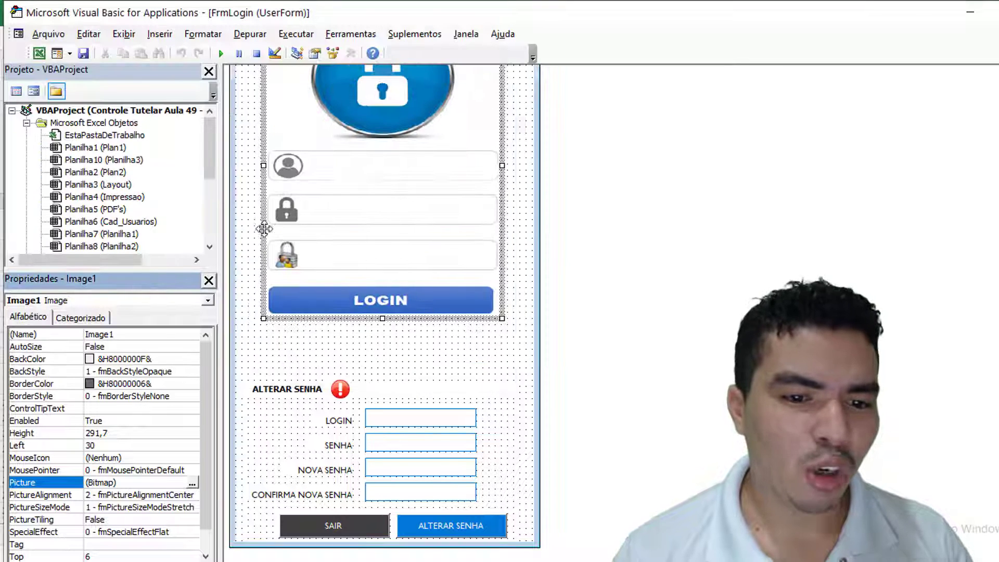
- Drag Image1's bottom edge down, first to height 342 and then to 348
left_click(383, 319)
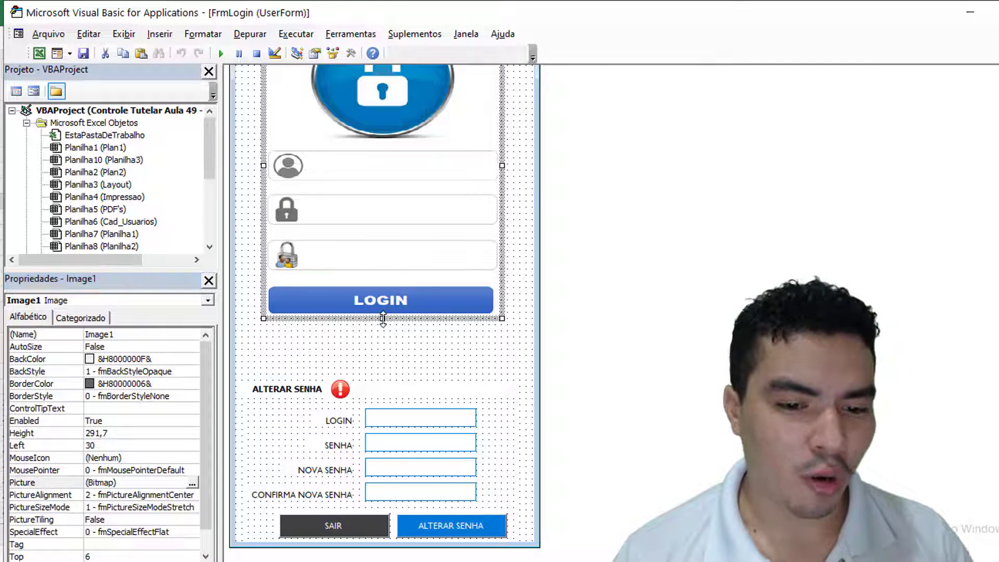
left_click_drag(386, 371, 386, 371)
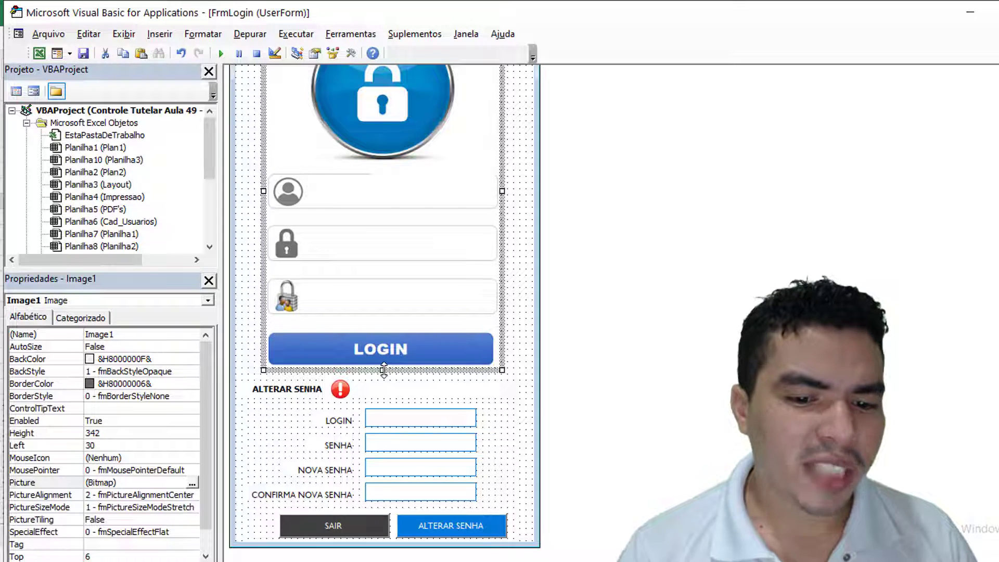
left_click_drag(384, 373, 385, 377)
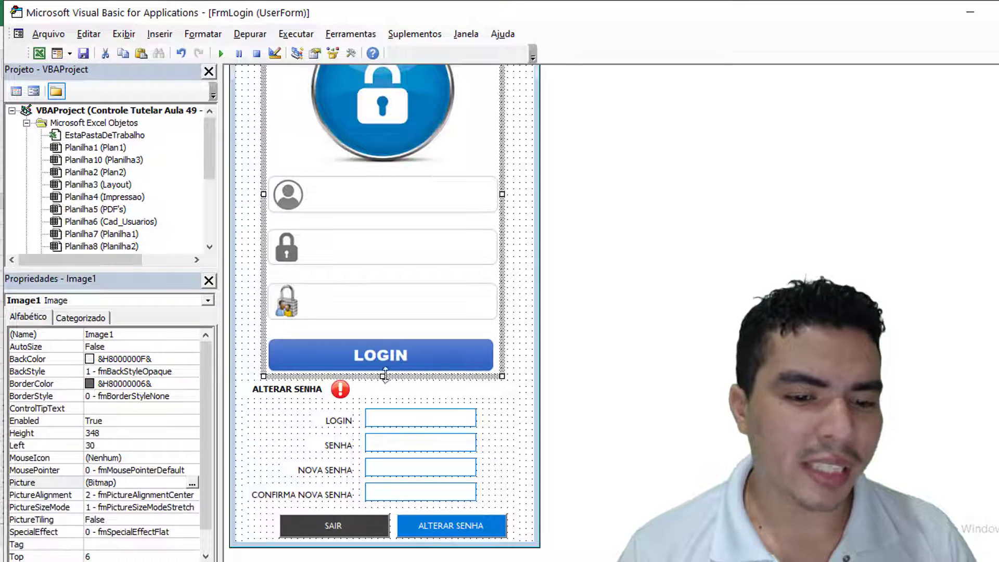
- Nudge the edges of the LblConfirmar label and the TxtSenha textbox within their fields
left_click(387, 317)
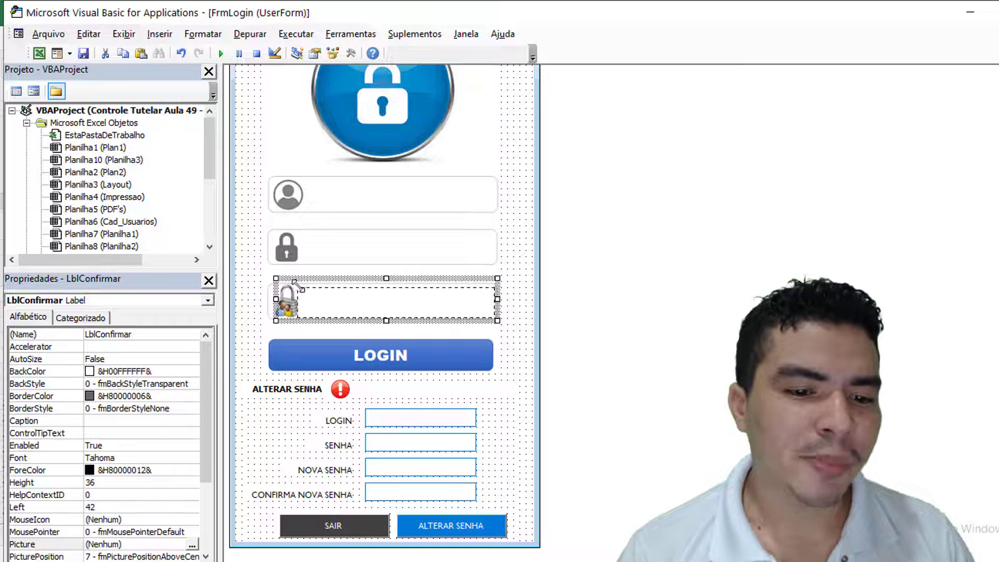
left_click_drag(296, 284, 291, 283)
left_click(363, 254)
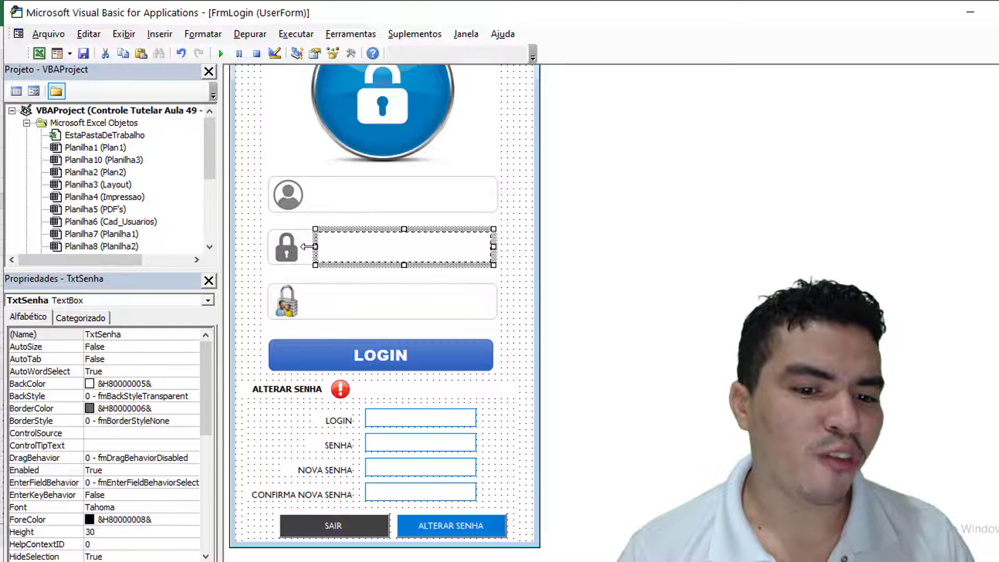
left_click_drag(302, 246, 303, 247)
left_click(358, 200)
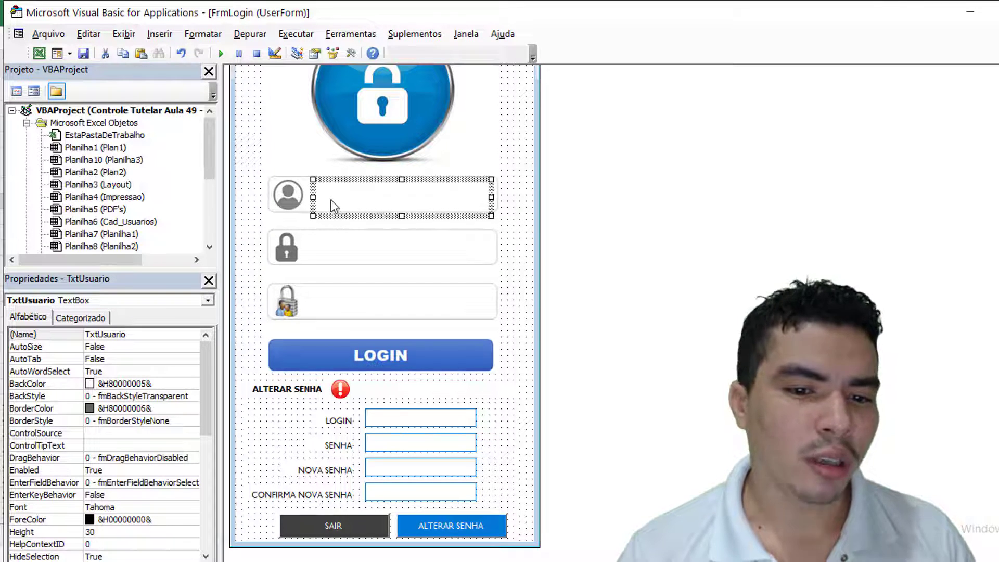
left_click(369, 338)
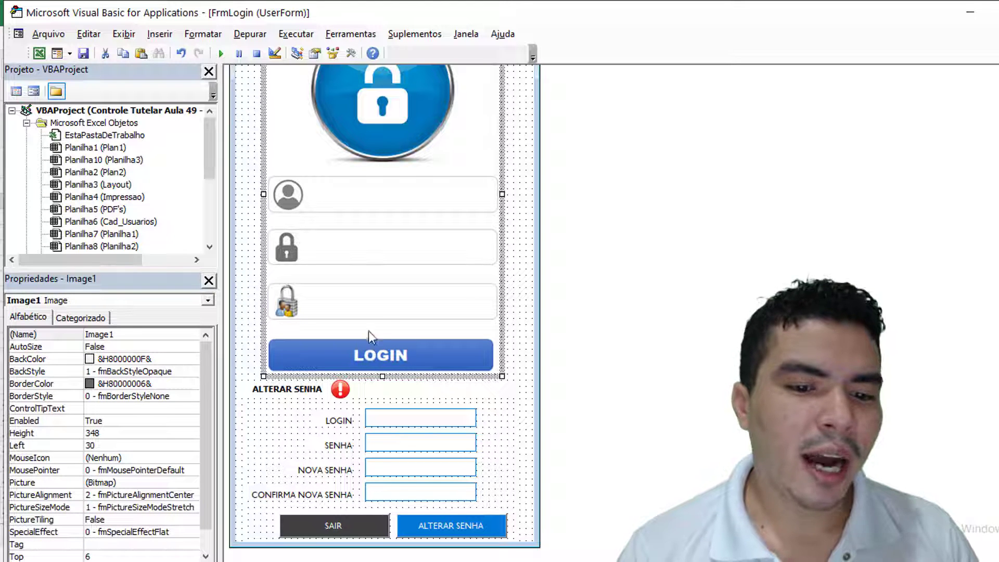
- Move LblConfirmar down over the LOGIN button and size it to Left 36, Height 24
left_click(374, 307)
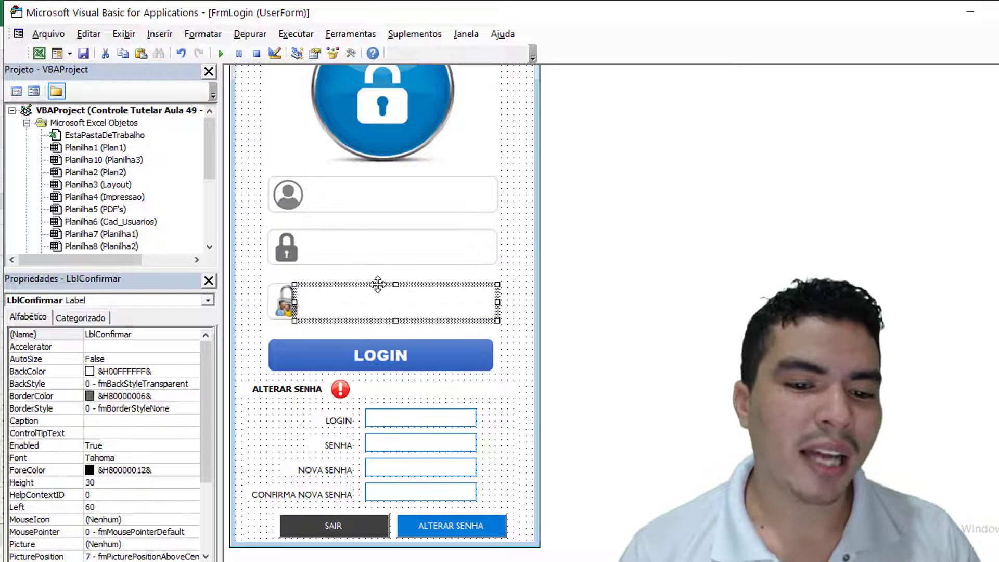
left_click_drag(378, 307, 373, 329)
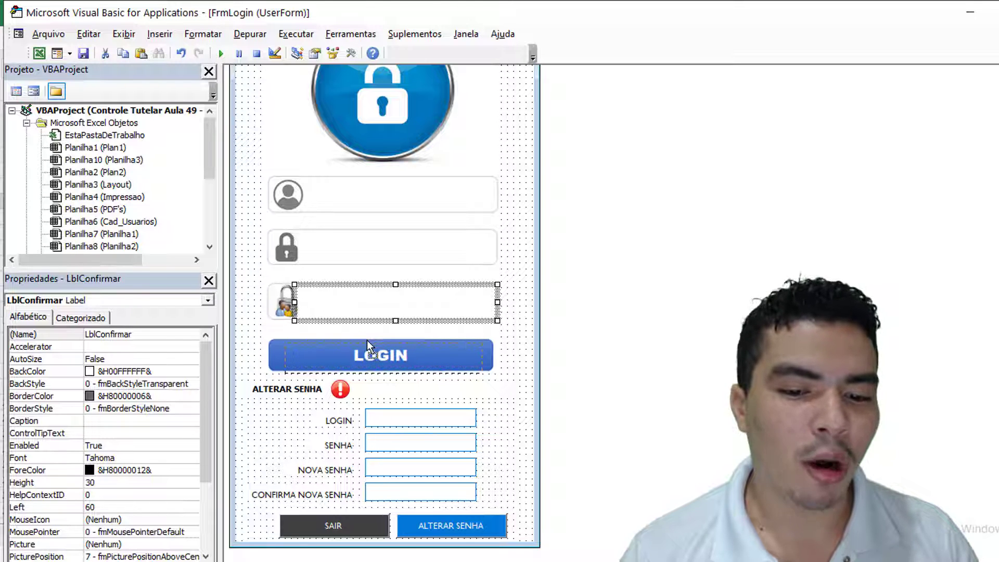
left_click_drag(367, 339, 362, 354)
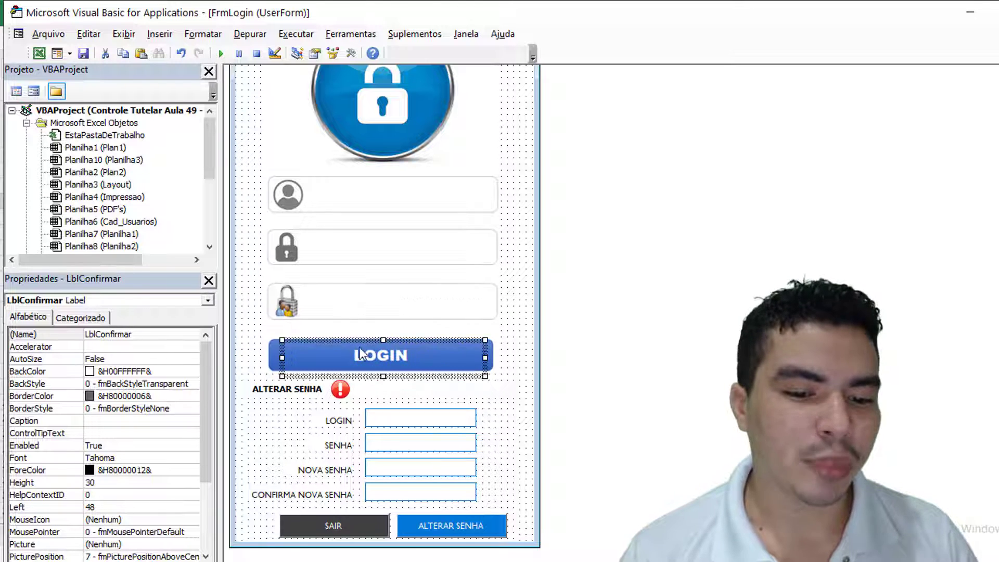
left_click_drag(271, 357, 269, 357)
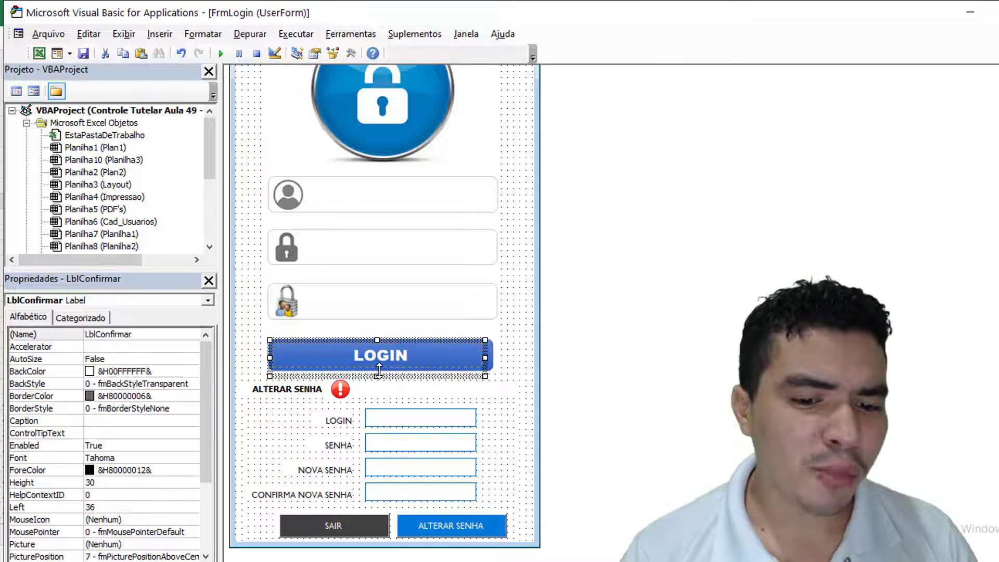
left_click_drag(379, 370, 379, 364)
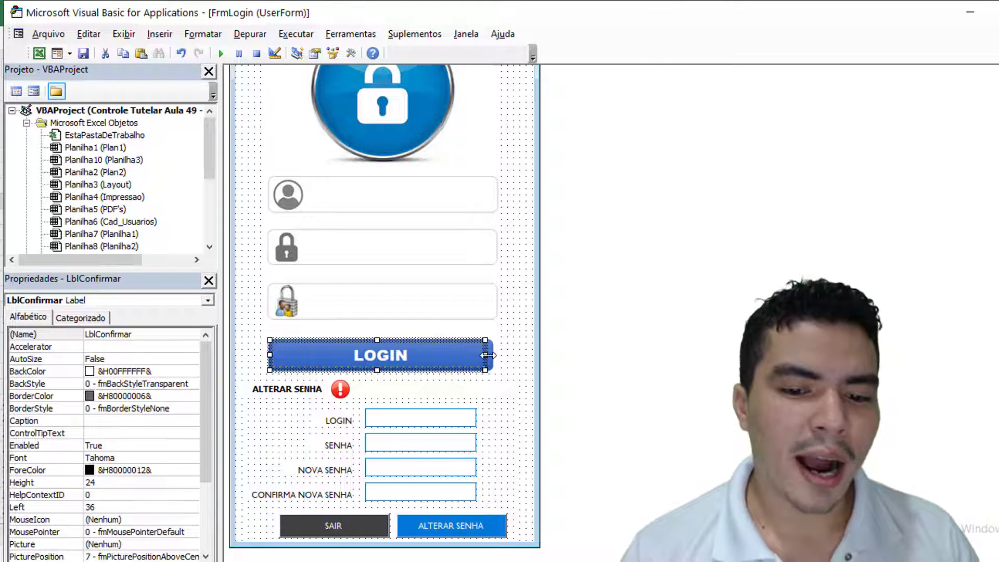
left_click(342, 287)
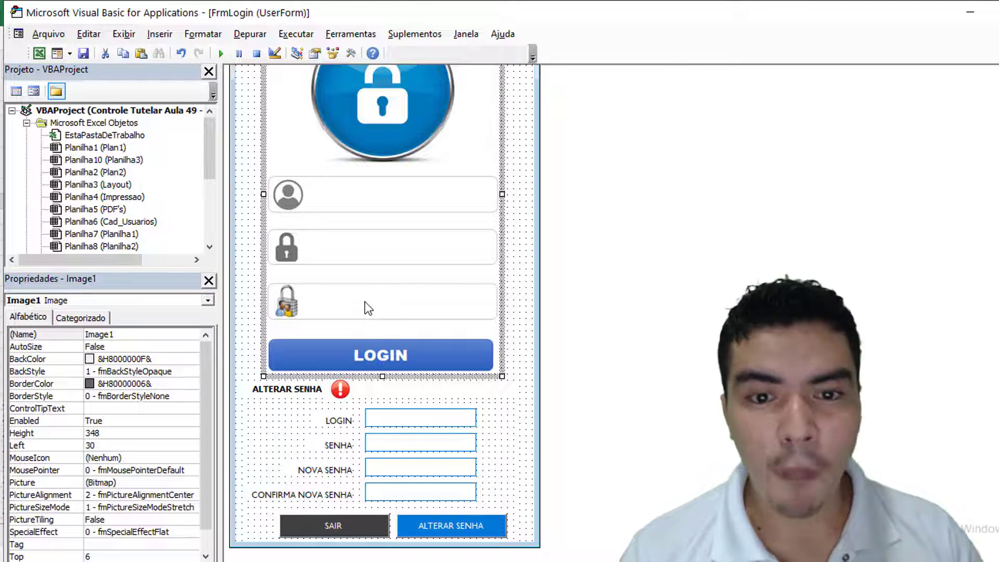
left_click(364, 257)
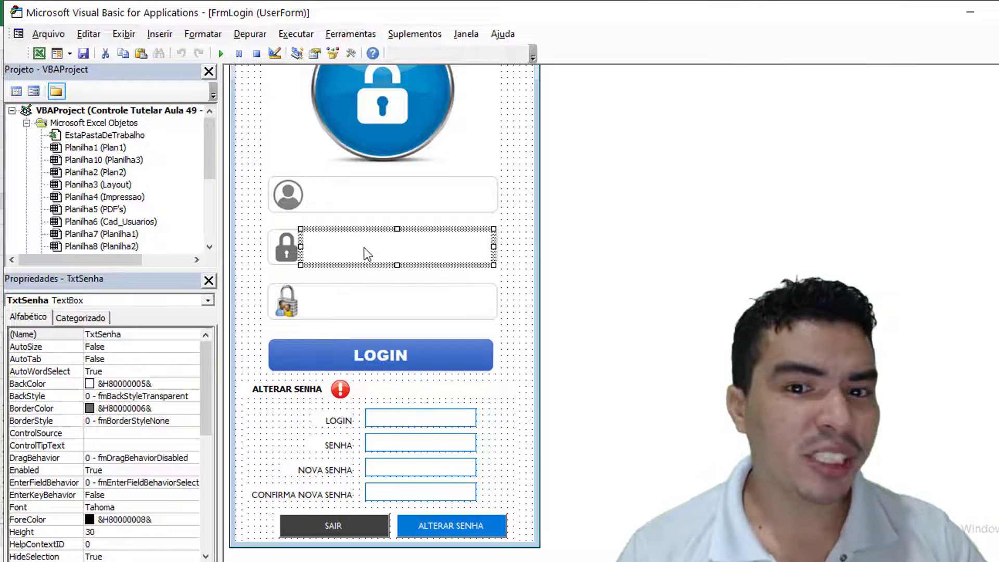
- Copy and paste TxtSenha as TextBox1 and drag it into the third field
key("ctrl+c")
left_click(512, 253)
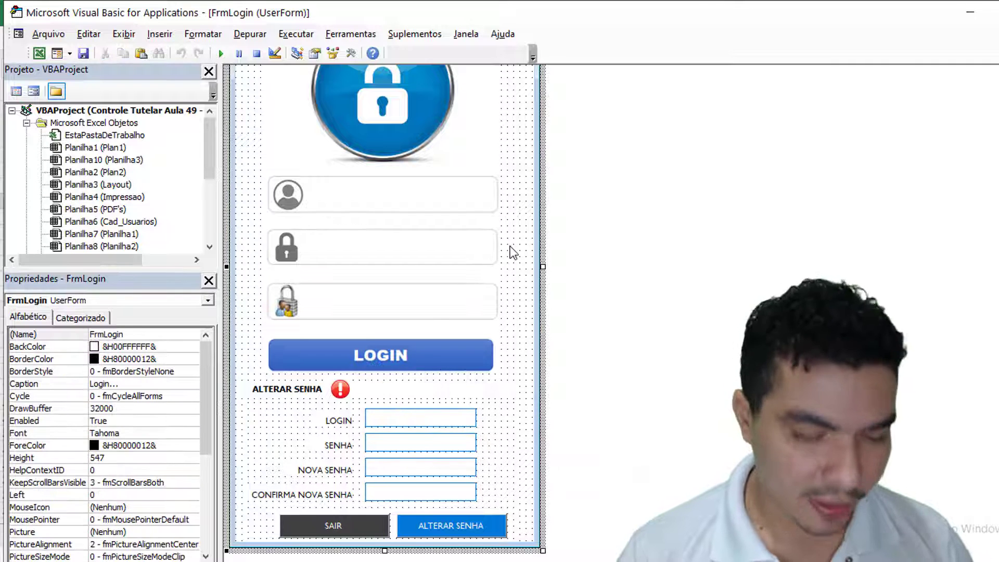
key("ctrl+v")
left_click_drag(420, 258, 429, 283)
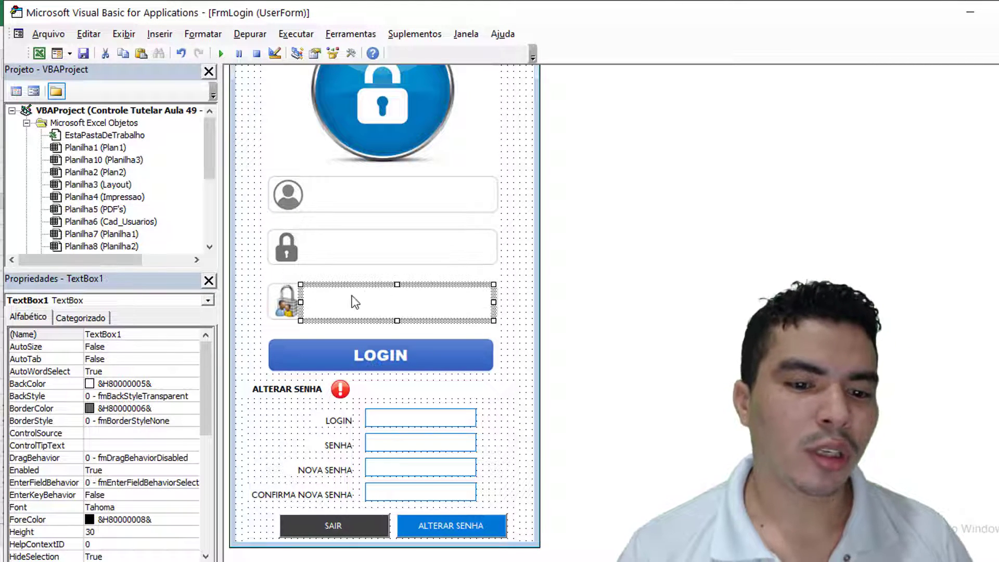
key("Escape")
- Compare the username, password and new TextBox1 textboxes, then select the verification label
left_click(455, 308)
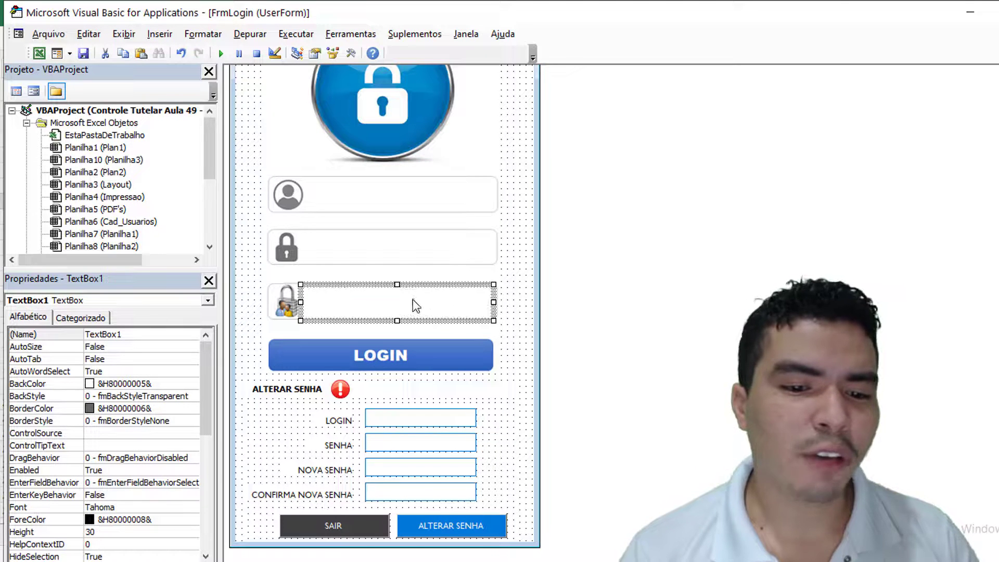
left_click(399, 212)
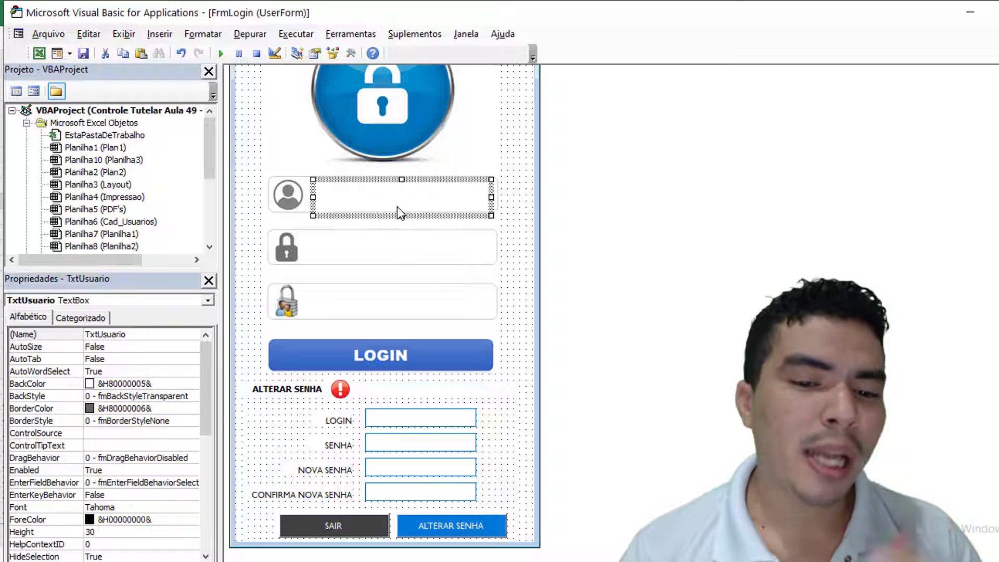
left_click(396, 237)
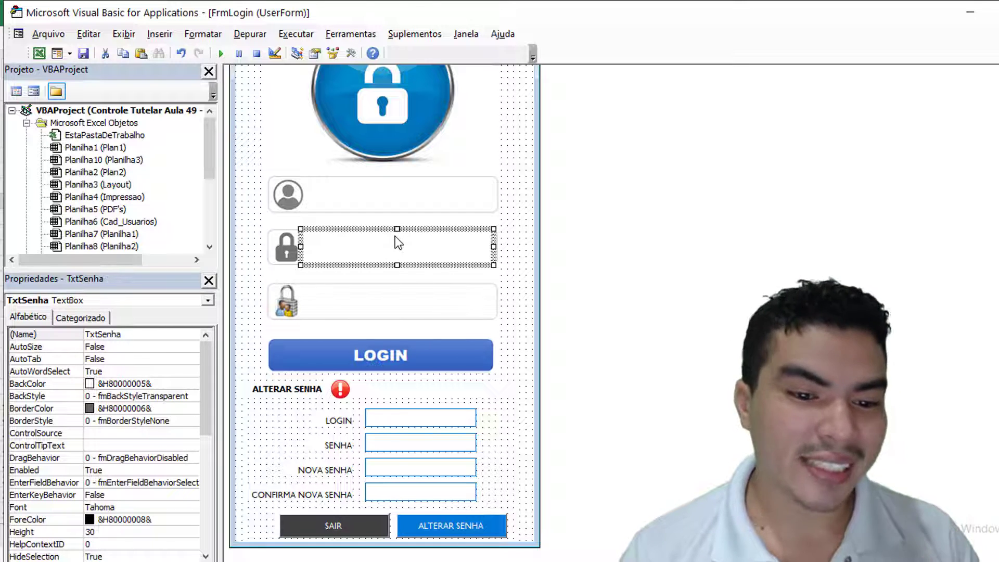
left_click(389, 301)
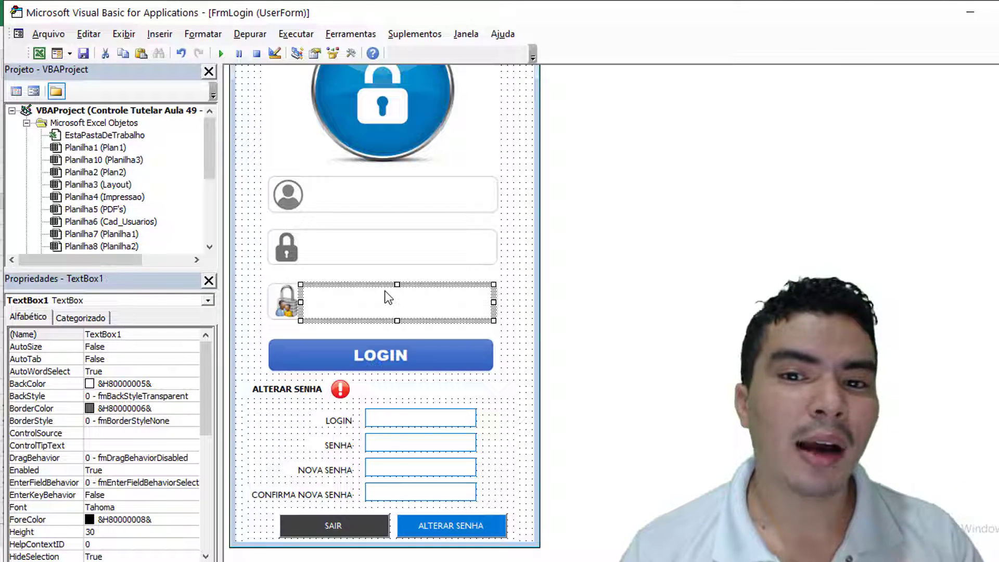
left_click(410, 170)
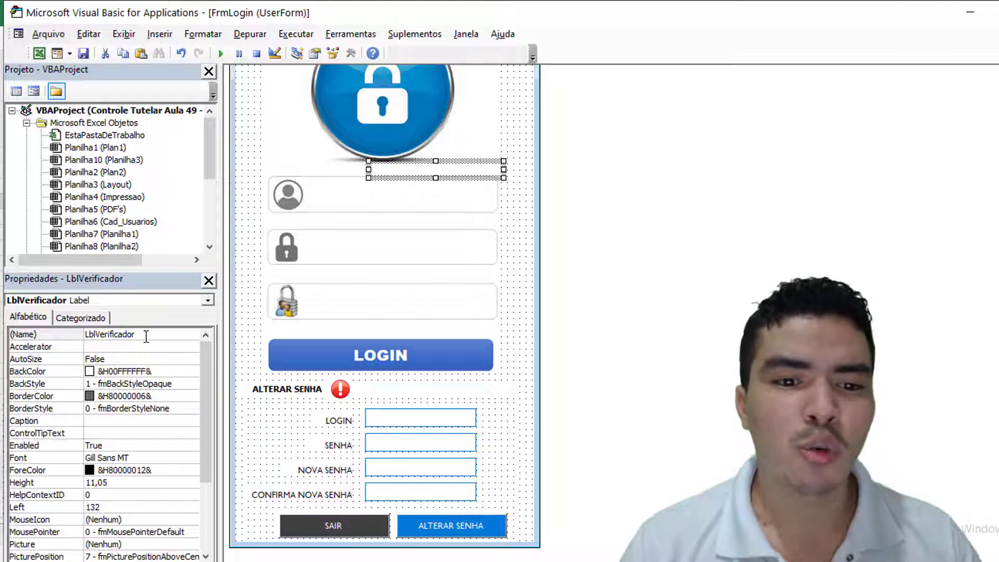
left_click(452, 154)
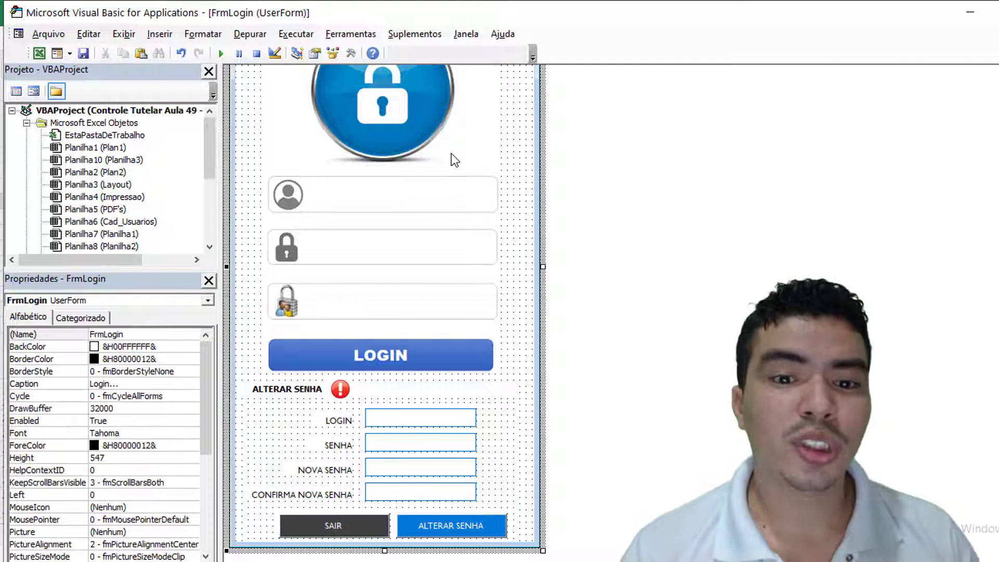
left_click(449, 152)
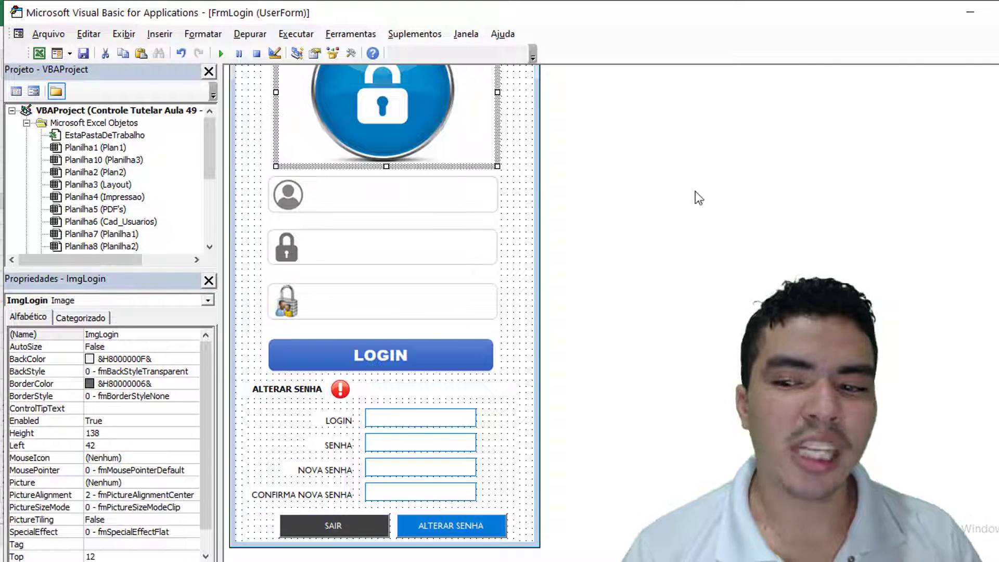
scroll(385, 312, "up", 3)
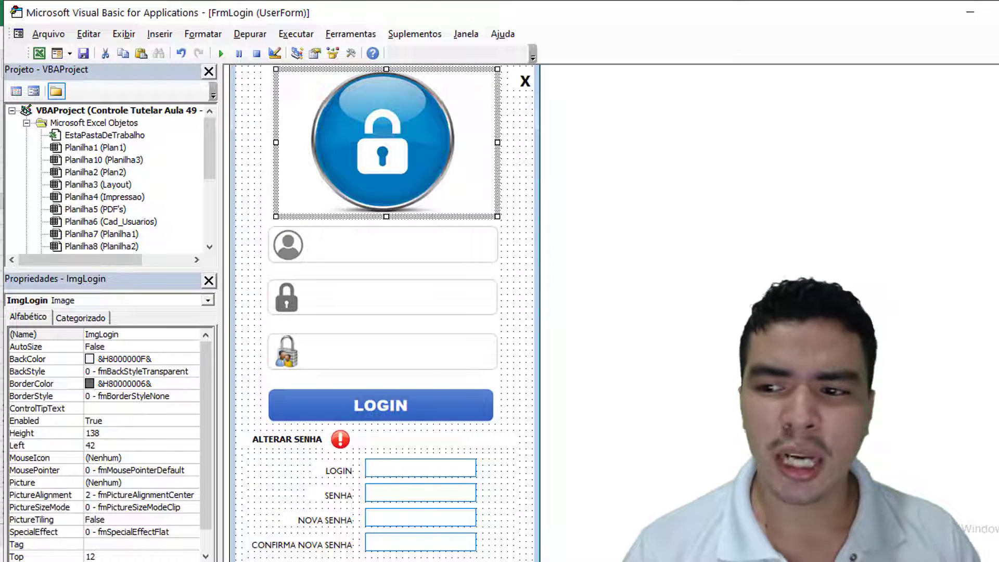
scroll(950, 124, "up", 2)
left_click(508, 182)
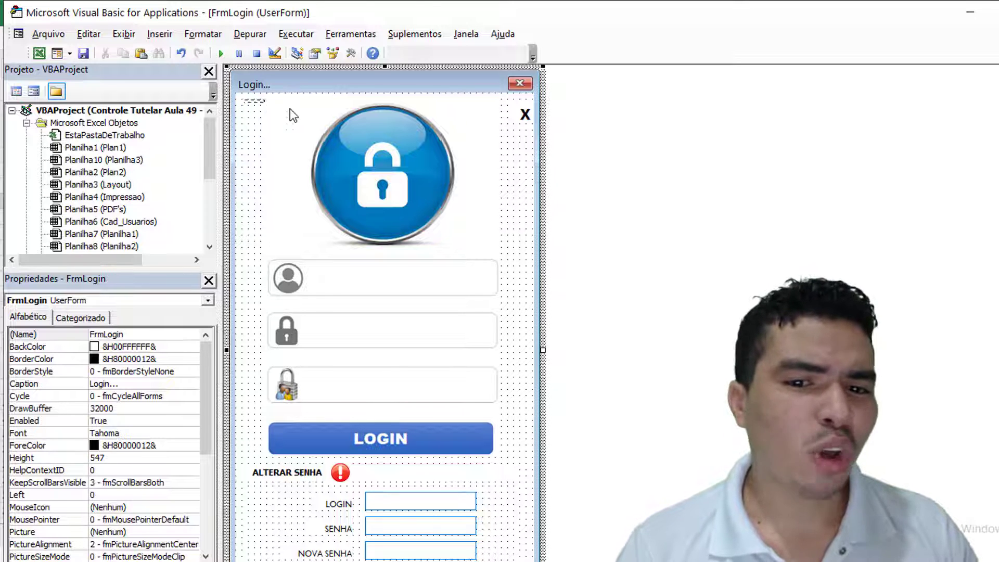
- Box-select all FrmLogin controls, including the bottom password-change frame via Ctrl+click
mouse_move(289, 108)
left_mouse_down()
mouse_move(508, 167)
mouse_move(536, 218)
left_mouse_up()
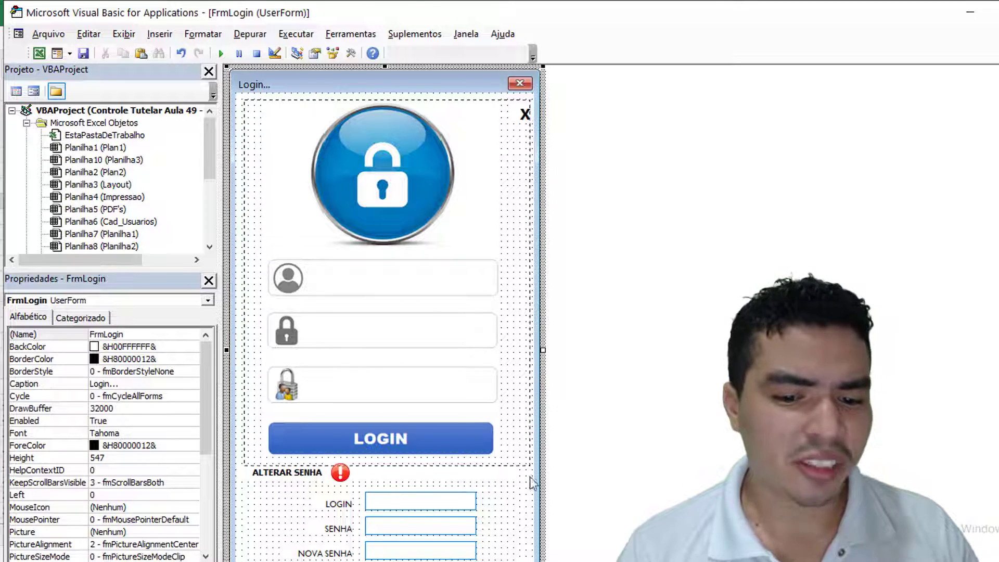
left_click_drag(531, 482, 524, 561)
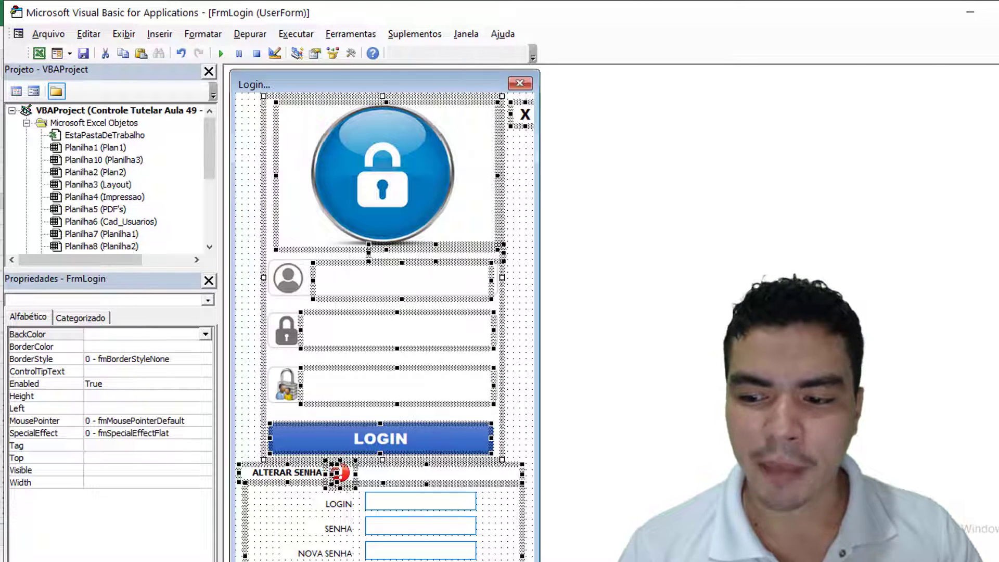
scroll(385, 312, "down", 3)
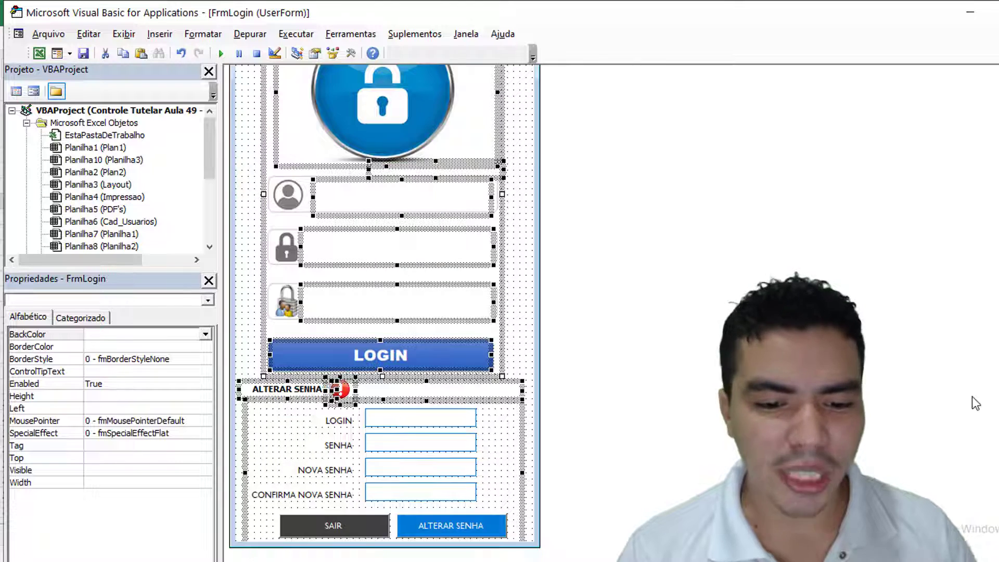
left_click(333, 523, "ctrl")
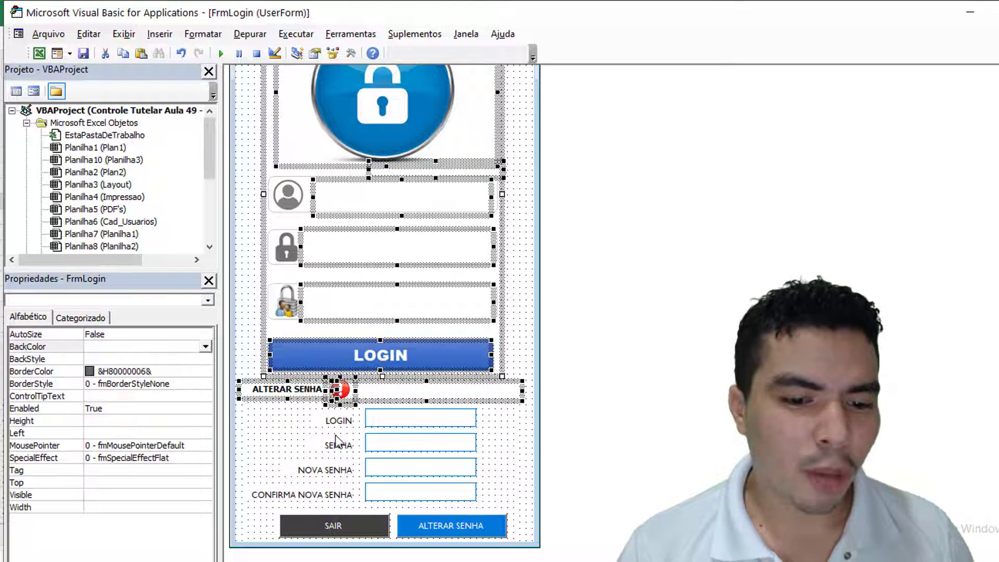
left_click(300, 445, "ctrl")
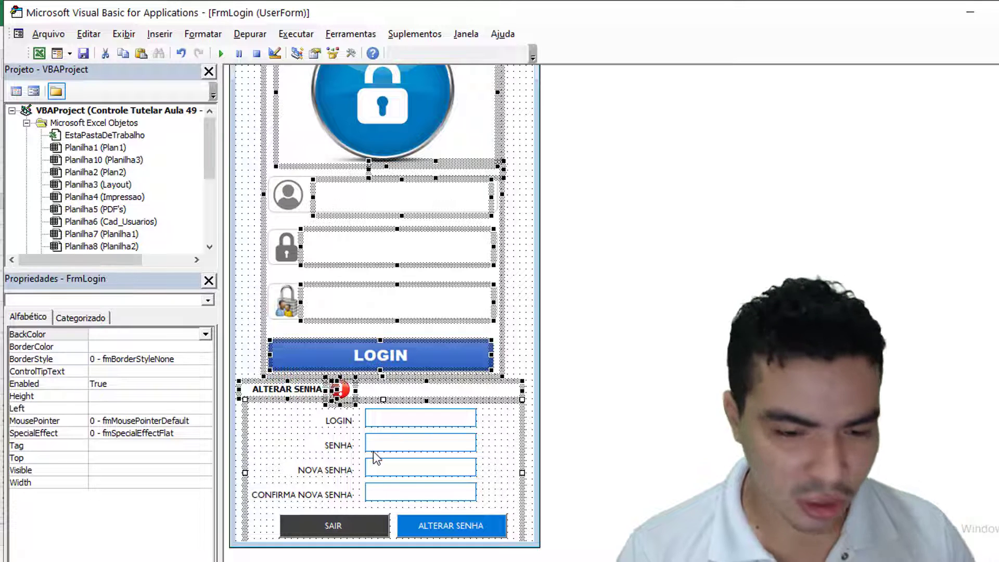
- Cut every control off FrmLogin and show the Toolbox to the right of the form
key("ctrl+x")
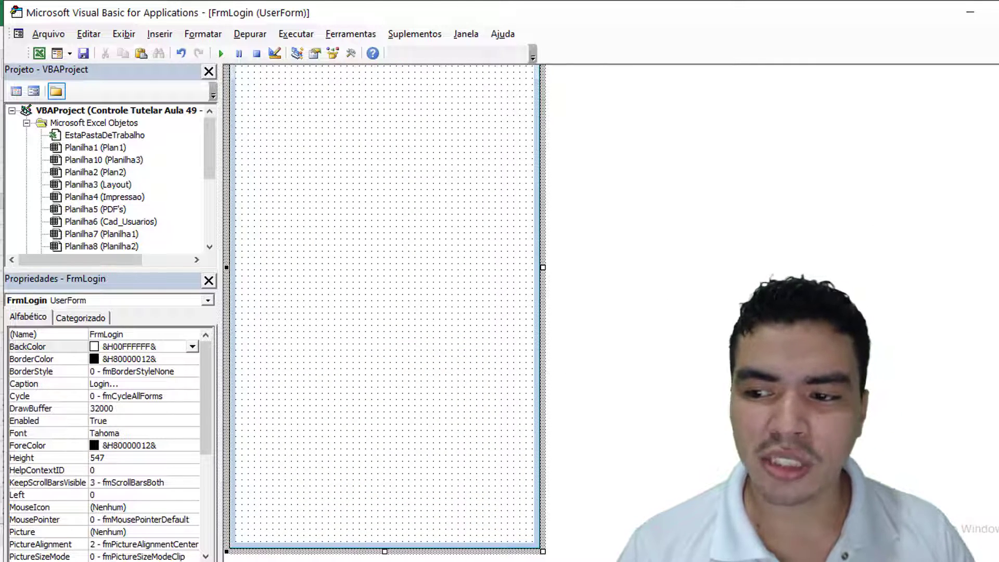
scroll(987, 138, "up", 2)
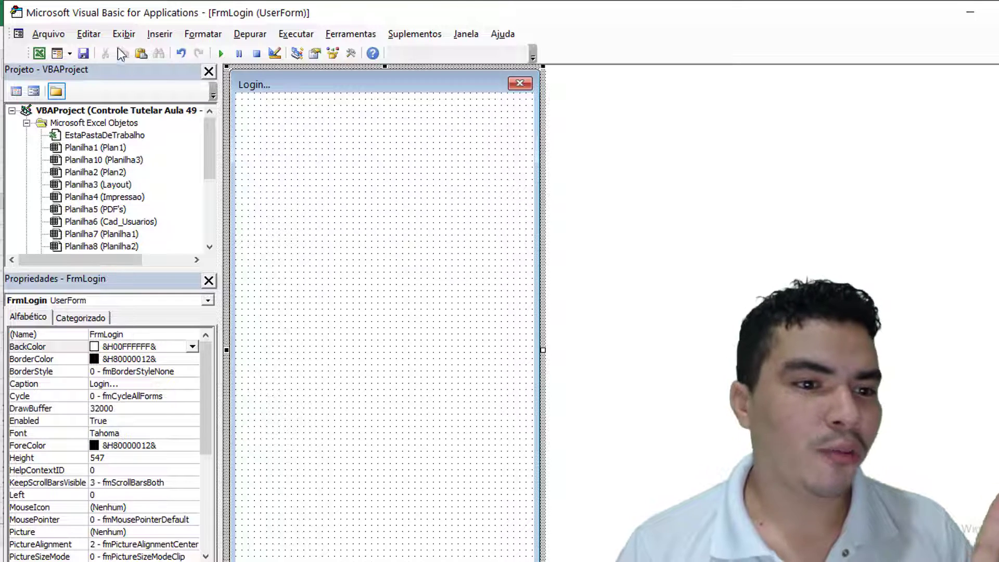
left_click(124, 34)
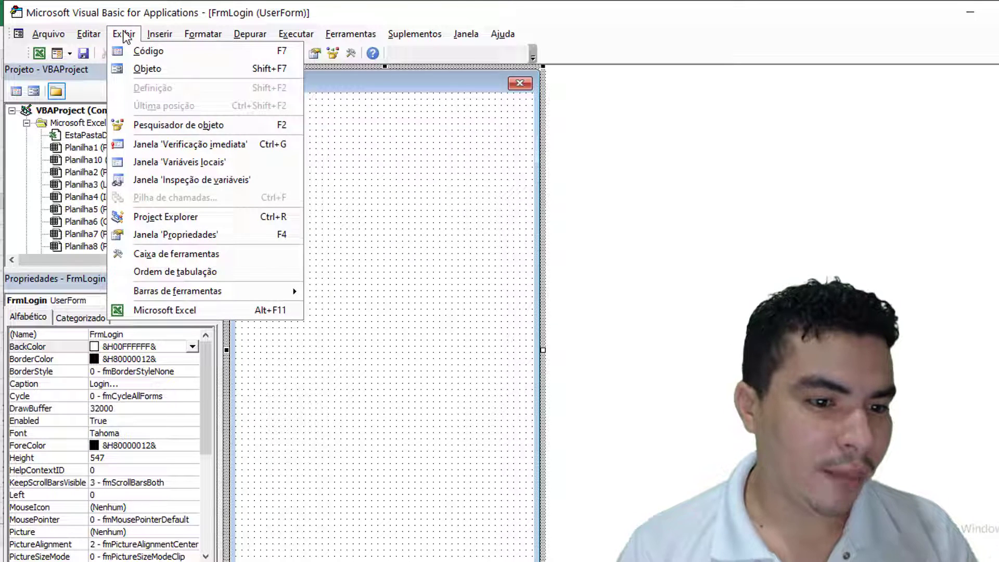
left_click(167, 259)
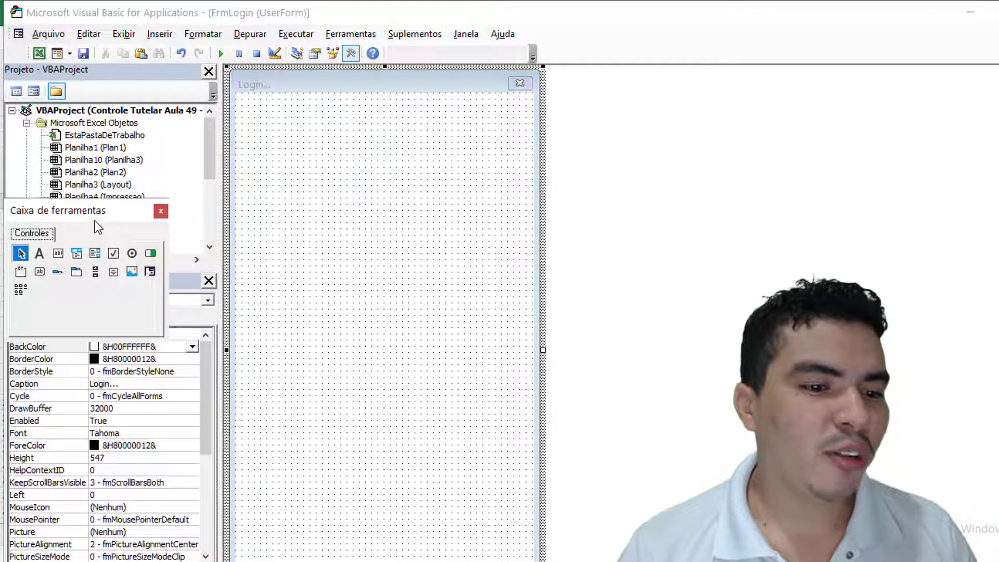
left_click_drag(98, 211, 750, 192)
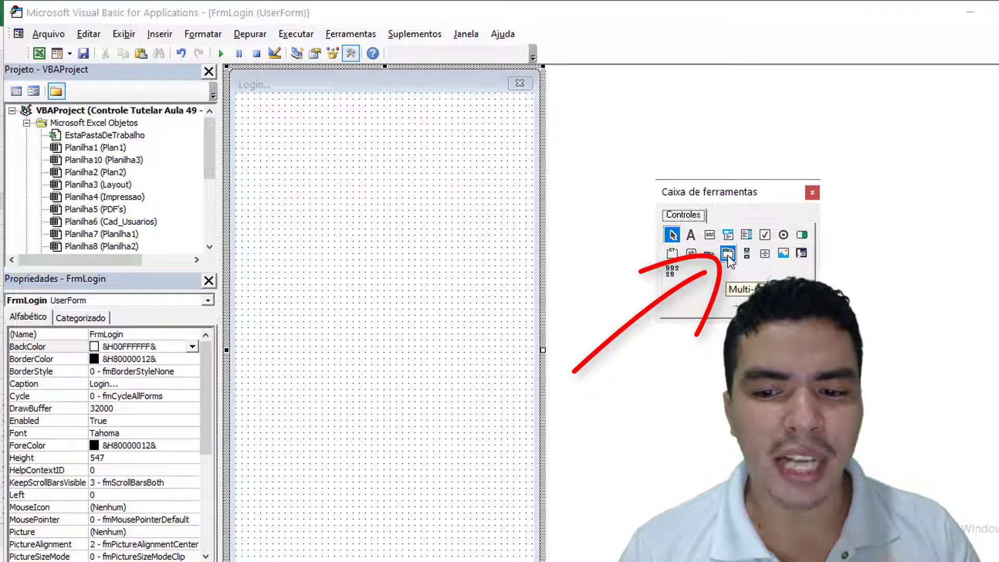
left_click(727, 253)
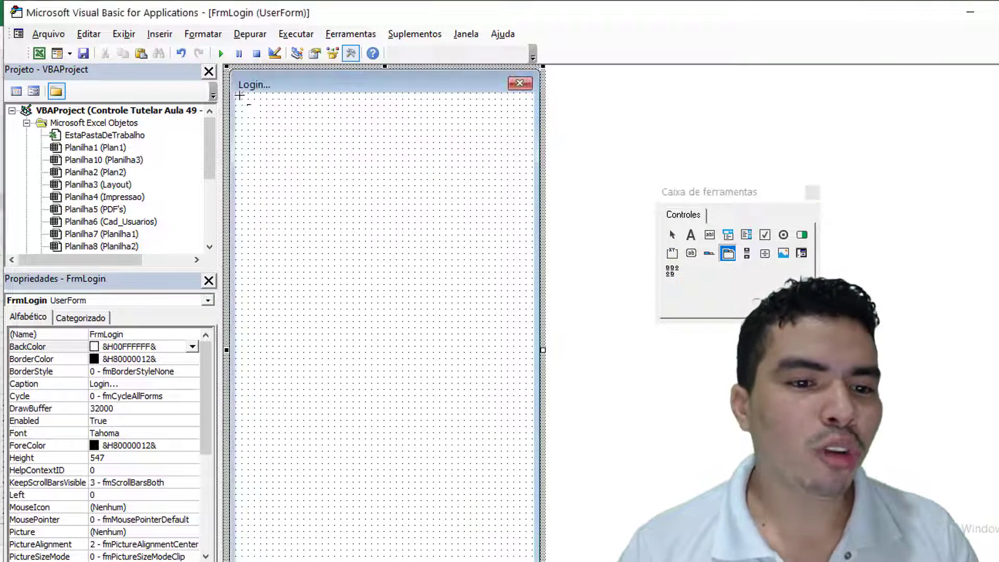
- Draw a MultiPage covering FrmLogin and stretch it down to the form's bottom
left_click_drag(239, 96, 530, 490)
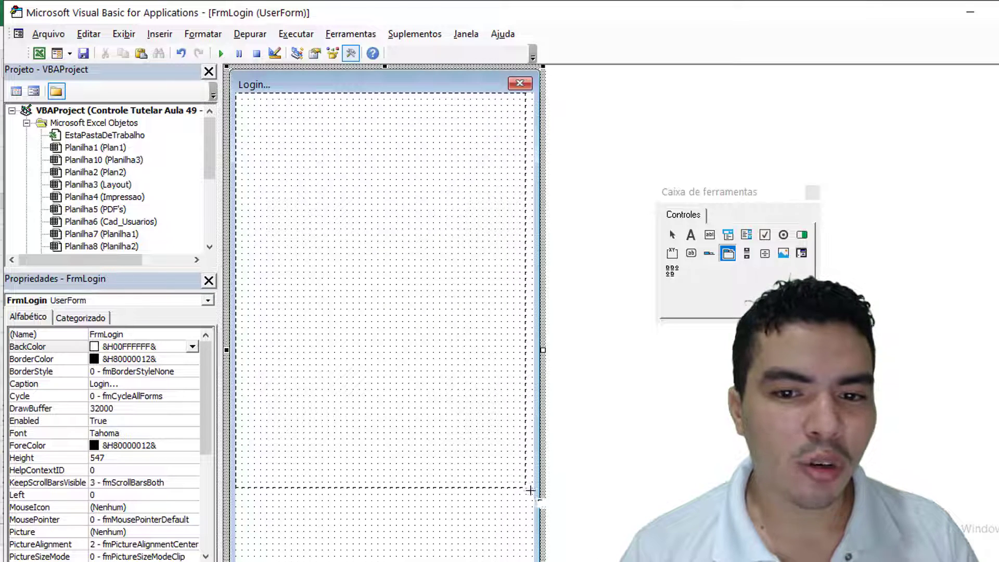
left_click_drag(530, 490, 538, 500)
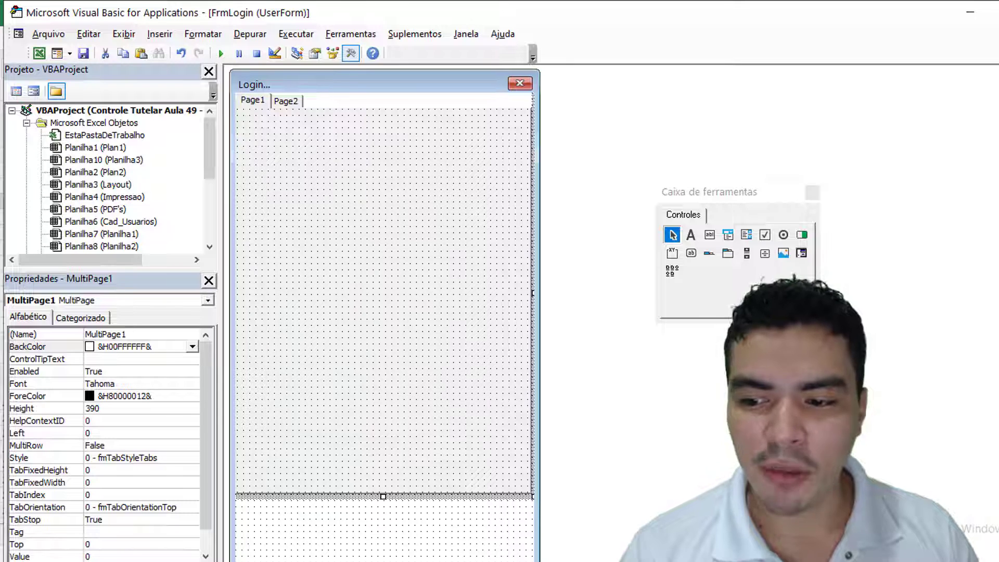
scroll(607, 446, "down", 3)
left_click_drag(384, 413, 388, 544)
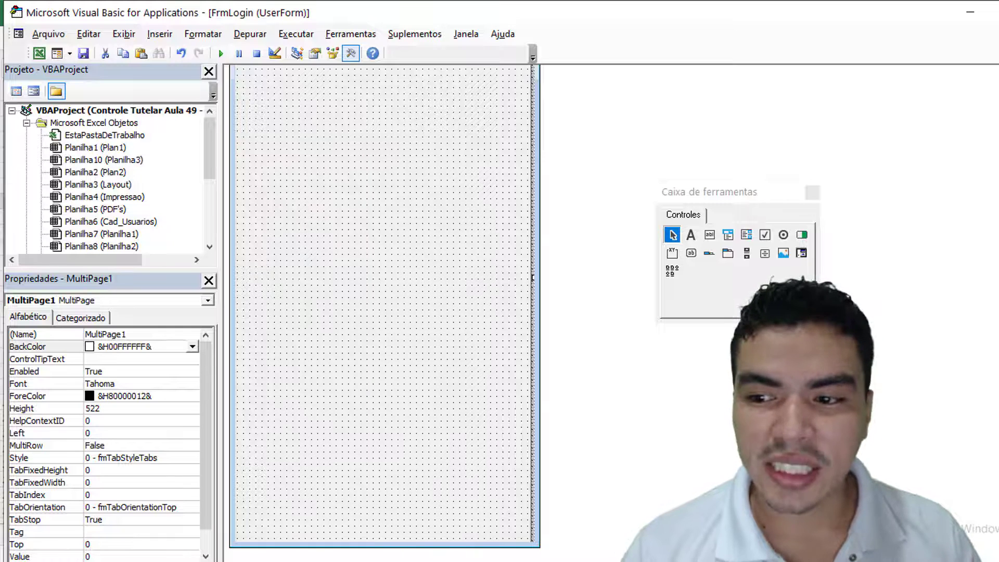
scroll(444, 143, "up", 3)
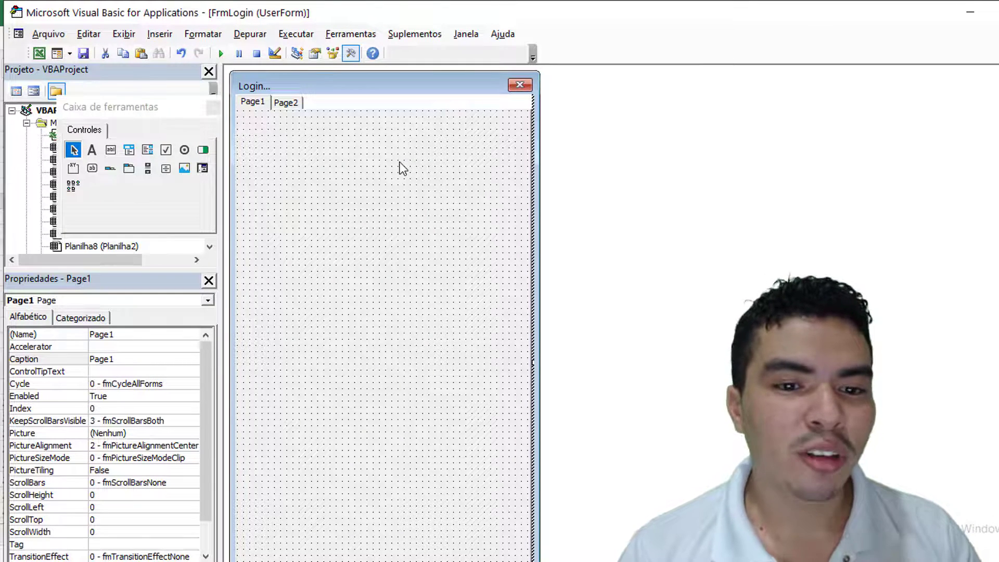
- Paste the cut login controls onto Page1 of the MultiPage
left_click(286, 103)
left_click(253, 103)
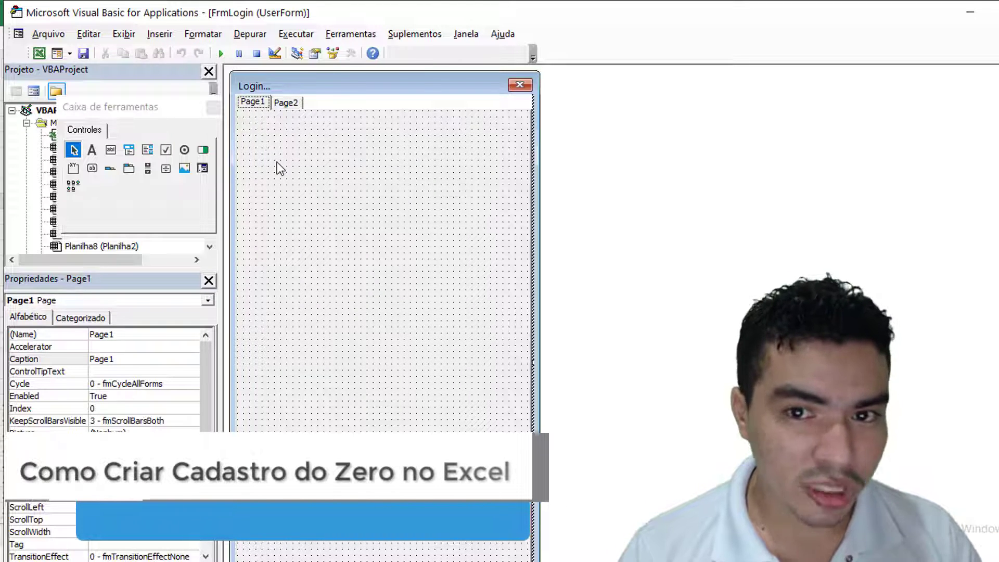
left_click(291, 102)
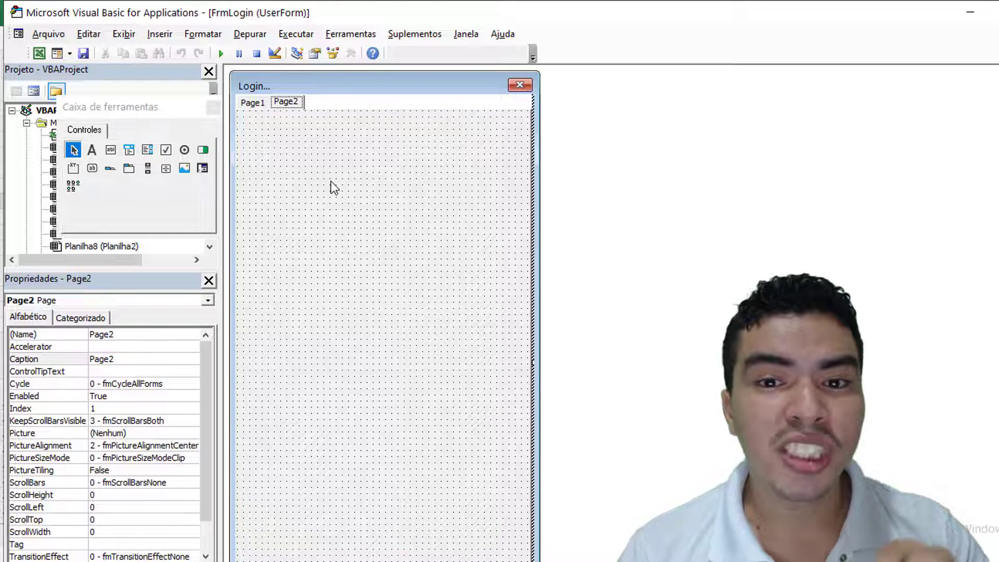
left_click(253, 106)
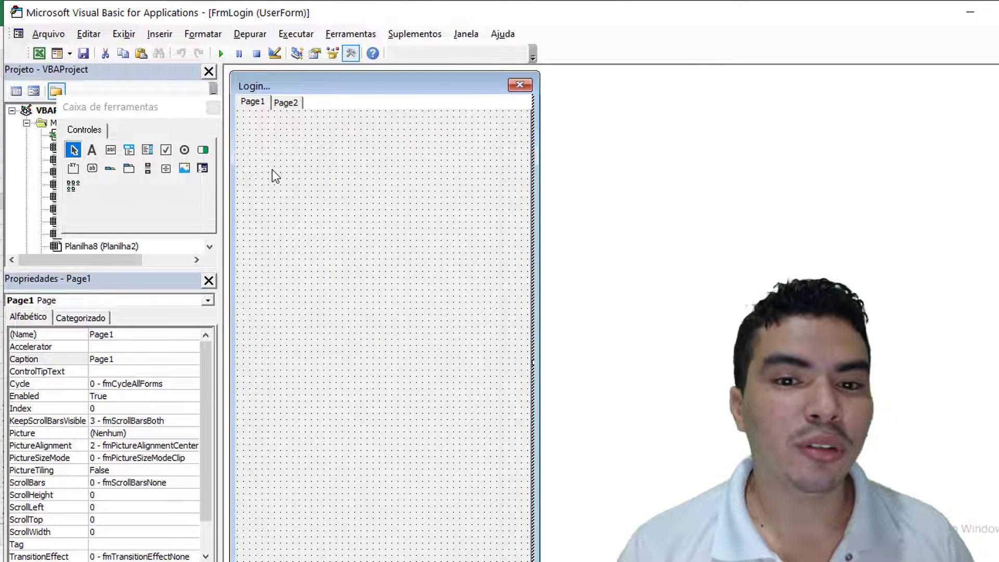
key("ctrl+v")
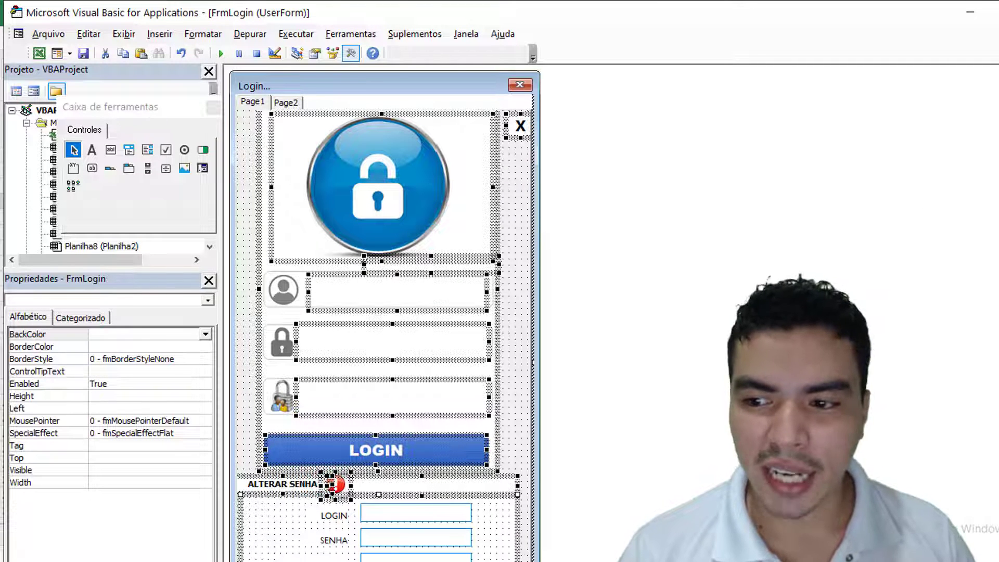
- Move the SAIR and ALTERAR SENHA buttons slightly higher
scroll(491, 414, "down", 3)
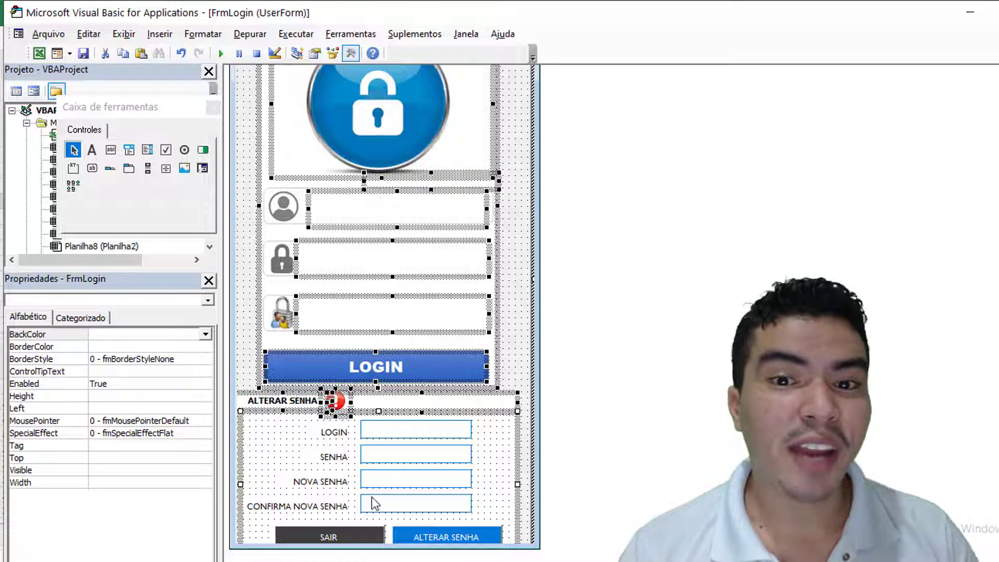
left_click(515, 356)
left_click(363, 528)
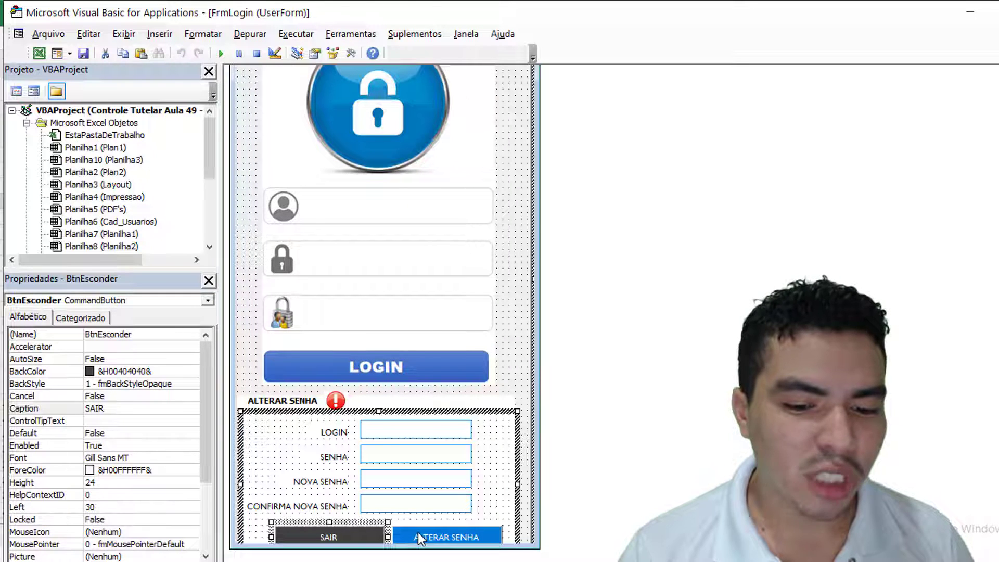
left_click(417, 532, "ctrl")
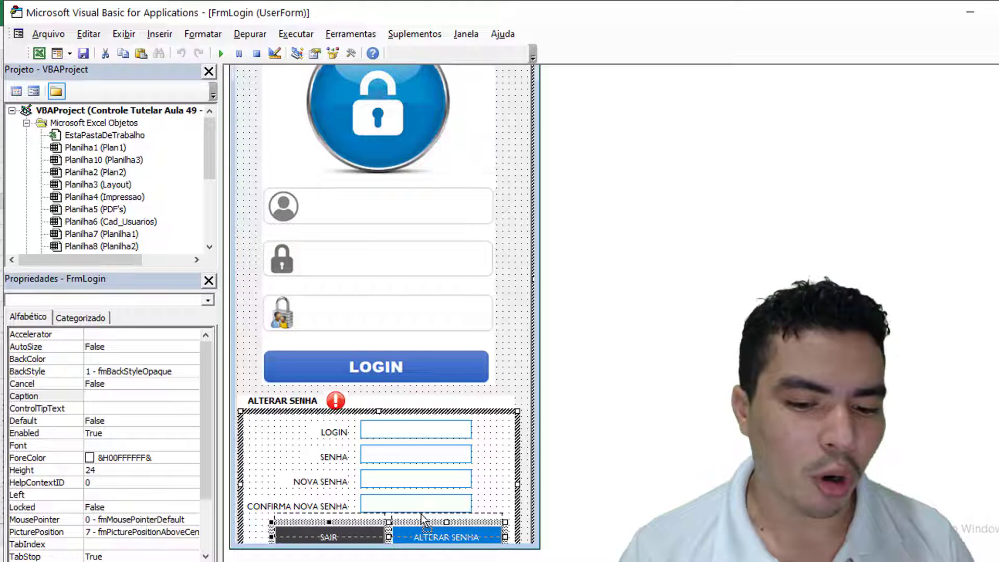
left_click_drag(423, 518, 423, 512)
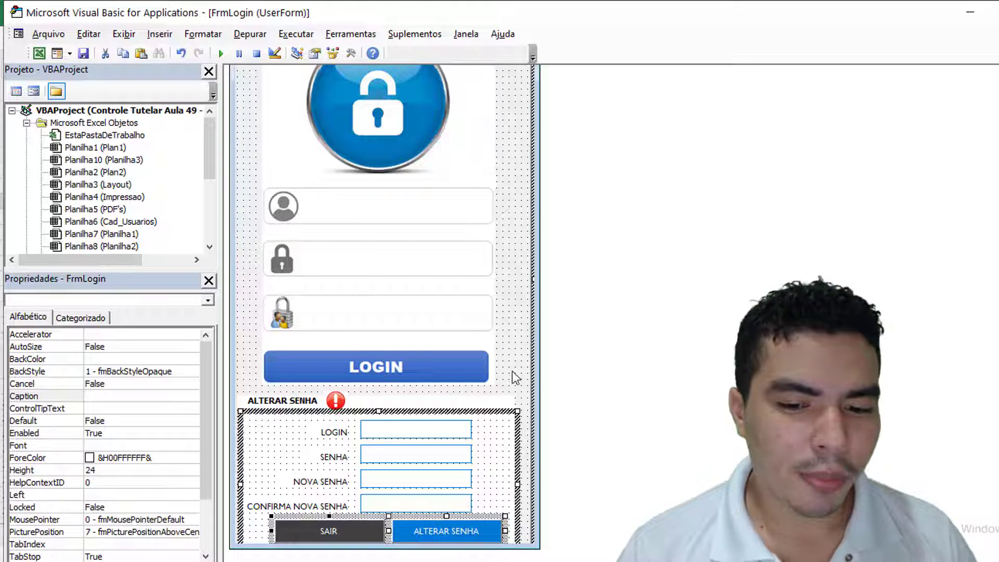
left_click(487, 459)
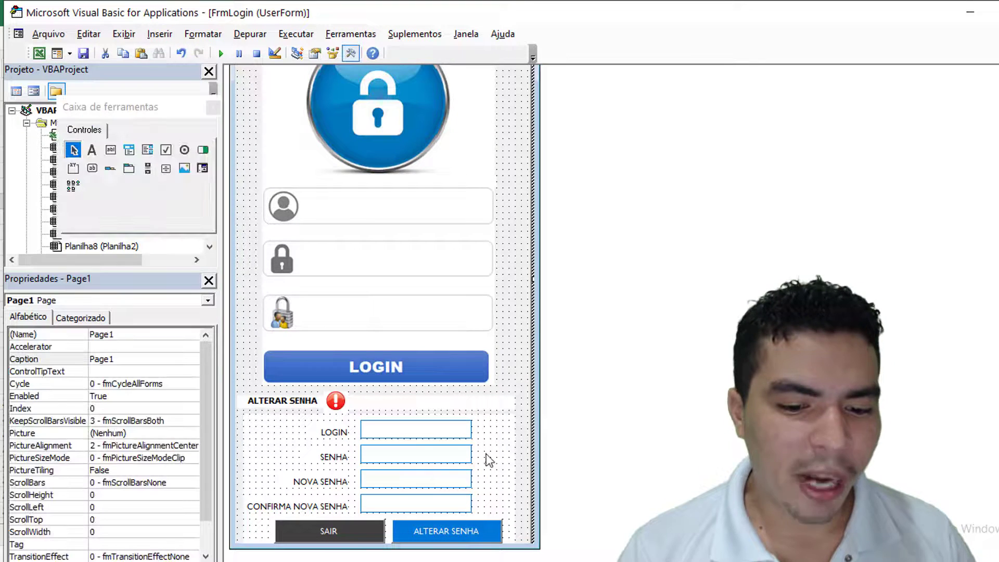
- Make the MultiPage frame slightly taller and run FrmLogin
left_click(539, 152)
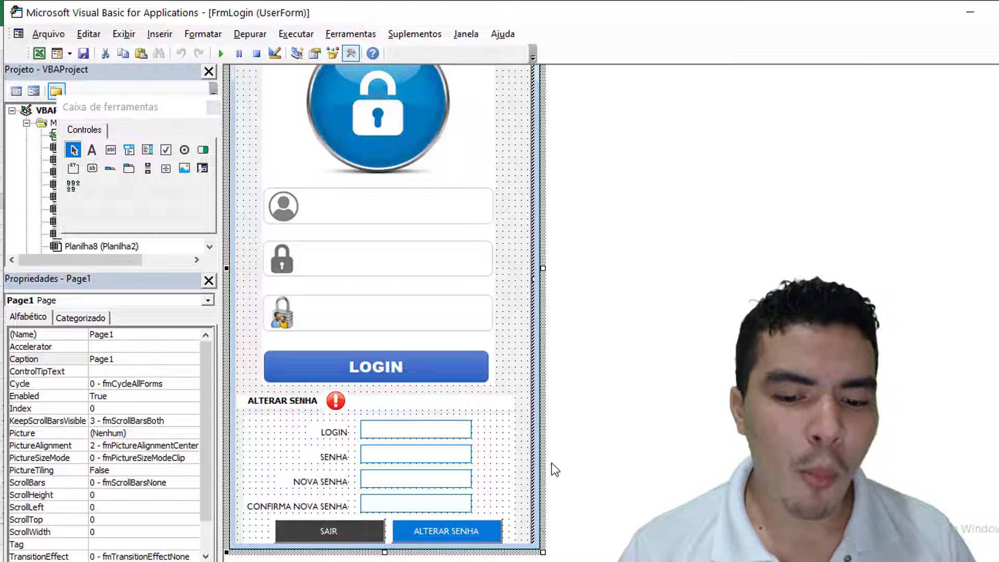
left_click_drag(386, 554, 385, 553)
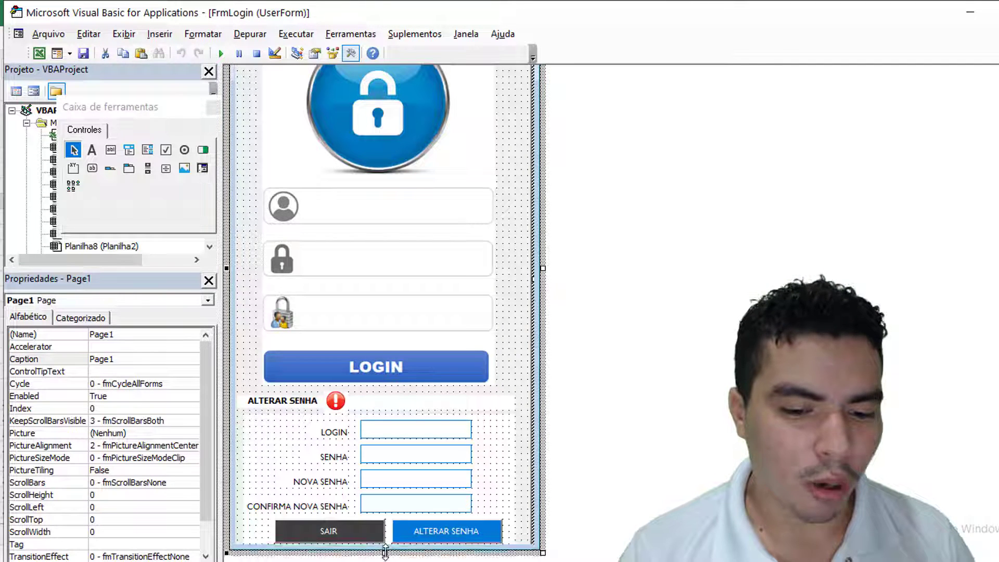
left_click(525, 507)
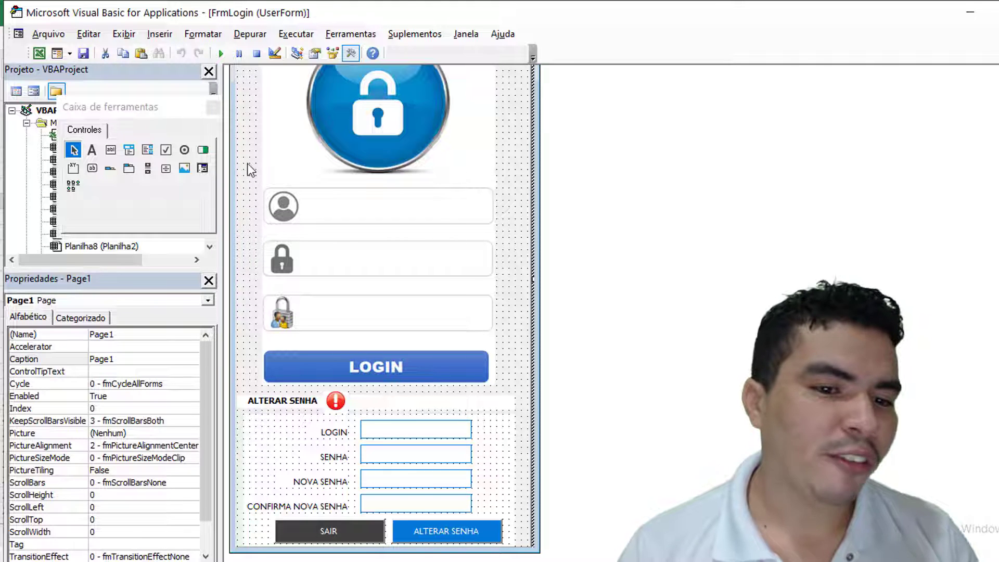
left_click(221, 53)
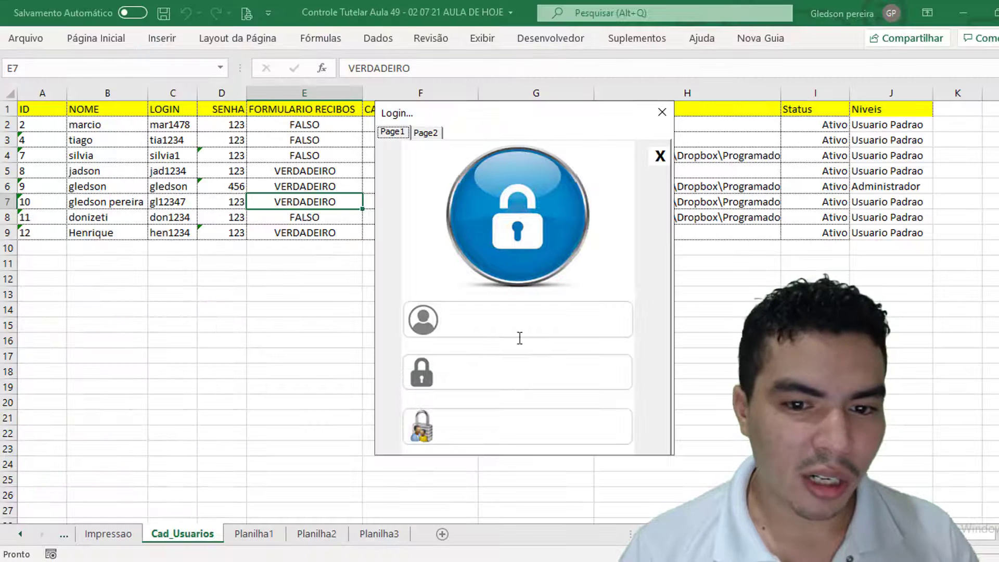
- Drag the running login form aside, then return to the Visual Basic editor window
left_click_drag(539, 118, 558, 126)
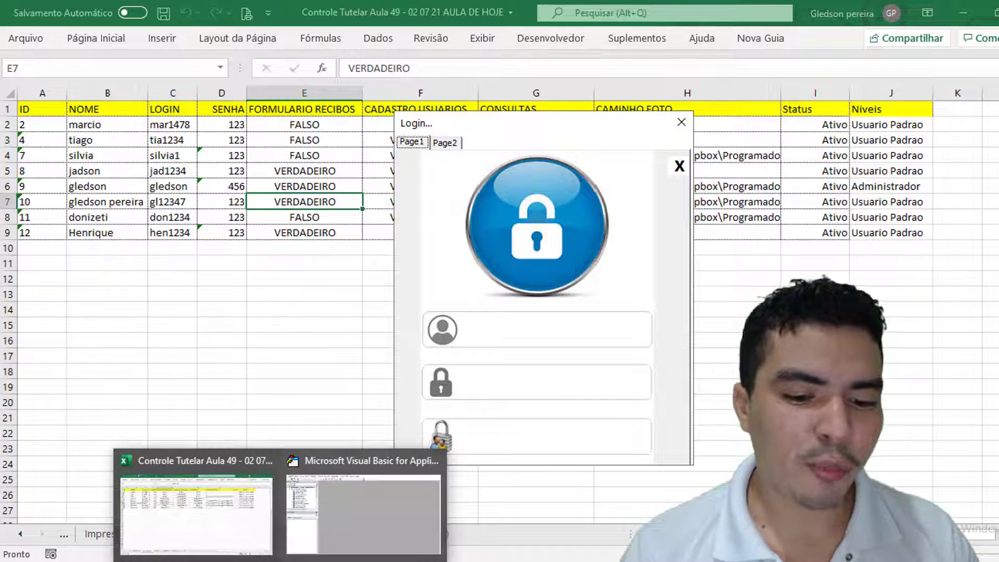
left_click(338, 526)
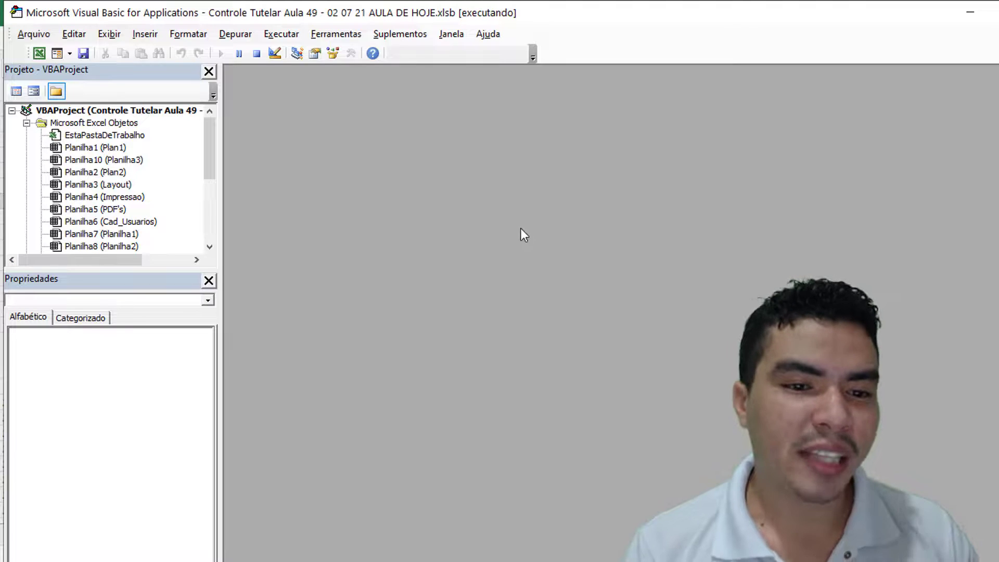
- Stop the running form and set Page1's Picture property to Fundo Branco.bmp
left_click(257, 53)
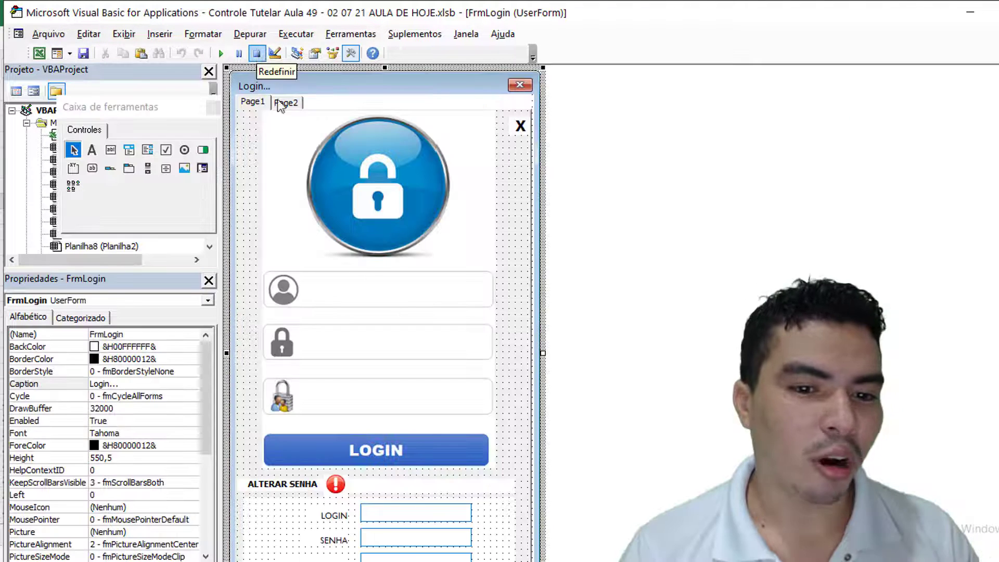
left_click(249, 181)
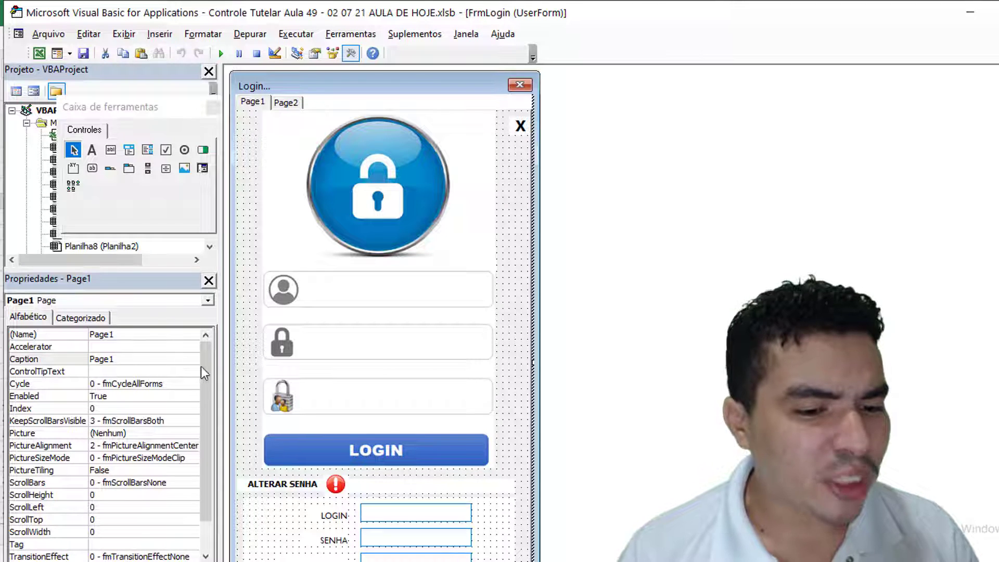
left_click_drag(204, 367, 205, 354)
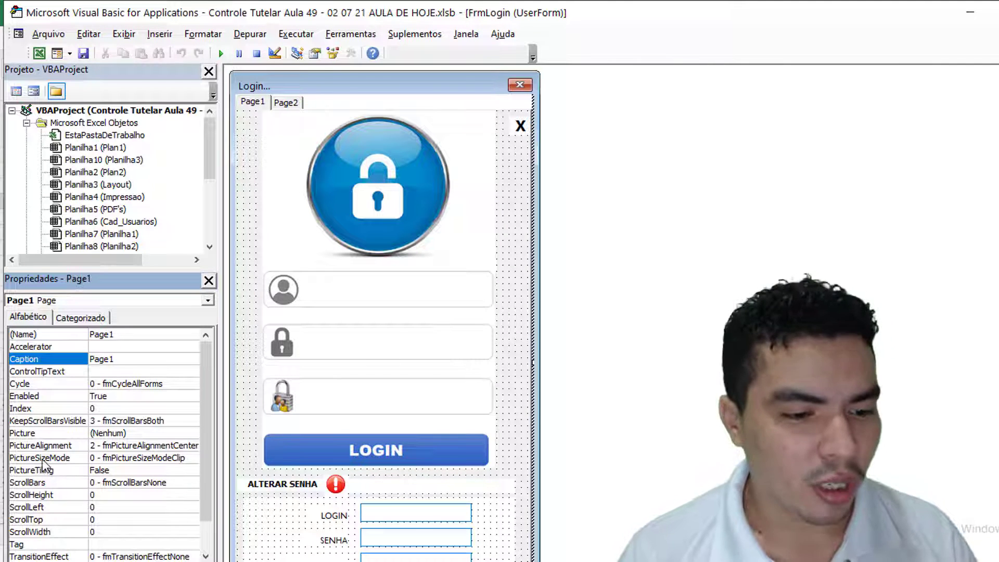
left_click(48, 432)
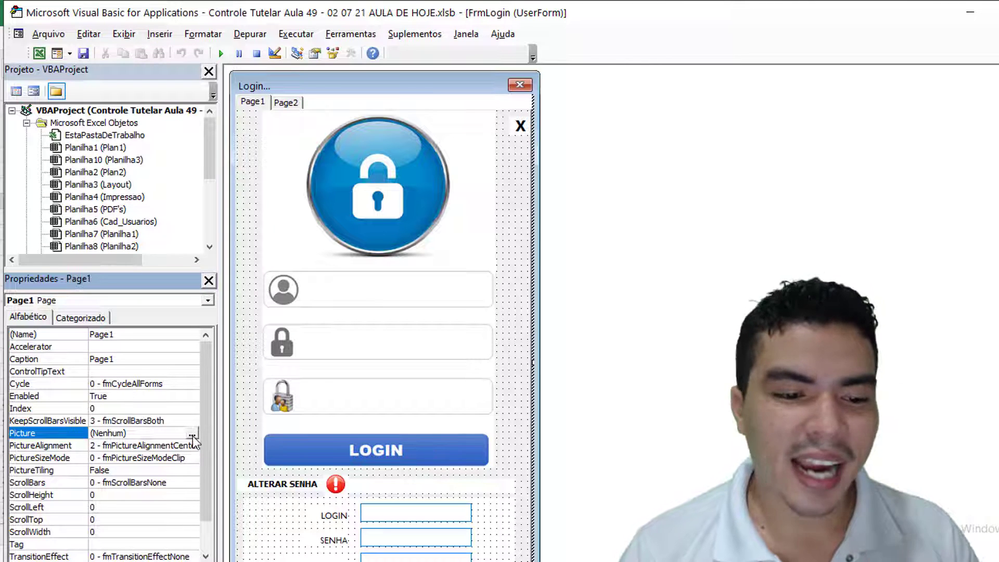
left_click(192, 435)
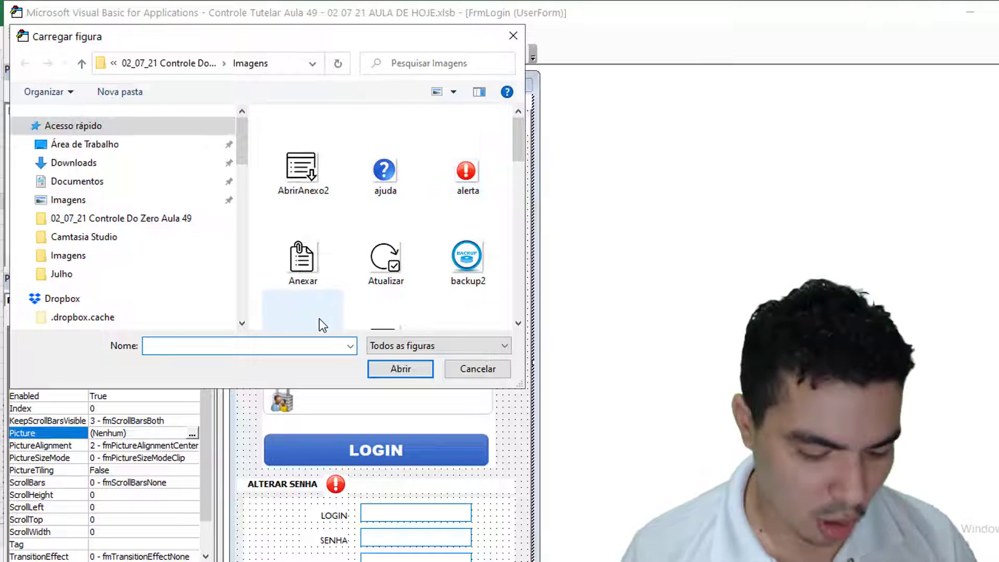
type("fun")
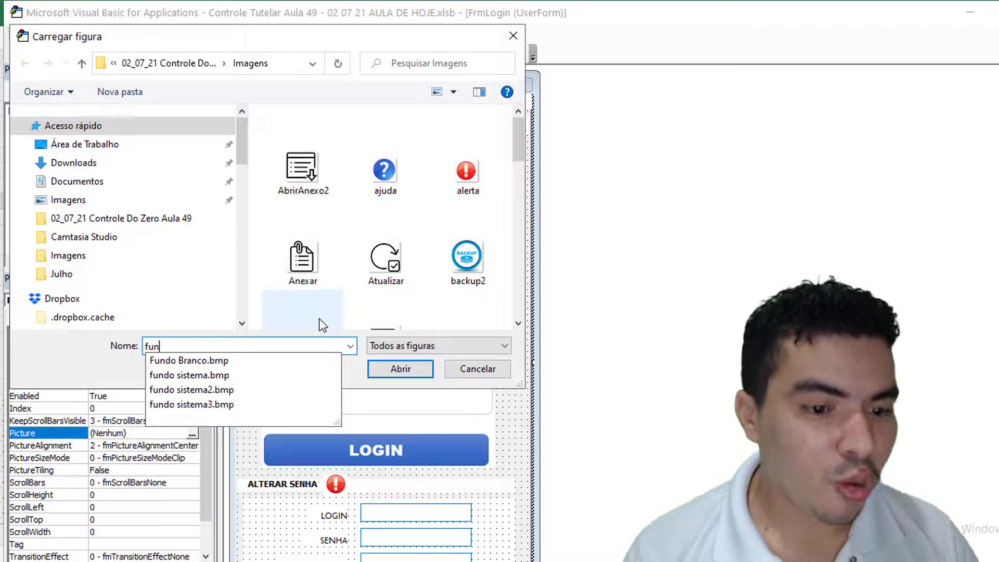
left_click(404, 369)
left_click(404, 367)
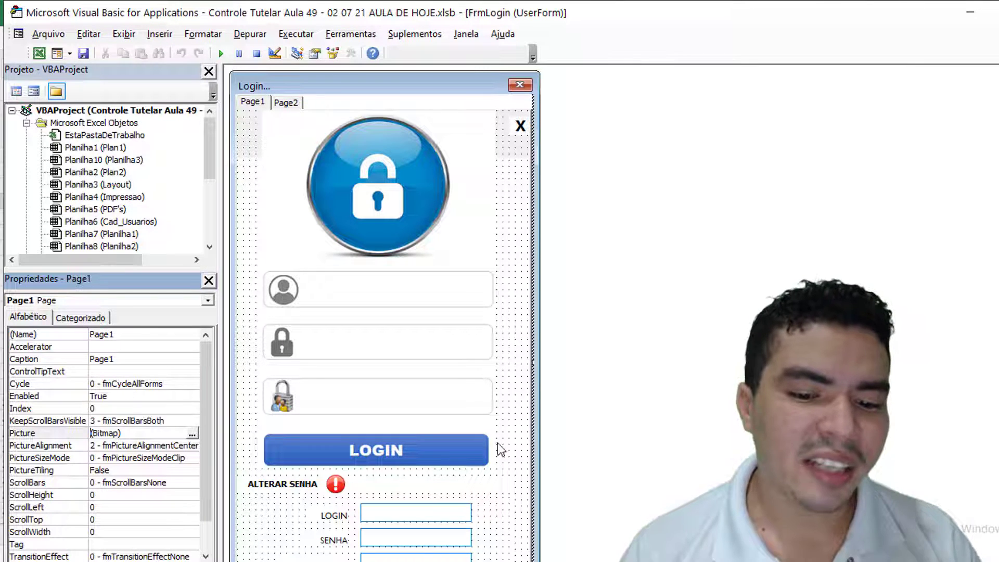
- Set Page1's PictureSizeMode to 1 - fmPictureSizeModeStretch
left_click(61, 457)
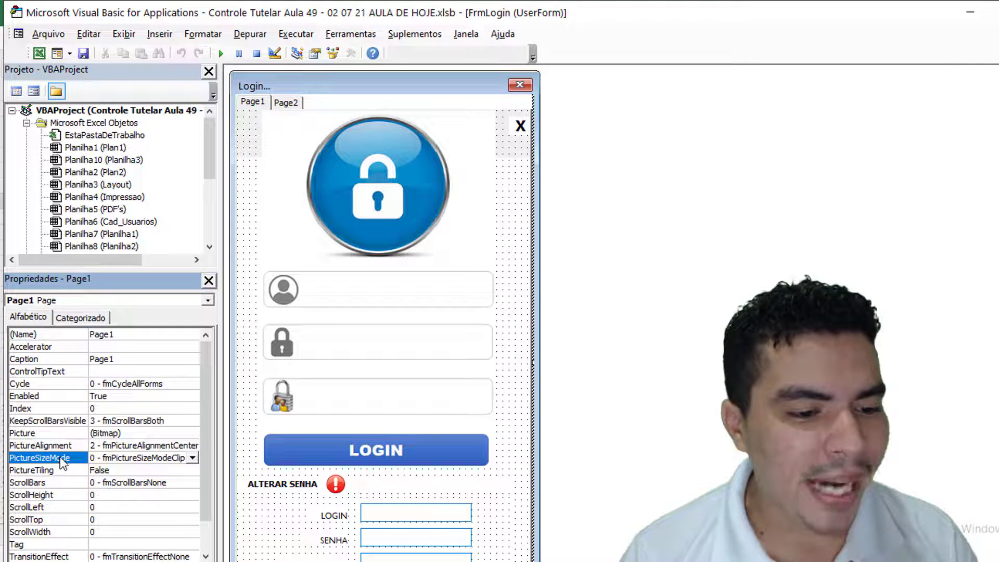
left_click(192, 458)
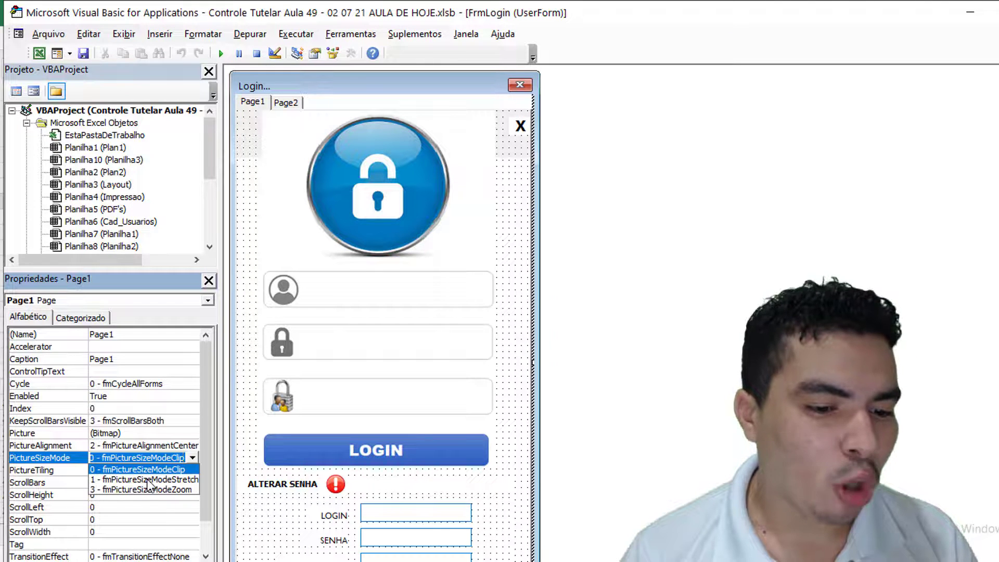
left_click(148, 479)
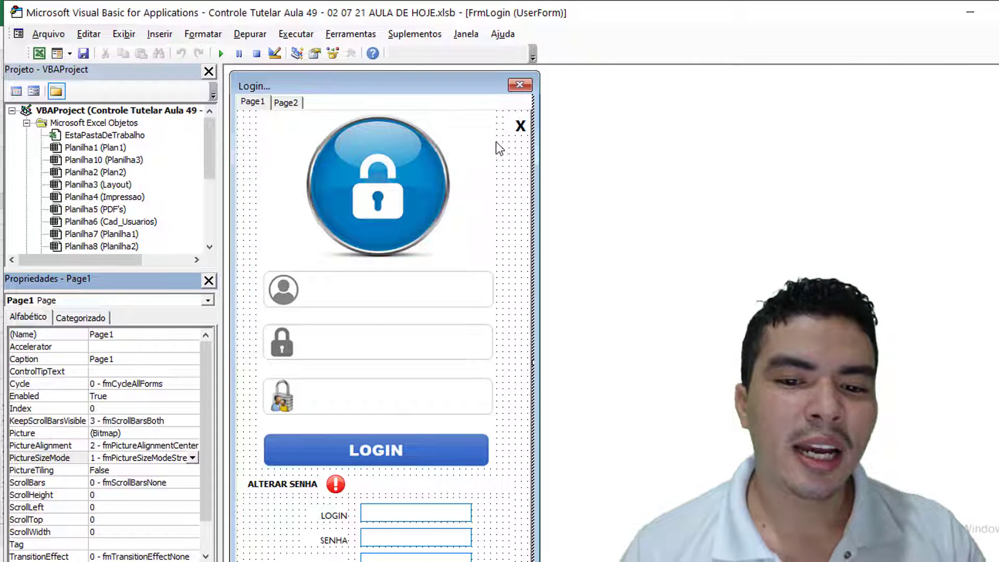
left_click(135, 433)
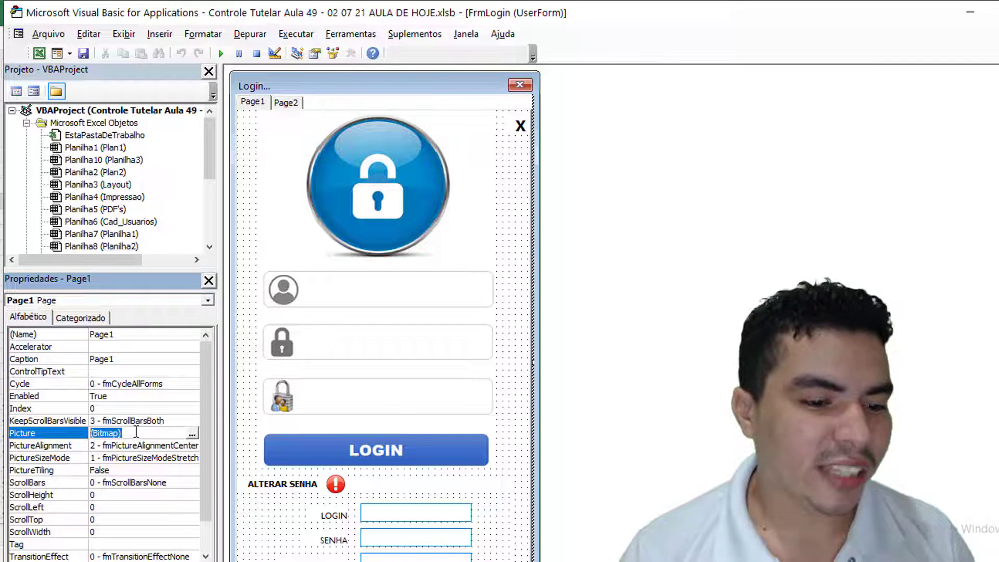
left_click(136, 431)
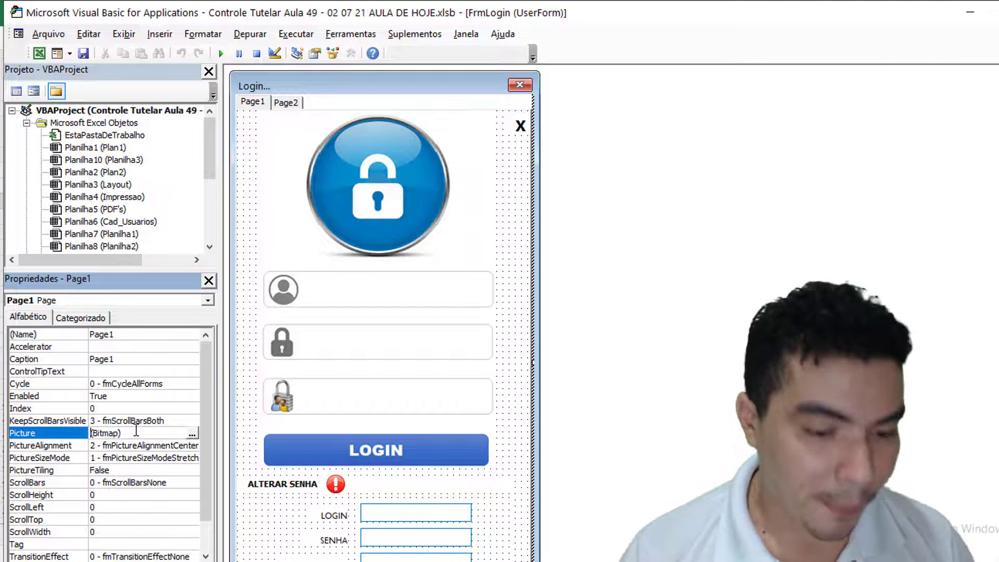
- Paste the same background onto Page2 with PictureSizeMode stretch, then show Page1 again
left_click(286, 102)
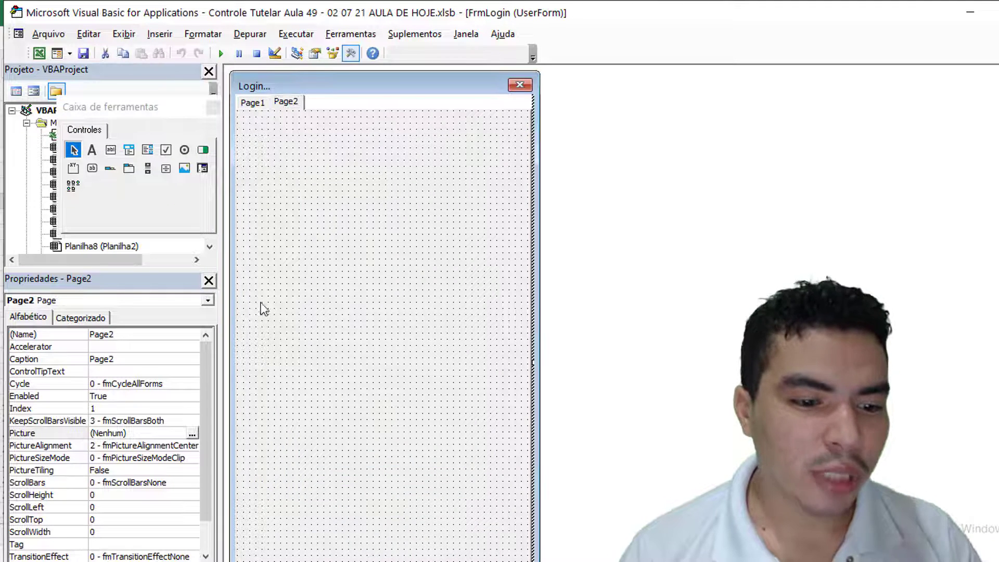
left_click(149, 433)
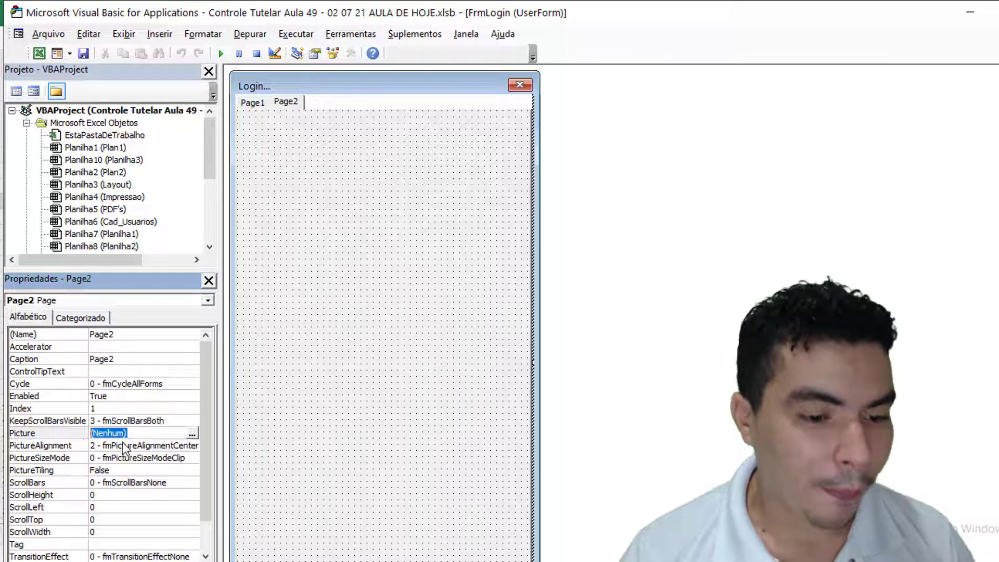
key("ctrl+v")
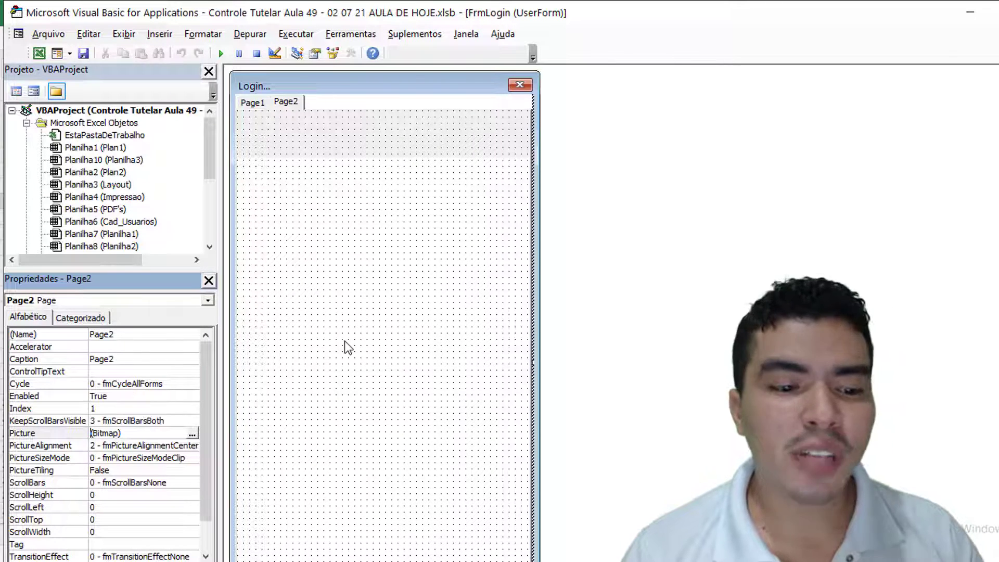
left_click(71, 459)
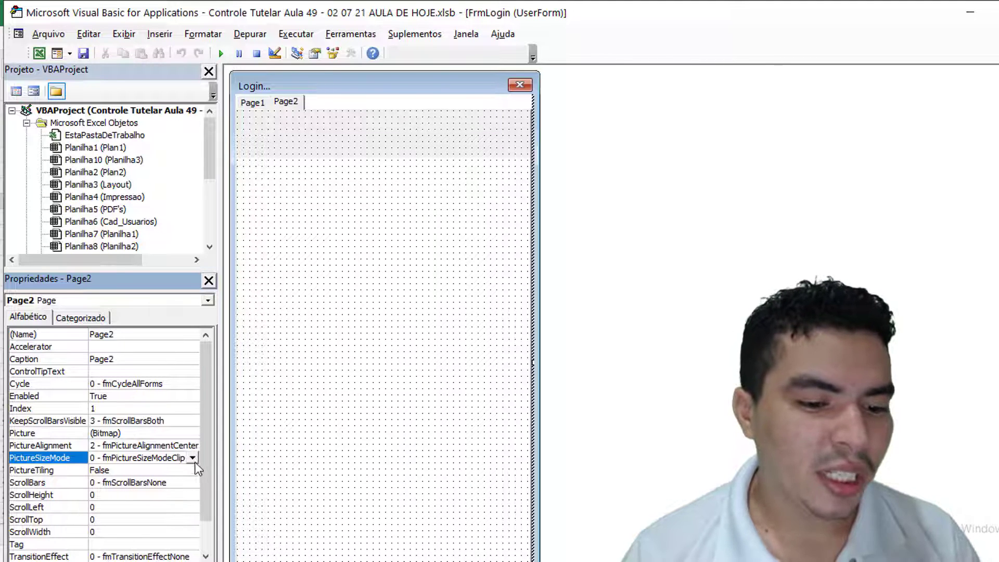
left_click(193, 458)
left_click(178, 479)
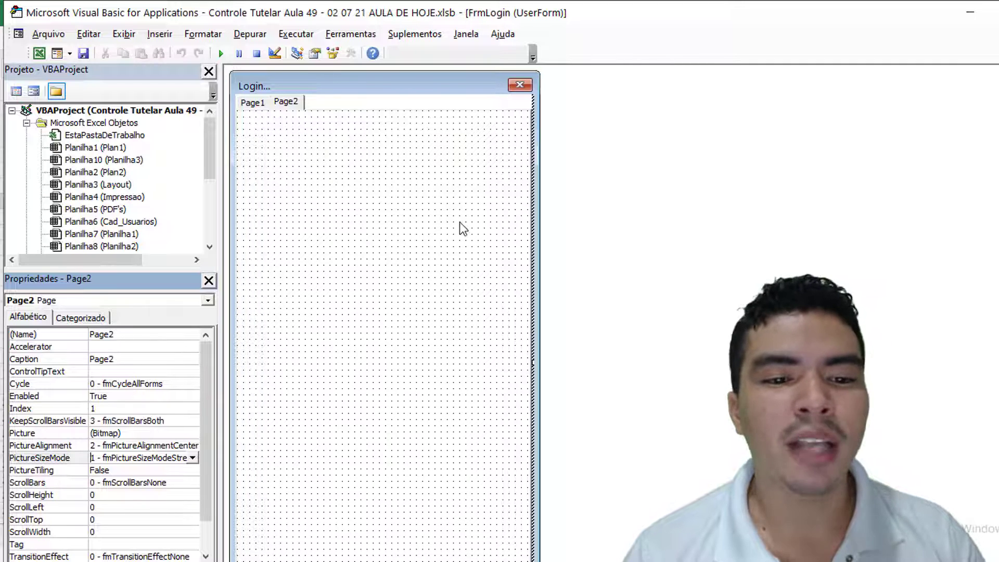
left_click(253, 103)
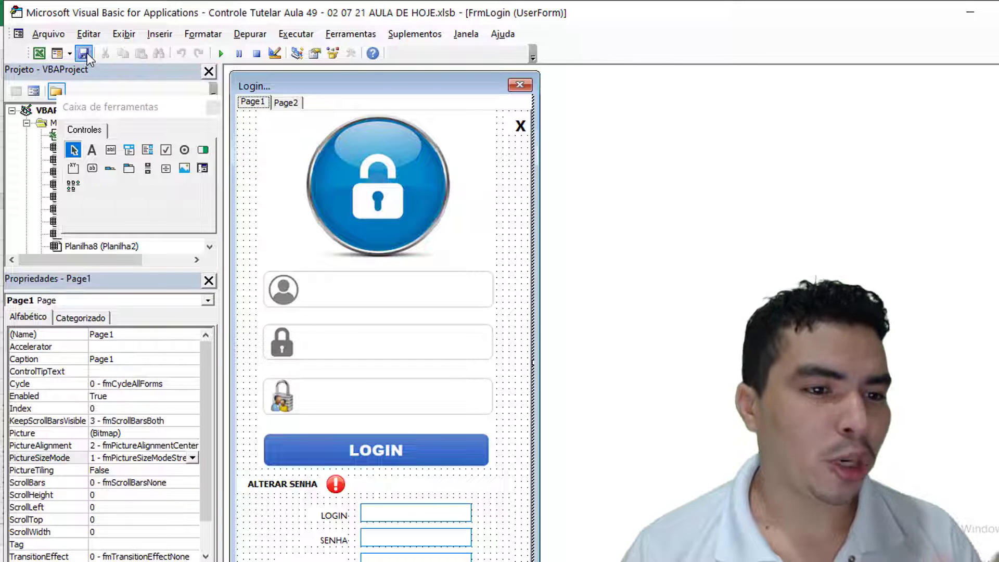
left_click(224, 54)
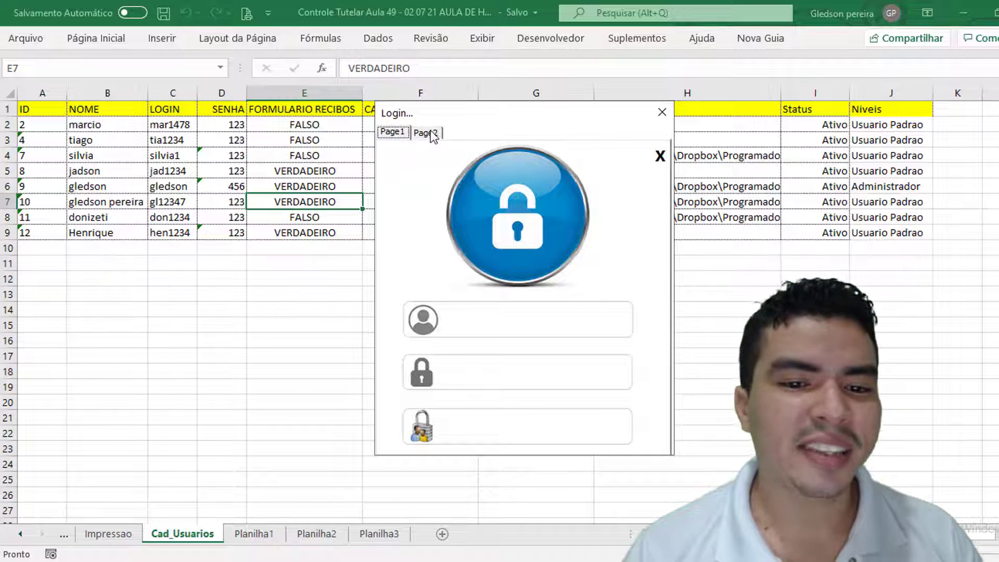
left_click(431, 133)
left_click(395, 133)
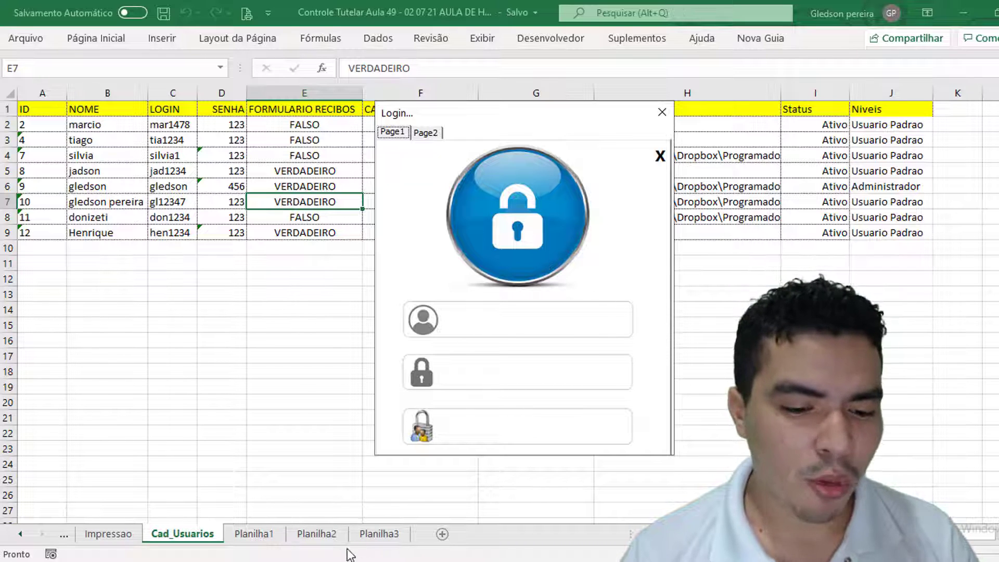
left_click(361, 500)
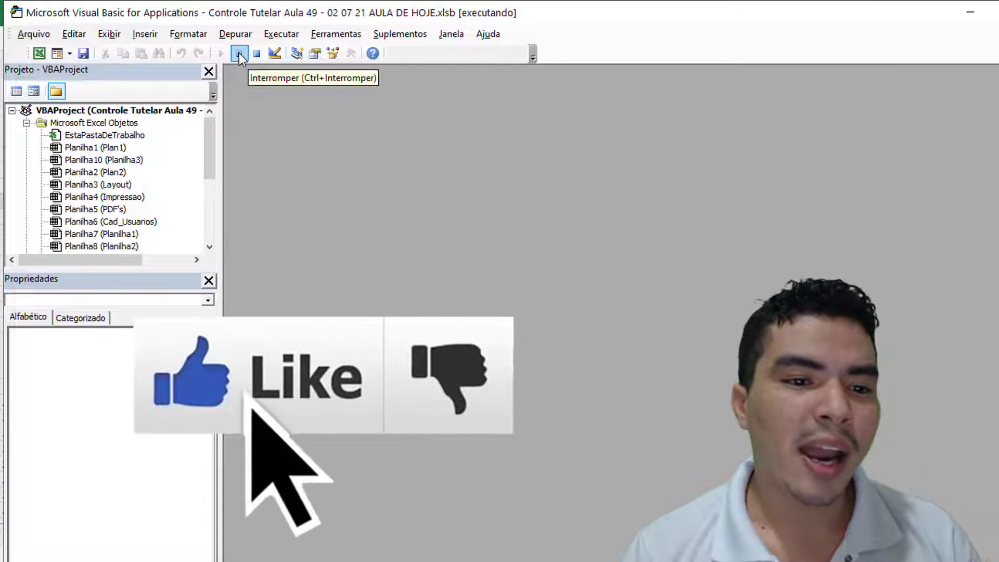
left_click(257, 55)
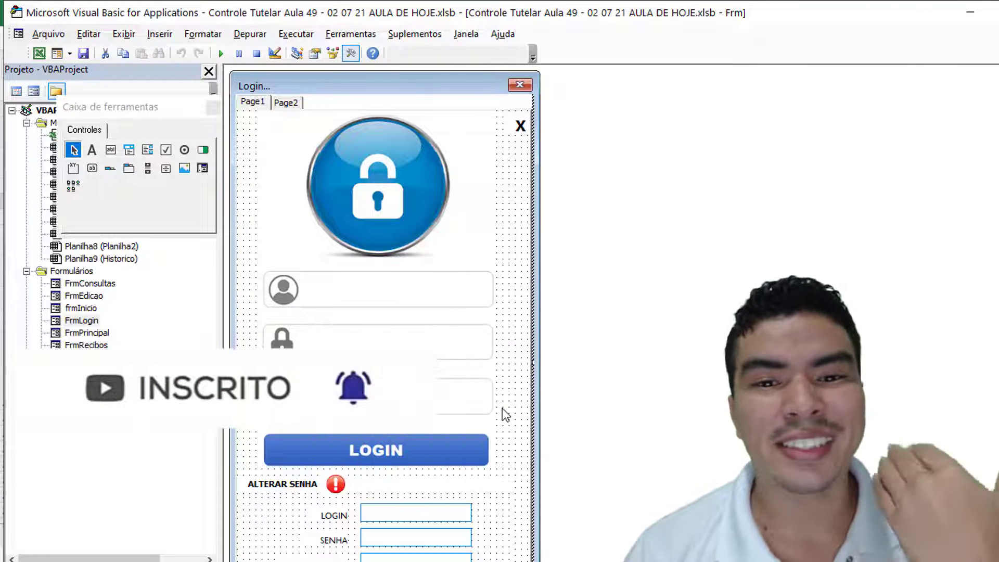
- Paste a copy of the red exclamation image beside the third field on Page1
left_click(342, 486)
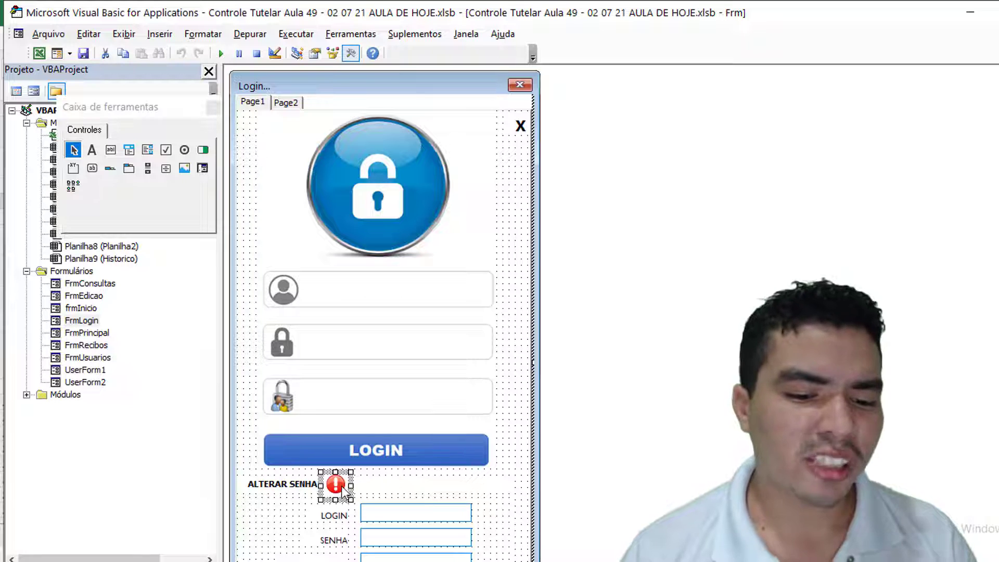
left_click(495, 431)
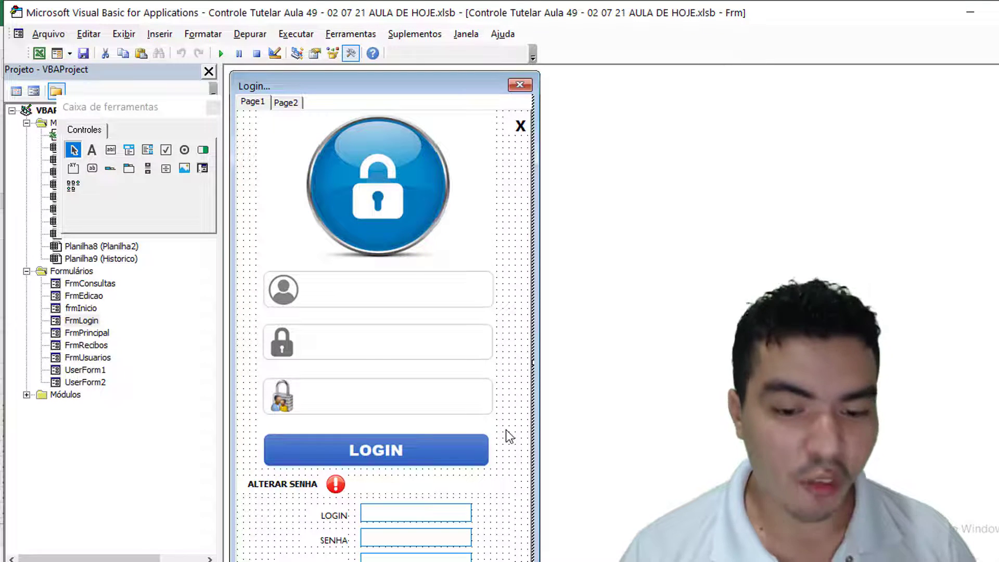
key("ctrl+v")
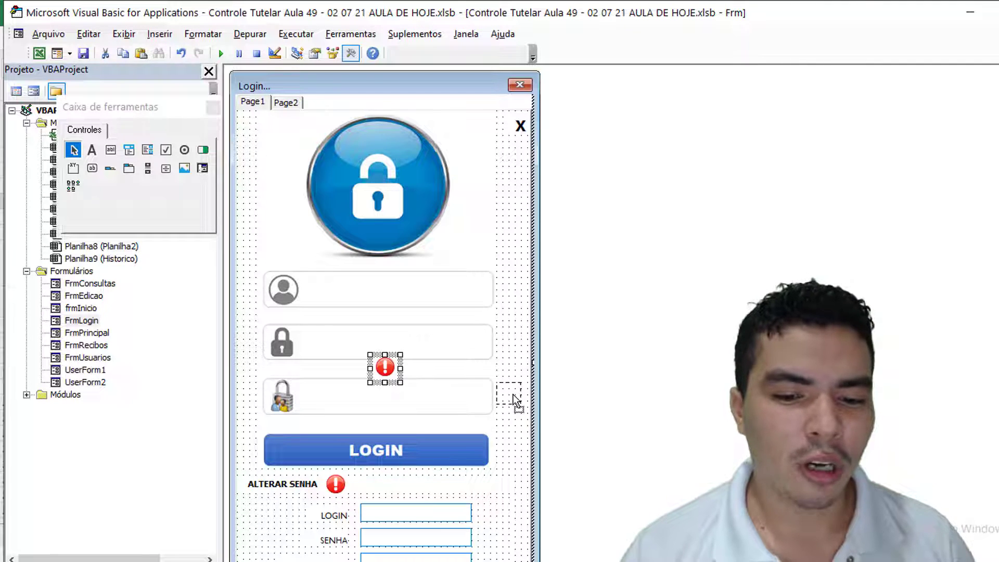
left_click_drag(514, 400, 514, 400)
- Rename the copied label from Label13 to LblAdm in the Properties window
right_click(510, 405)
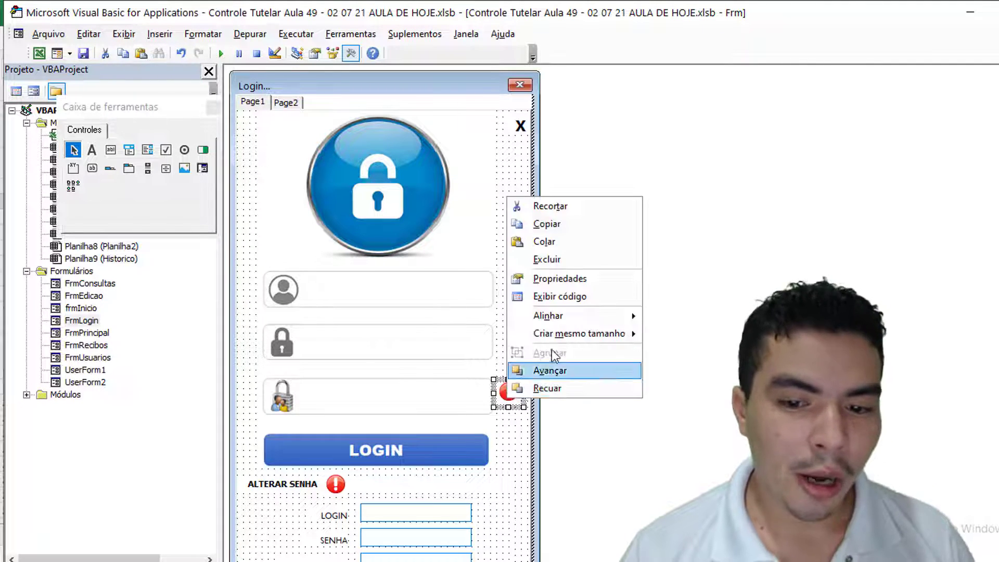
left_click(560, 285)
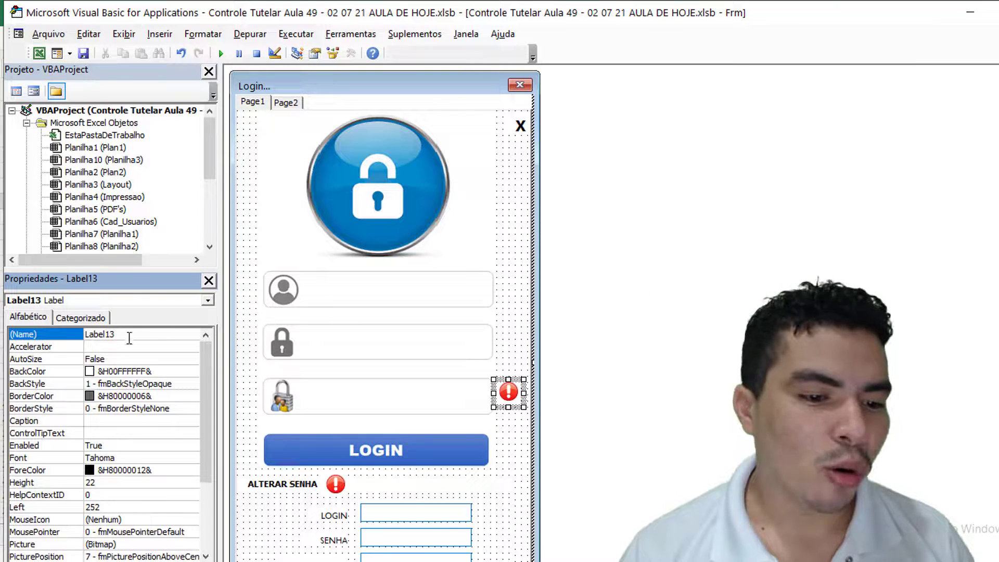
left_click_drag(93, 338, 74, 338)
type("L")
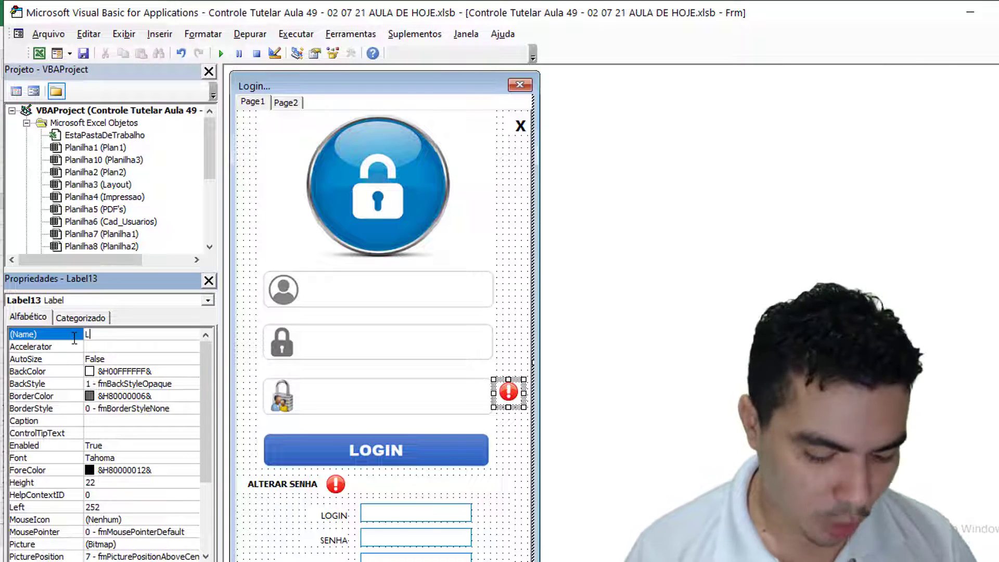
type("blAdm")
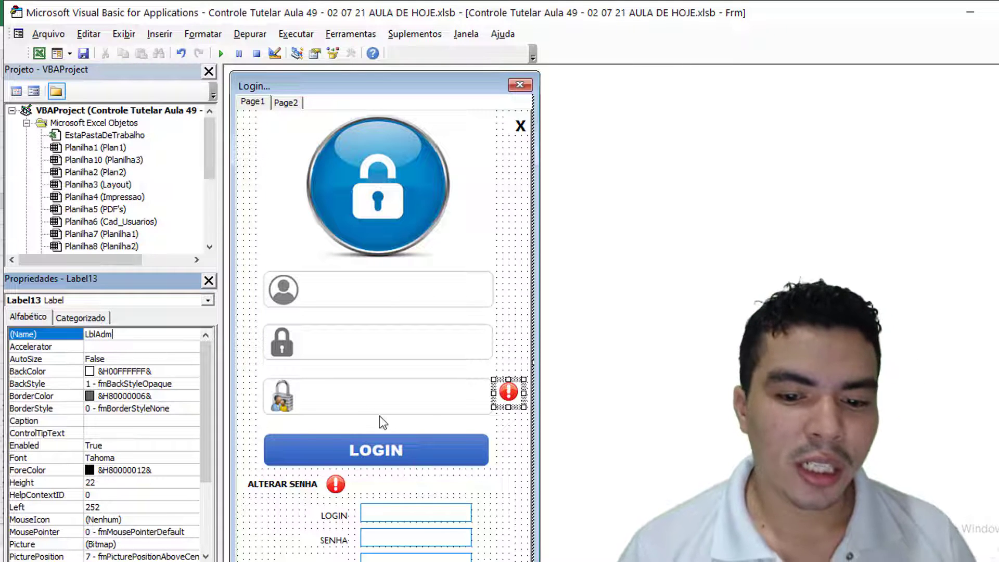
left_click(520, 424)
left_click(510, 392)
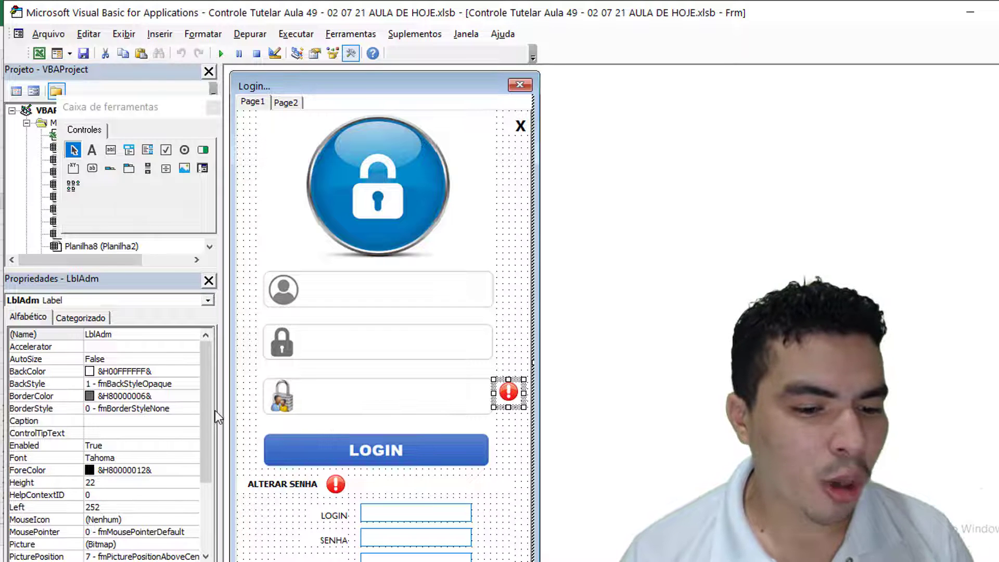
left_click_drag(206, 411, 219, 477)
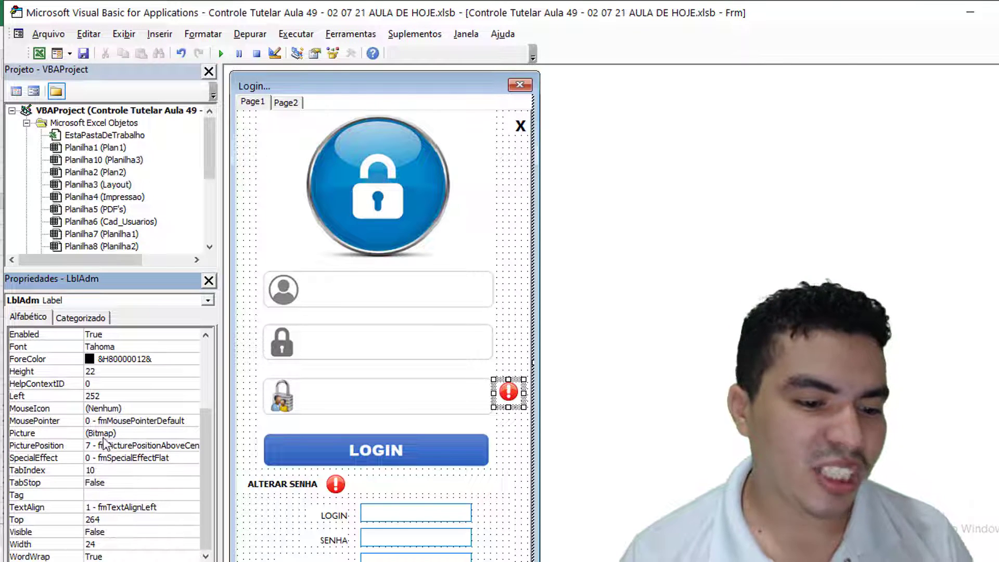
left_click(132, 432)
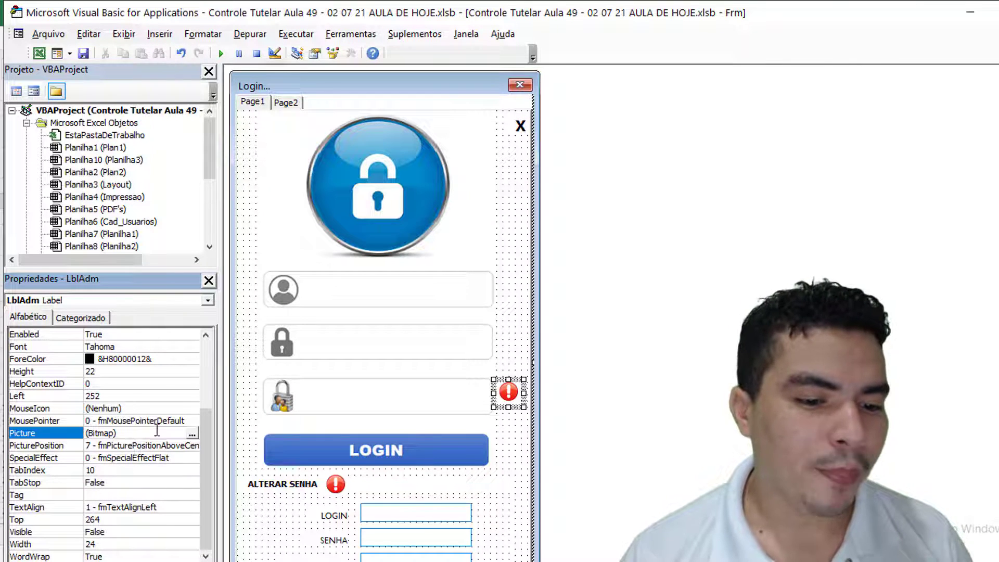
- Load the blue ajuda question-mark image as LblAdm's Picture
left_click(192, 432)
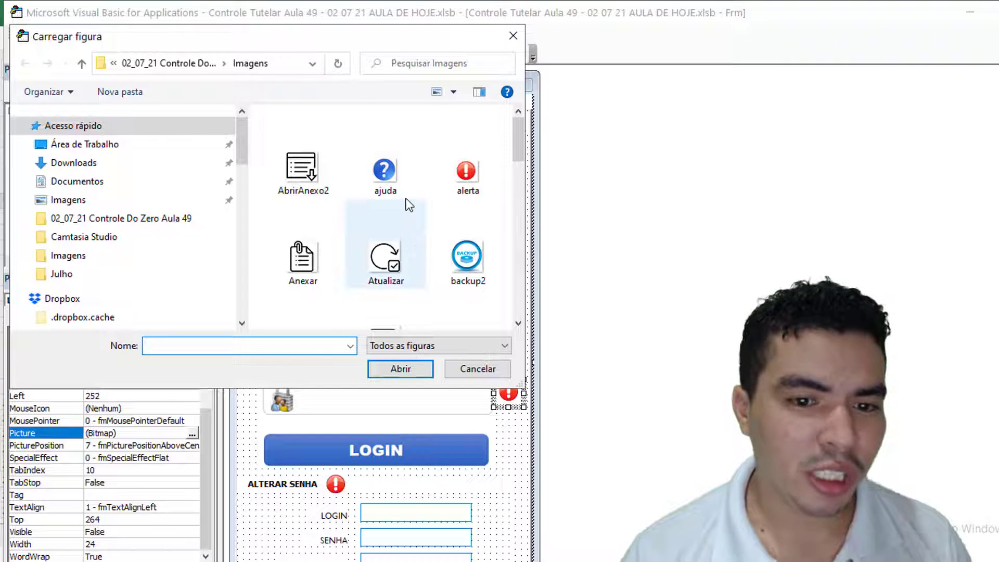
left_click(392, 178)
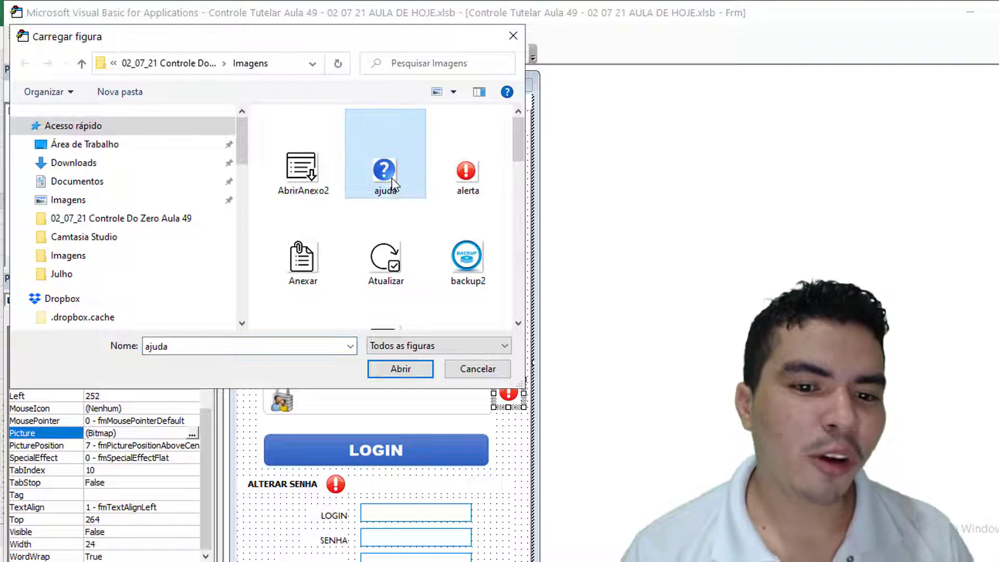
left_click(406, 371)
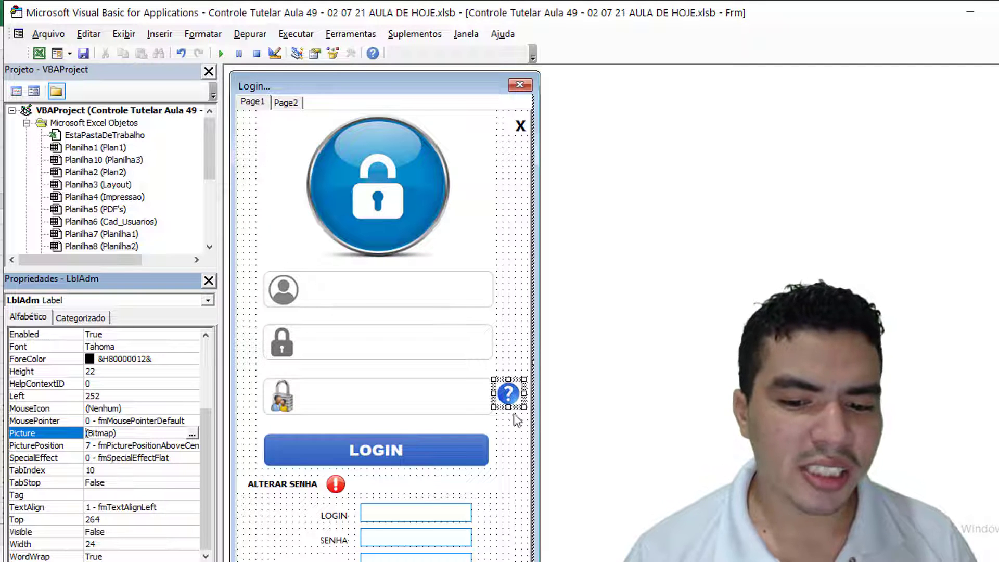
left_click(210, 423)
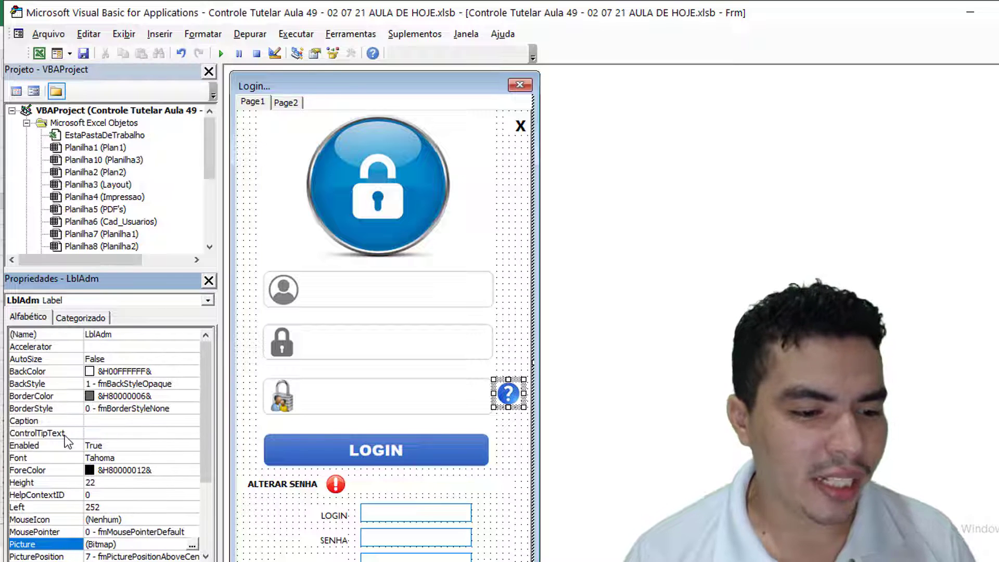
- Caption LblAdm 'Adm' and enlarge the label so the caption fits under the icon
left_click(106, 420)
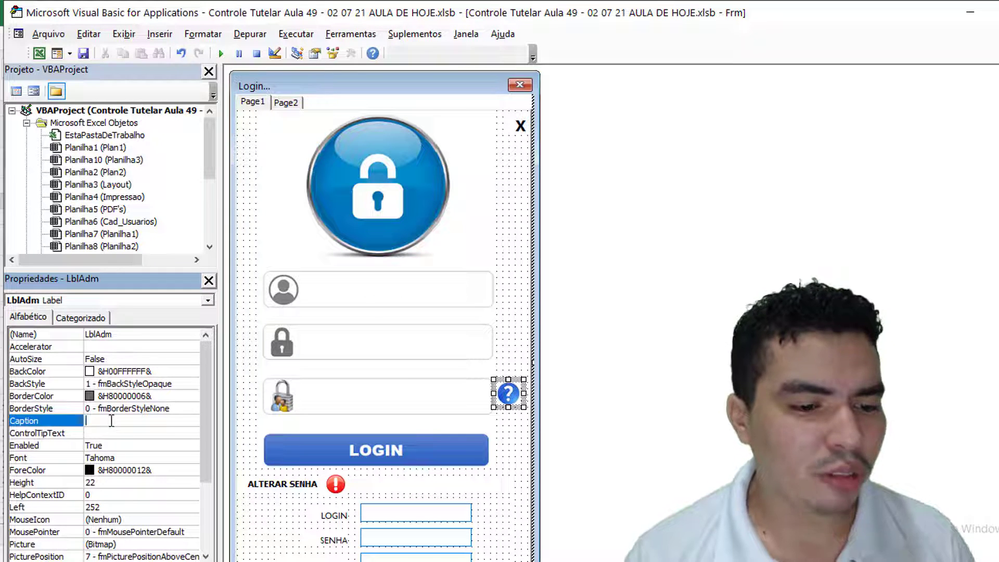
type("Ad")
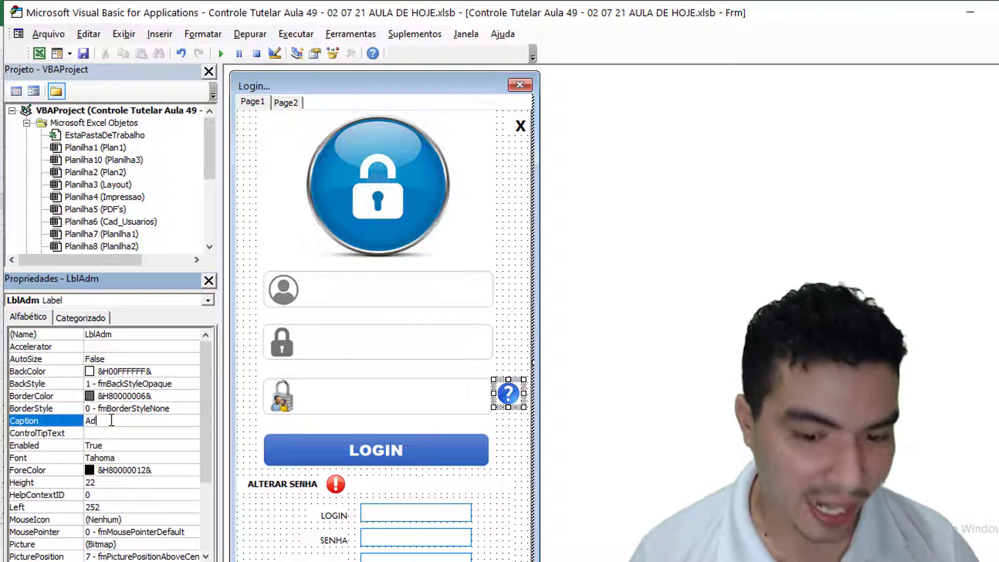
type("m")
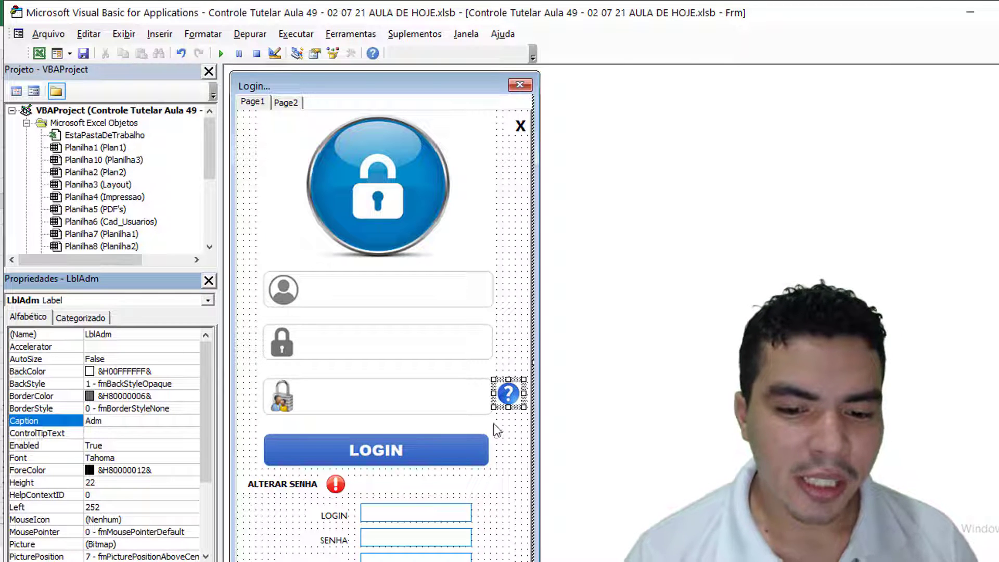
left_click(508, 400)
left_click_drag(508, 407, 510, 422)
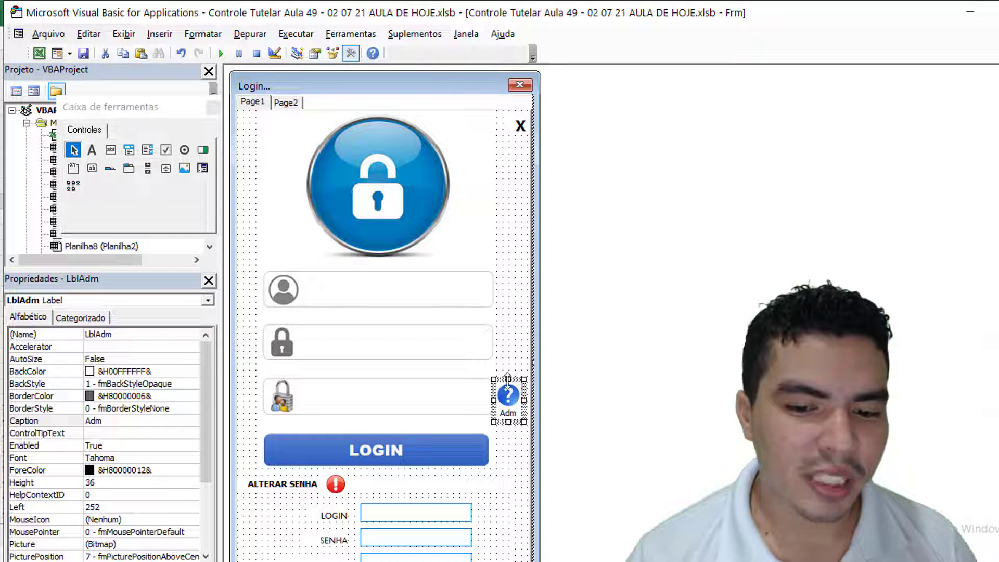
left_click_drag(508, 376, 508, 371)
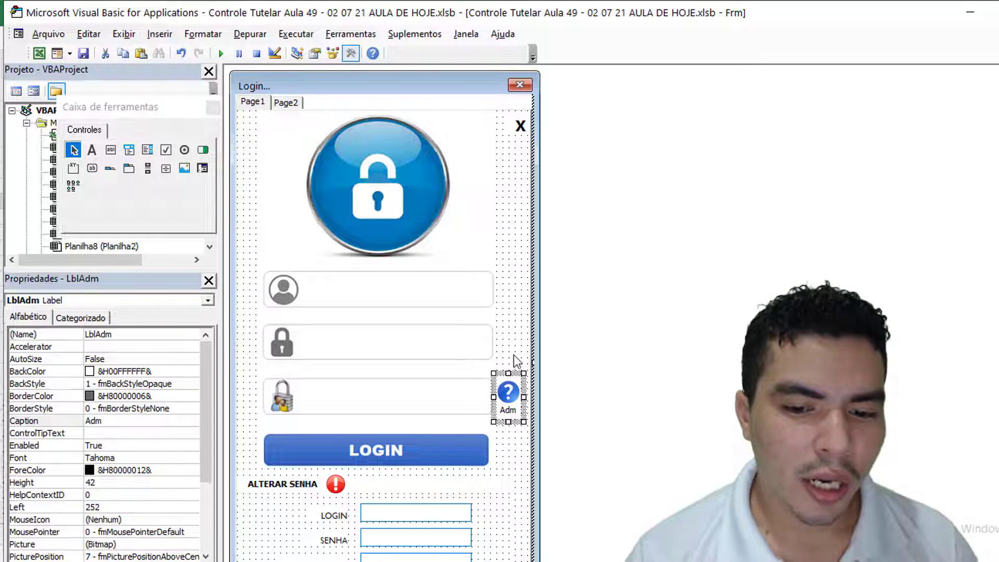
left_click(512, 398)
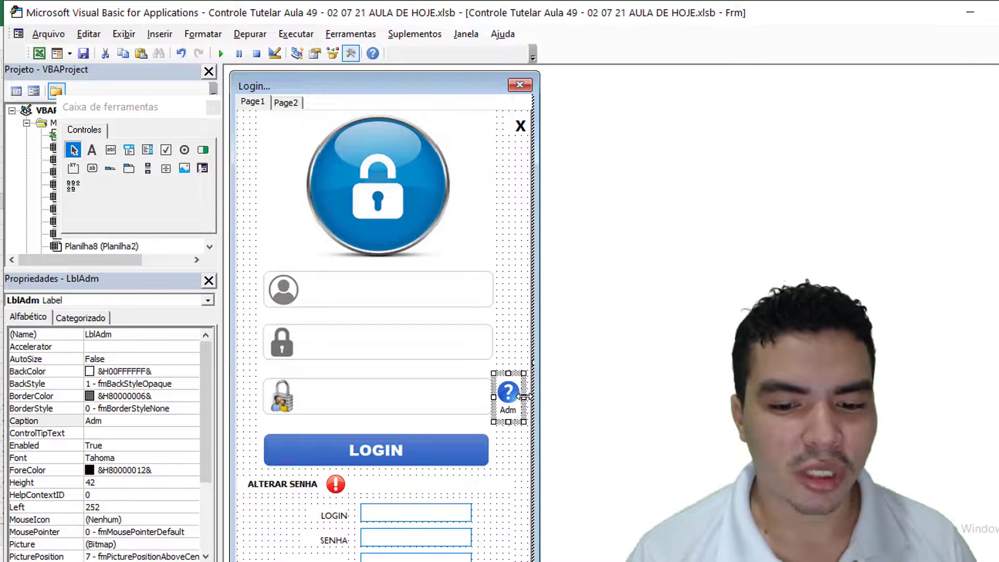
left_click_drag(525, 397, 530, 396)
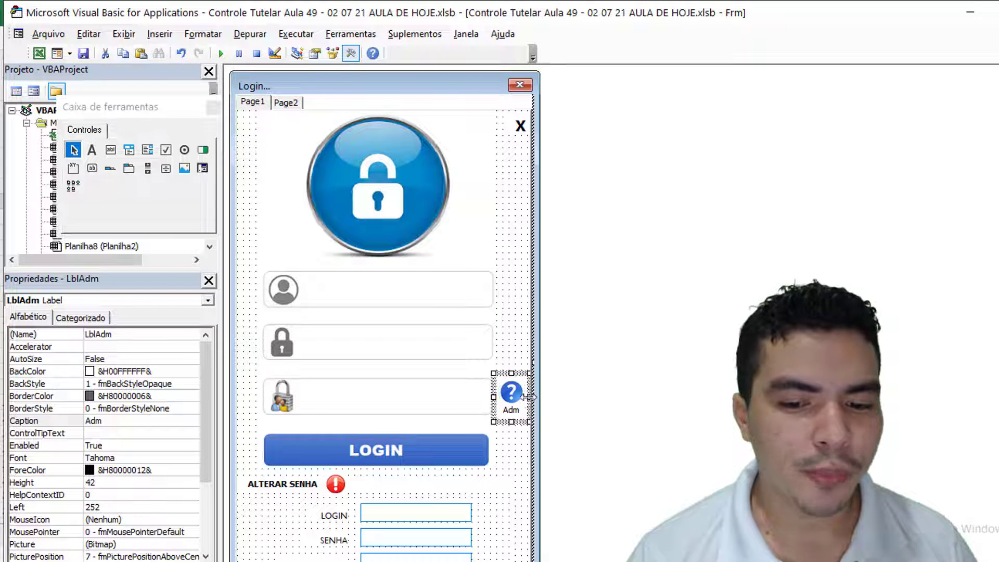
left_click(520, 435)
left_click(494, 415)
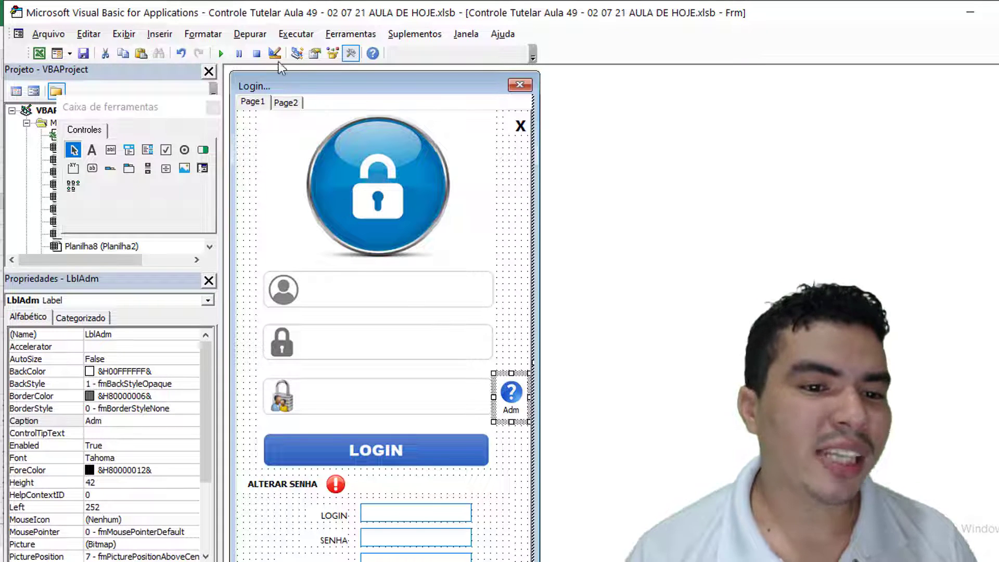
- Test-run the login form with F5, then return to the FrmLogin designer
key("F5")
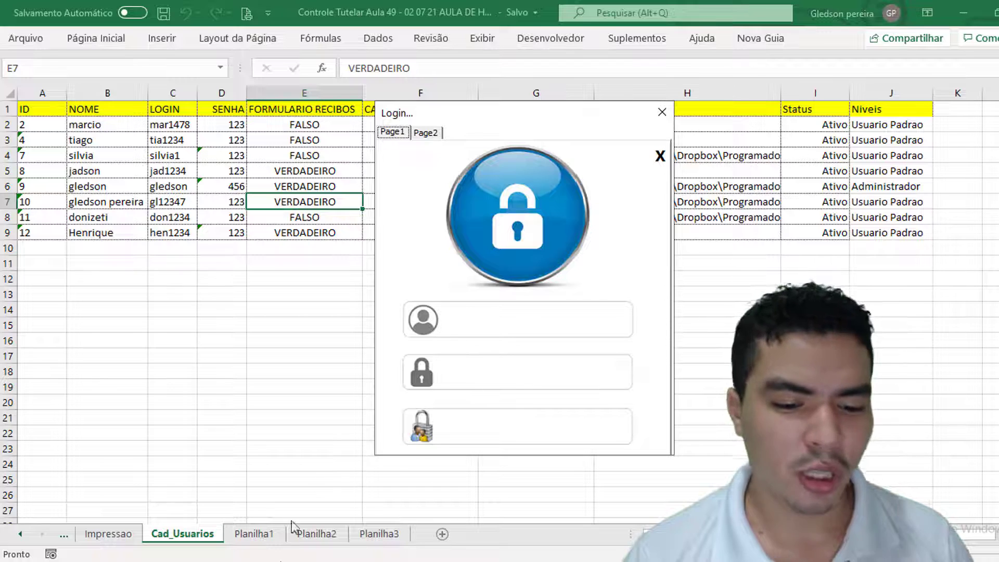
left_click(280, 561)
left_click(342, 488)
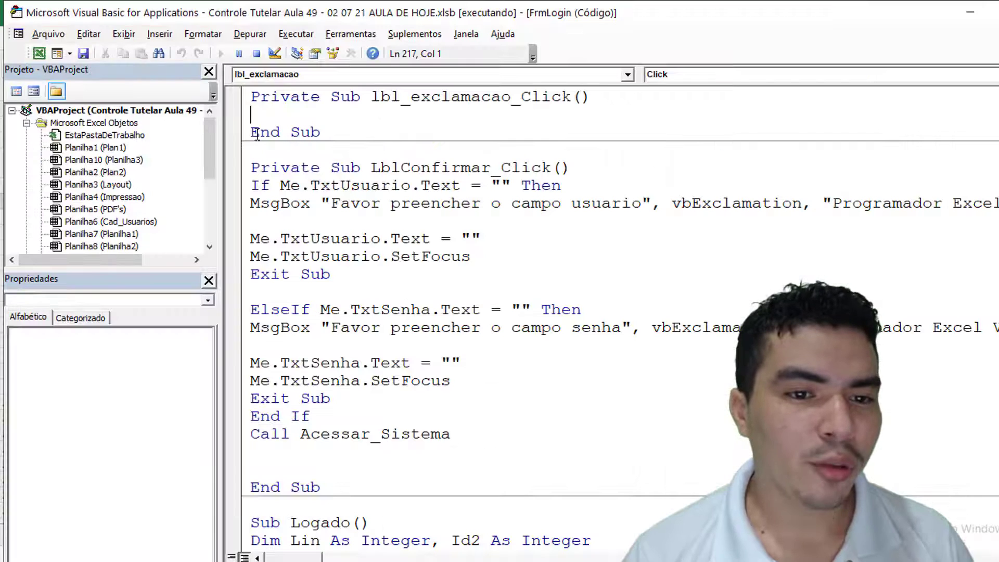
key("shift+F7")
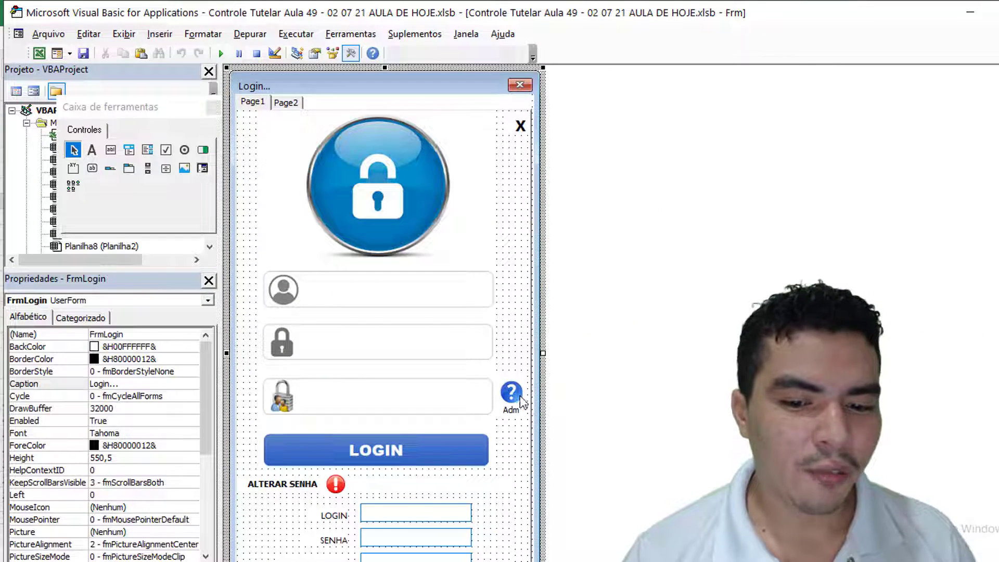
left_click(510, 395)
right_click(520, 393)
- Set LblAdm's Visible property to True, select Page1, and run the form
left_click(594, 275)
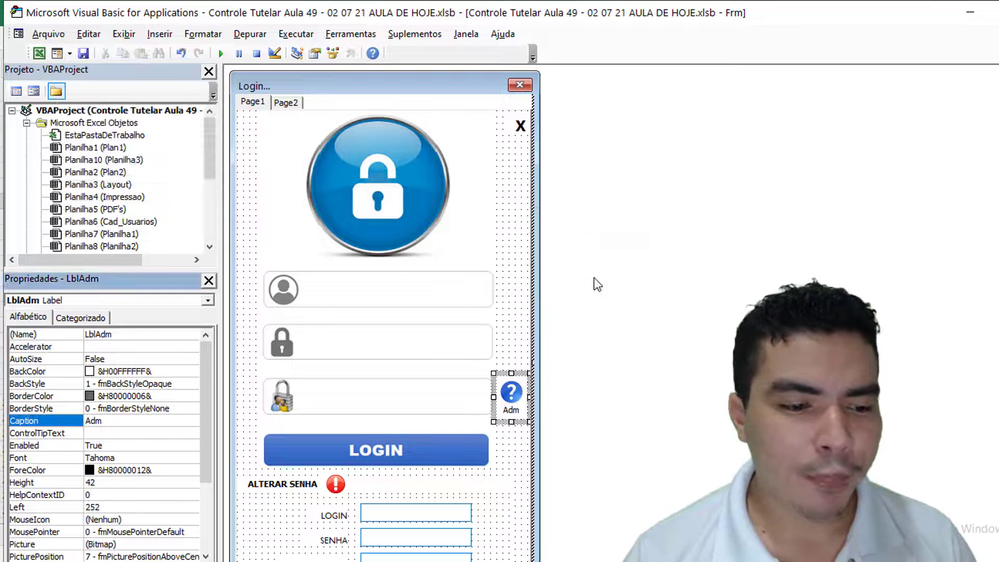
left_click_drag(203, 401, 215, 512)
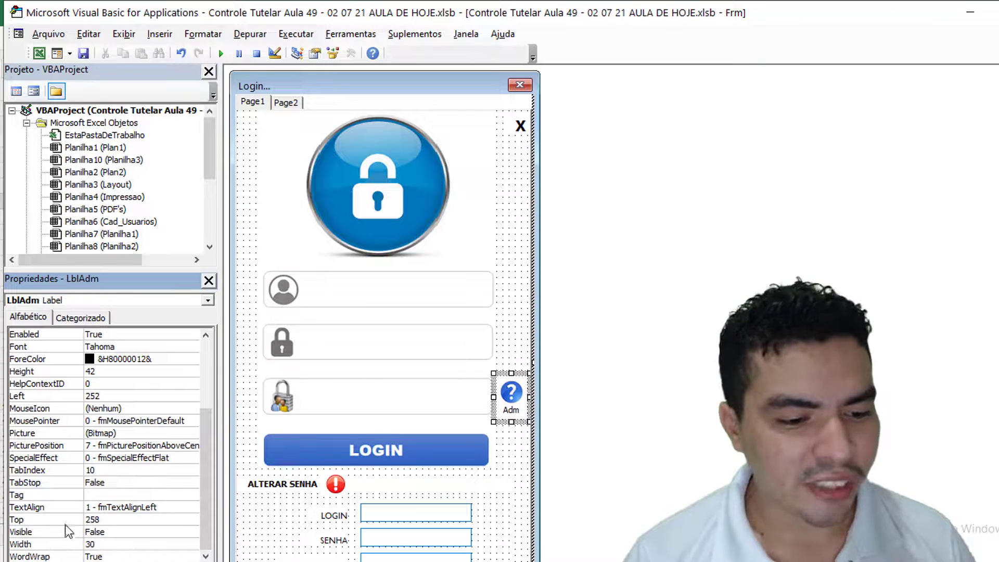
left_click(109, 531)
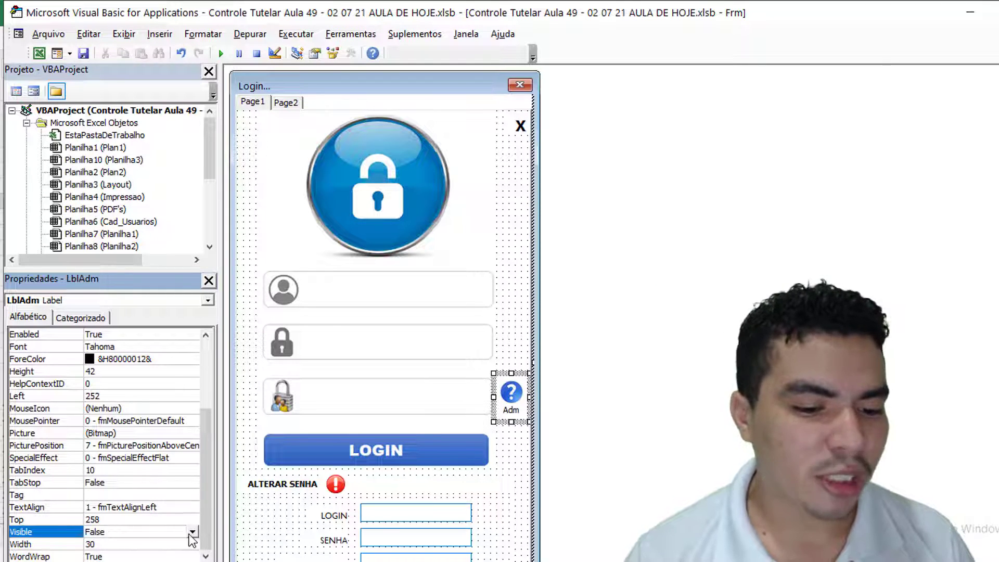
left_click(192, 531)
left_click(97, 543)
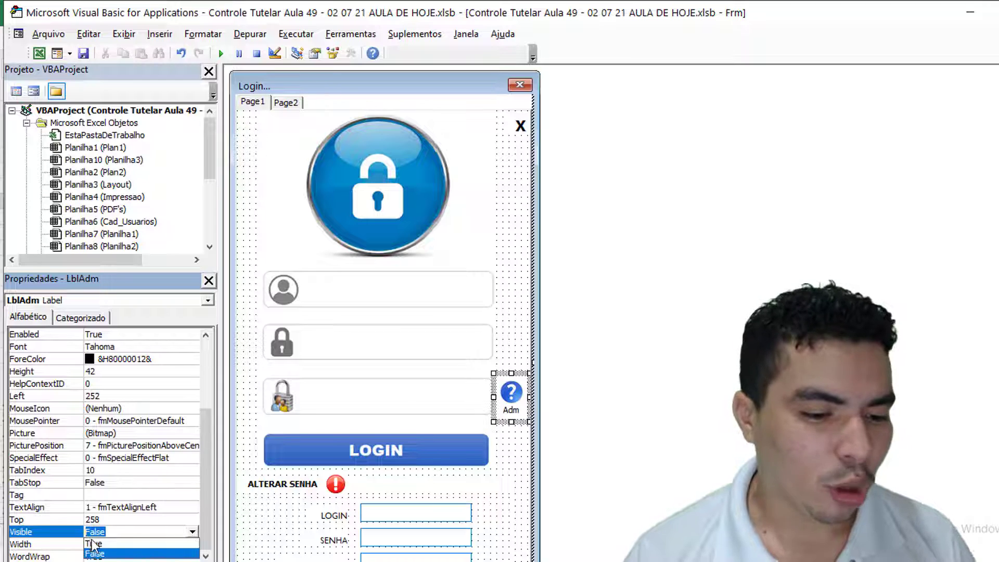
left_click(509, 307)
left_click(226, 58)
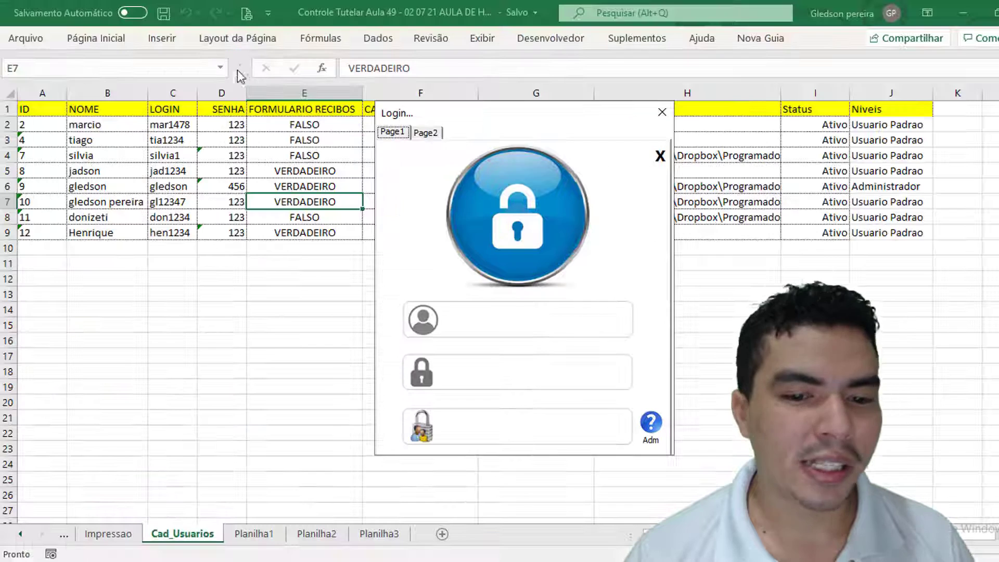
- Try the Adm icon and the Page2 and Page1 tabs on the running form, then Reset
left_click(650, 422)
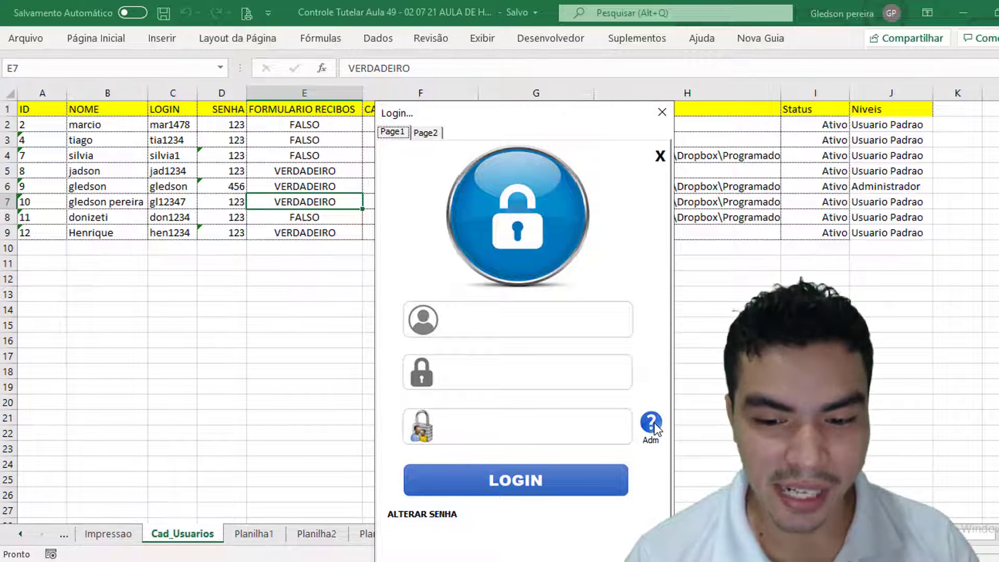
left_click(425, 132)
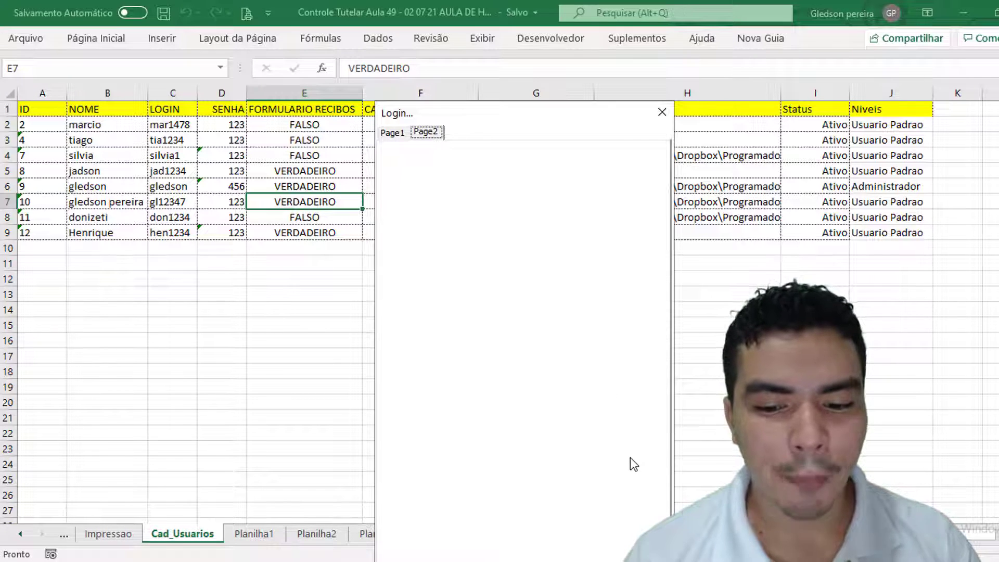
left_click(393, 133)
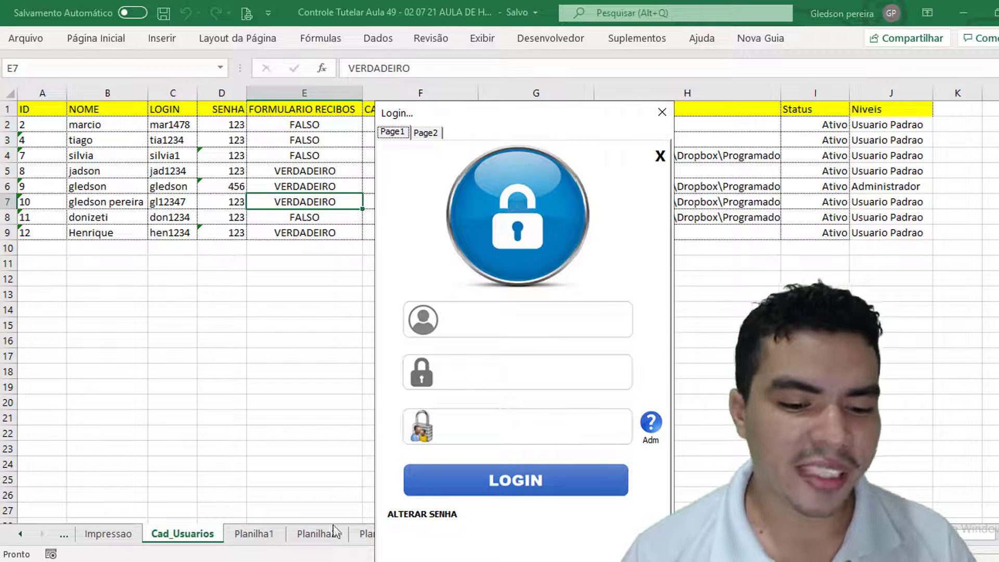
mouse_move(335, 530)
left_click(335, 503)
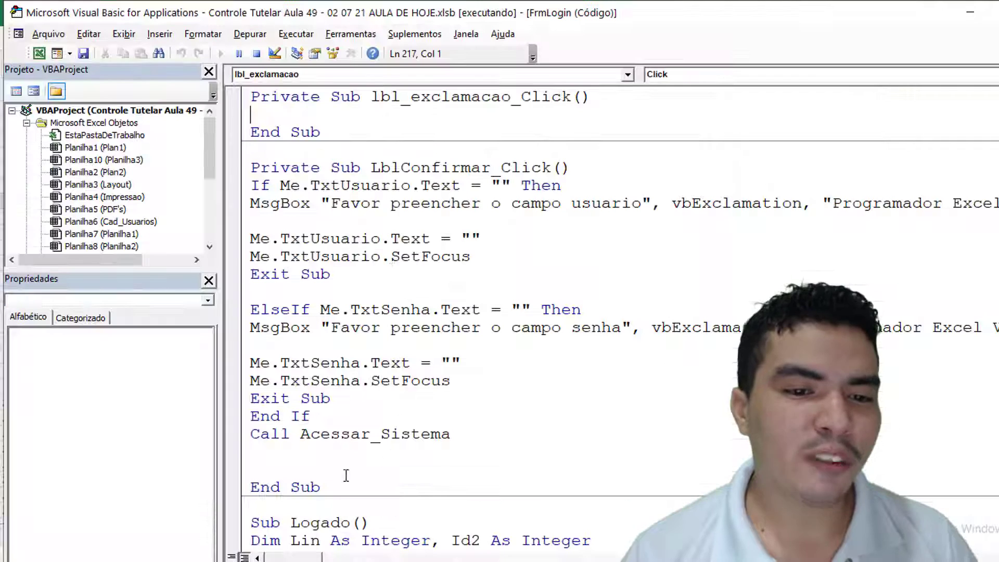
left_click(257, 53)
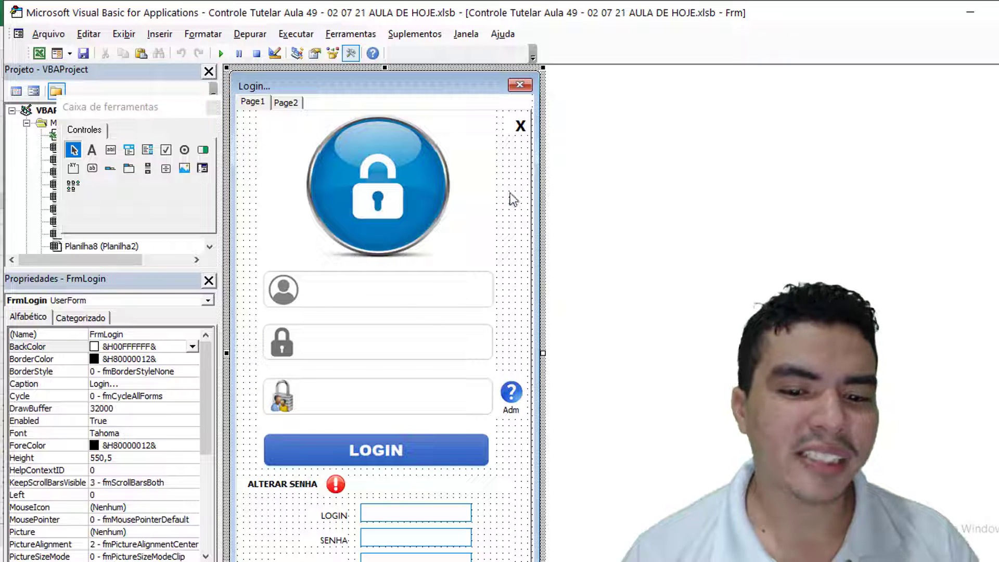
- In the new LblAdm_Click handler, write Me.MultiPage1.Value = 1 using autocomplete
left_click(440, 372)
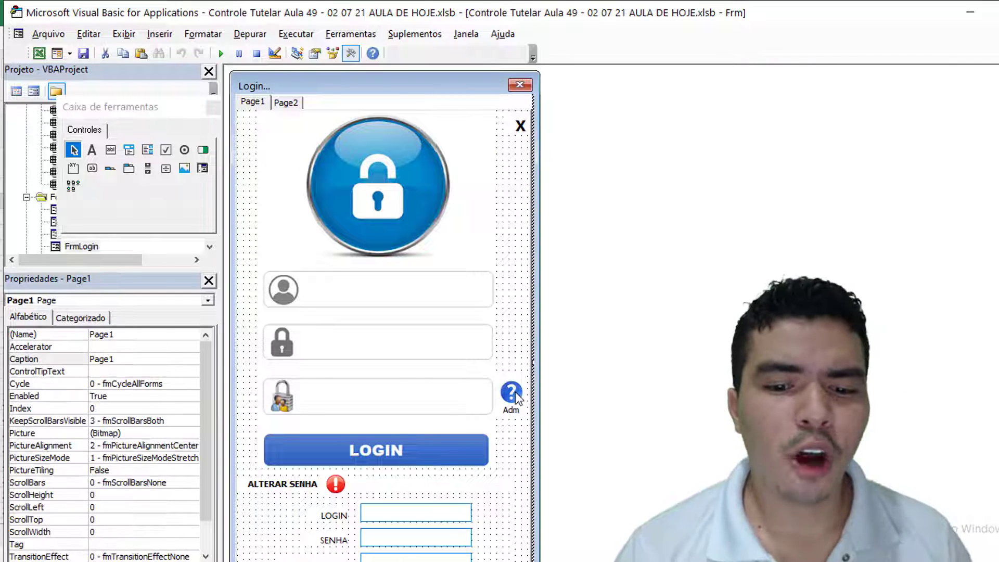
double_click(514, 396)
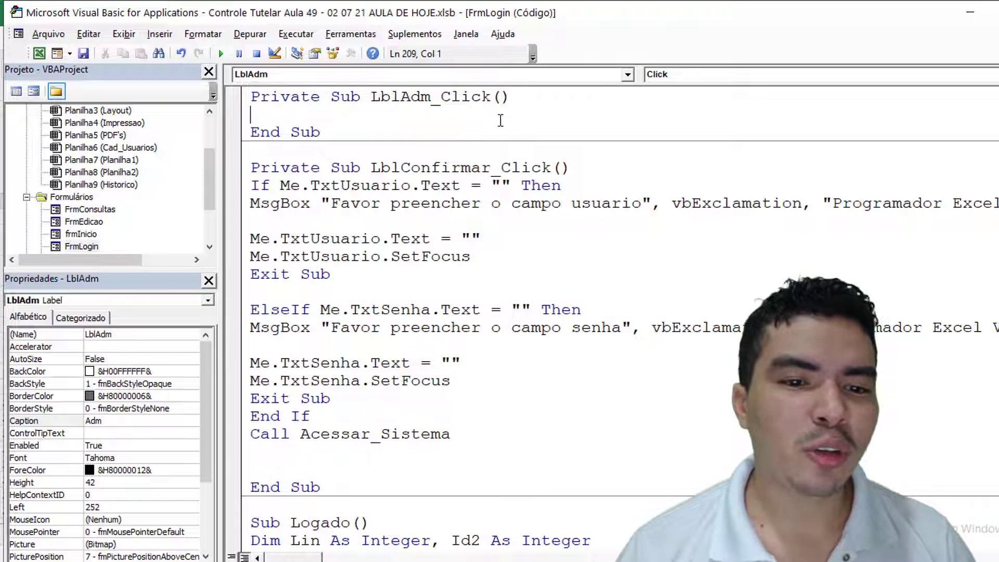
key("Return")
key("Up")
type("me.m")
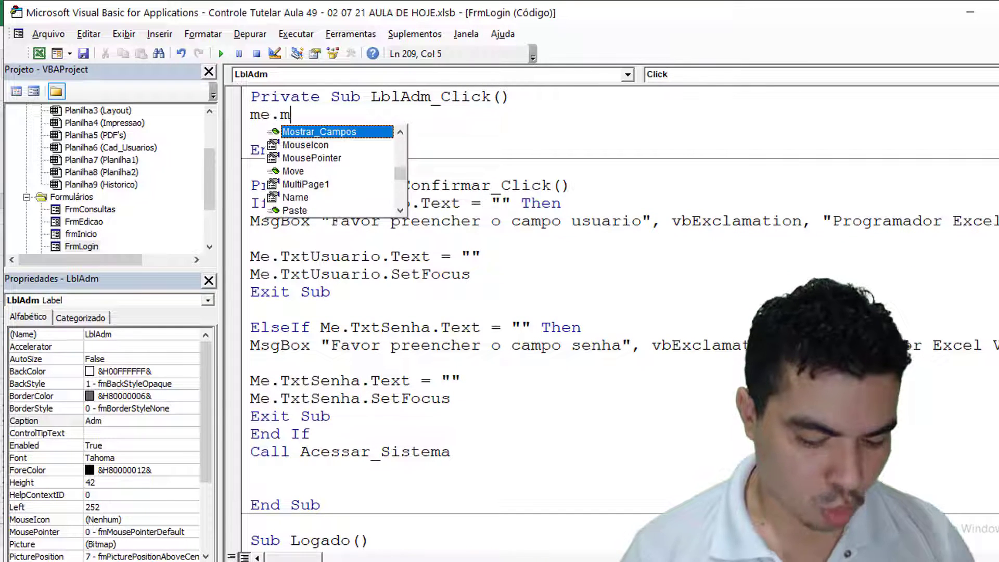
type("ul")
key("Tab")
type(".v")
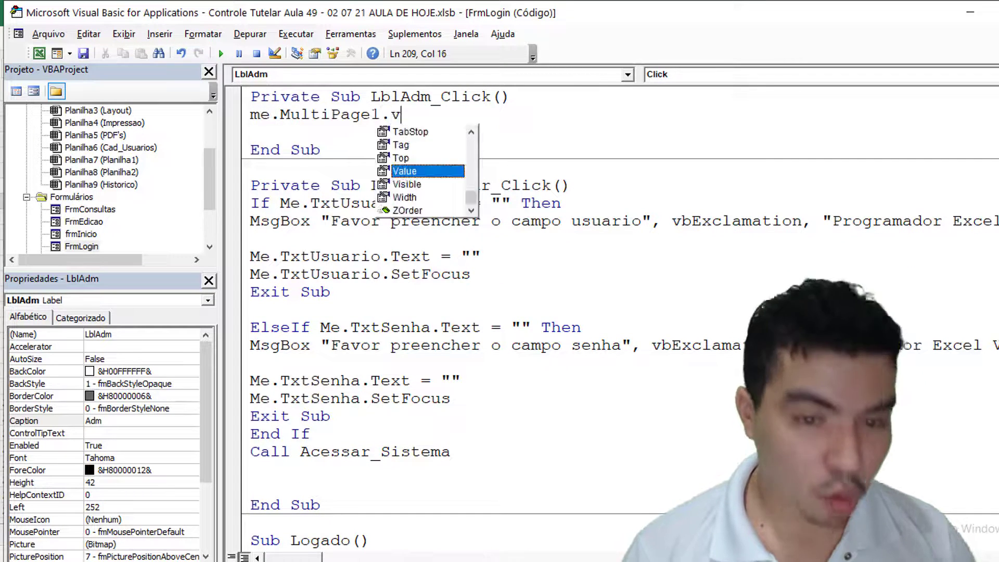
type("a")
key("Tab")
type("= ")
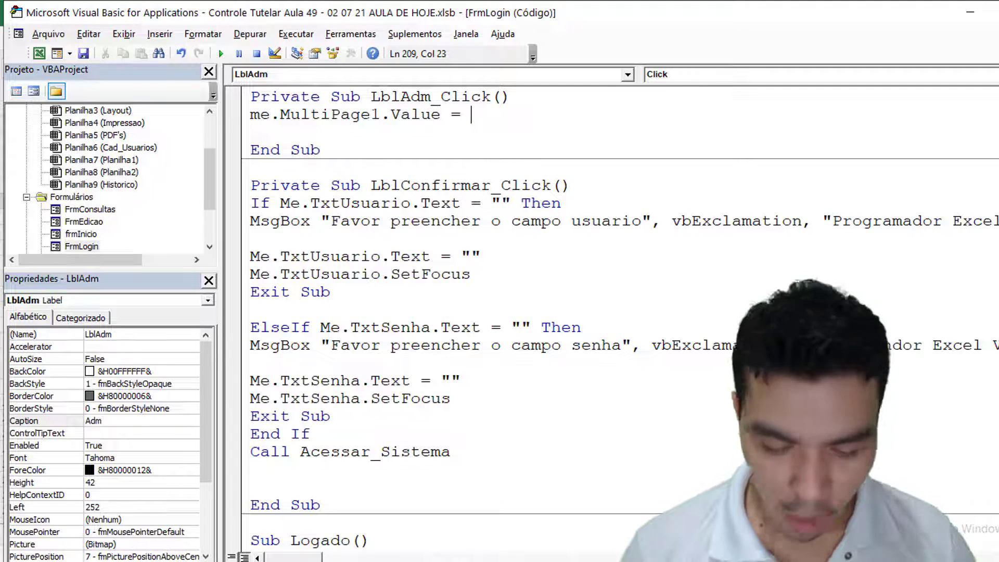
type("1")
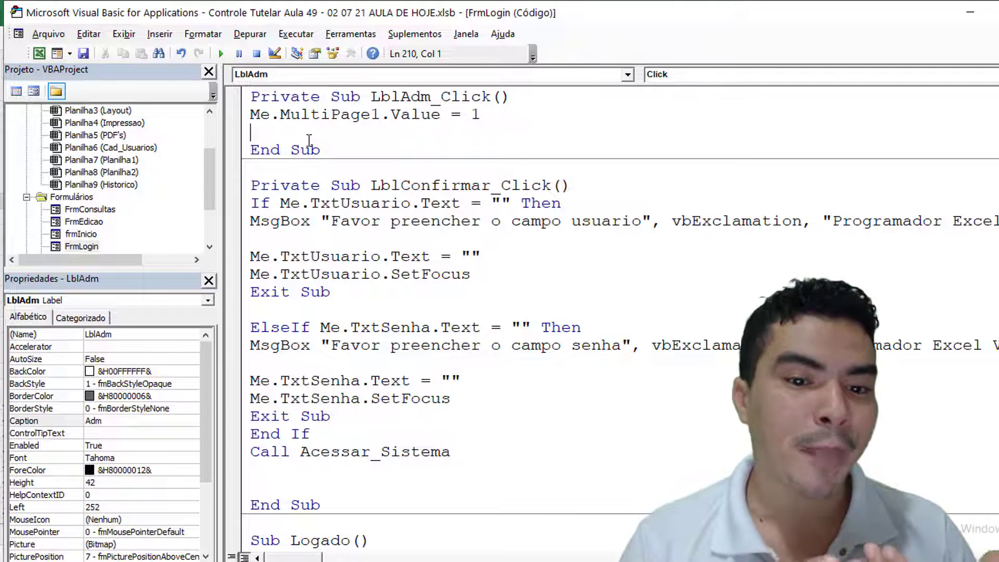
- Paste a copy of Page1's login background image onto Page2 and move it to the top
double_click(88, 248)
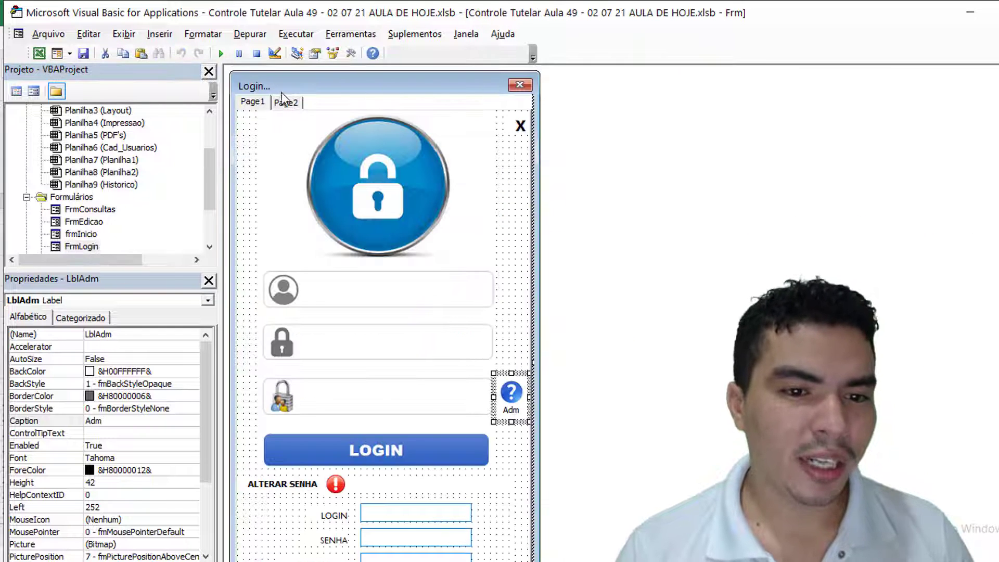
left_click(291, 102)
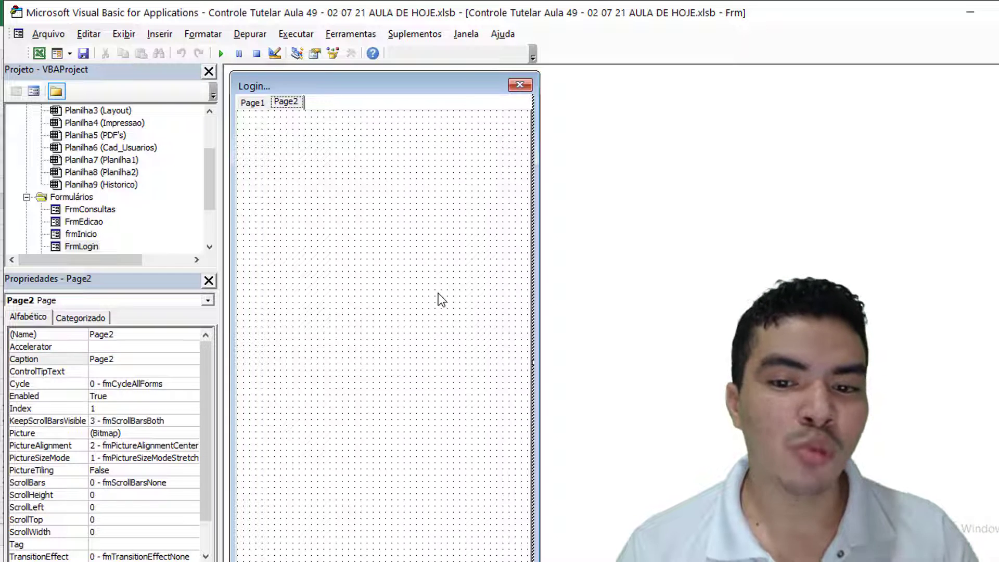
left_click(258, 107)
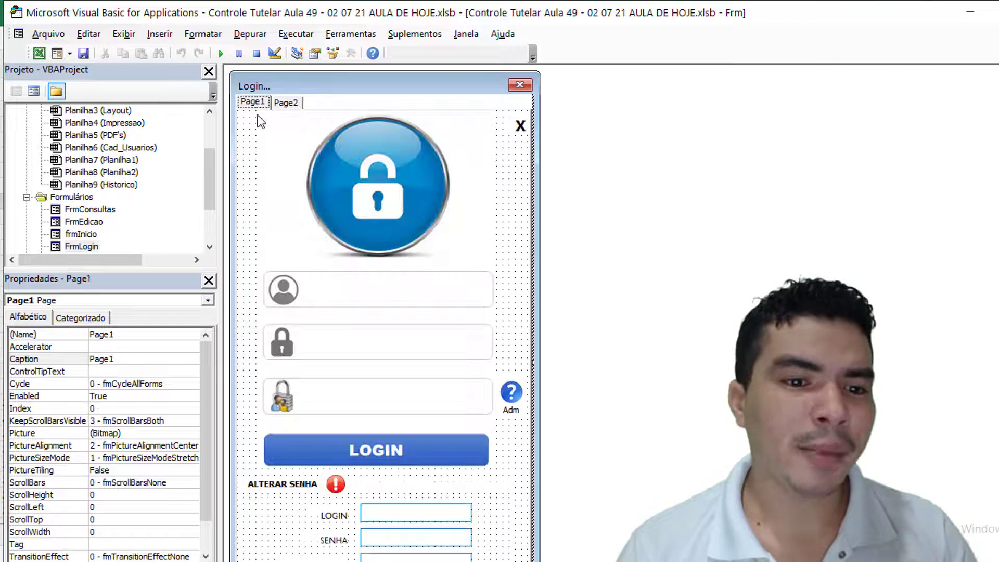
left_click(271, 374)
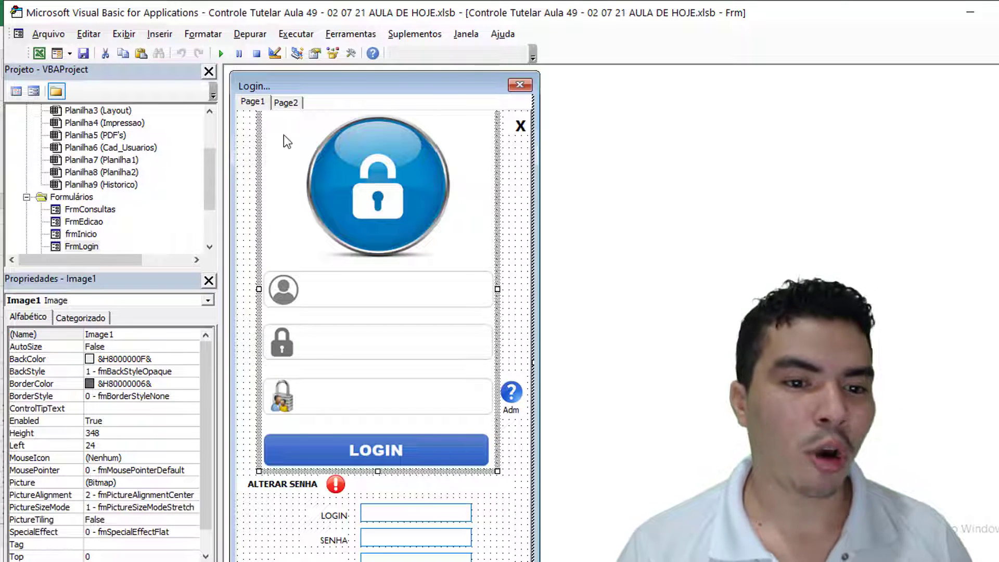
left_click(285, 102)
key("ctrl+v")
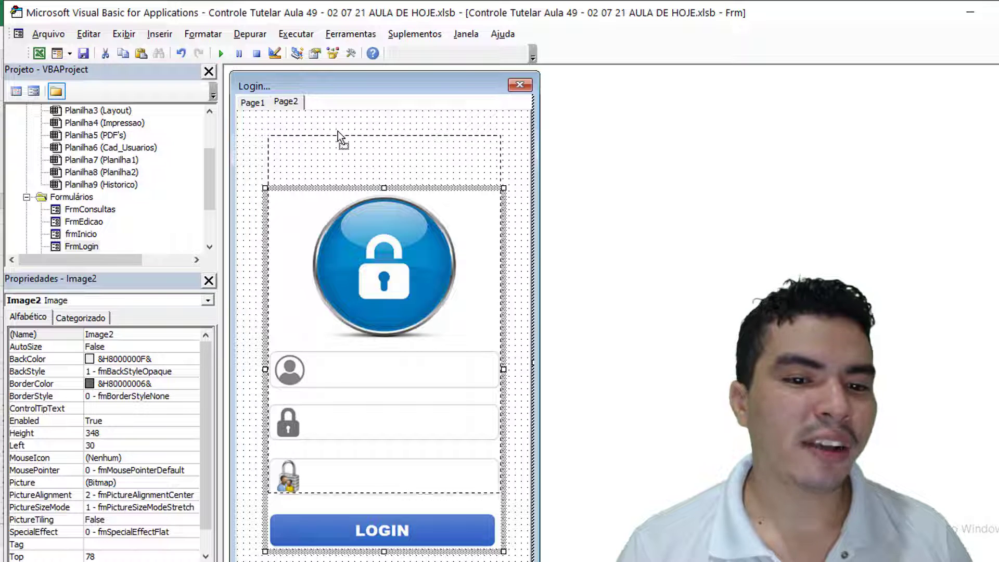
left_click_drag(338, 188, 339, 120)
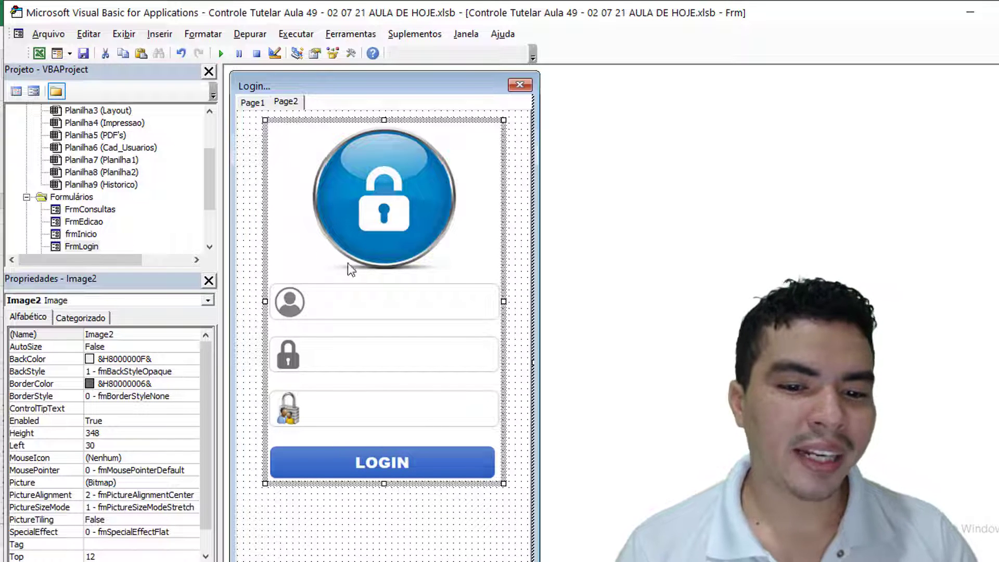
key("F4")
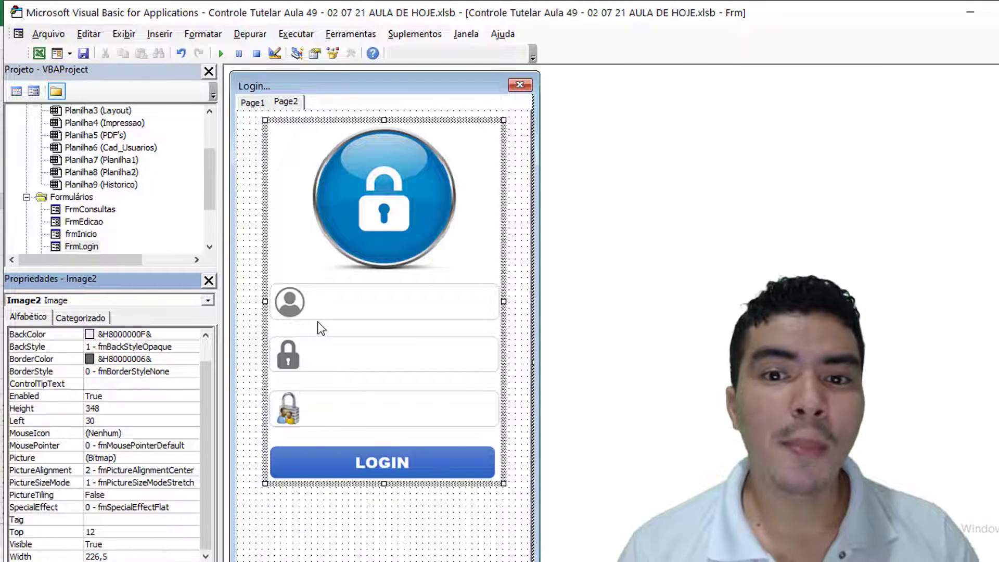
- Load the 'Tela Cadastro Login 2' picture into Page2's Image2
left_click(62, 457)
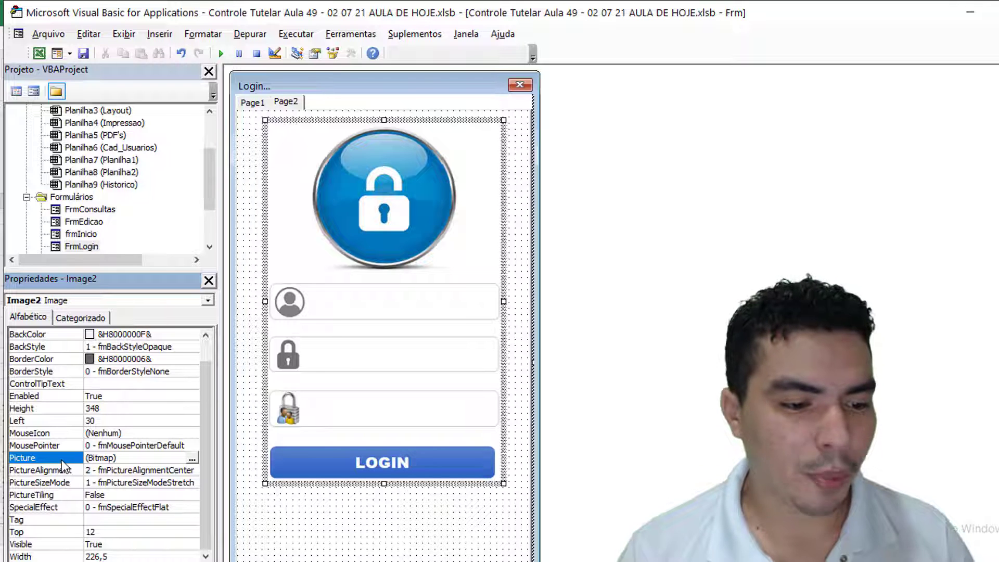
left_click(191, 458)
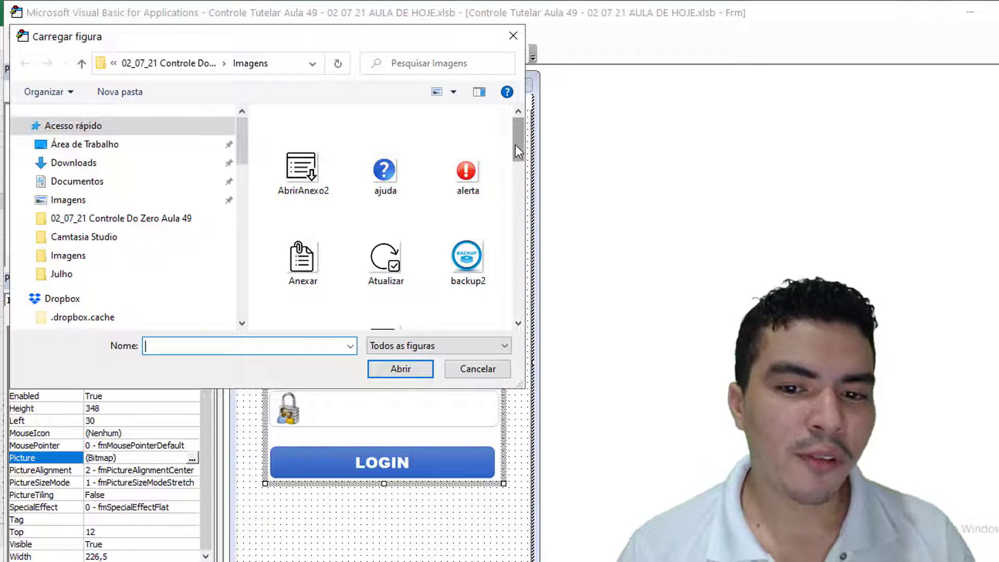
left_click_drag(518, 152, 519, 307)
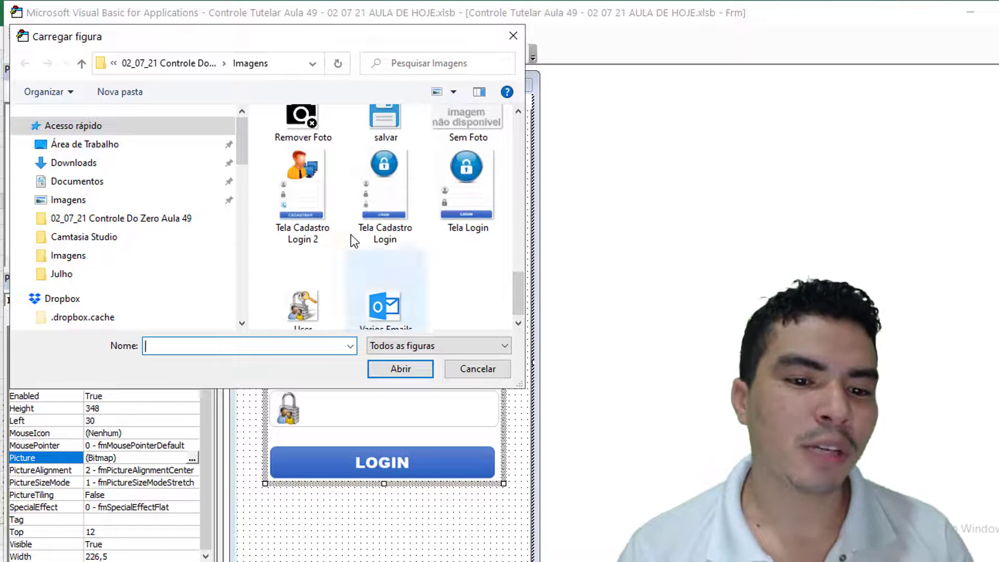
left_click(291, 187)
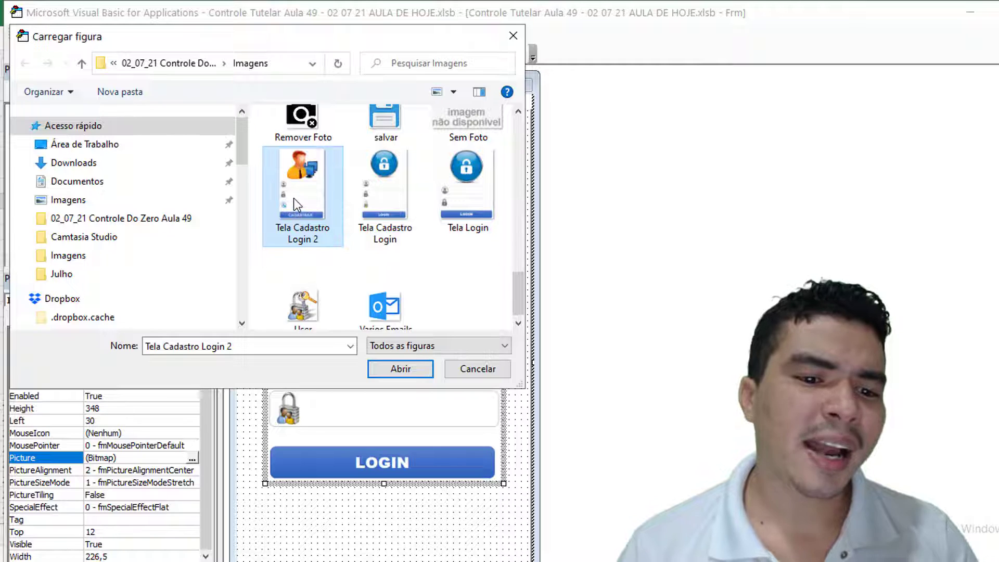
left_click(382, 369)
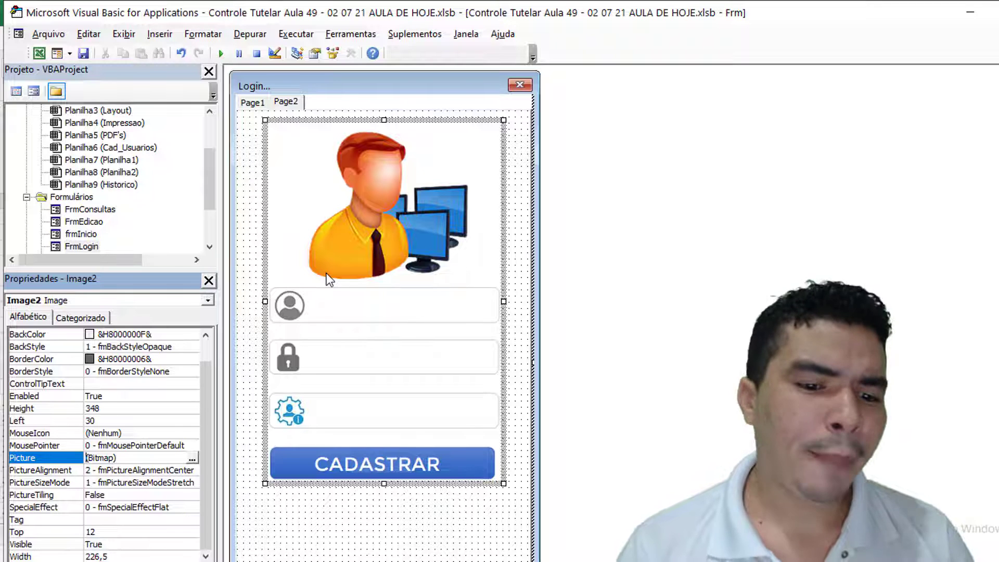
- Nudge the registration image into position and bring the designer back to Page1
left_click(518, 261)
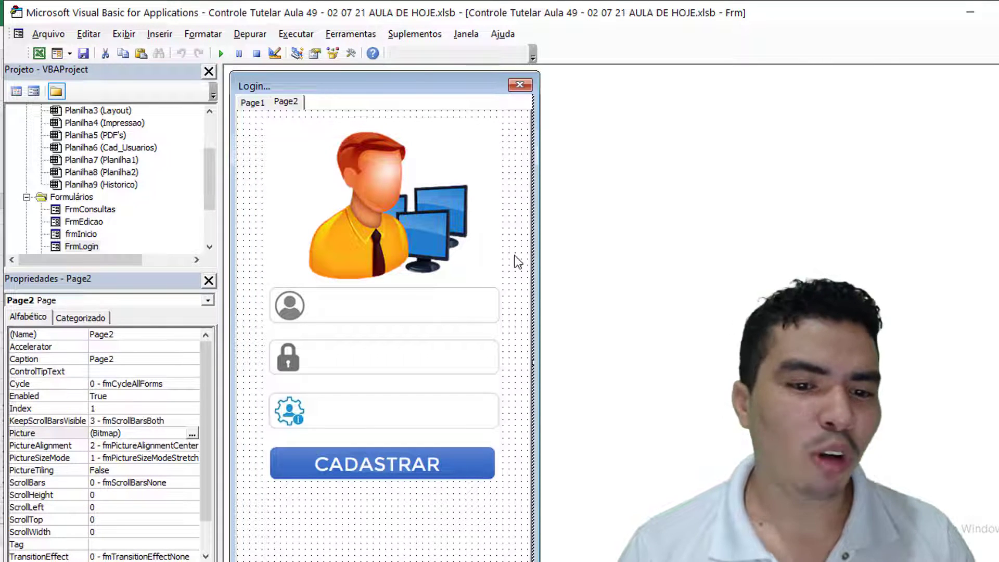
left_click(430, 261)
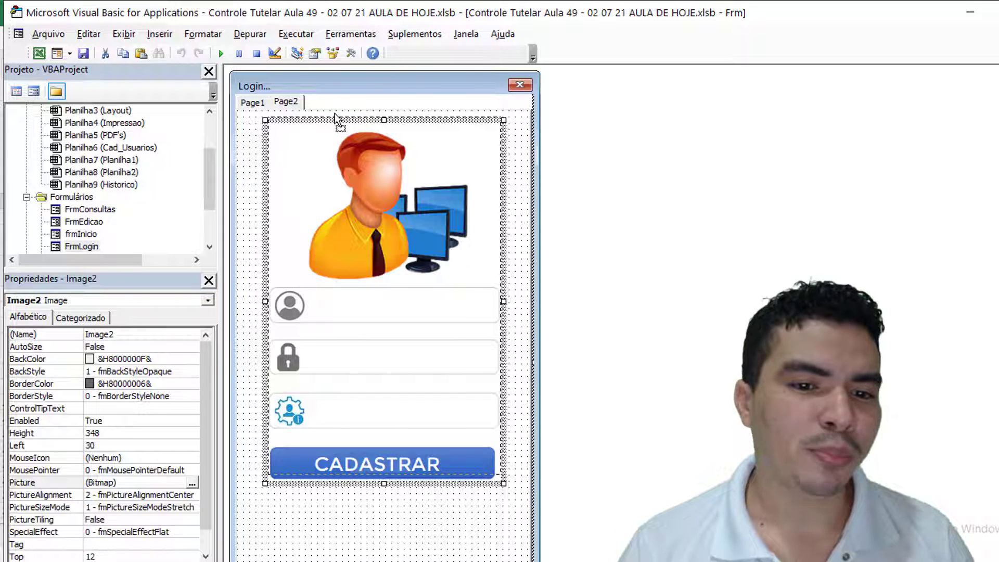
left_click_drag(336, 117, 337, 123)
left_click(514, 197)
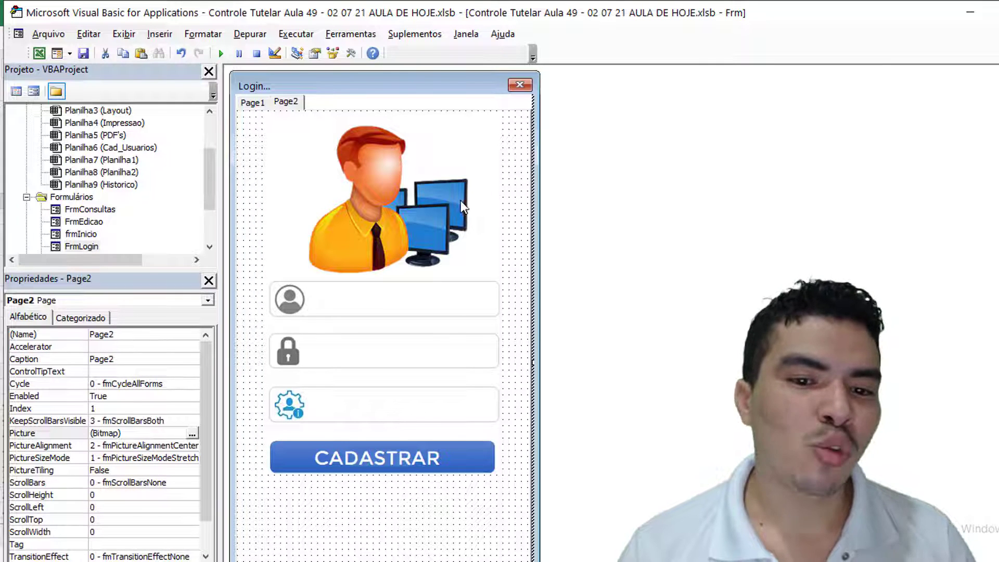
left_click(252, 104)
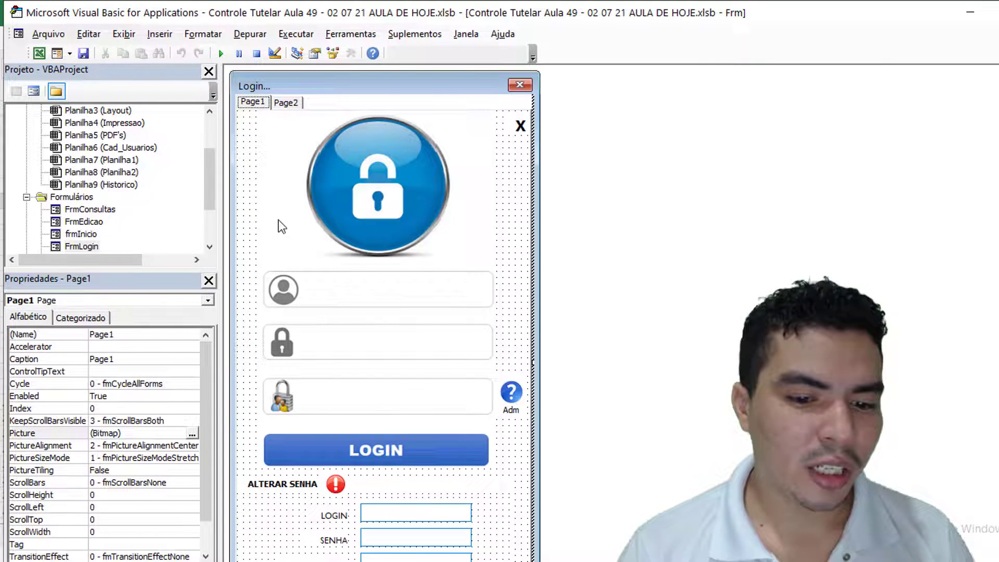
- Paste a copy of the ALTERAR SENHA label onto Page2 below the CADASTRAR button
left_click(299, 489)
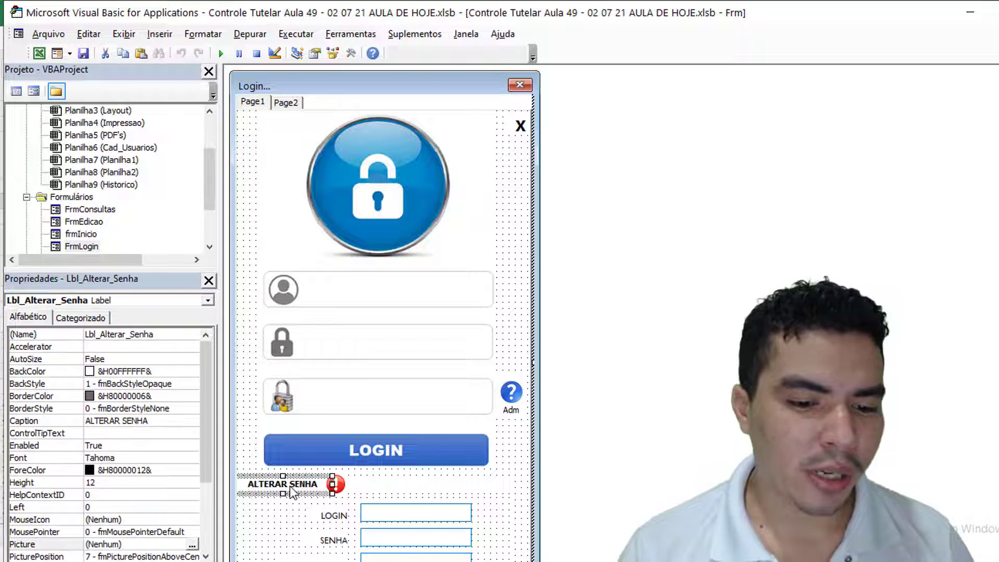
left_click(285, 103)
key("ctrl+v")
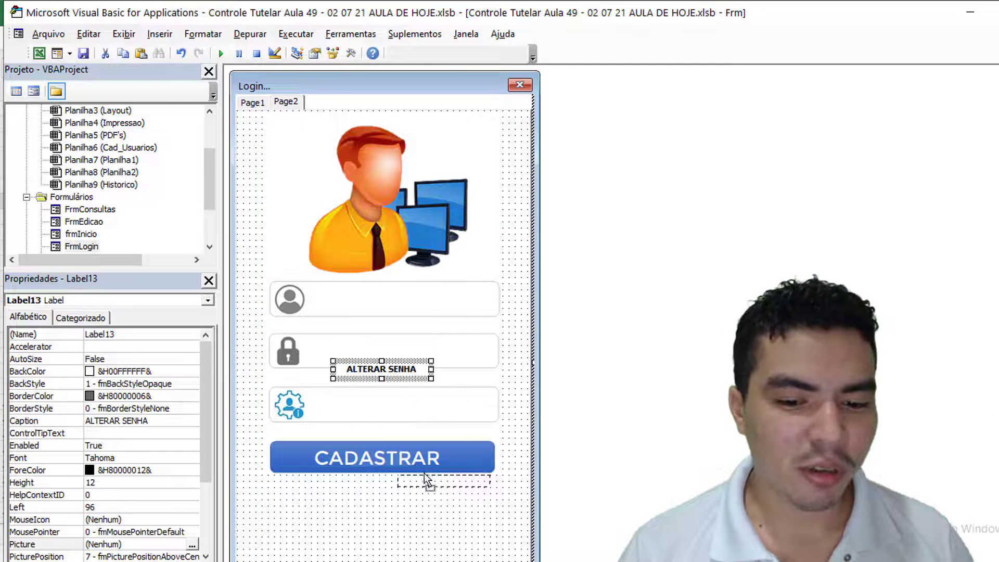
left_click_drag(456, 497, 453, 498)
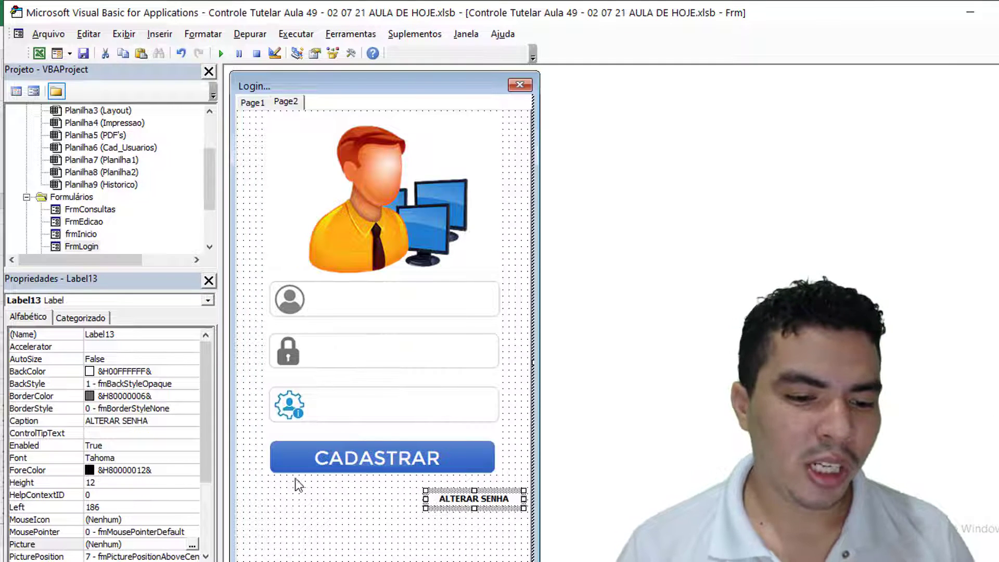
- Change the copied label's caption to '<-'
left_click(147, 421)
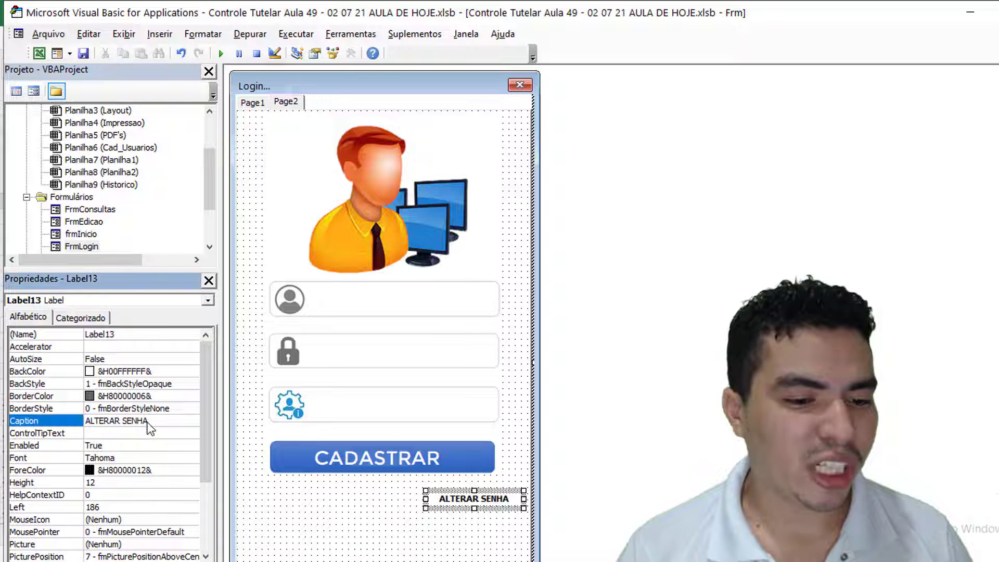
left_click_drag(159, 423, 83, 423)
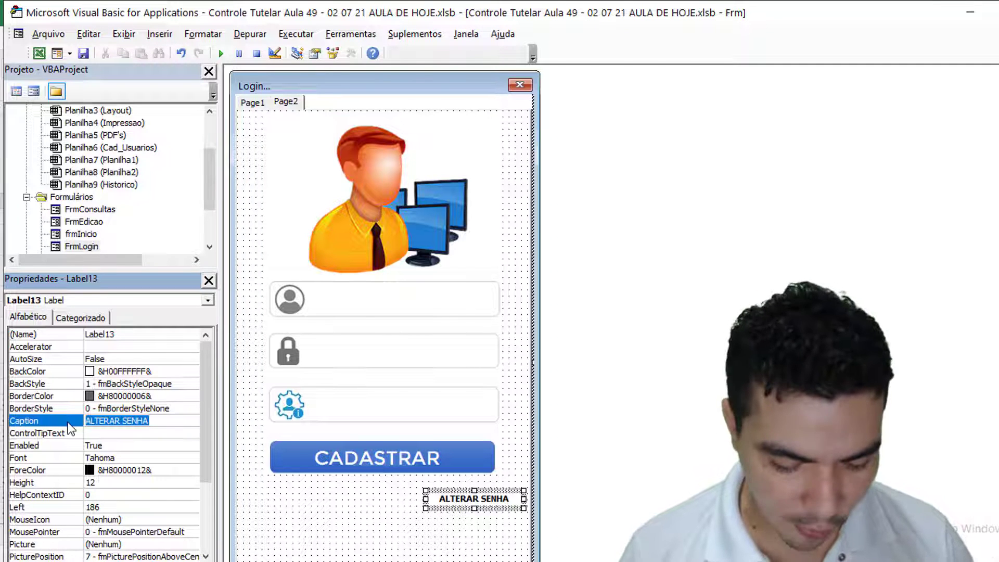
type("<-")
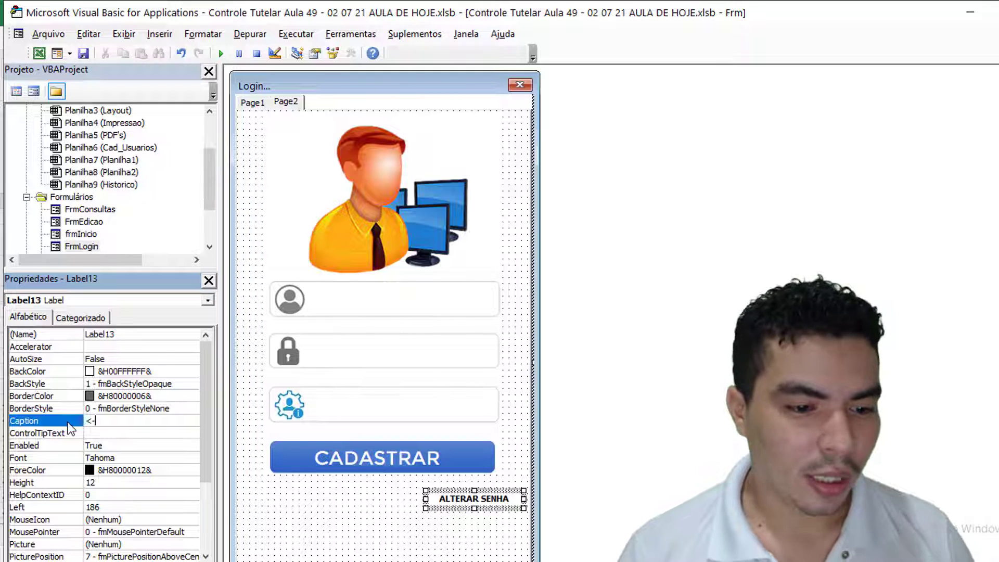
left_click(334, 524)
left_click(487, 499)
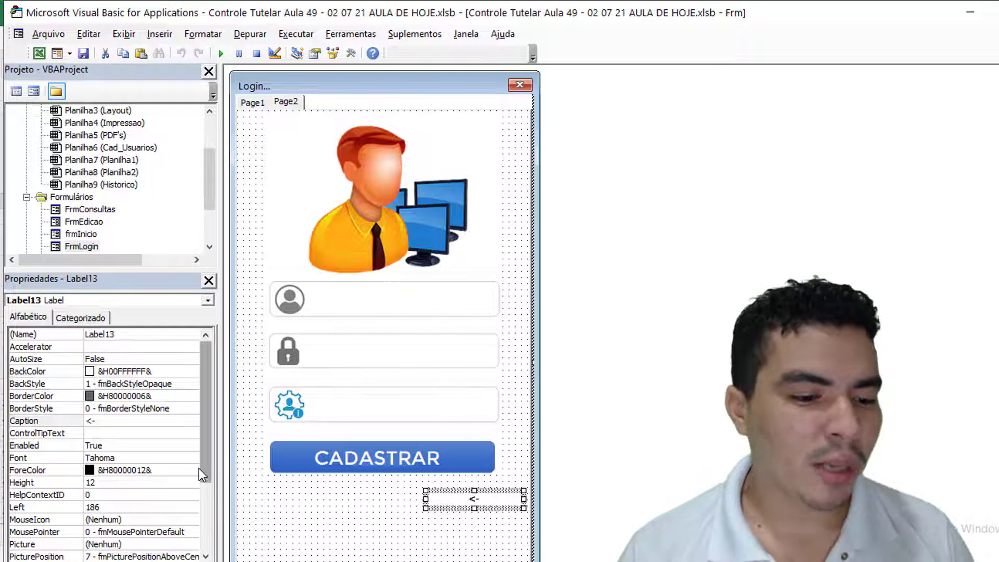
left_click(43, 459)
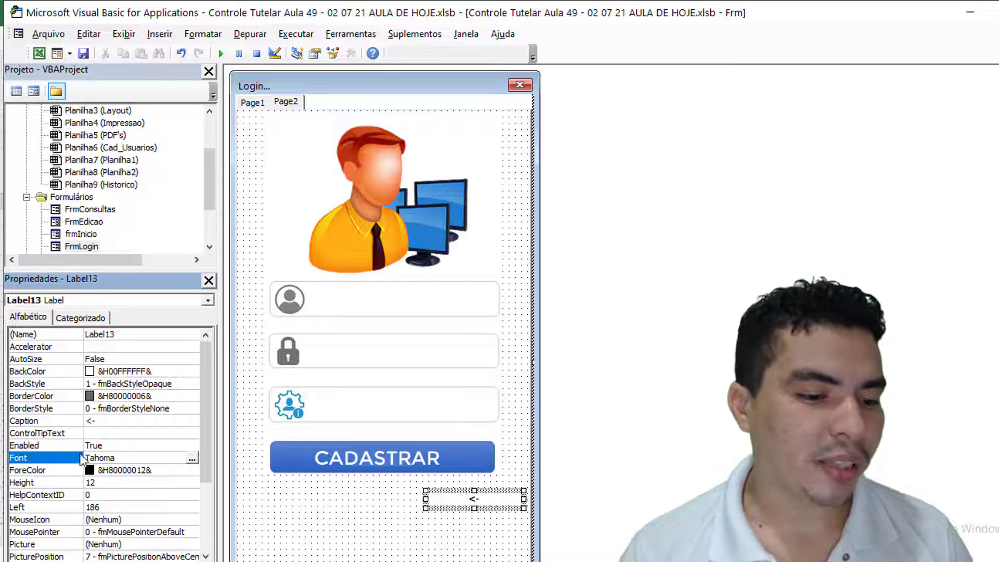
- Give the back label size 16 bold font, enlarge it, and caption it '<- Voltar'
left_click(192, 458)
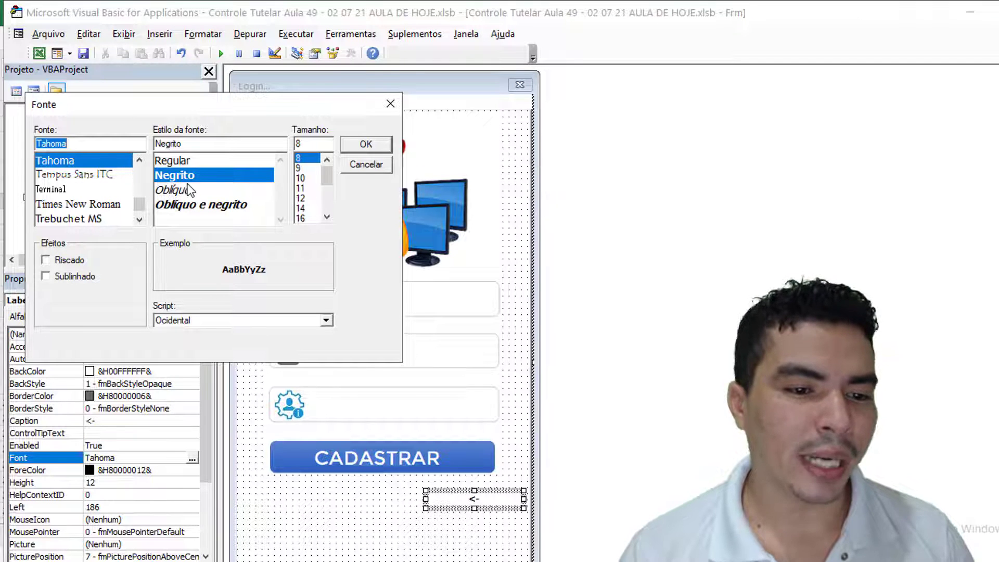
left_click(306, 219)
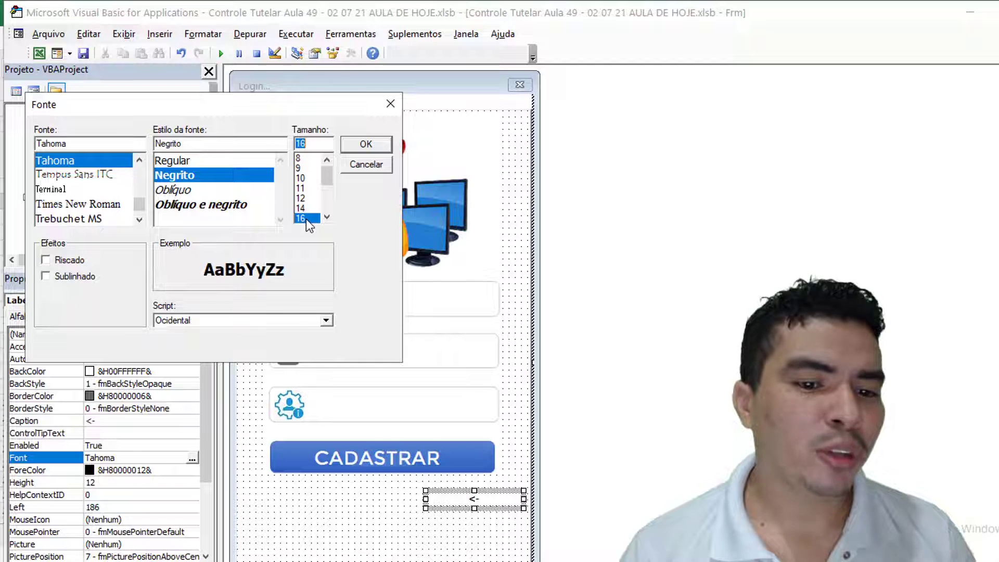
left_click(351, 149)
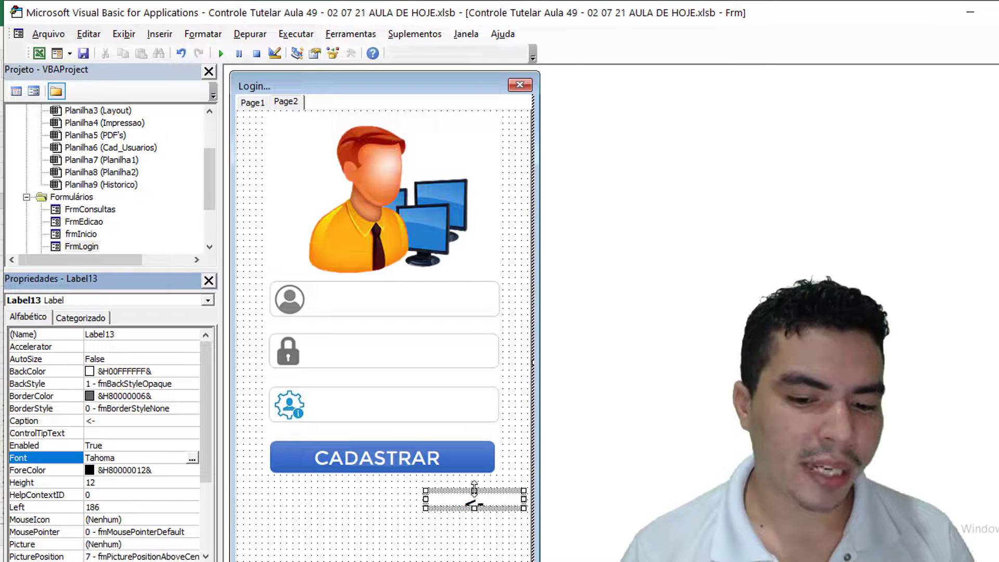
left_click_drag(475, 507, 474, 514)
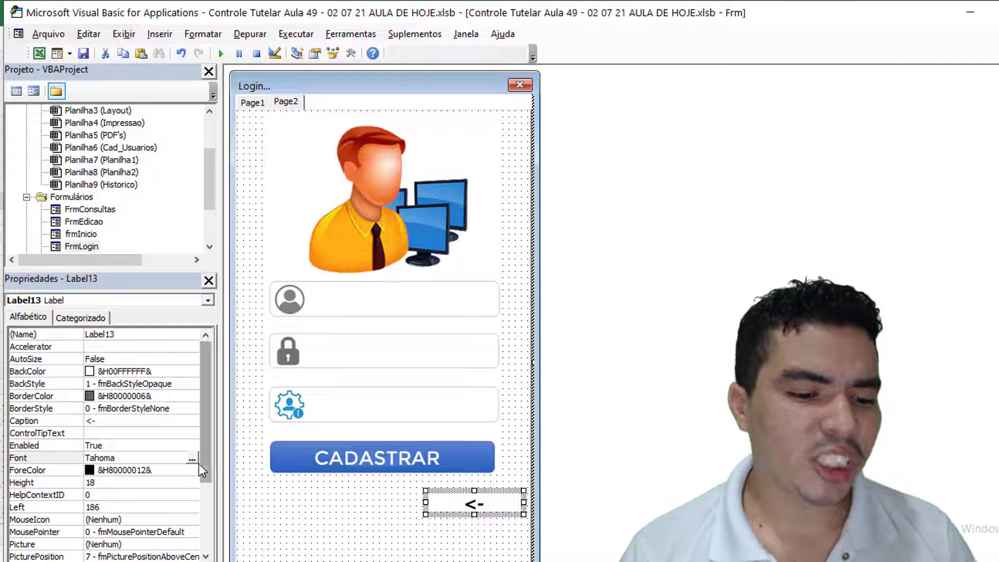
left_click(109, 423)
type("V")
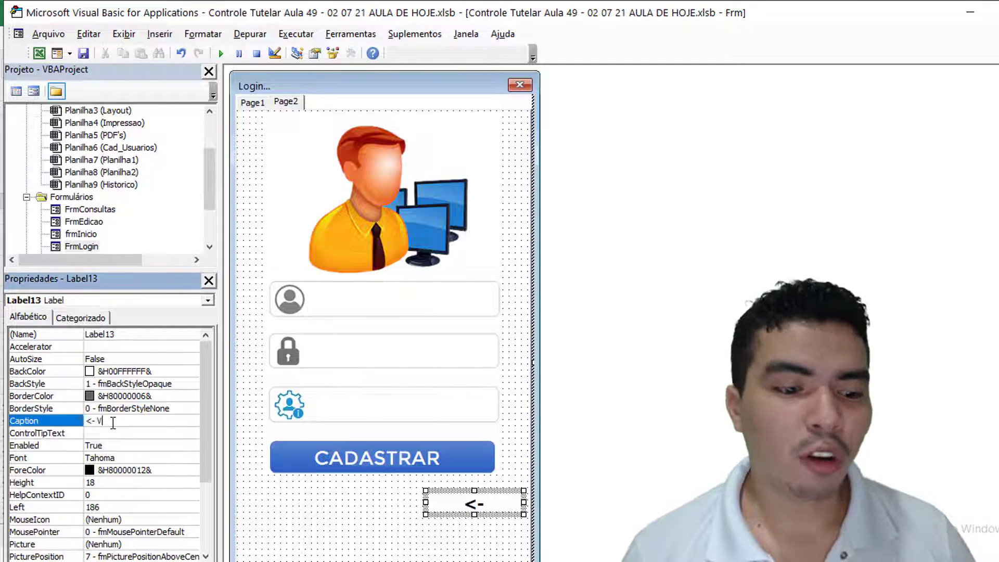
type("oltar")
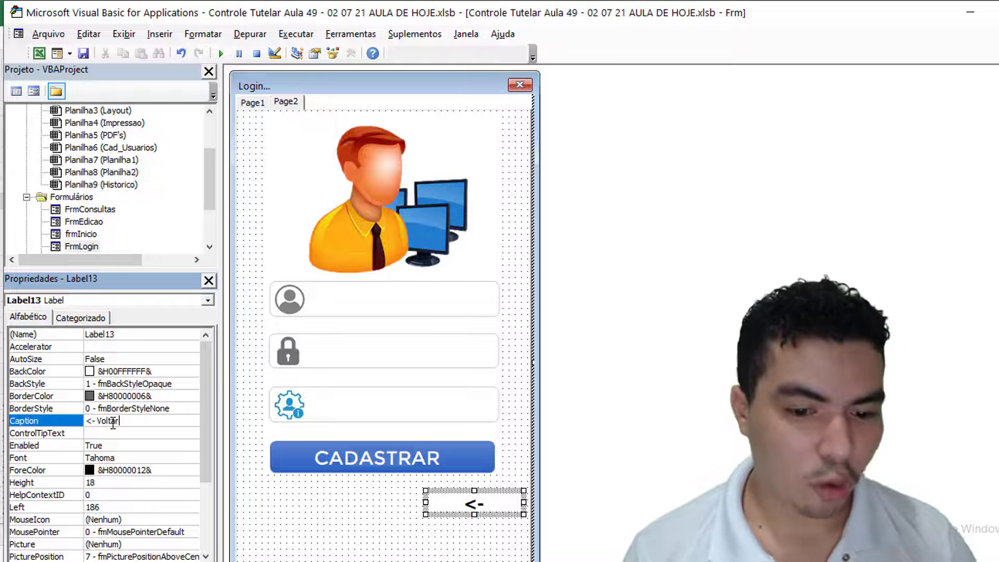
left_click(389, 536)
- Open the label's generated Label13_Click stub and select it for deletion
left_click(452, 511)
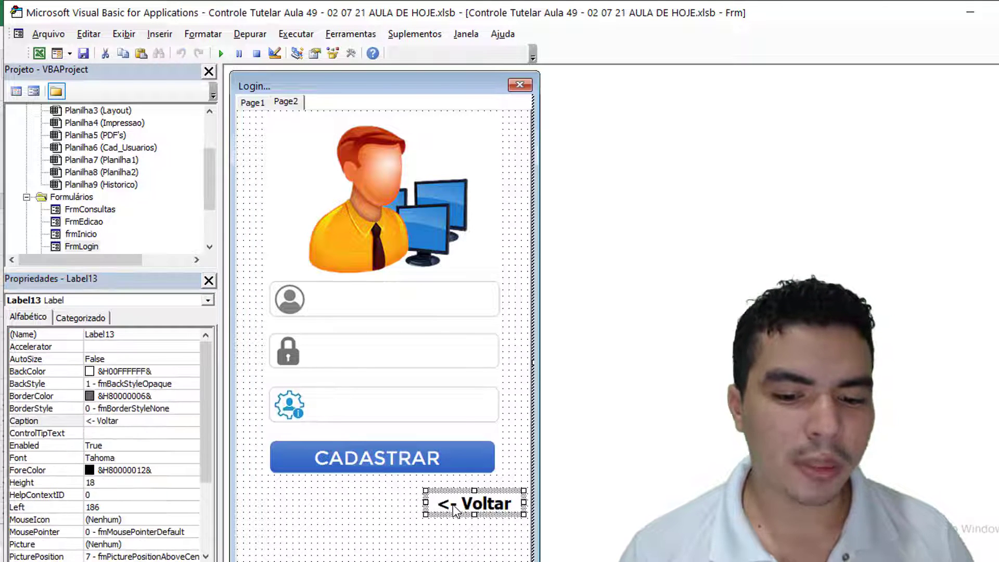
left_click(448, 528)
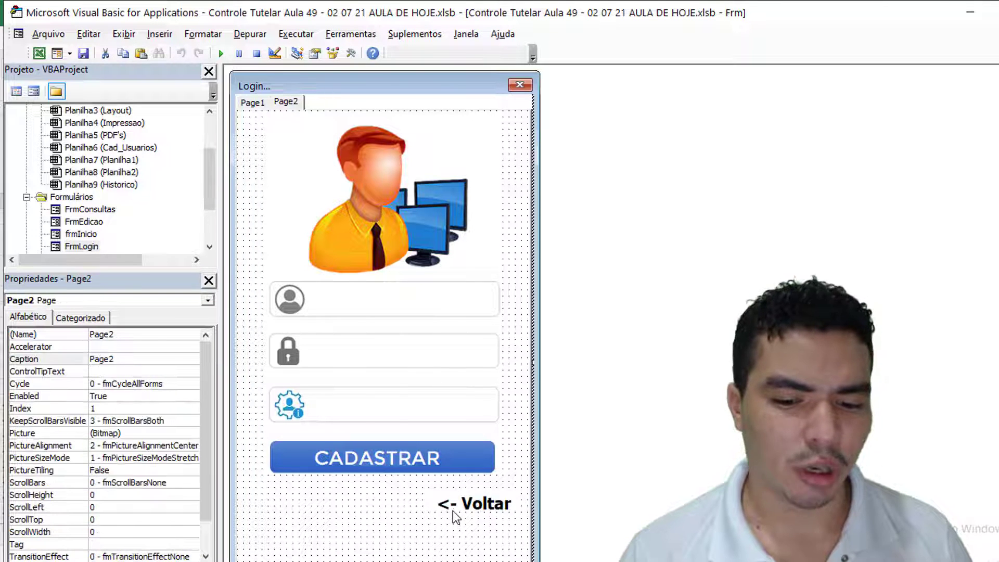
left_click(453, 509)
left_click(481, 486)
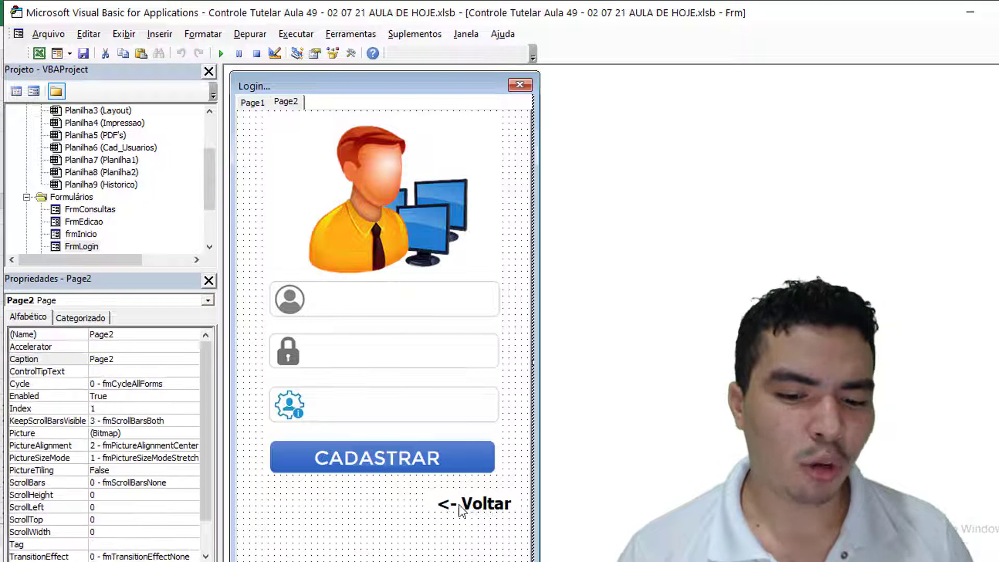
double_click(458, 503)
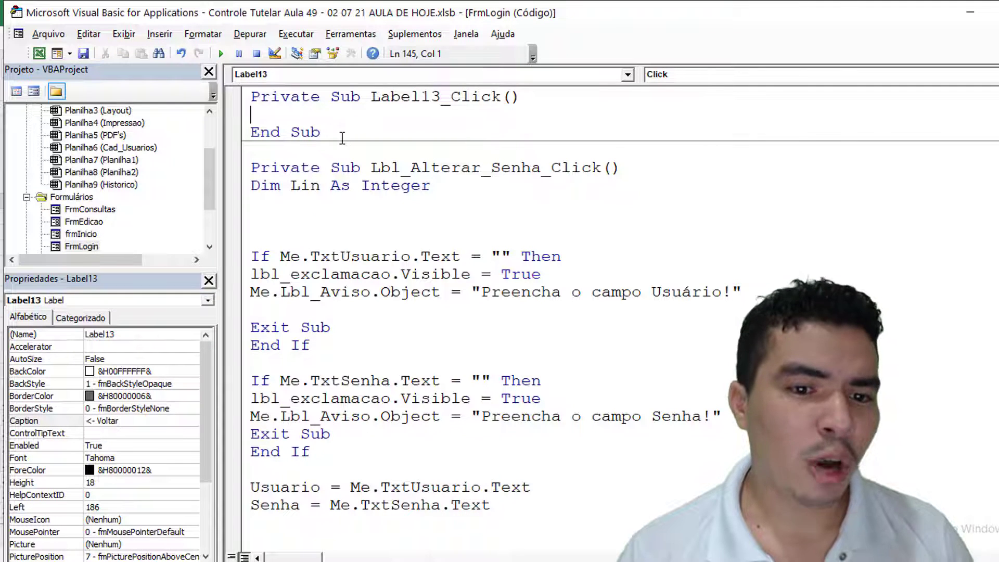
left_click_drag(342, 137, 247, 100)
- Delete the empty Label13_Click procedure and rename the back label to LblVoltar
key("Delete")
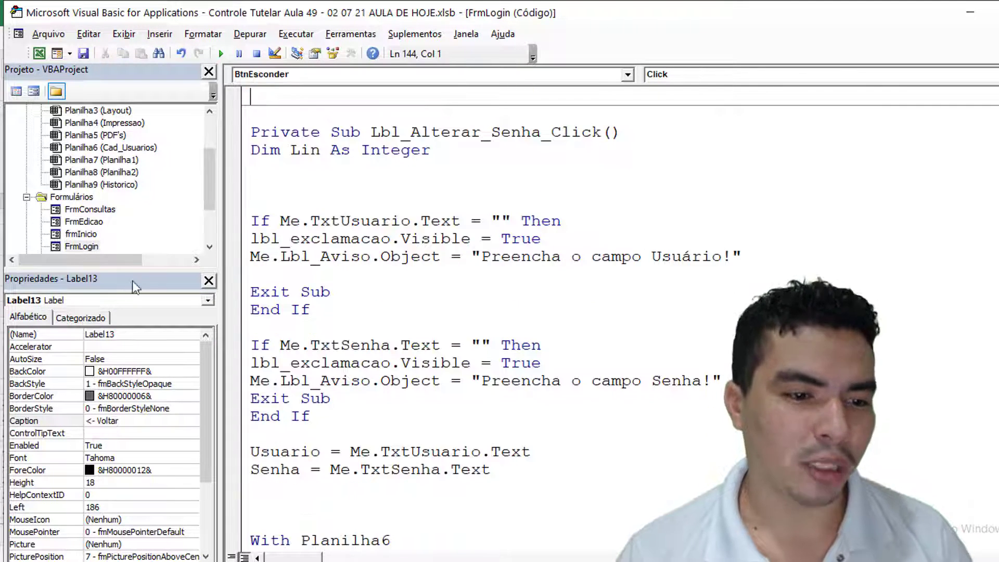
double_click(82, 246)
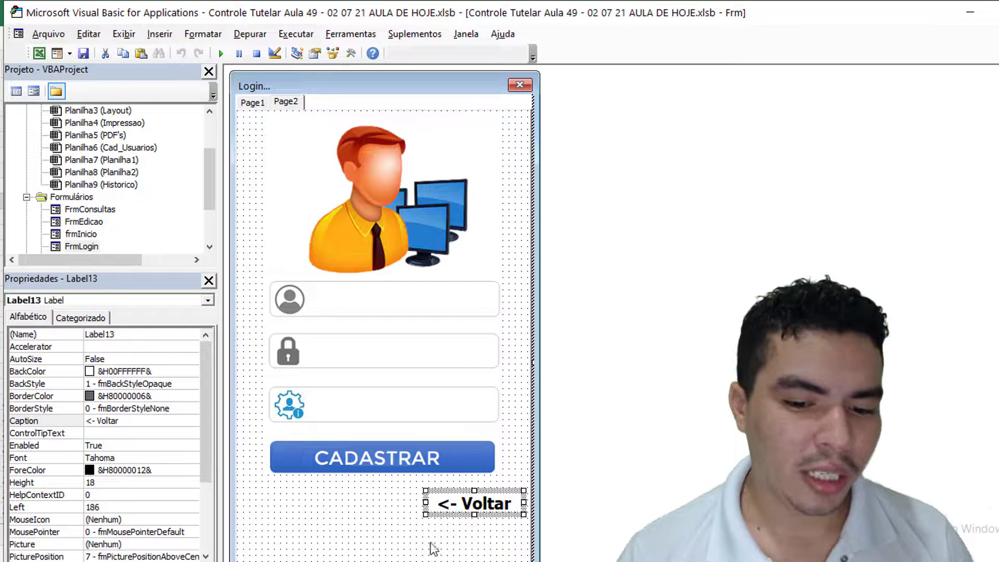
double_click(132, 335)
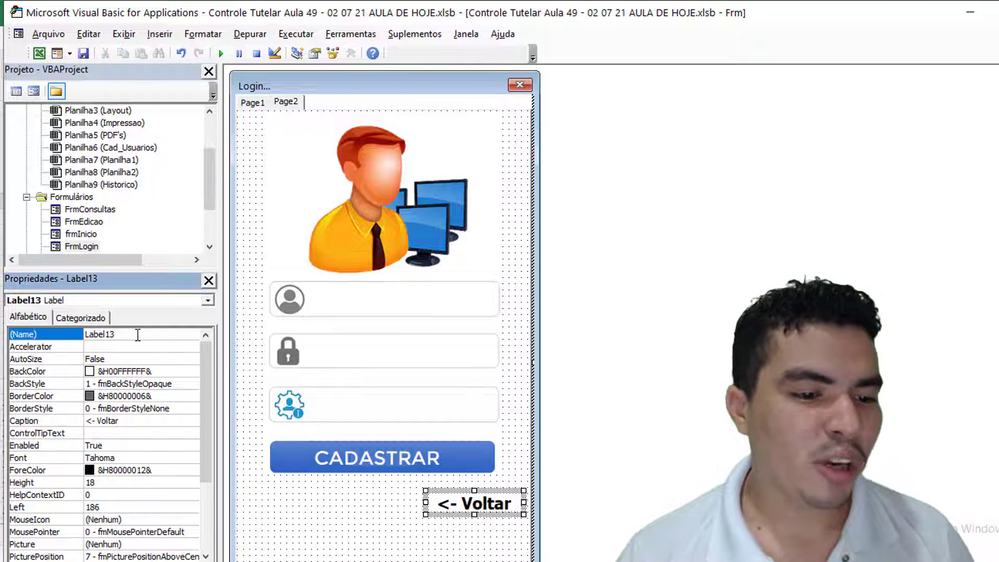
type("Lbl")
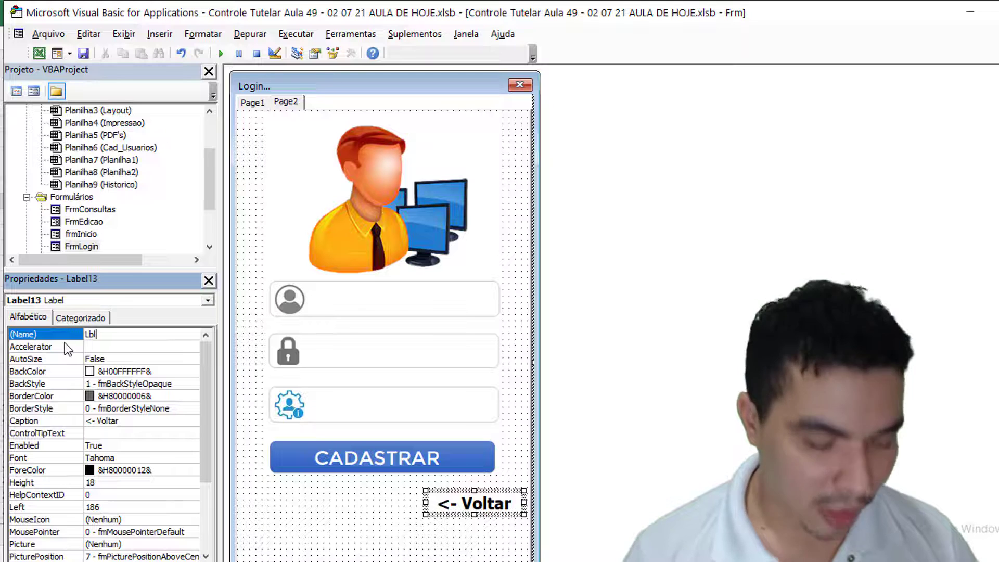
type("Voltar")
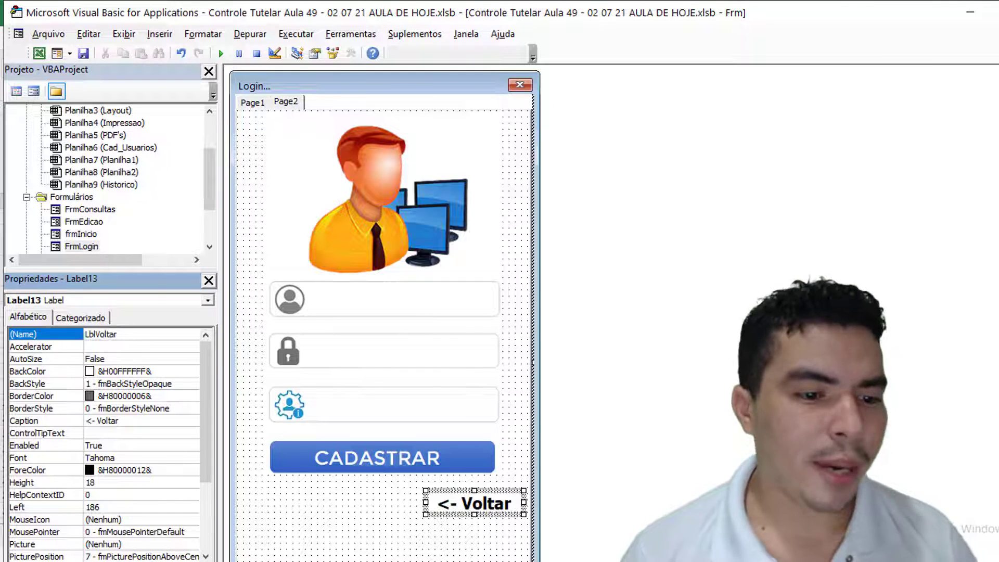
left_click(415, 540)
- Make LblVoltar_Click set Me.MultiPage1.Value = 0, then run the form
double_click(474, 507)
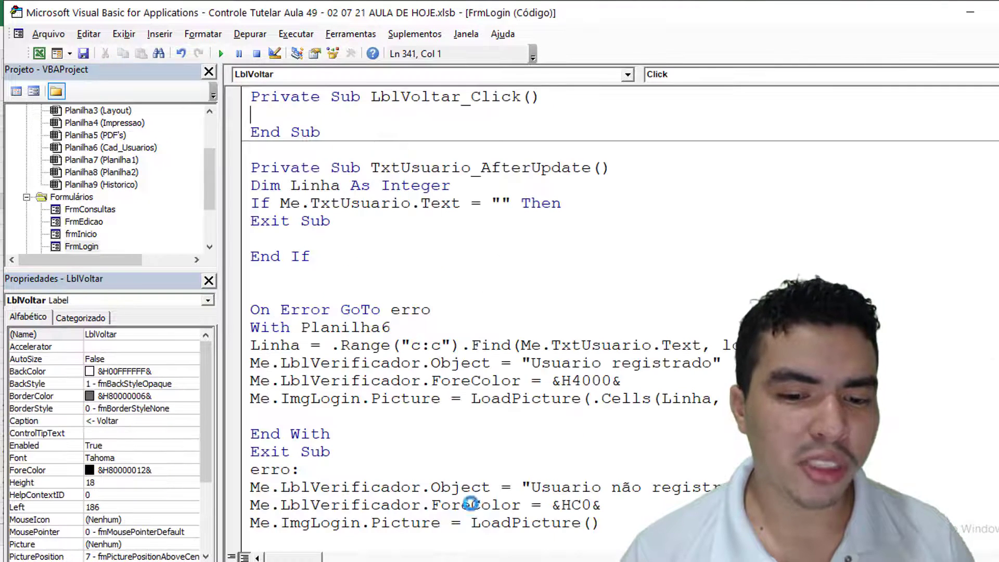
type("me")
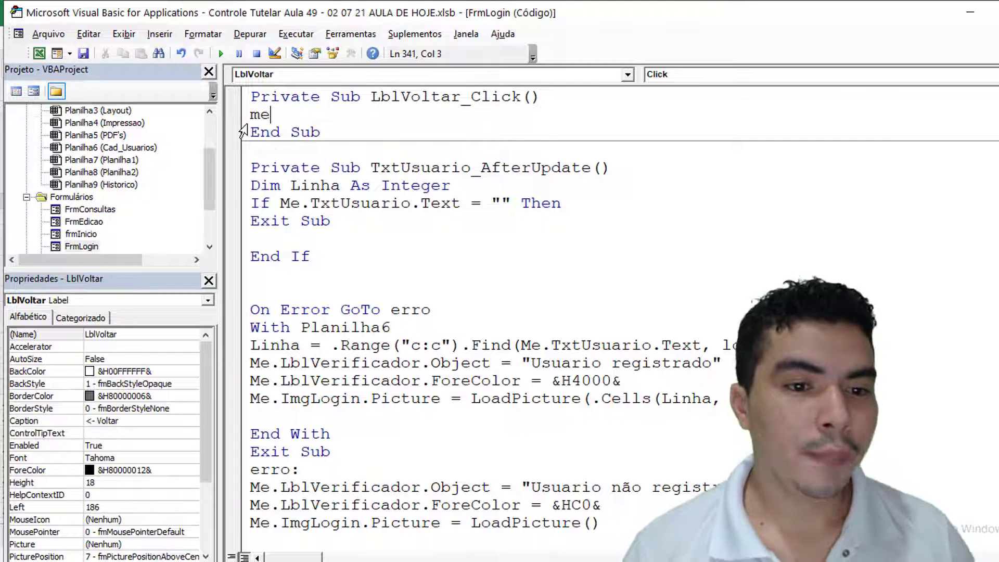
type(".mul")
key("Tab")
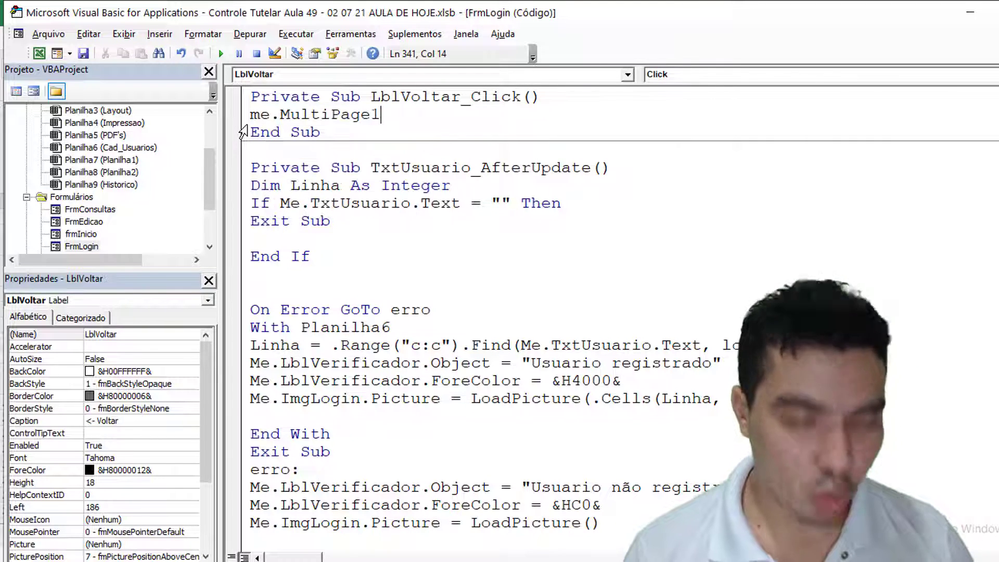
type(".va")
key("Tab")
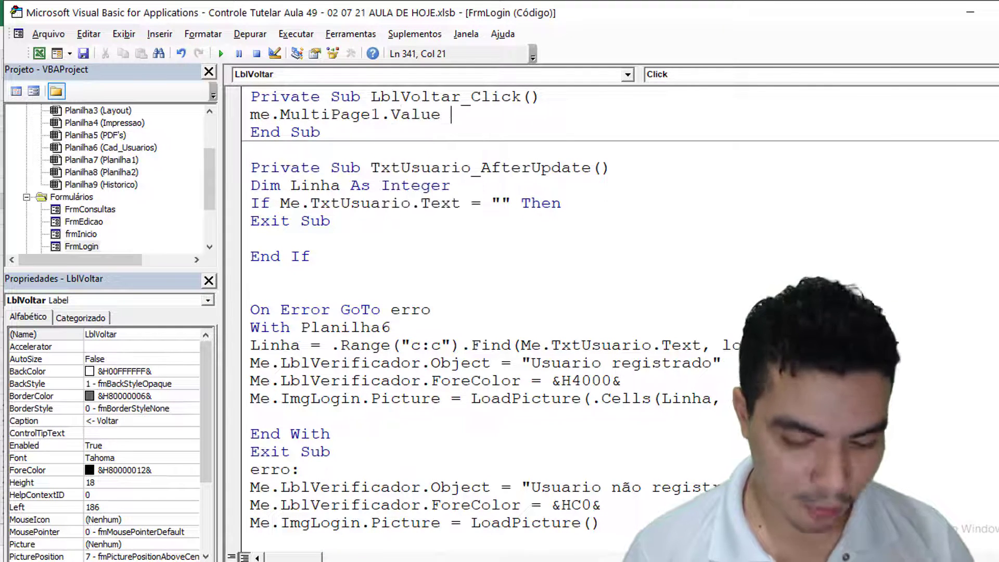
type("= 0")
key("Return")
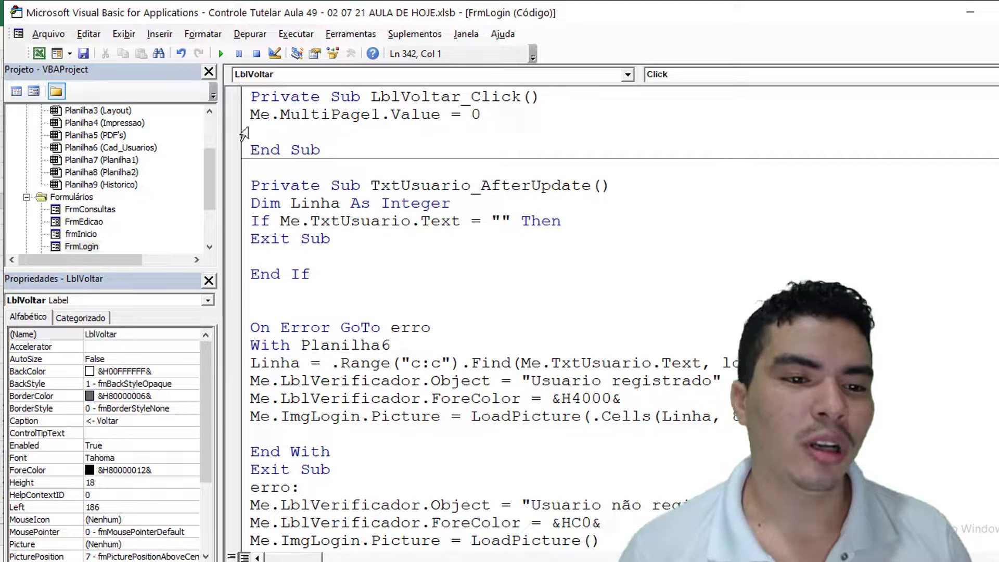
left_click(221, 54)
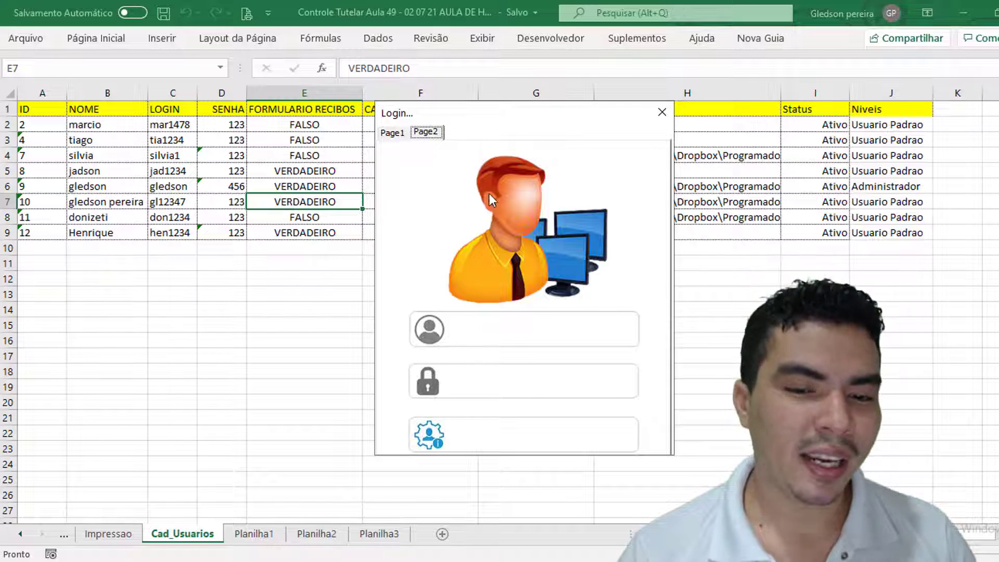
- Test switching the running form between its Page1 login and Page2 registration pages
left_click(399, 133)
left_click(421, 133)
left_click(394, 133)
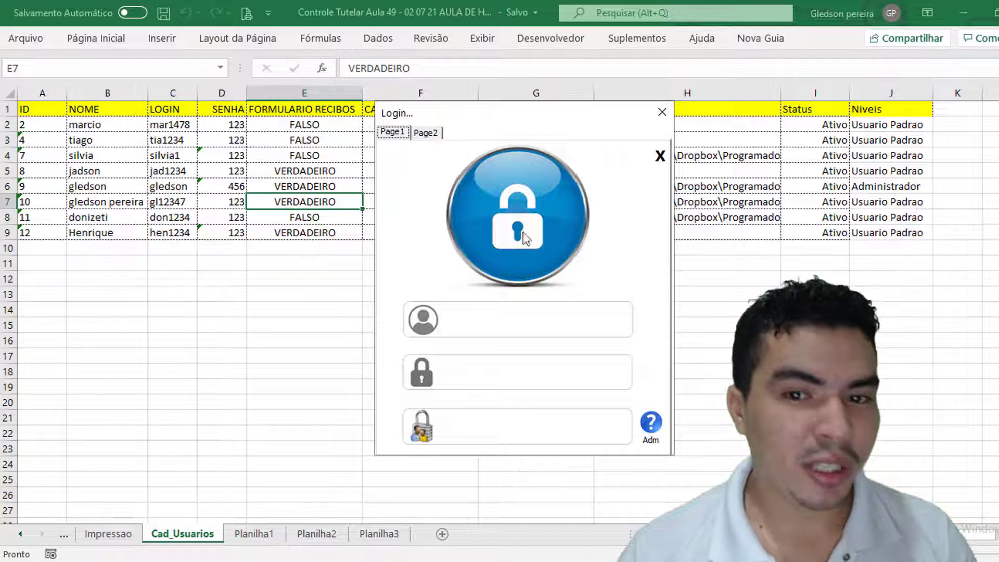
left_click(424, 132)
left_click(401, 134)
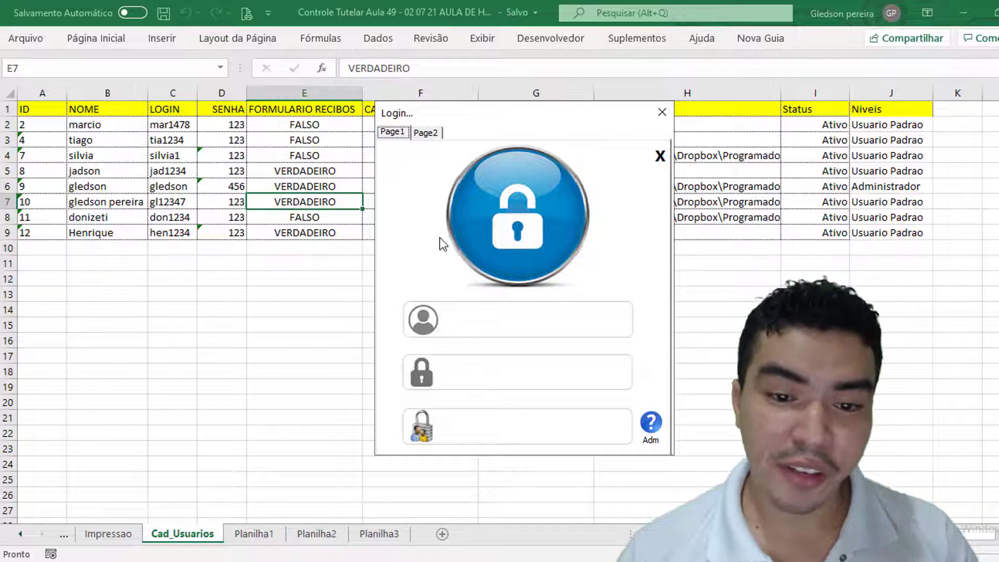
- Toggle the form between Page2 and Page1 again, then bring the VBA editor forward
left_click(426, 132)
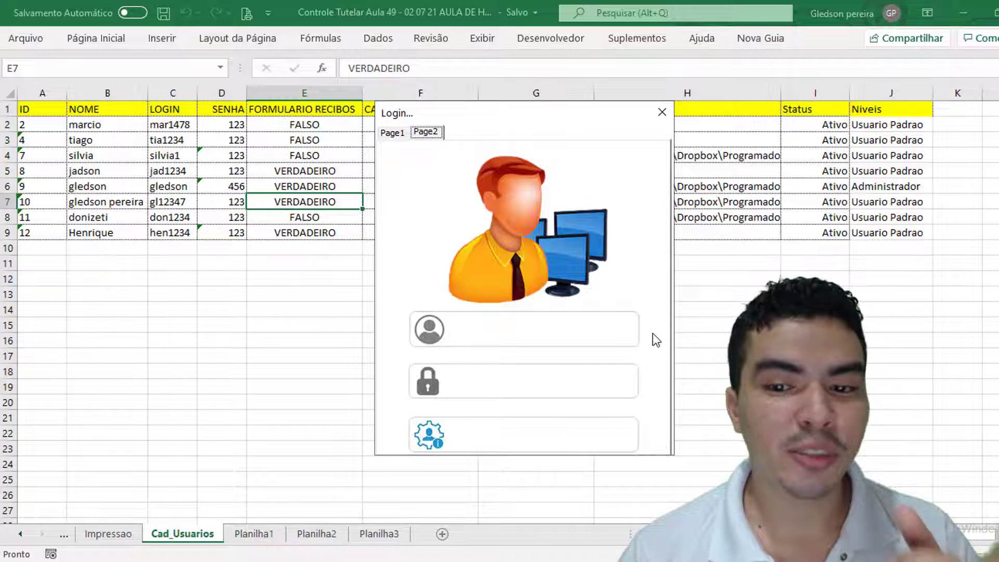
left_click(390, 134)
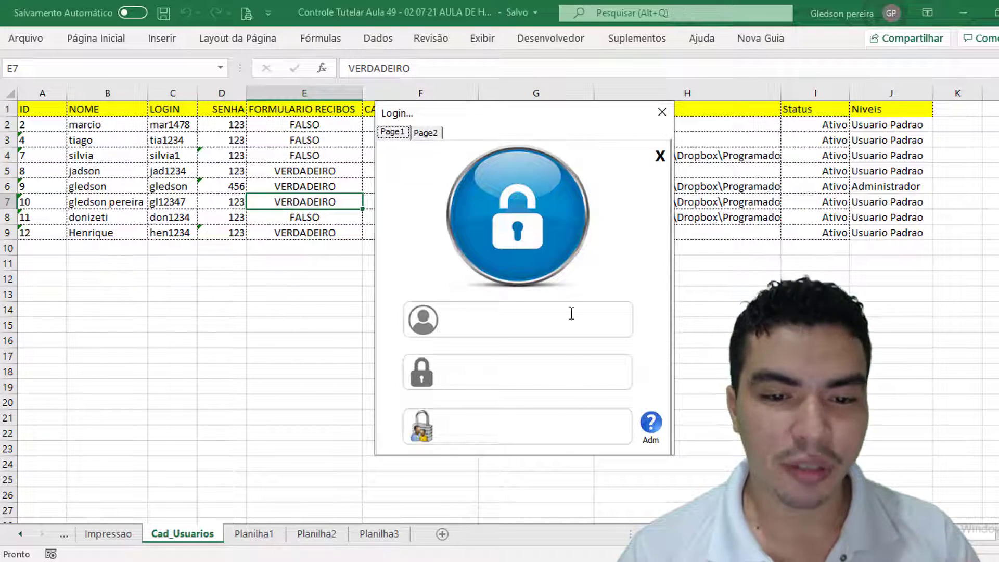
left_click(435, 134)
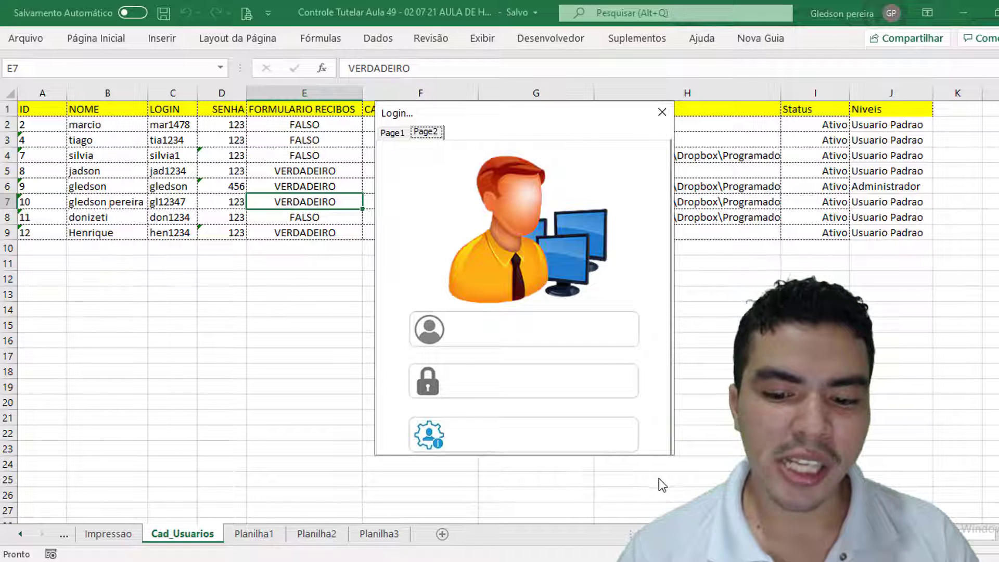
left_click(396, 135)
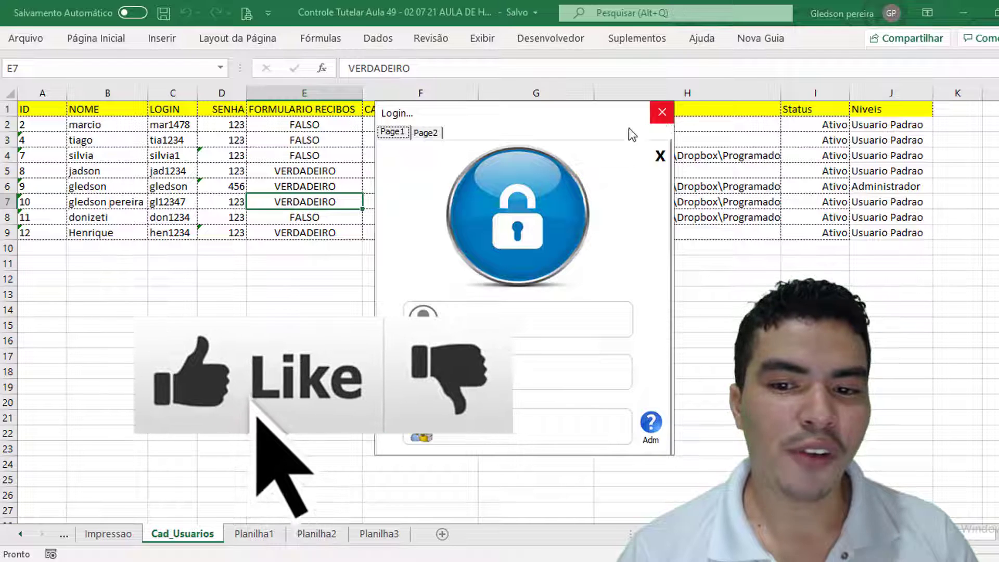
left_click(316, 559)
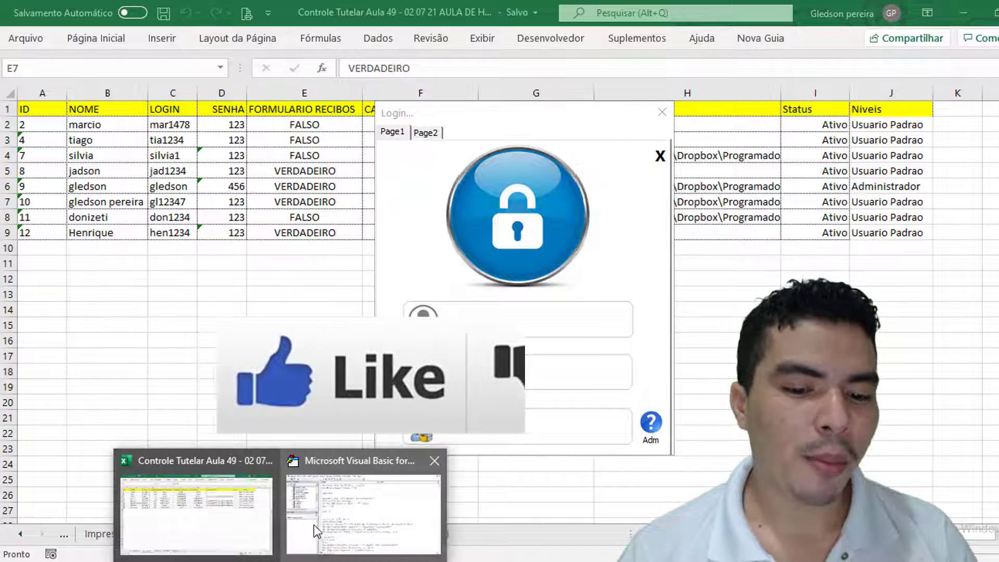
left_click(316, 530)
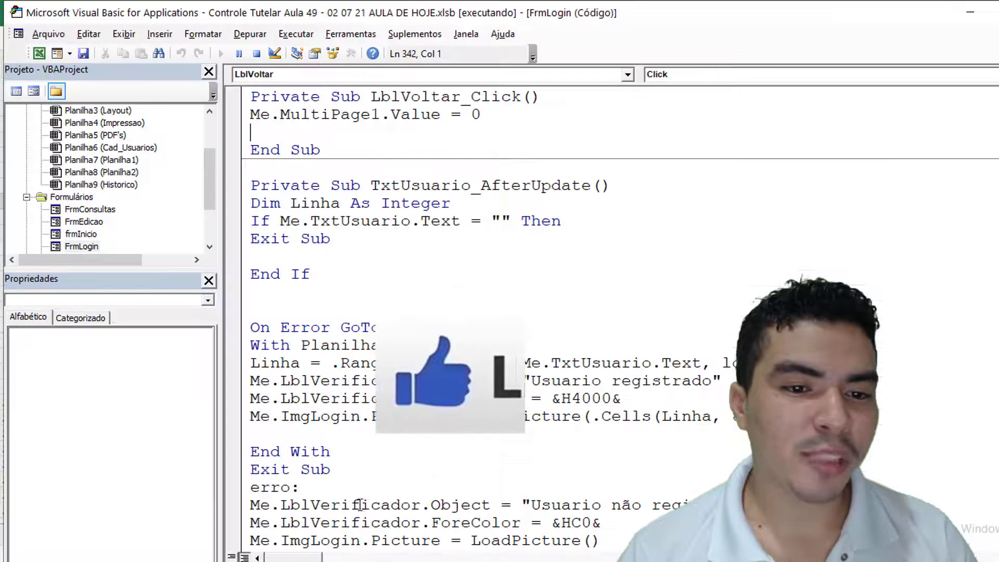
- Stop the form and change .Height = 350 to 450 in UserForm_Initialize
left_click(257, 54)
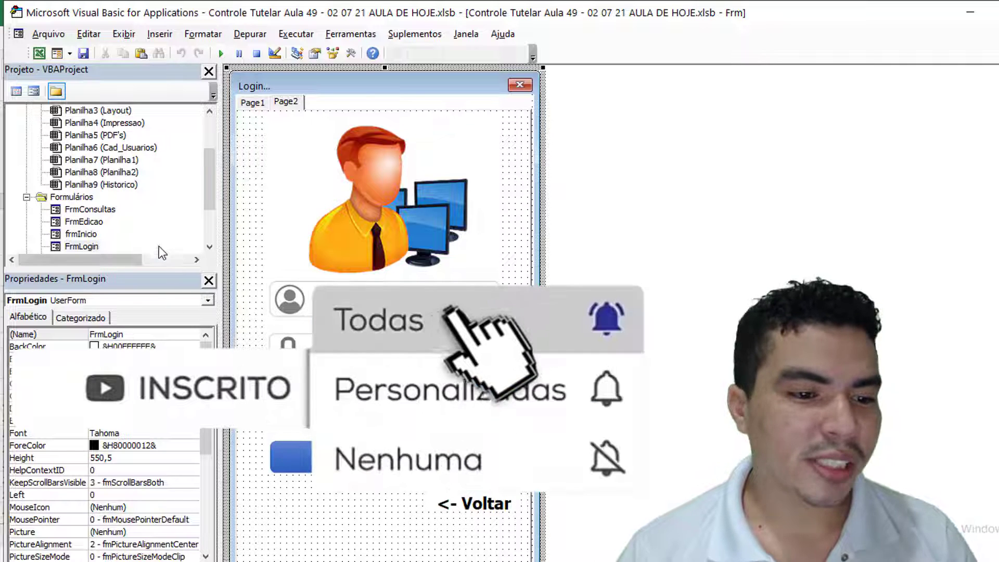
key("F7")
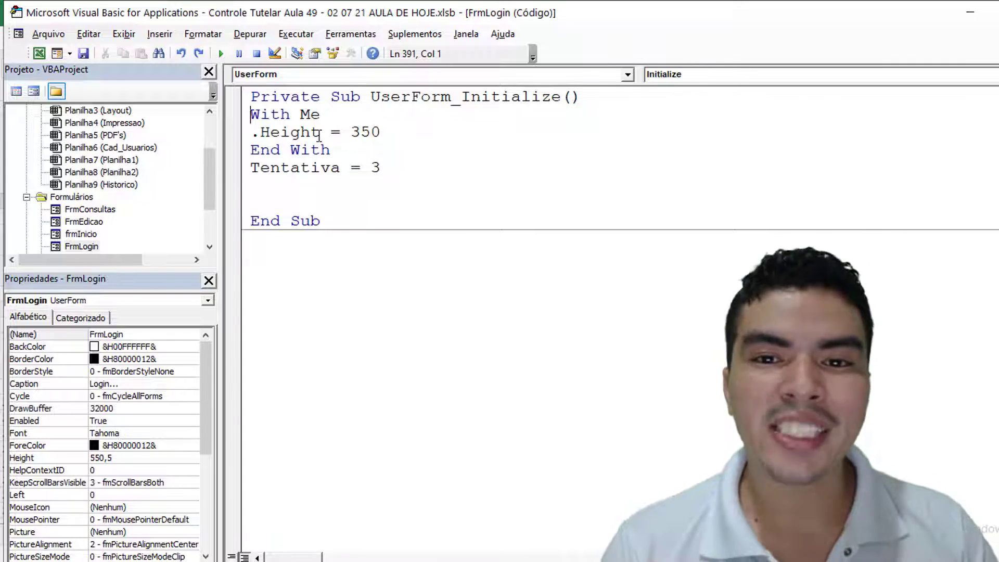
left_click(358, 129)
key("BackSpace")
type("4")
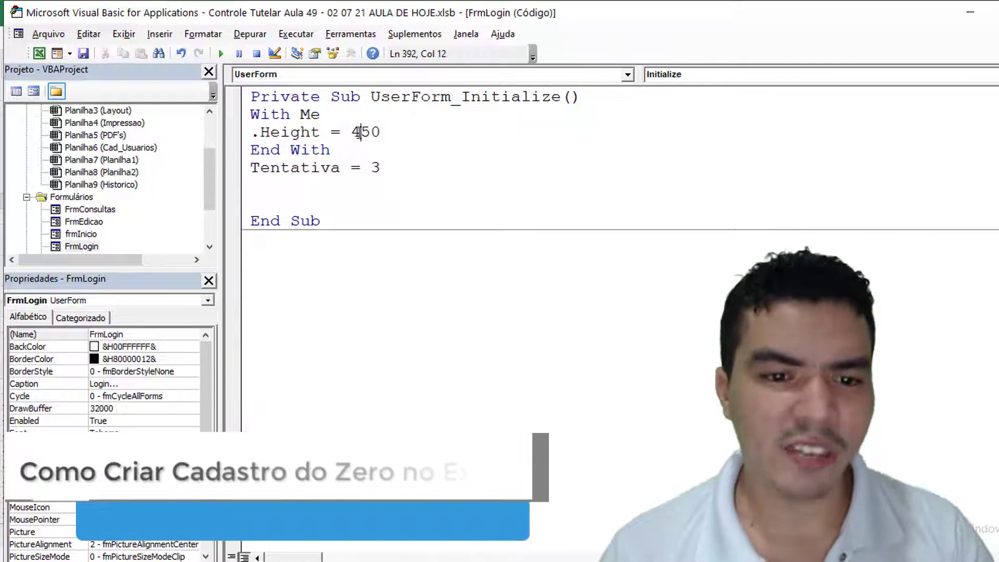
- Select the Page1 login page in the FrmLogin designer and run the form with F5
double_click(89, 247)
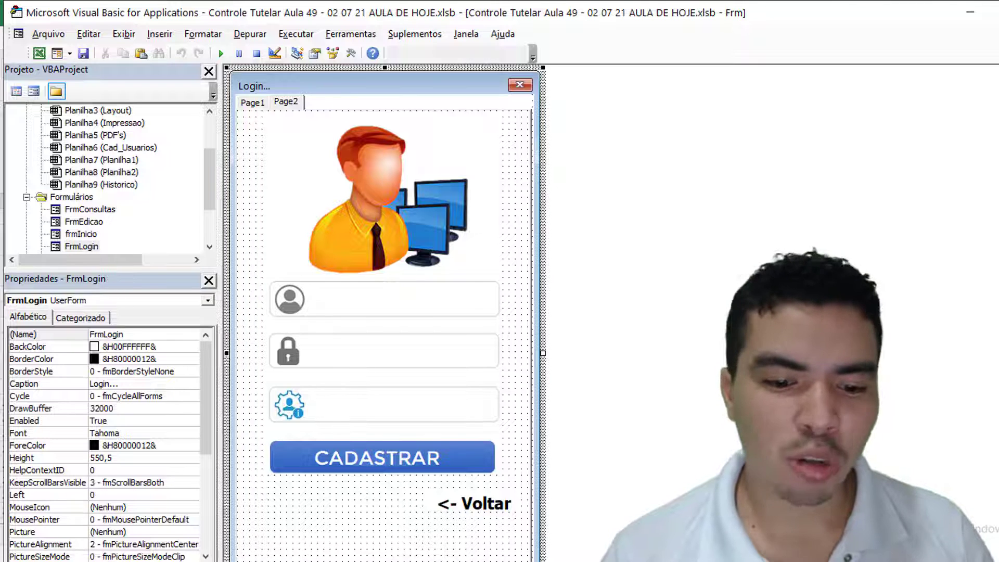
scroll(406, 253, "down", 3)
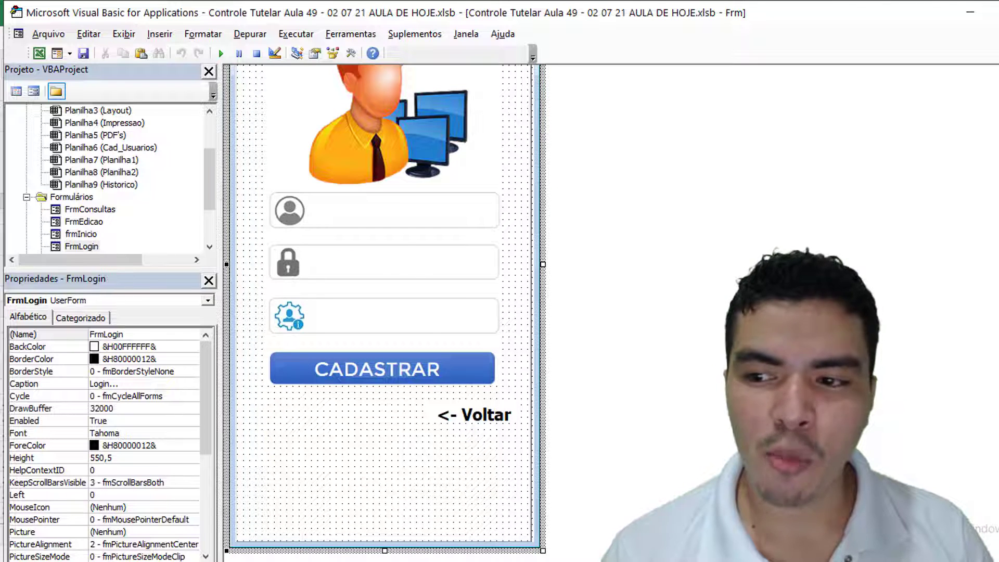
scroll(802, 178, "up", 3)
left_click(265, 103)
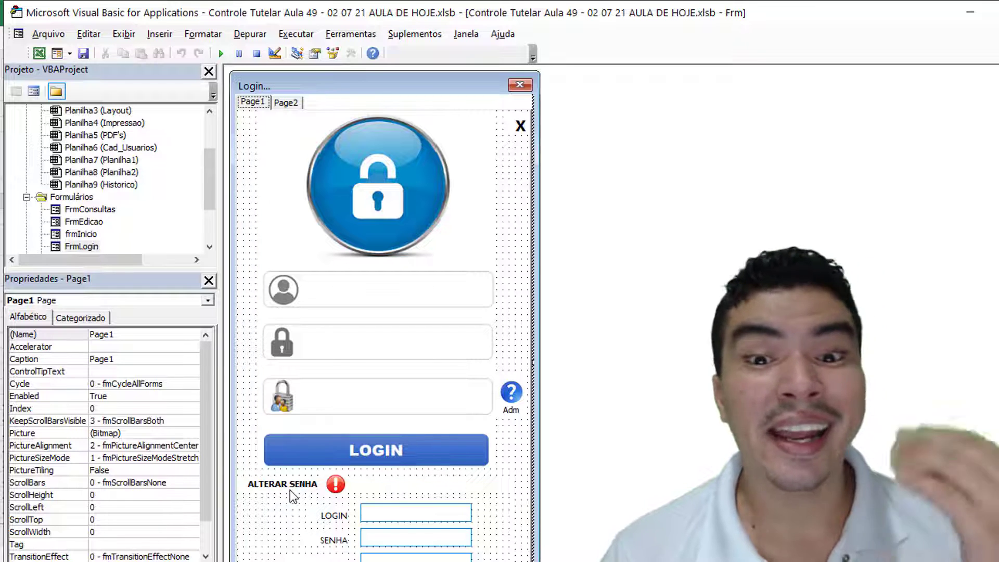
left_click(505, 169)
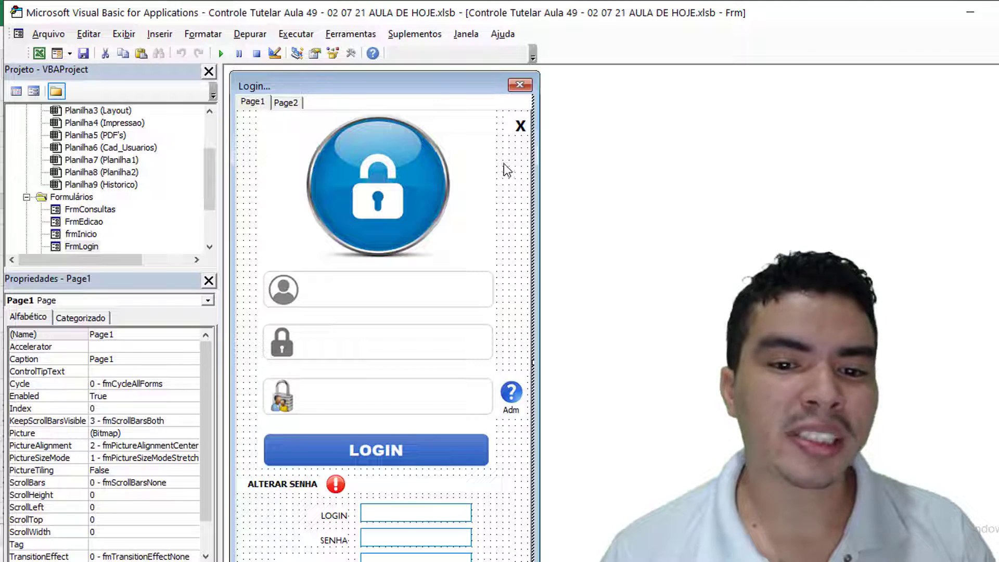
key("F5")
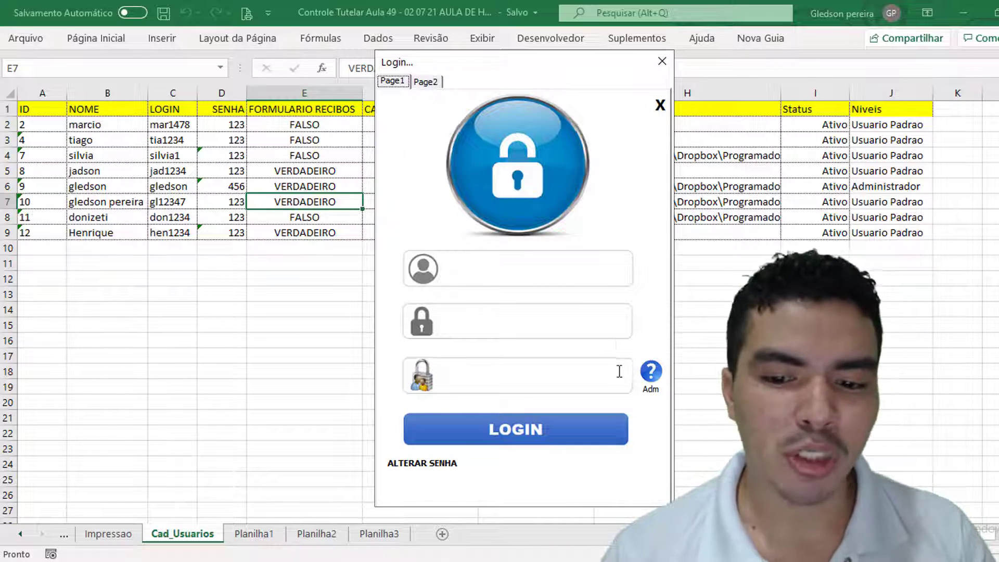
left_click(654, 374)
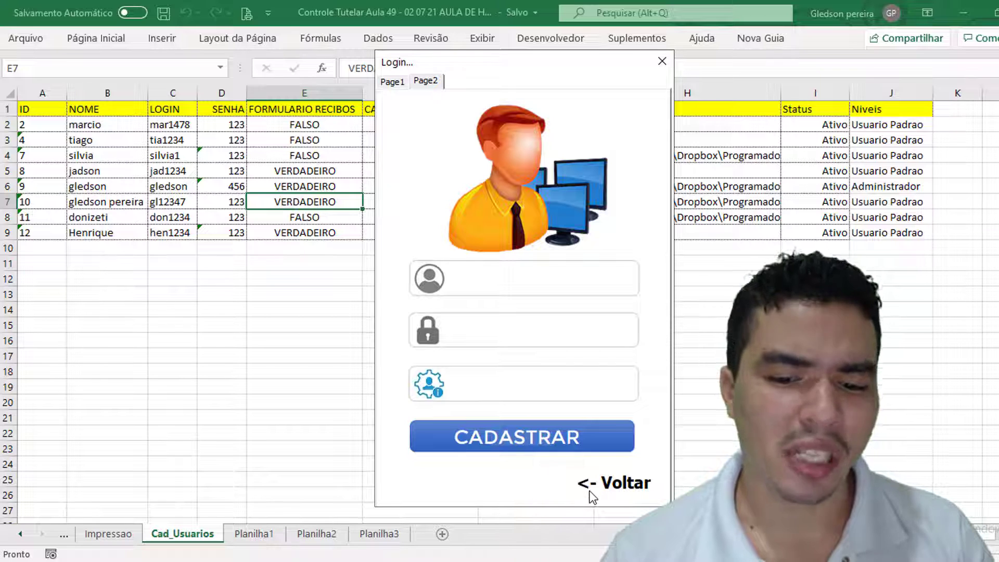
left_click(393, 83)
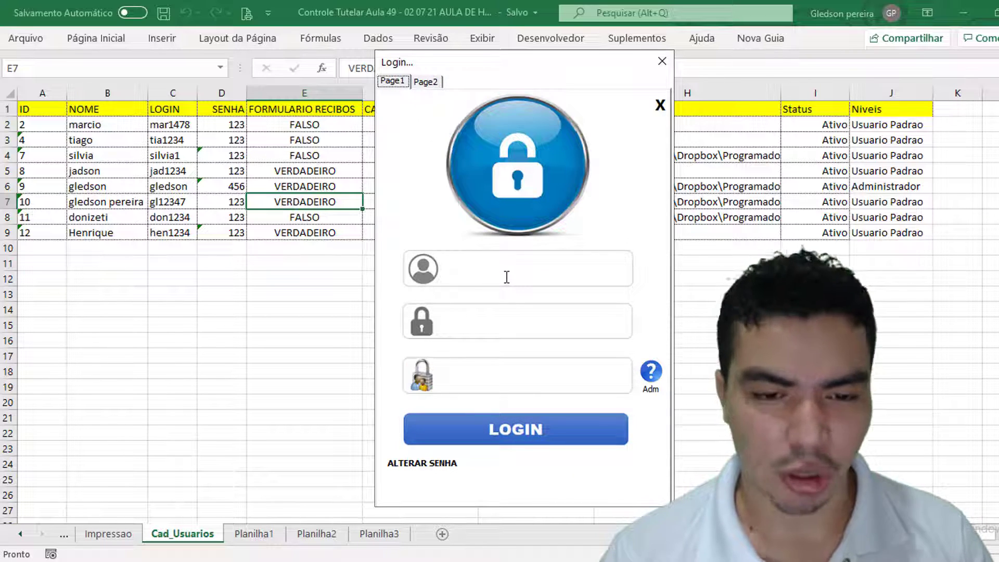
left_click(431, 83)
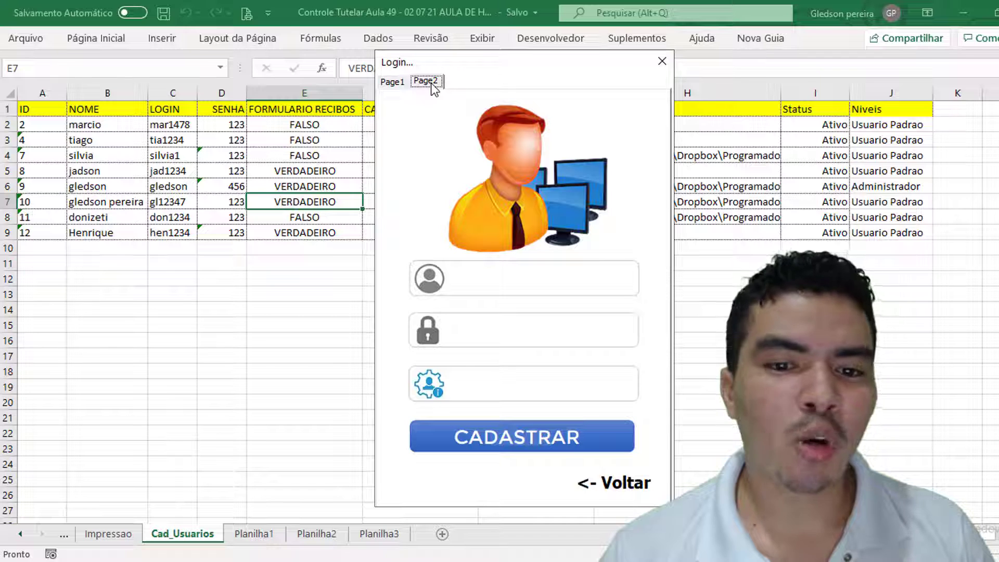
left_click(622, 484)
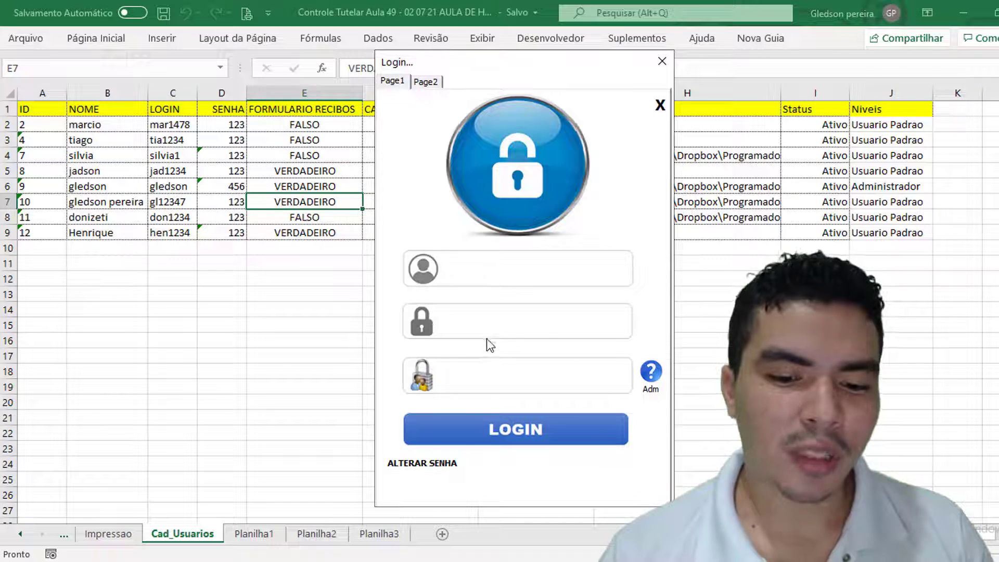
- Test LOGIN with an empty username, enter the user's name and password, and expand ALTERAR SENHA
left_click(435, 465)
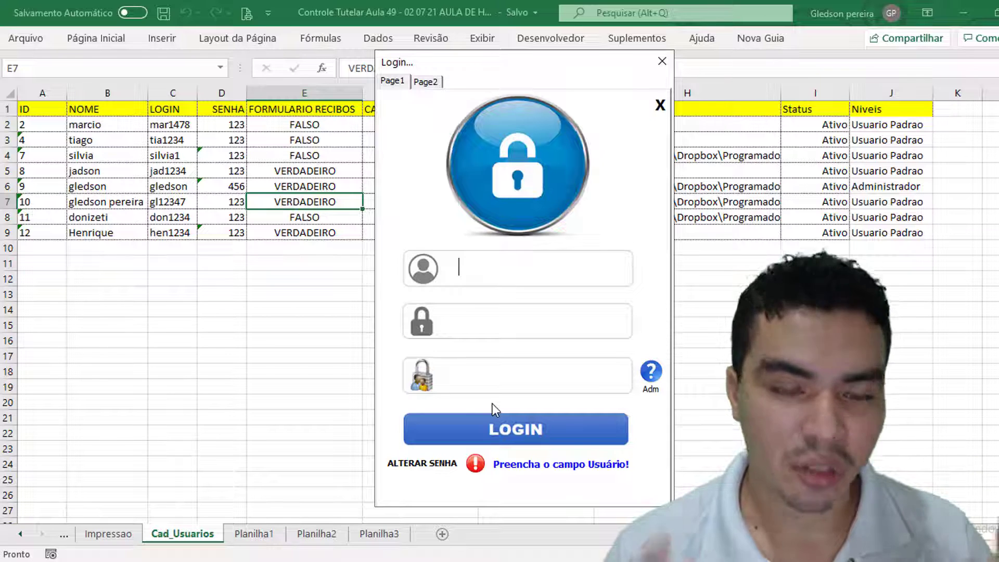
type("gles")
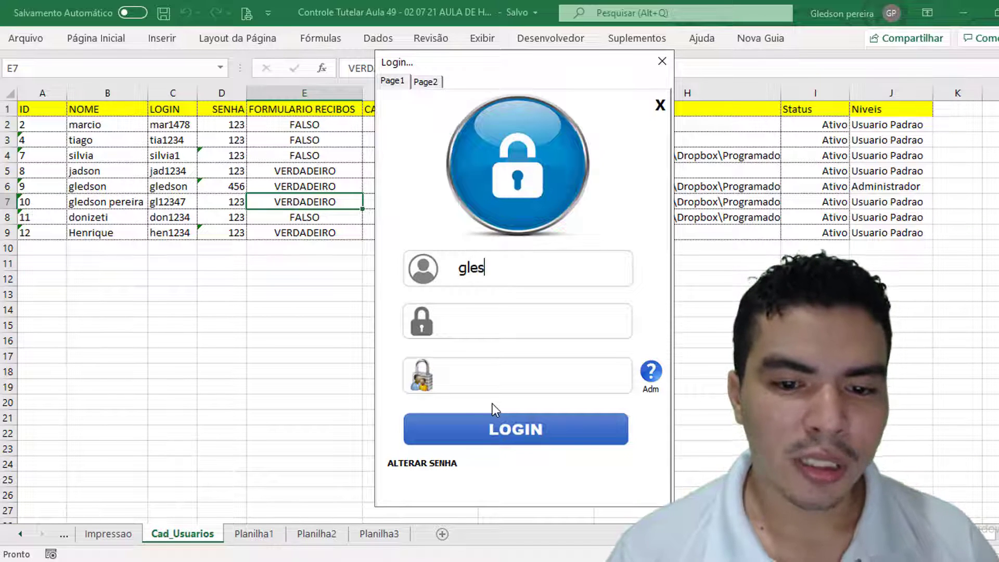
key("BackSpace")
type("ds")
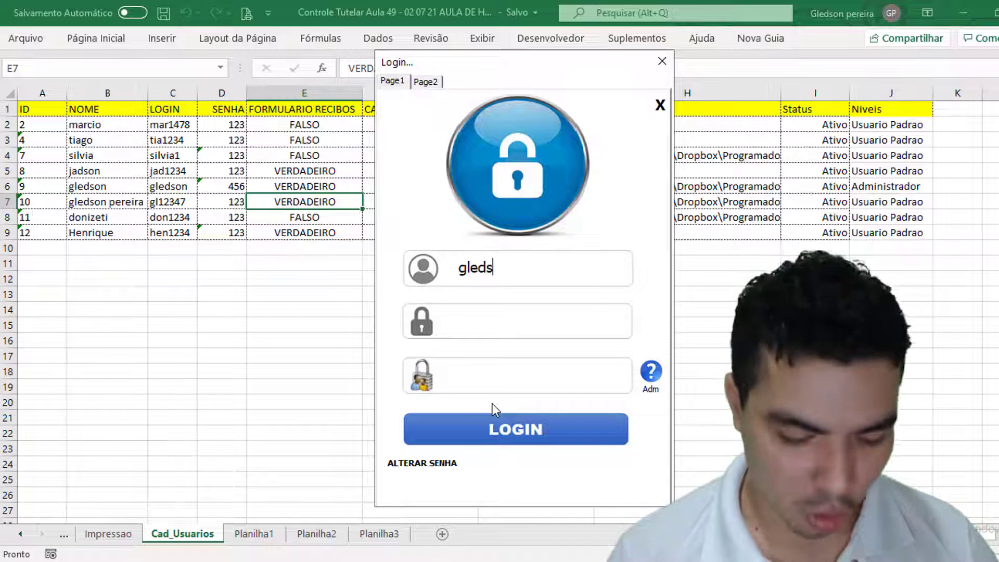
type("on")
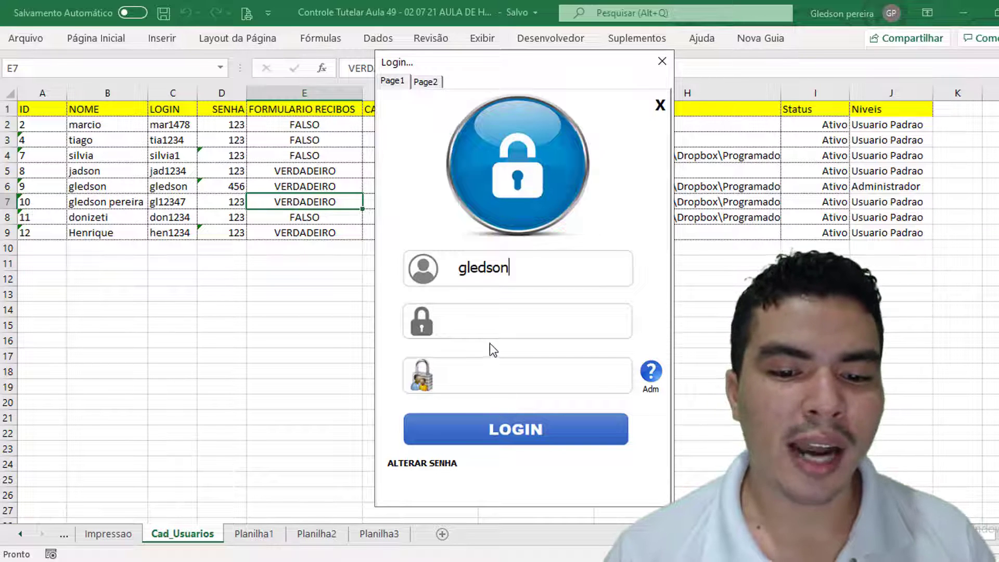
left_click(488, 320)
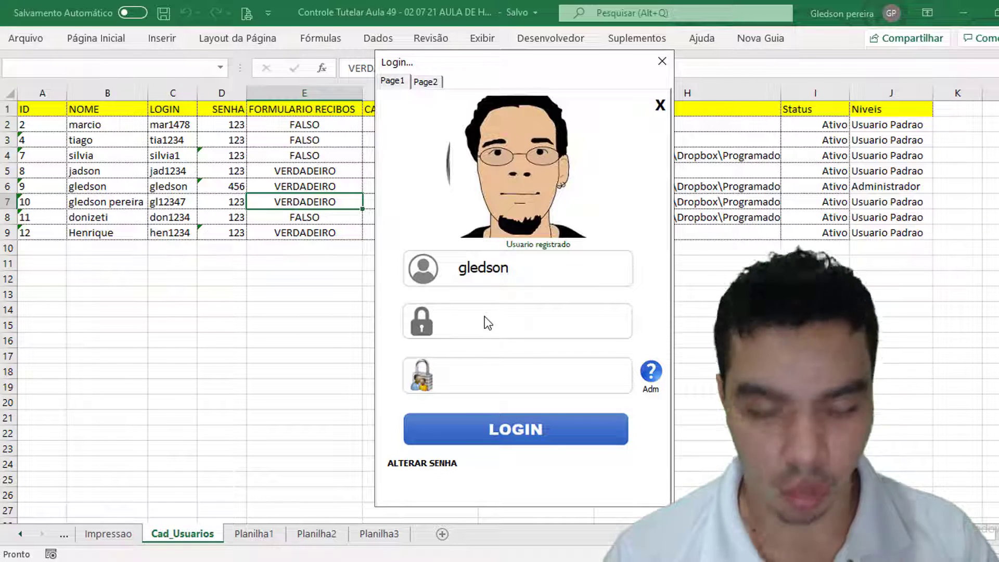
type("456")
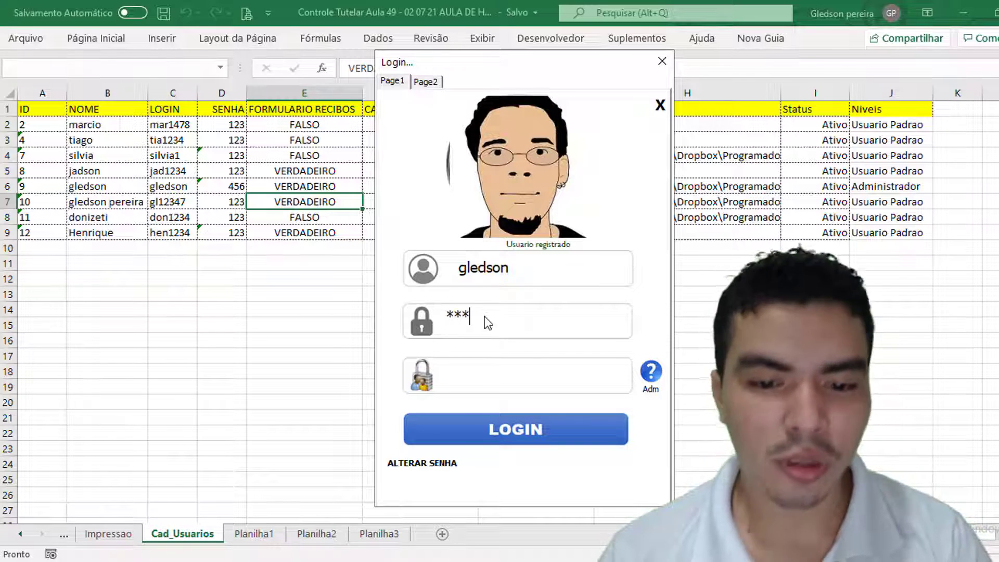
left_click(439, 462)
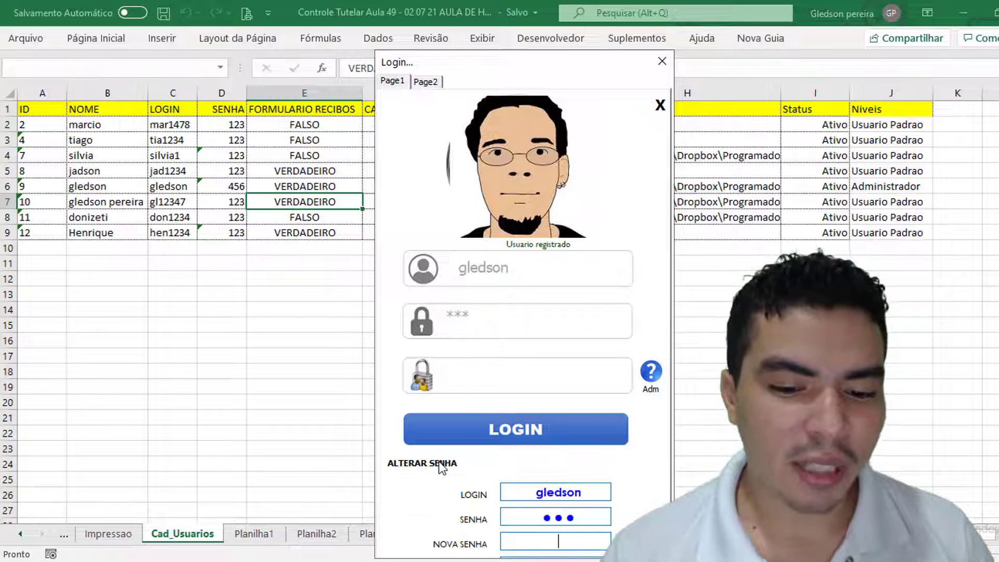
left_click_drag(458, 67, 457, 17)
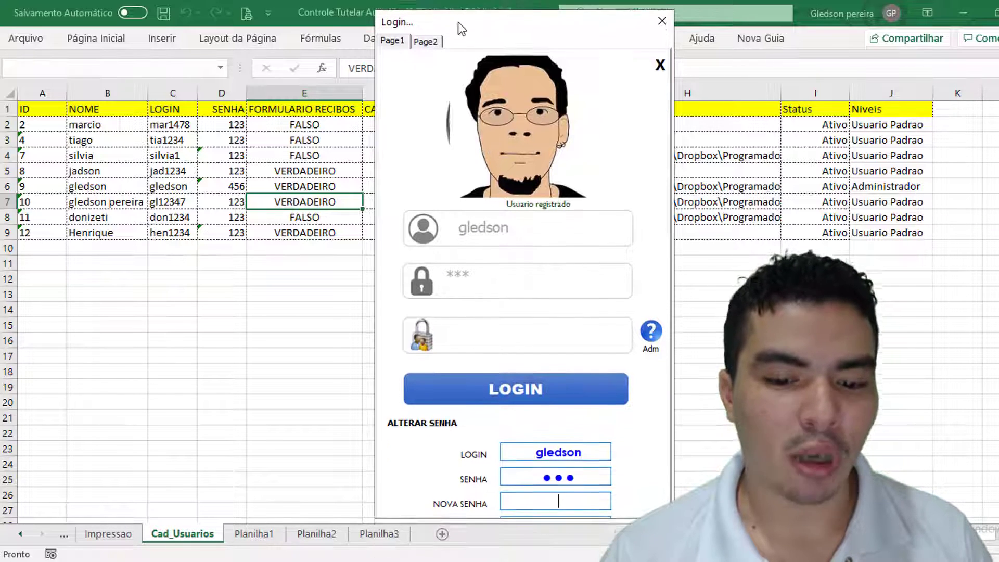
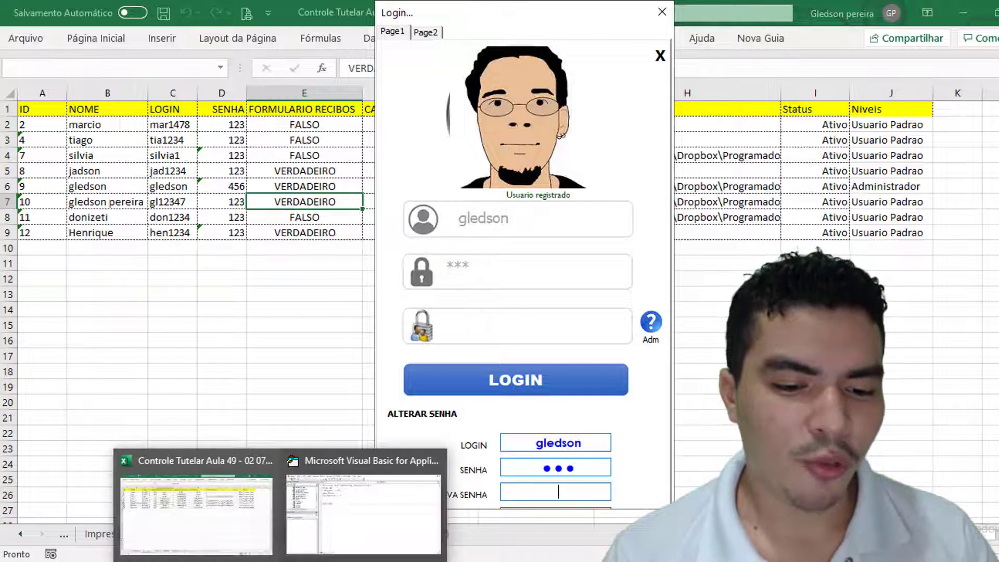
- Stop the running login form and open the ALTERAR SENHA label's code
left_click(312, 515)
left_click(255, 55)
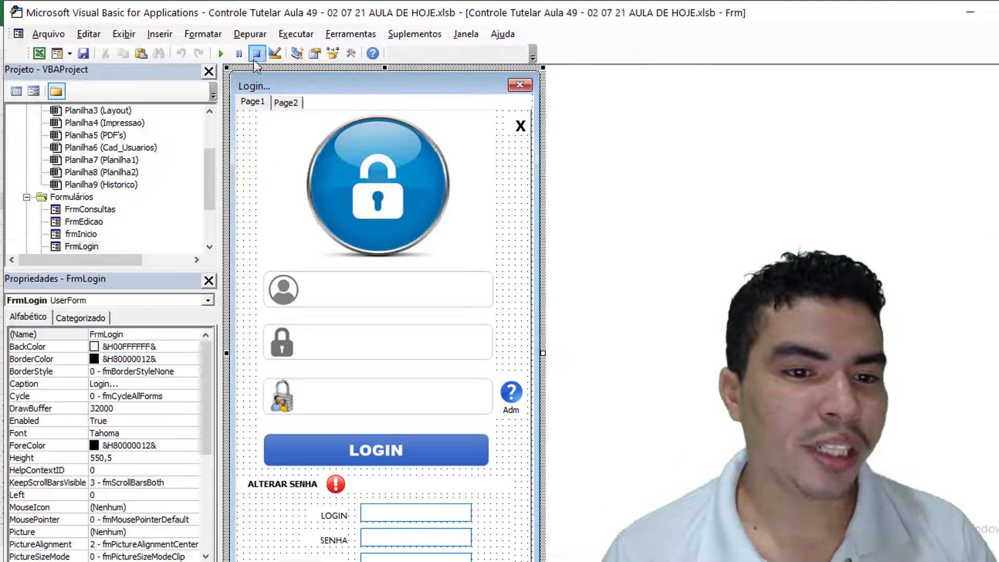
double_click(291, 486)
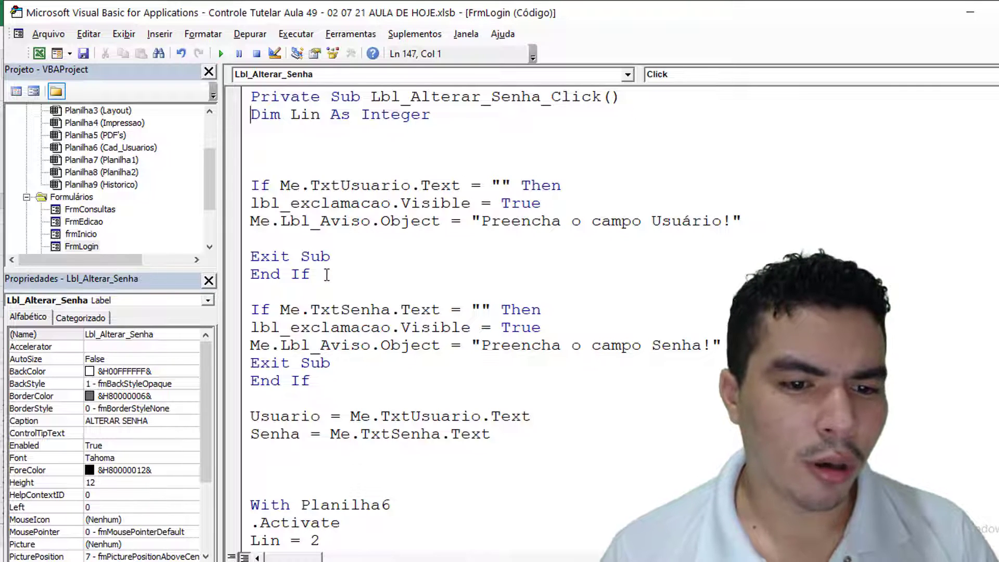
scroll(326, 275, "down", 2)
scroll(327, 275, "down", 1)
scroll(332, 290, "up", 1)
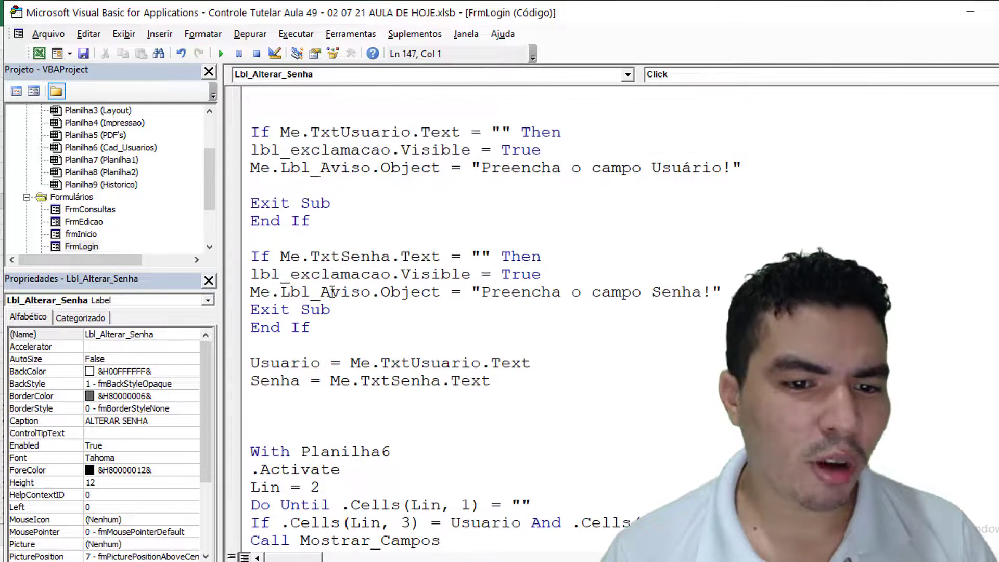
scroll(331, 290, "up", 1)
scroll(333, 292, "up", 1)
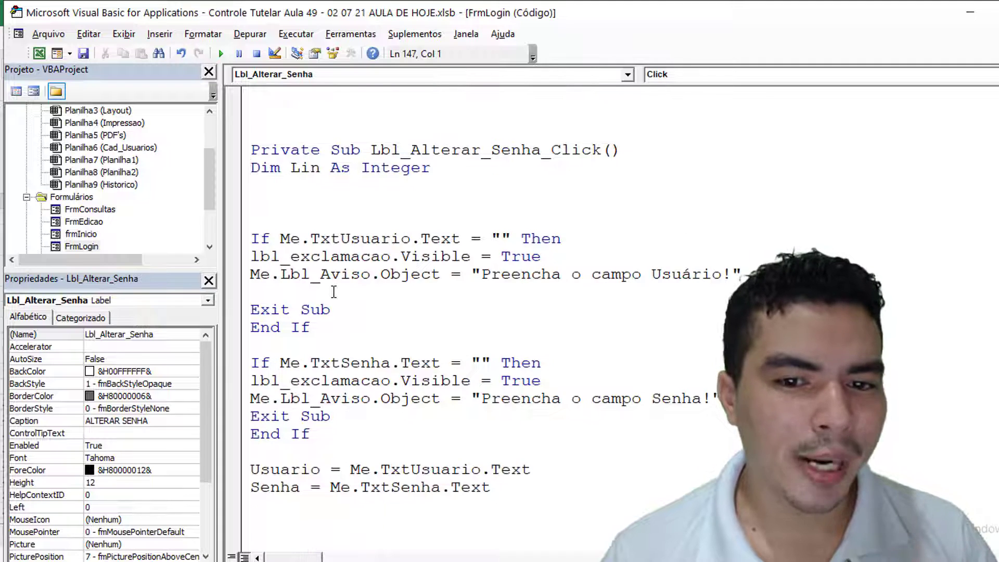
scroll(333, 292, "down", 1)
scroll(334, 292, "down", 4)
scroll(333, 292, "down", 1)
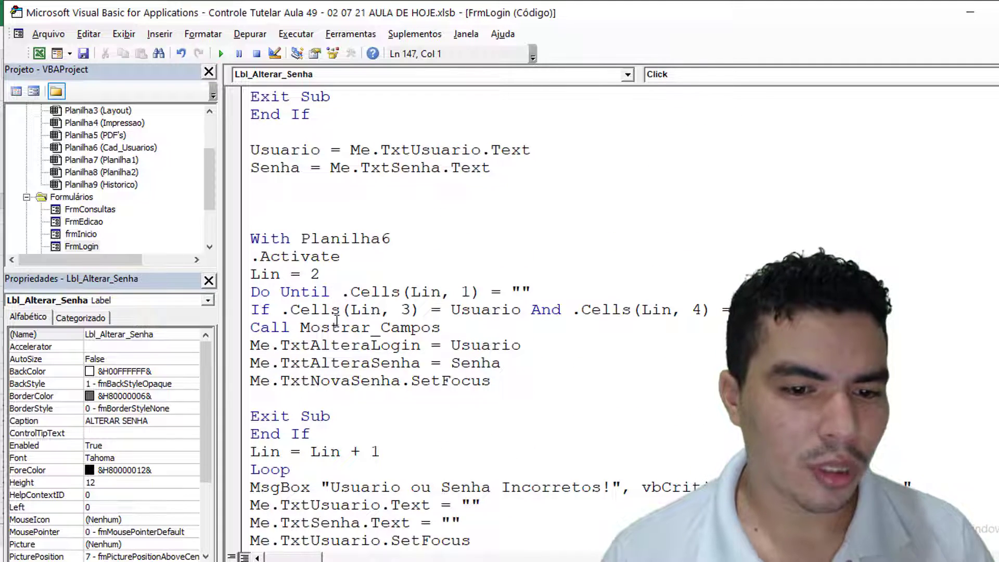
- Go to the Mostrar_Campos definition and change FrmLogin.Height from 500 to 550
left_click_drag(301, 327, 441, 326)
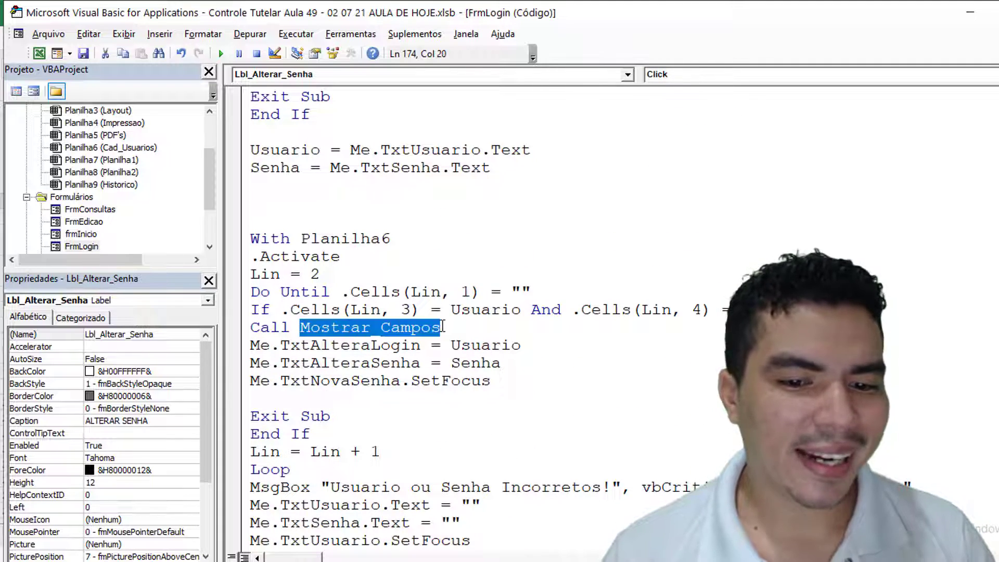
right_click(421, 332)
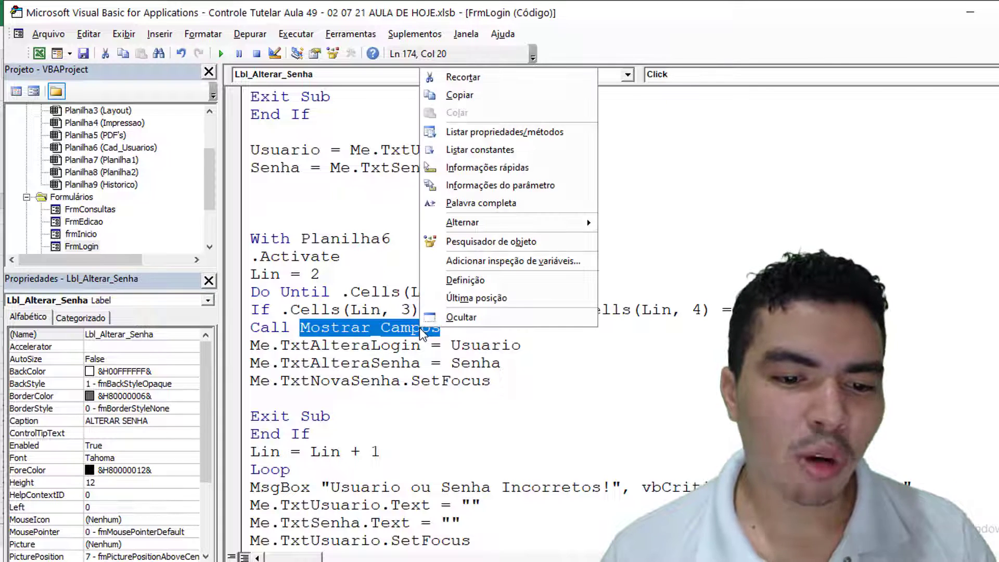
left_click(458, 286)
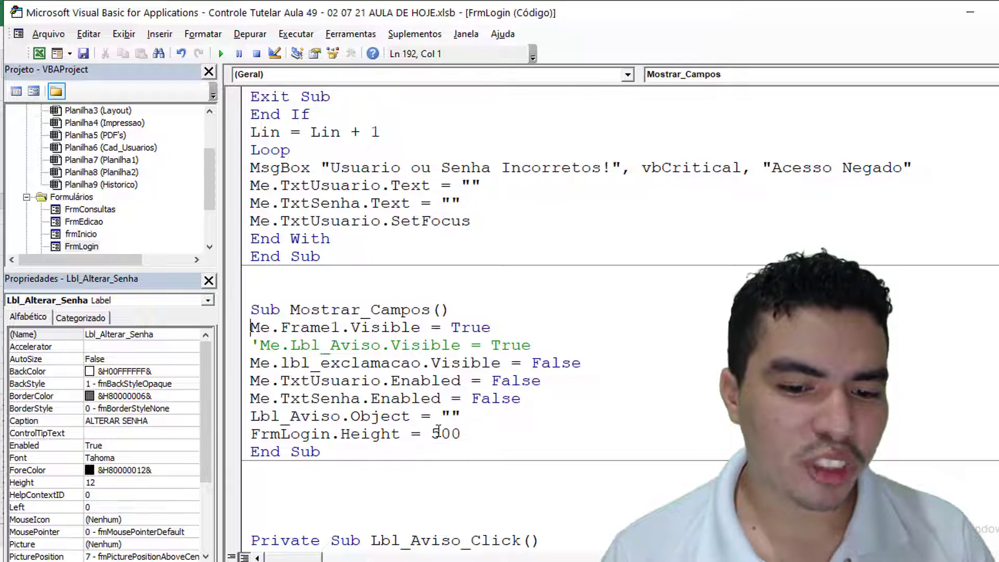
left_click_drag(446, 431, 455, 430)
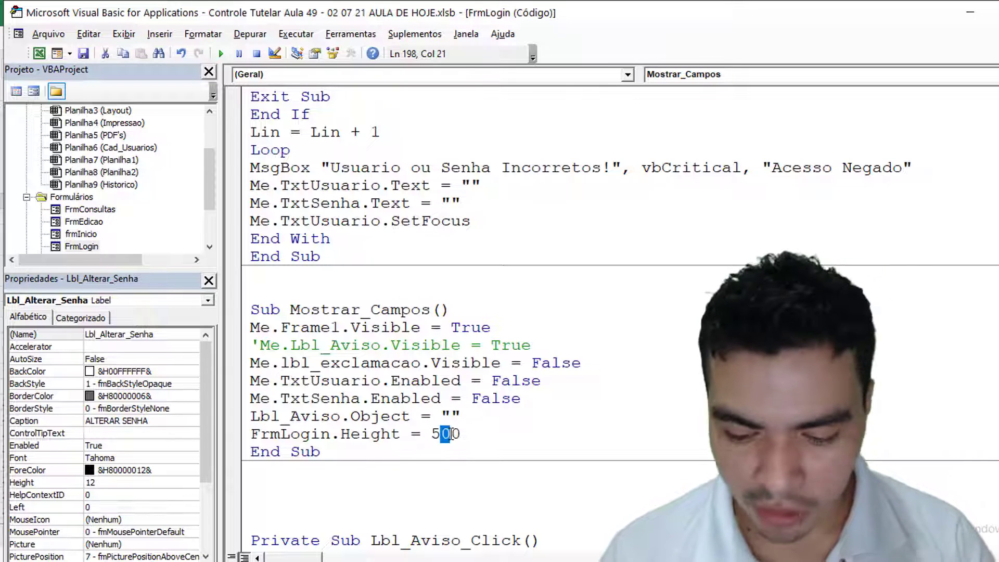
type("5")
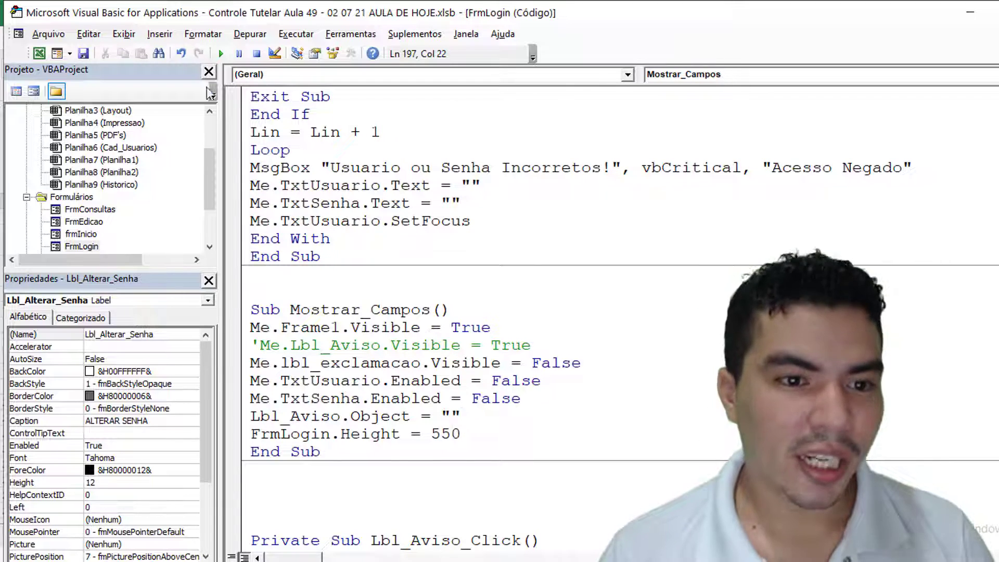
- Run the login form and enter the username and password
left_click(221, 53)
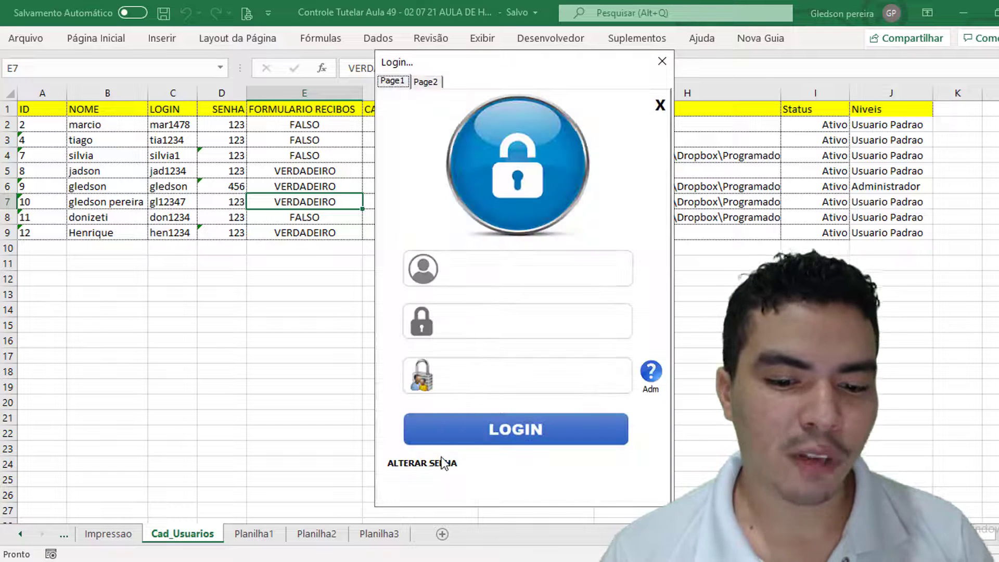
left_click(475, 275)
type("g")
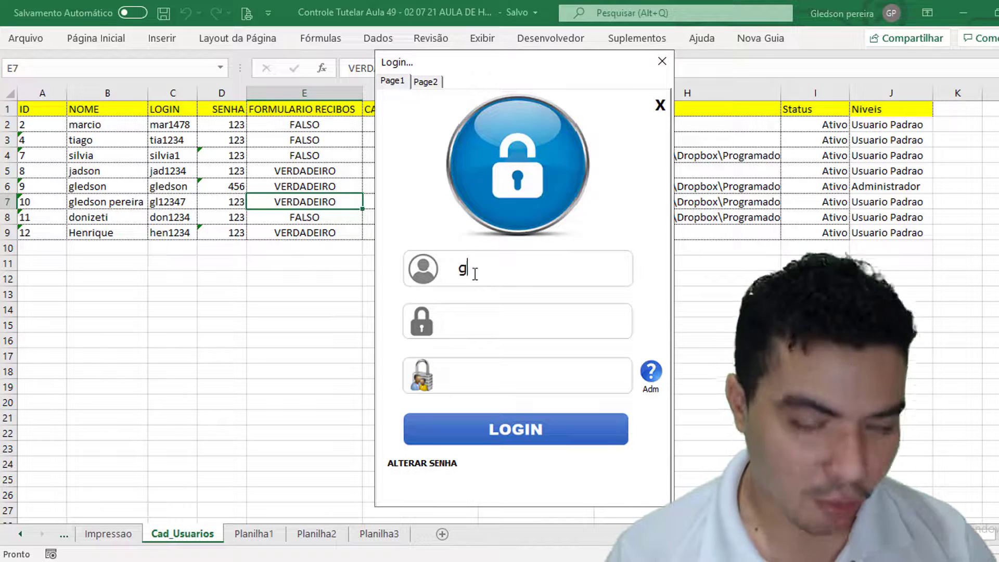
type("ledson")
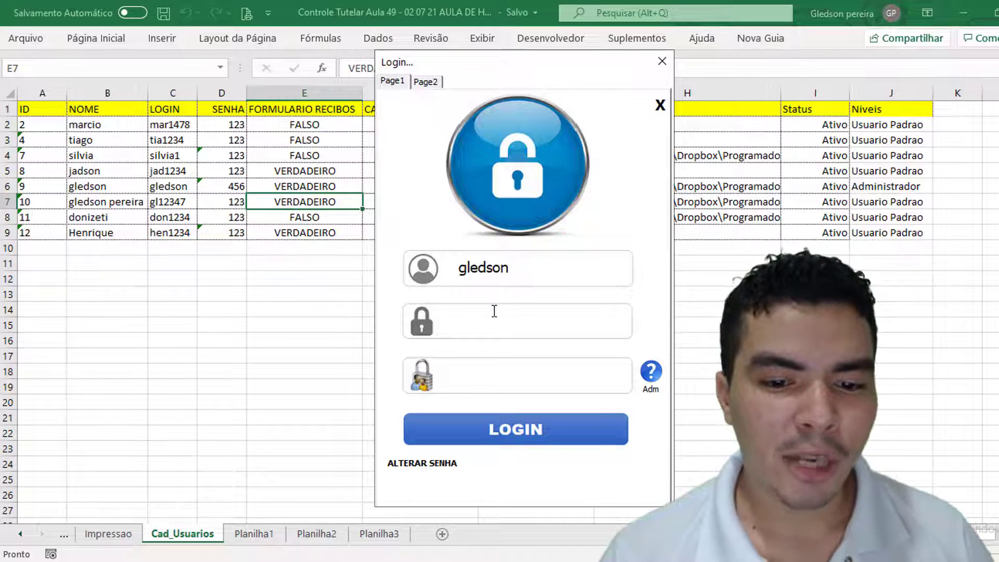
left_click(492, 311)
type("4")
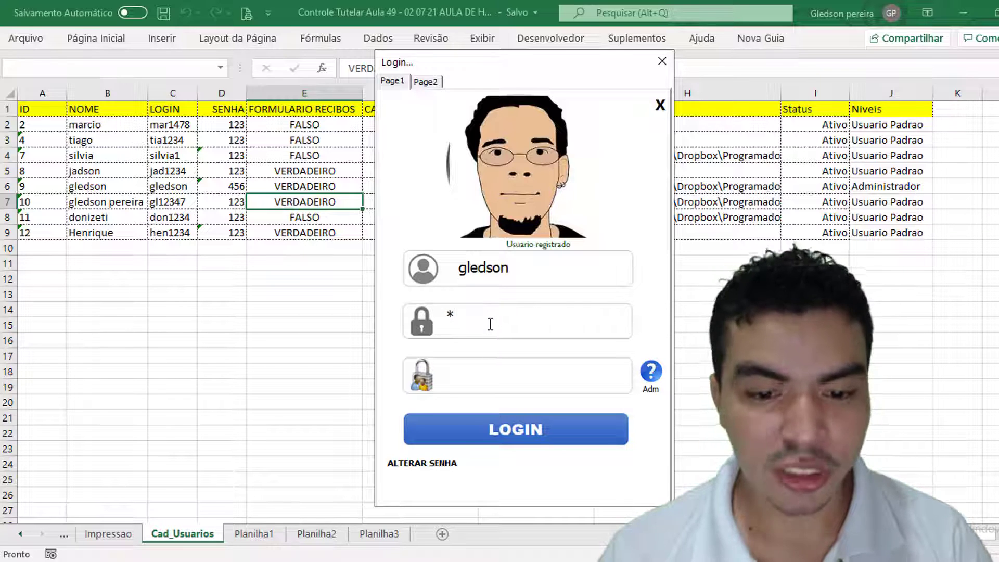
type("5")
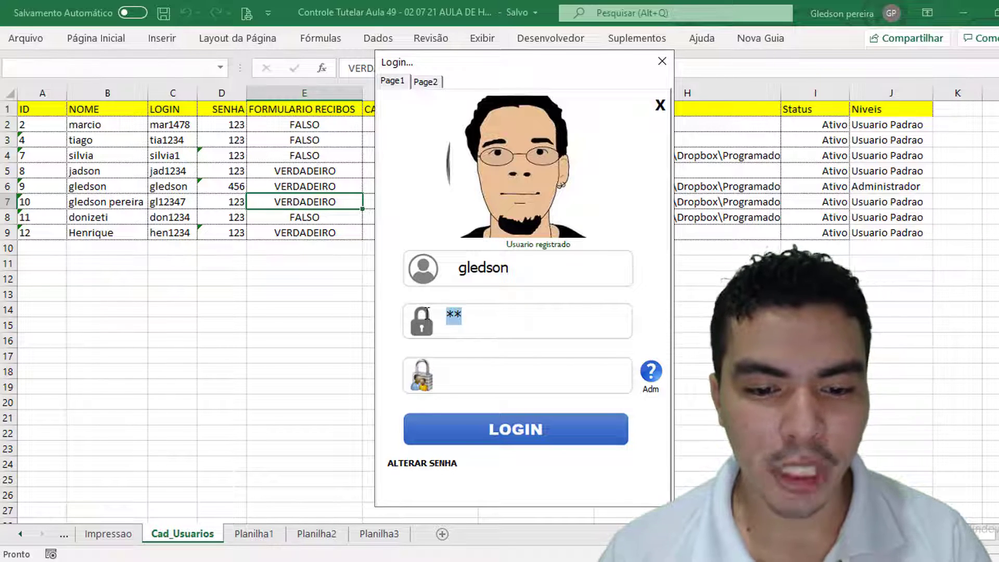
type("6")
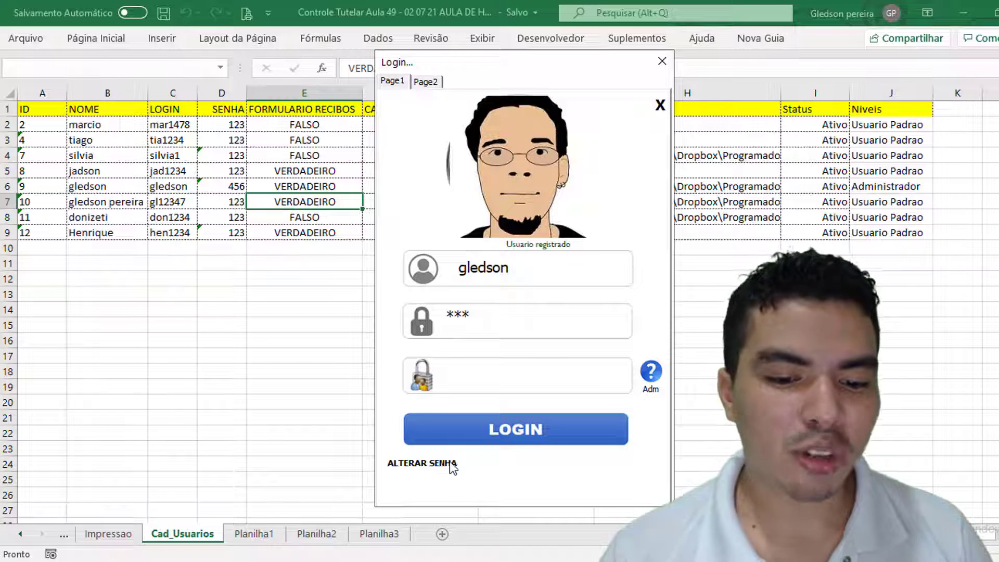
- Open ALTERAR SENHA, visit the registration page and back, close the panel, and return to VBA
left_click(449, 464)
left_click_drag(466, 67, 465, 14)
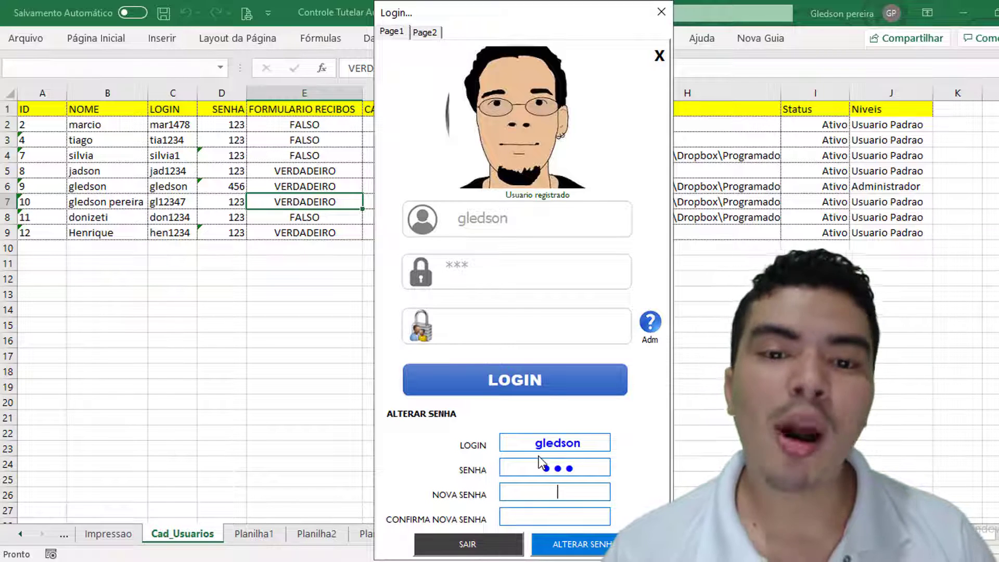
left_click(653, 326)
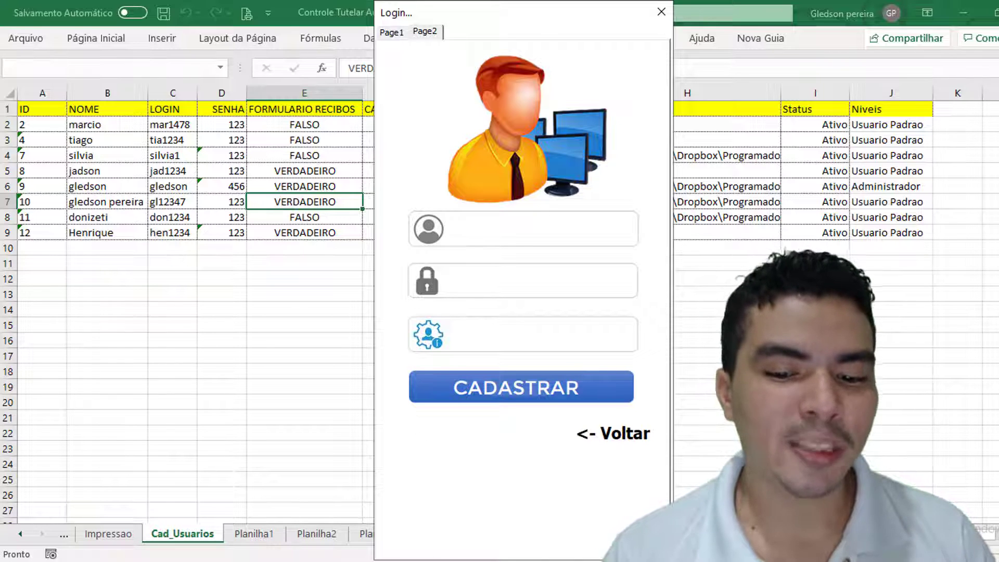
left_click(627, 433)
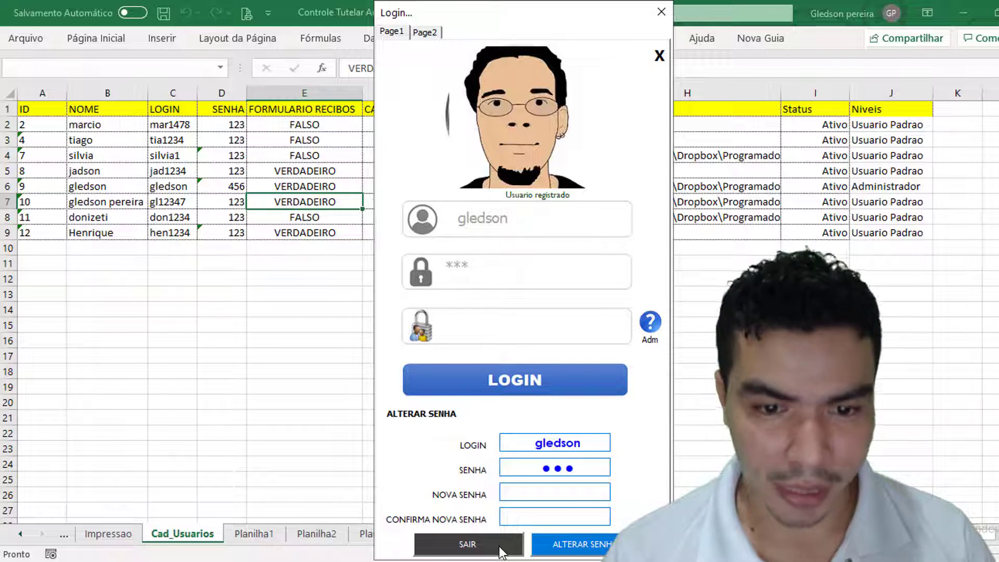
left_click(468, 544)
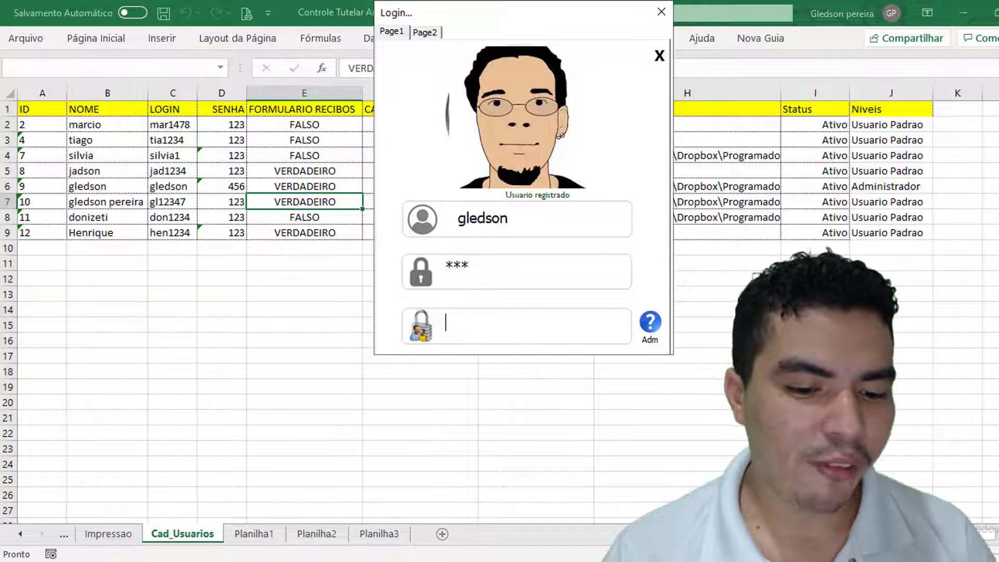
left_click(342, 486)
- Change FrmLogin.Height in the SAIR button's BtnEsconder_Click from 350 to 450 and run the form
key("shift+F7")
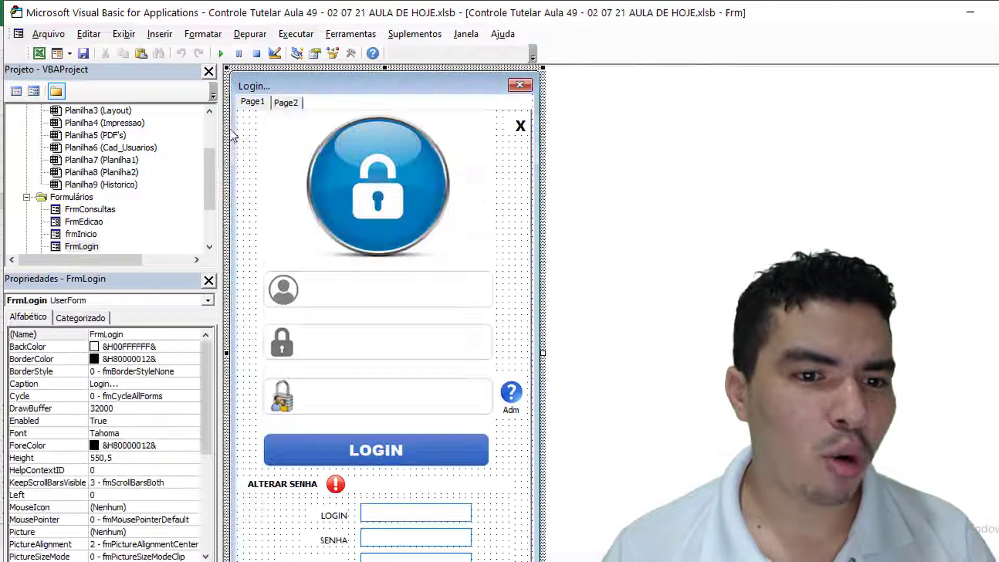
scroll(650, 472, "down", 3)
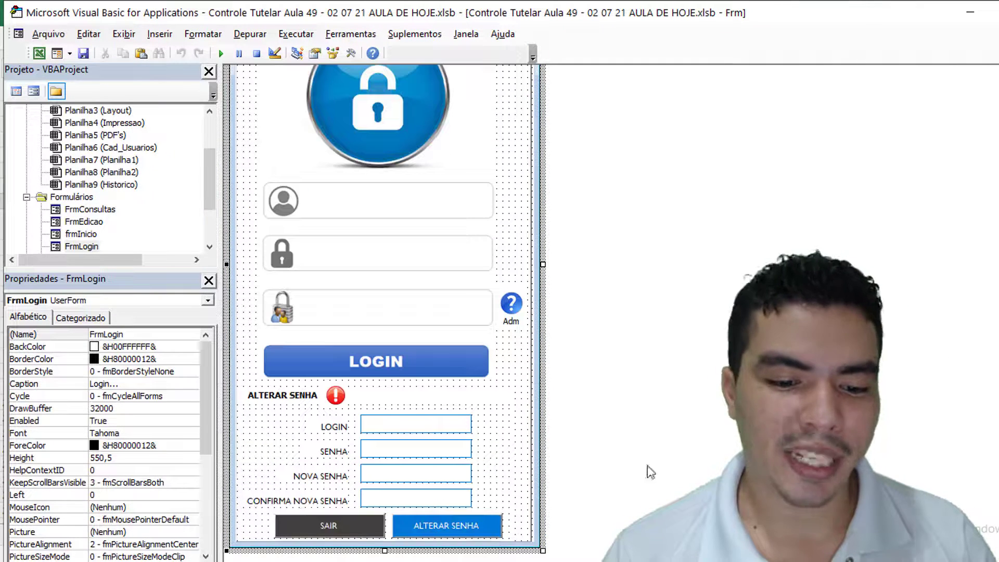
double_click(324, 526)
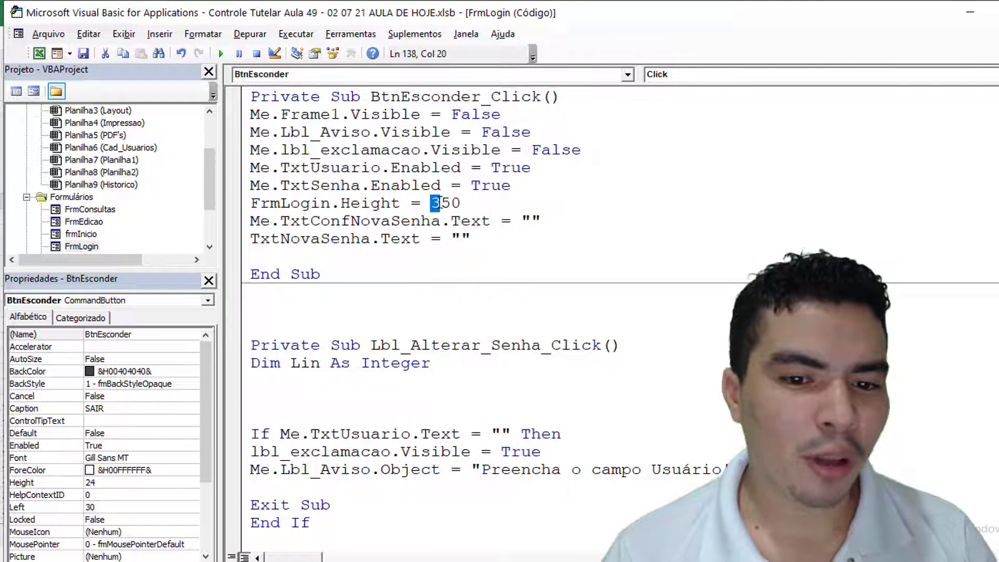
type("4")
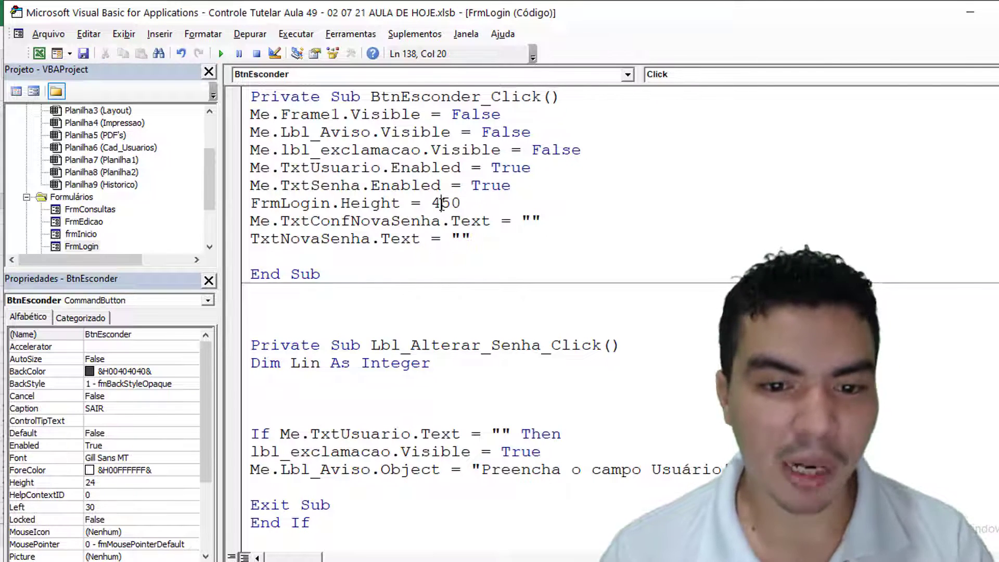
left_click(221, 53)
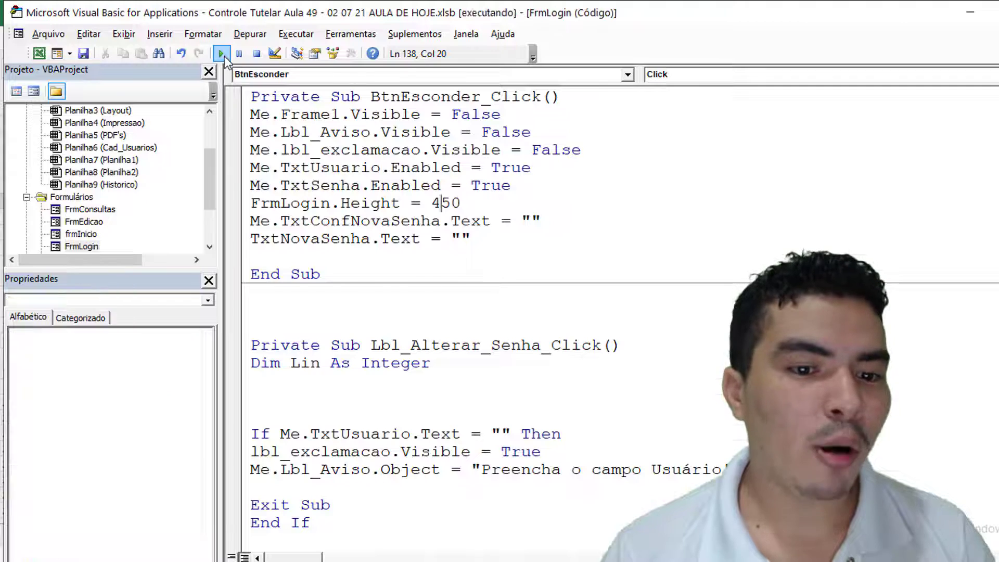
- Enter the username and password, then show and hide the change-password section
left_click(486, 276)
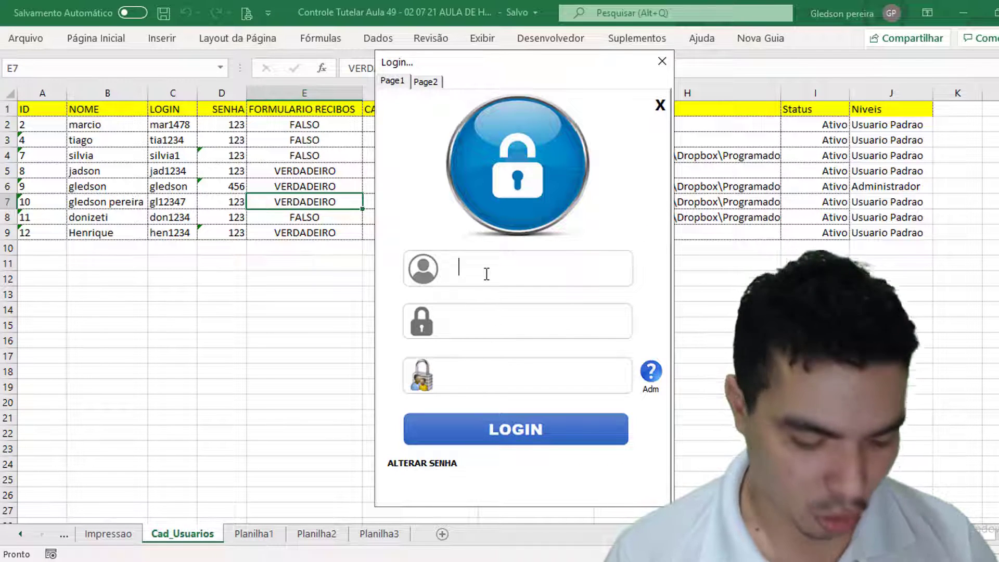
type("gledson")
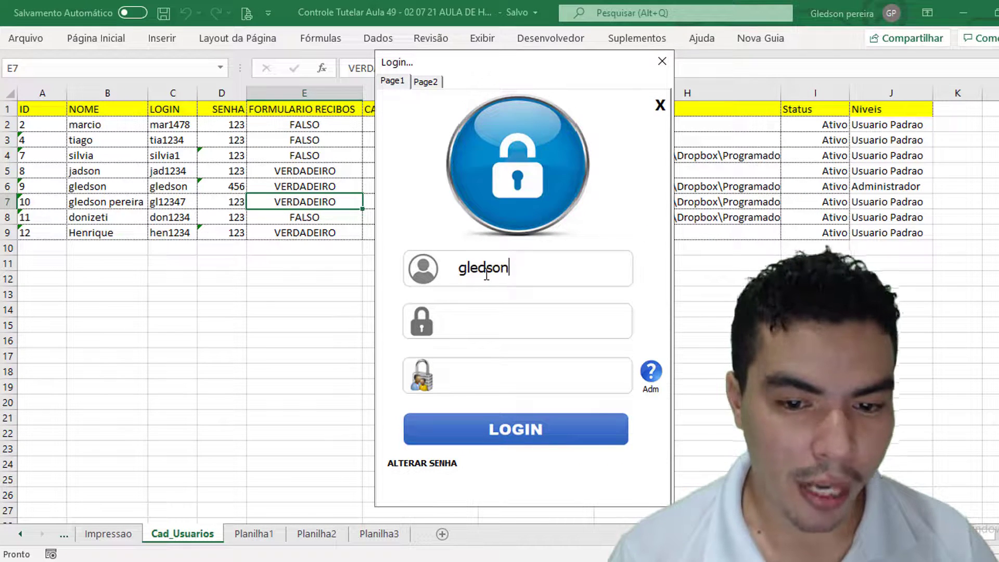
left_click(494, 316)
type("45")
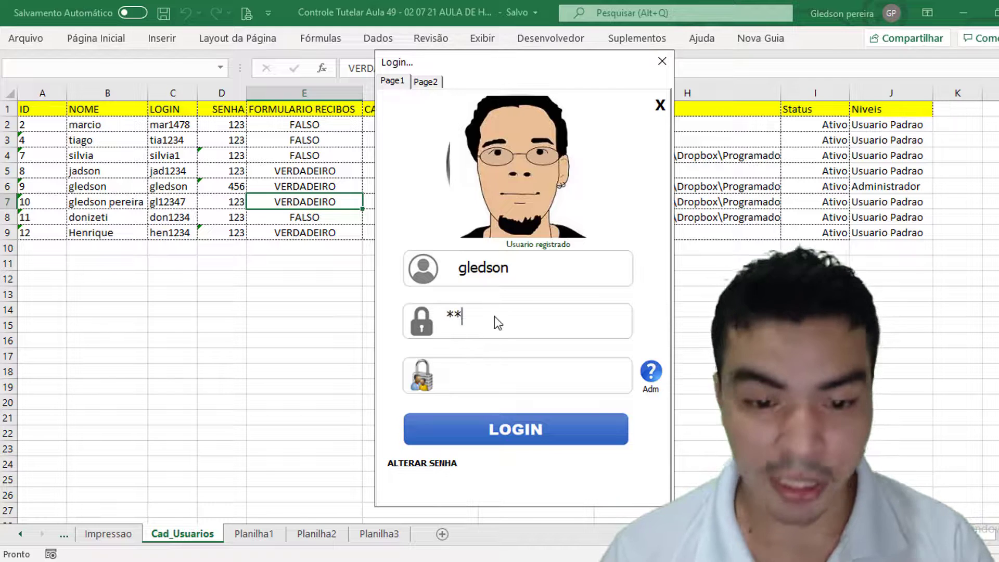
type("6")
left_click(443, 465)
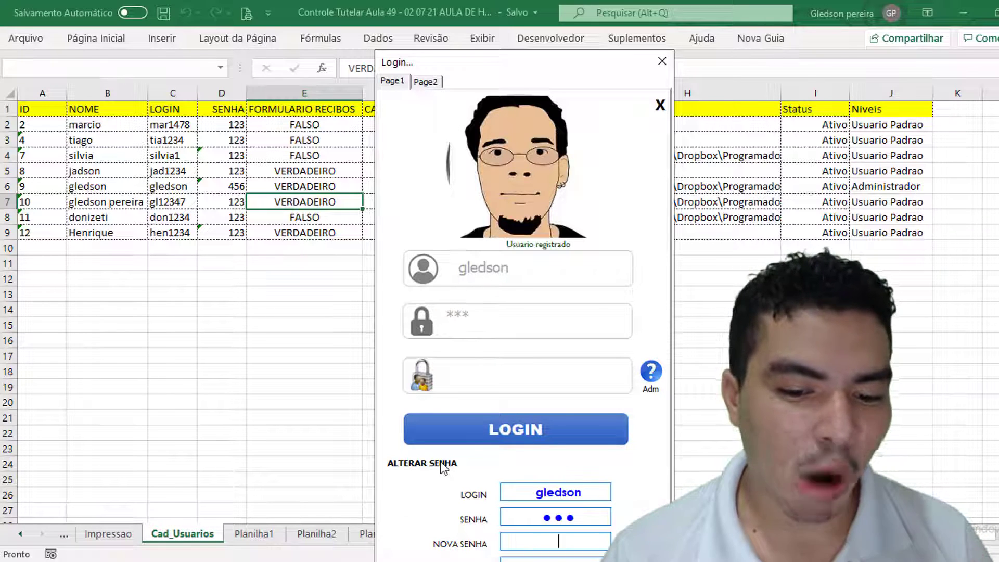
left_click_drag(471, 65, 474, 17)
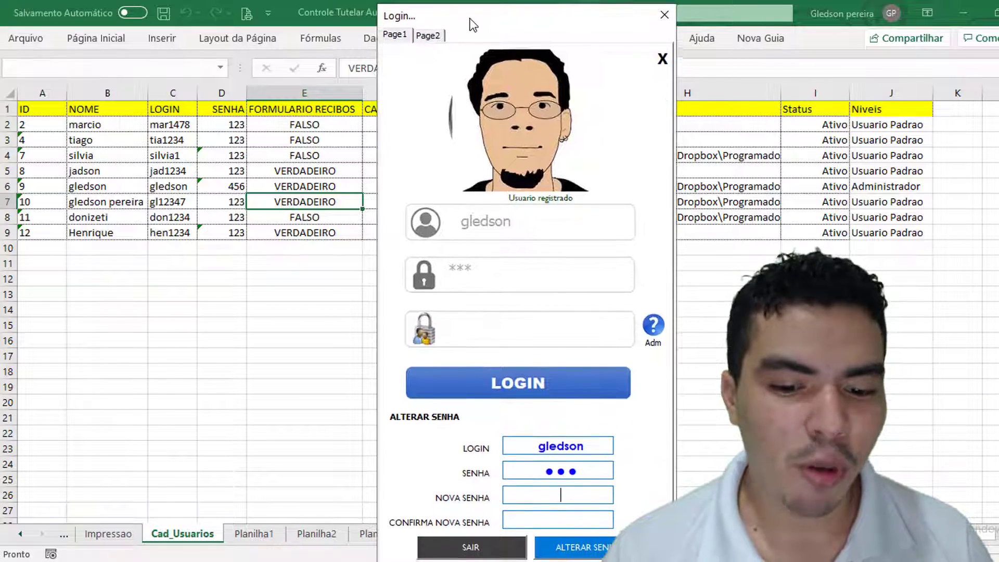
left_click(476, 546)
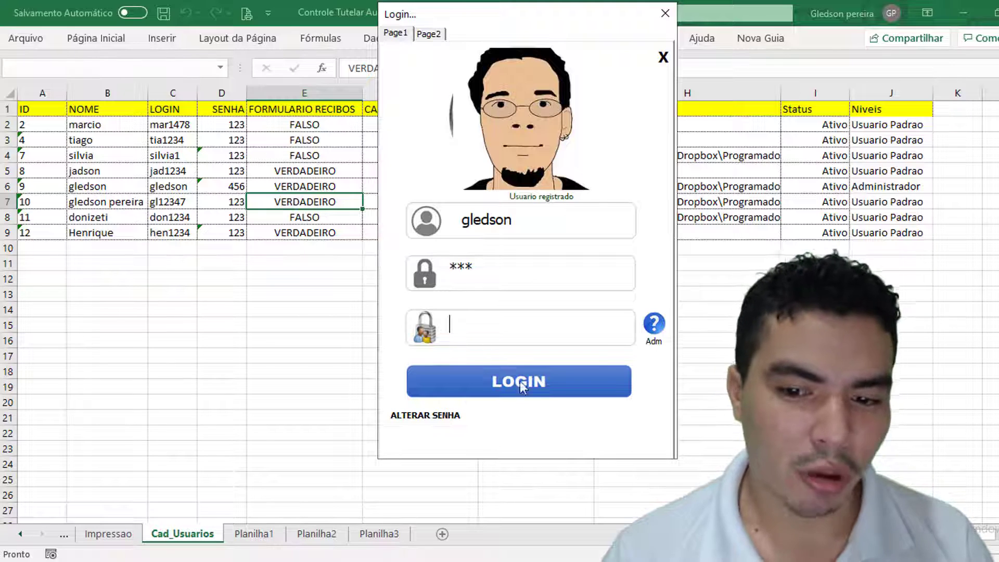
- Visit the registration page, return, log in, and dismiss the welcome message
left_click(654, 326)
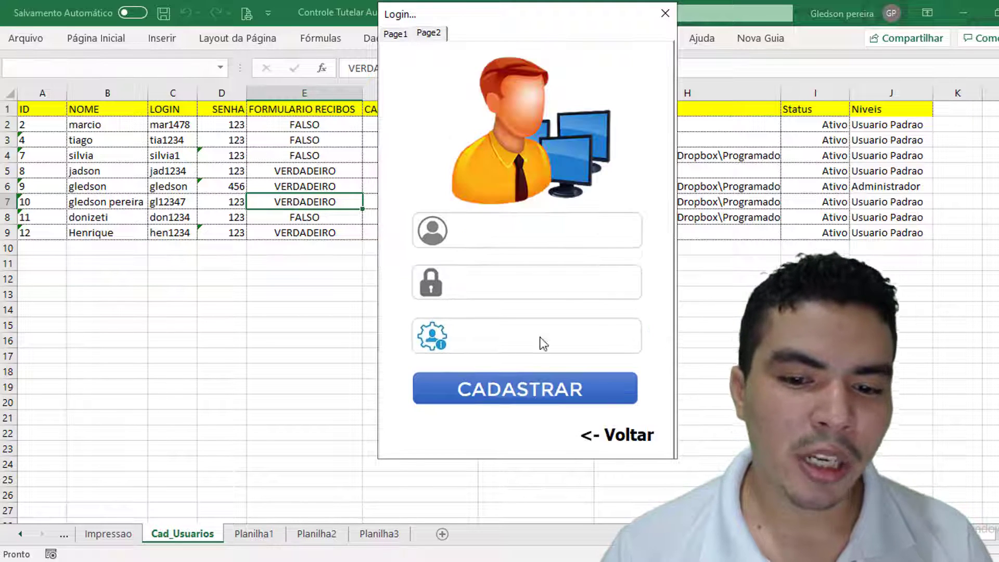
left_click(630, 432)
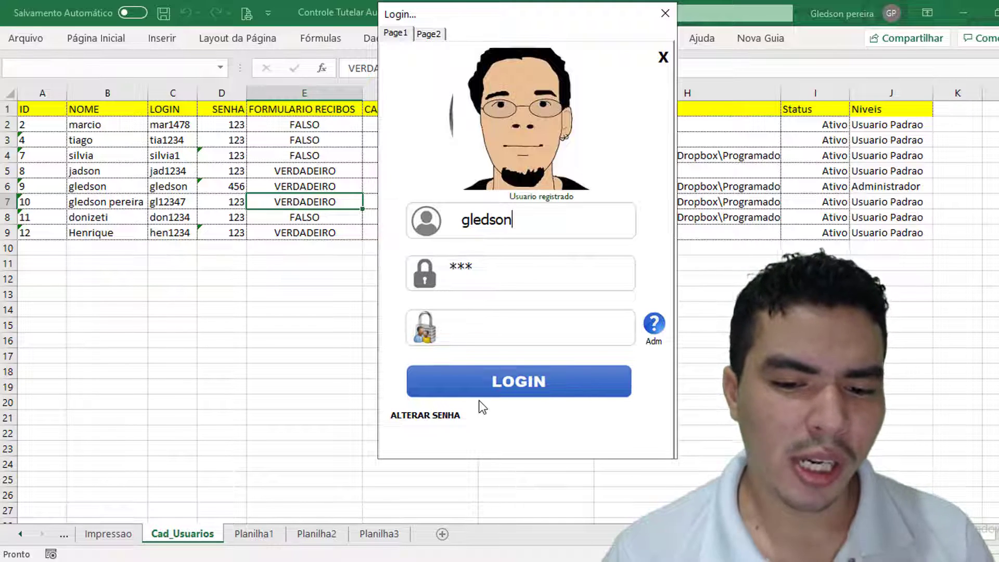
left_click(511, 382)
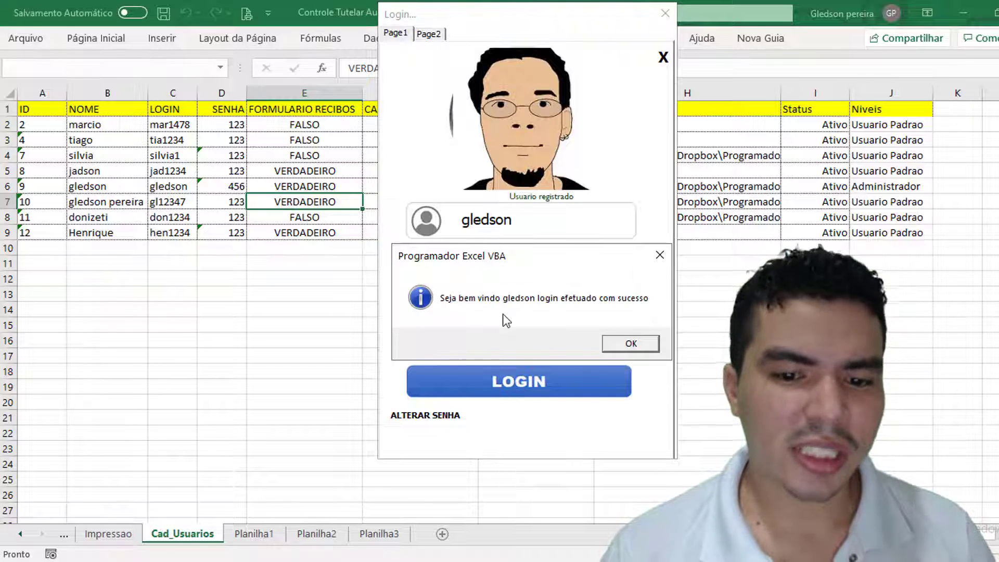
left_click(631, 343)
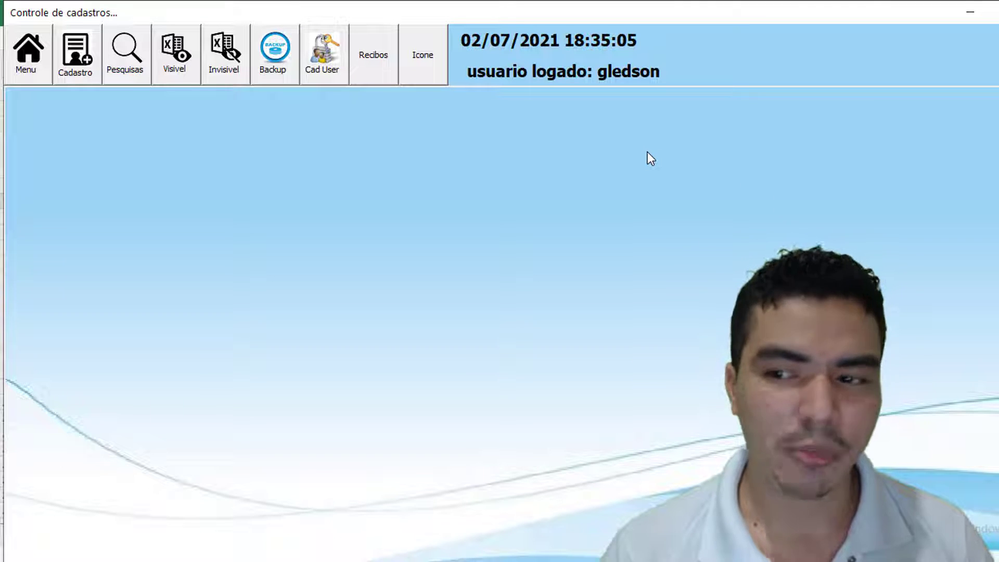
- Close the Controle de cadastros form and confirm closing the workbook
left_click(996, 10)
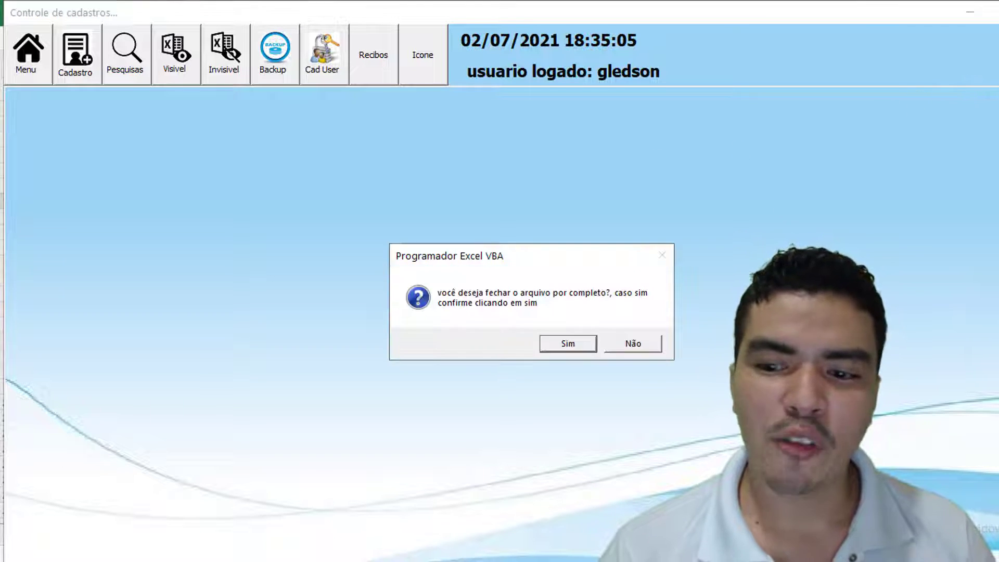
left_click(568, 344)
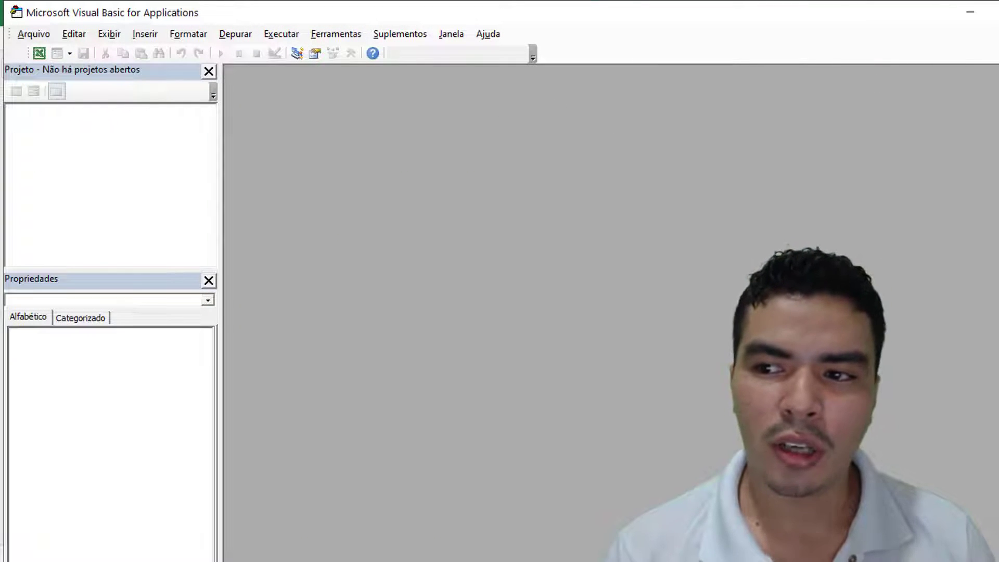
- Close the empty VBA editor, reopen AULA DE HOJE, and enter the username and password
left_click(991, 11)
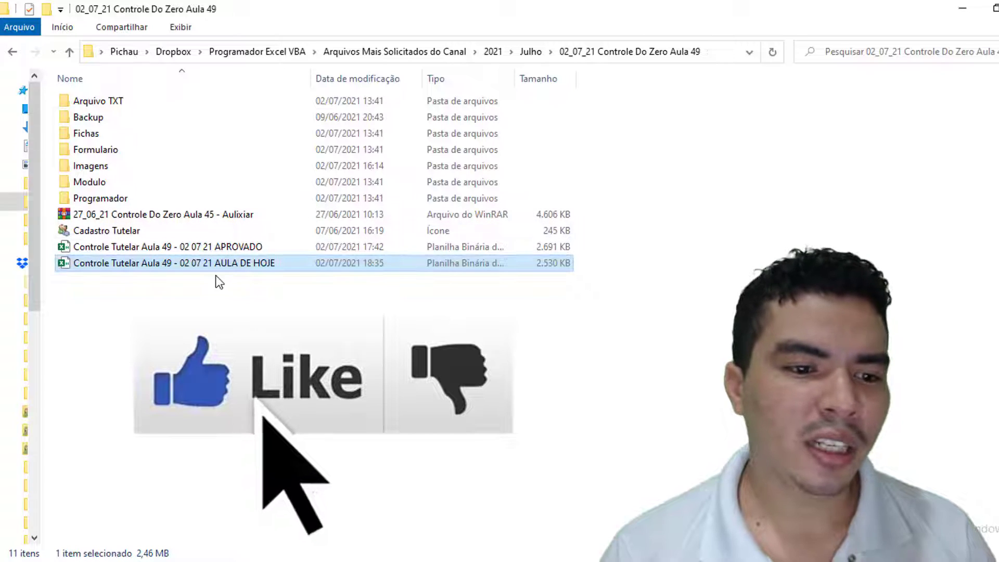
double_click(285, 270)
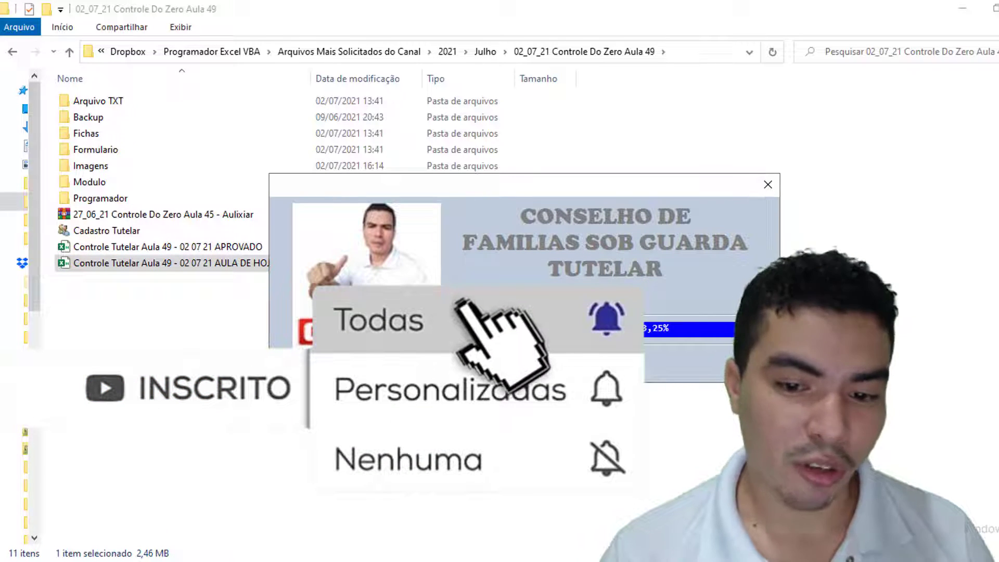
left_click(479, 267)
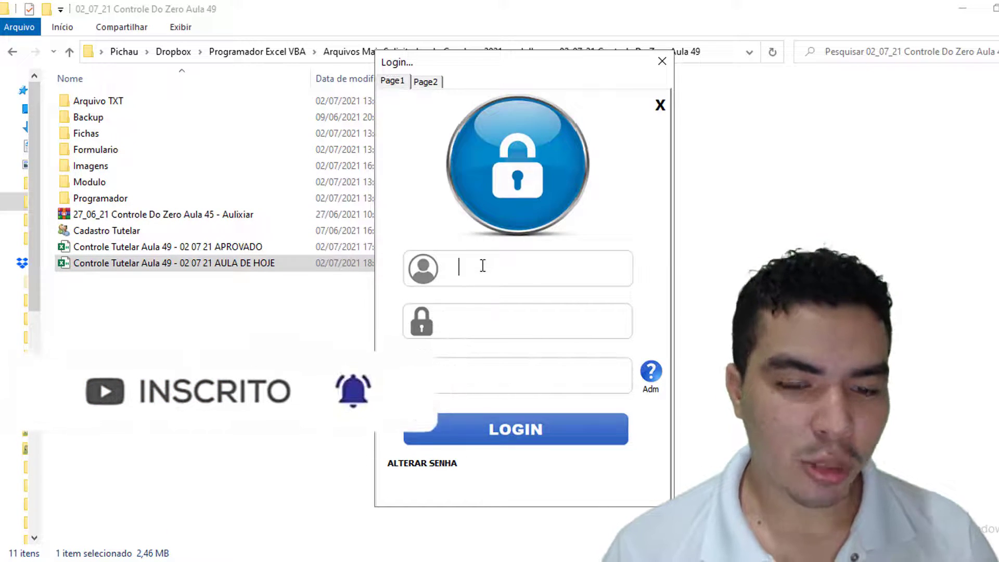
type("gledso")
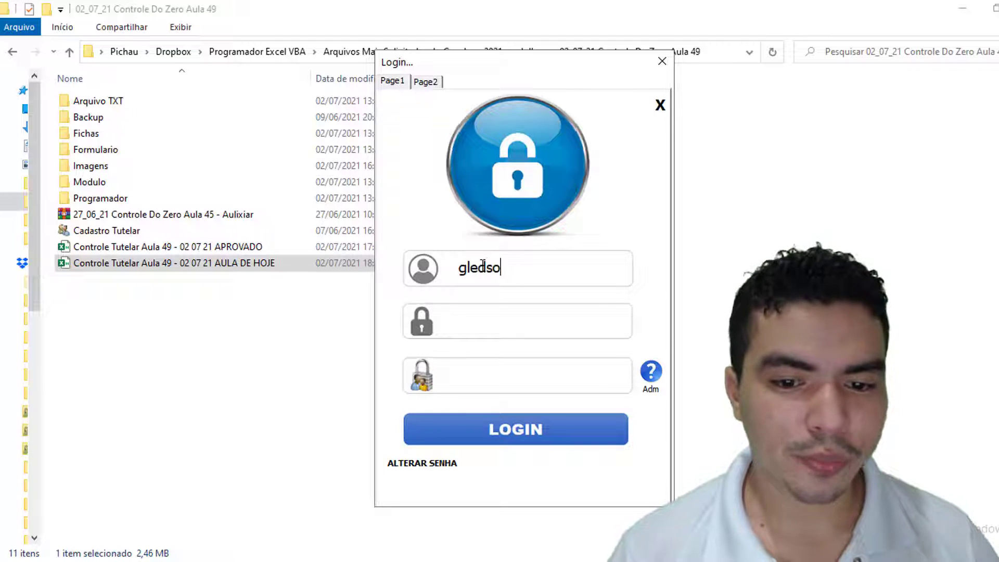
type("n")
key("Tab")
type("1")
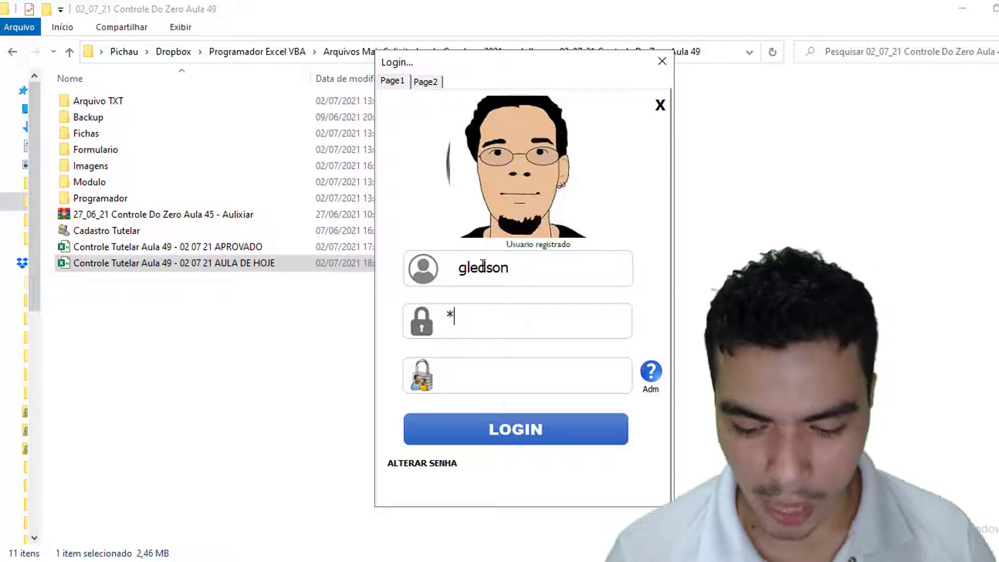
type("23")
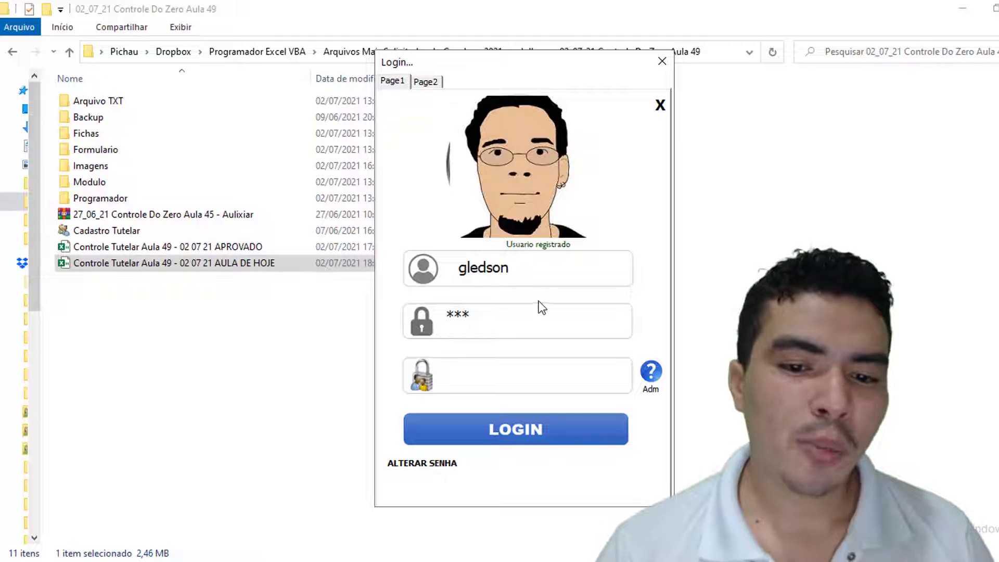
- Expand ALTERAR SENHA, check the registration page and back, then log in and dismiss the message
left_click(440, 465)
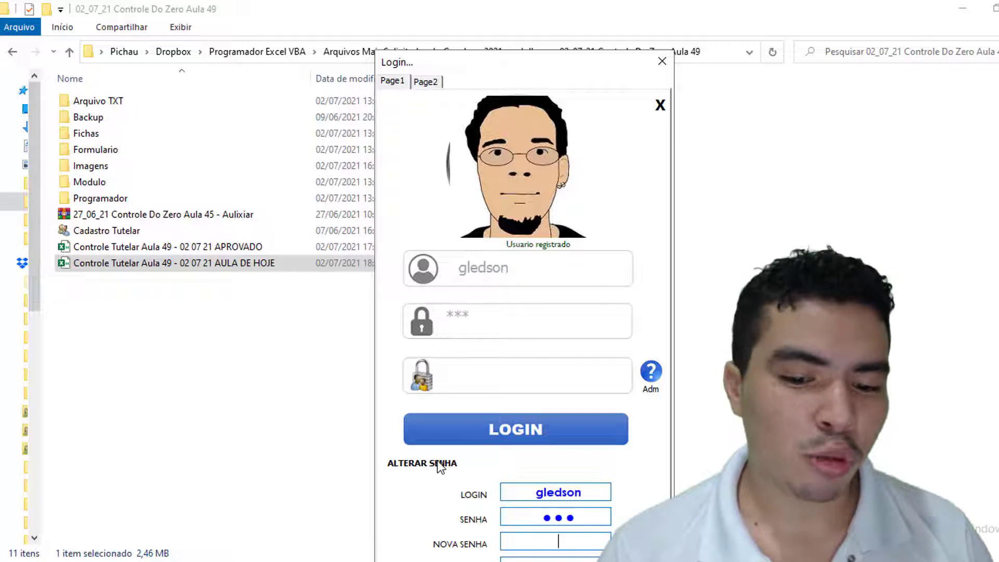
left_click_drag(464, 66, 465, 44)
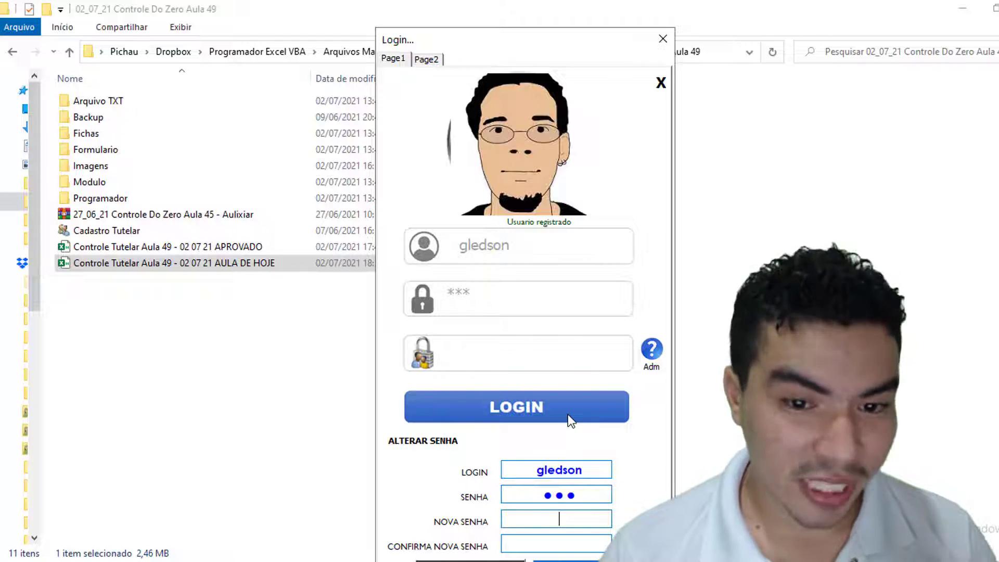
left_click(651, 351)
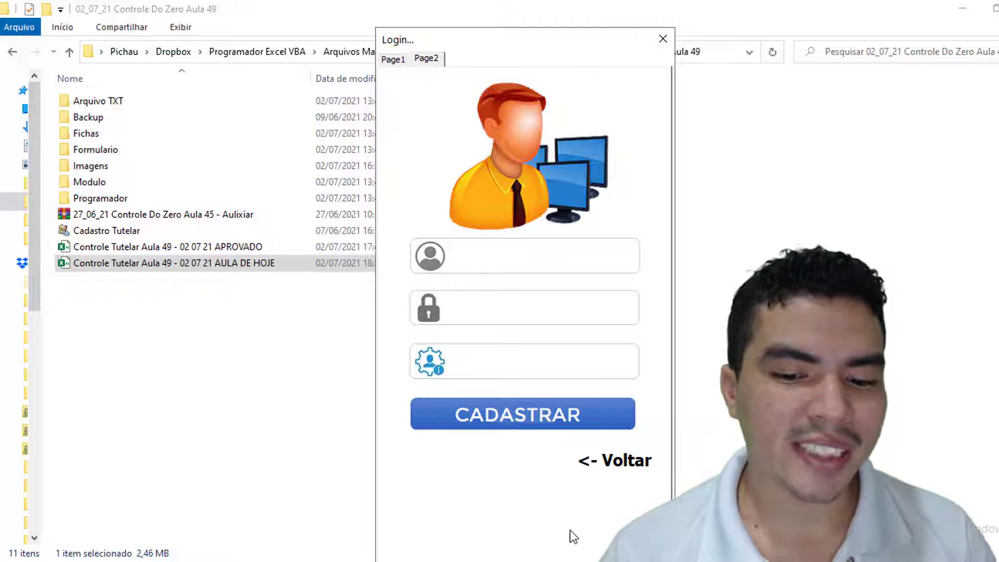
left_click(608, 461)
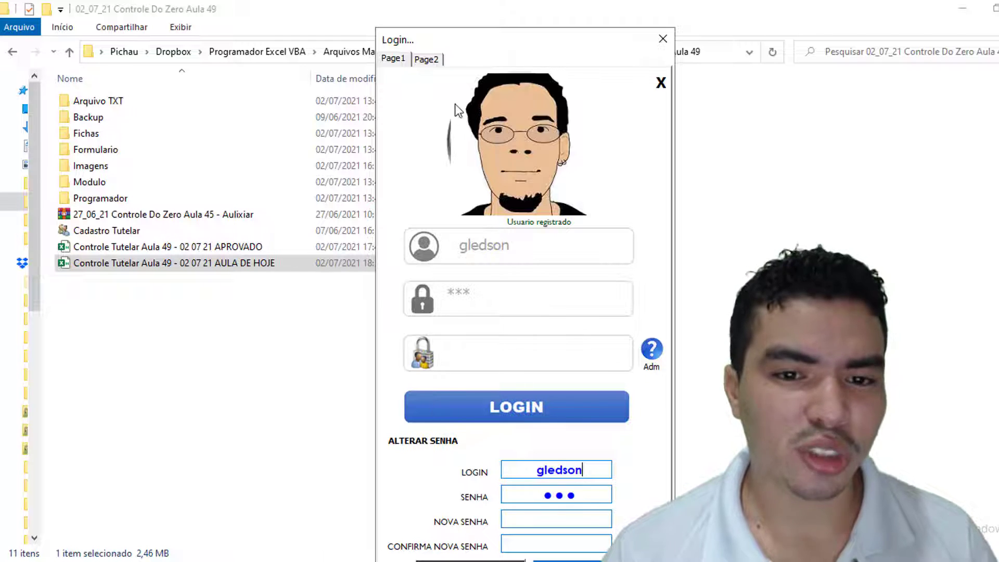
left_click(464, 411)
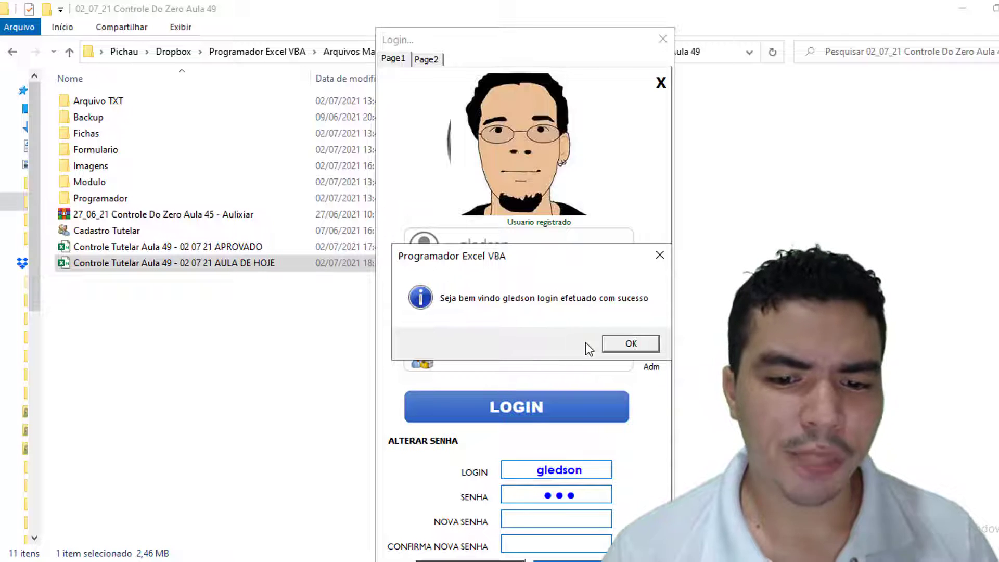
left_click(631, 343)
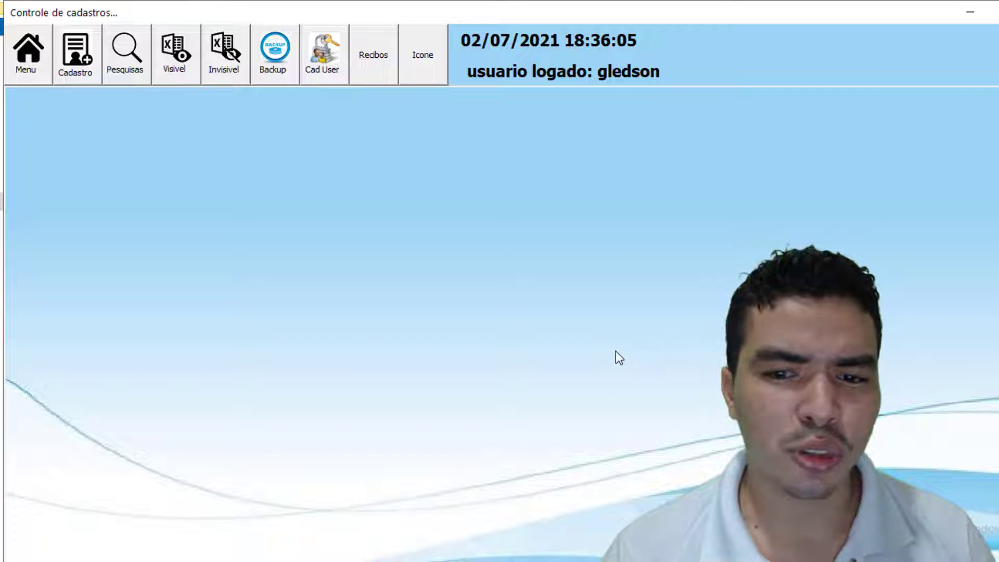
- Close the main form keeping the workbook, then open FrmLogin's code via Developer > Visual Basic
left_click(990, 11)
left_click(632, 343)
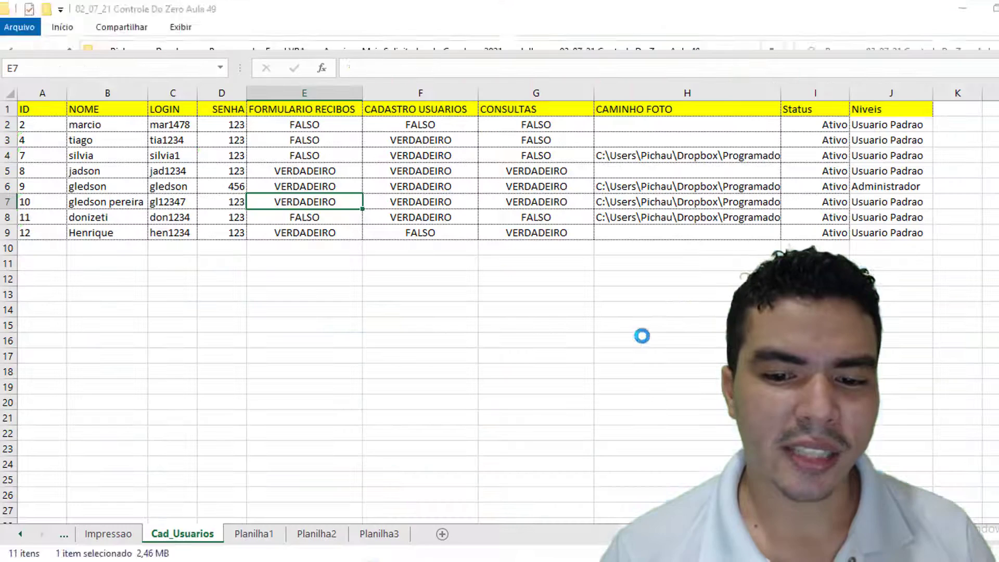
left_click(551, 38)
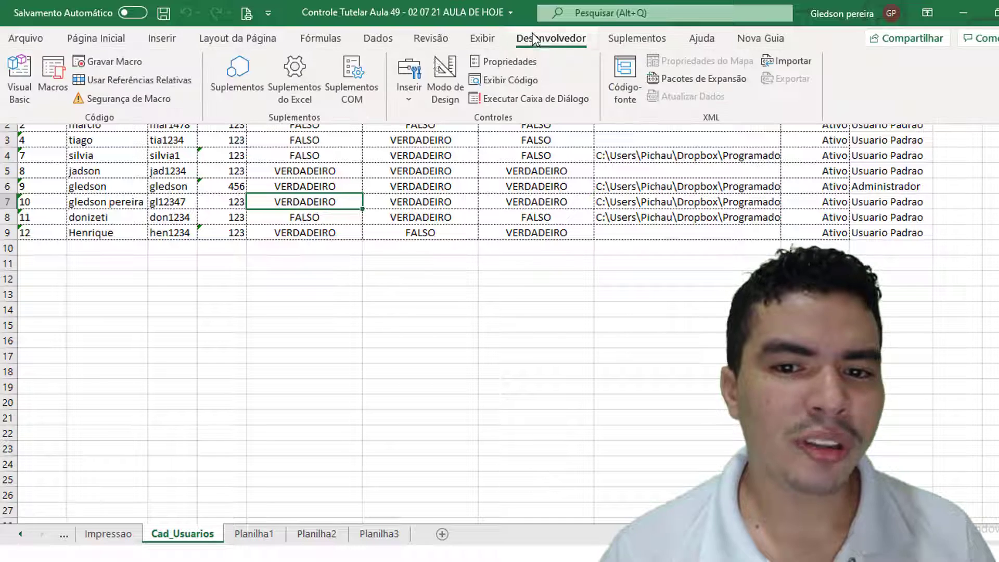
left_click(19, 78)
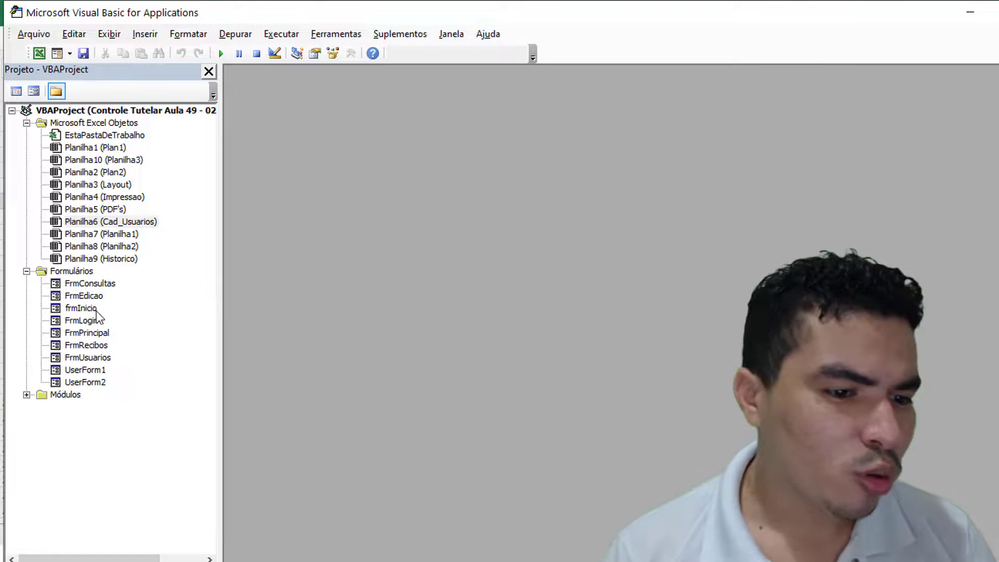
double_click(81, 320)
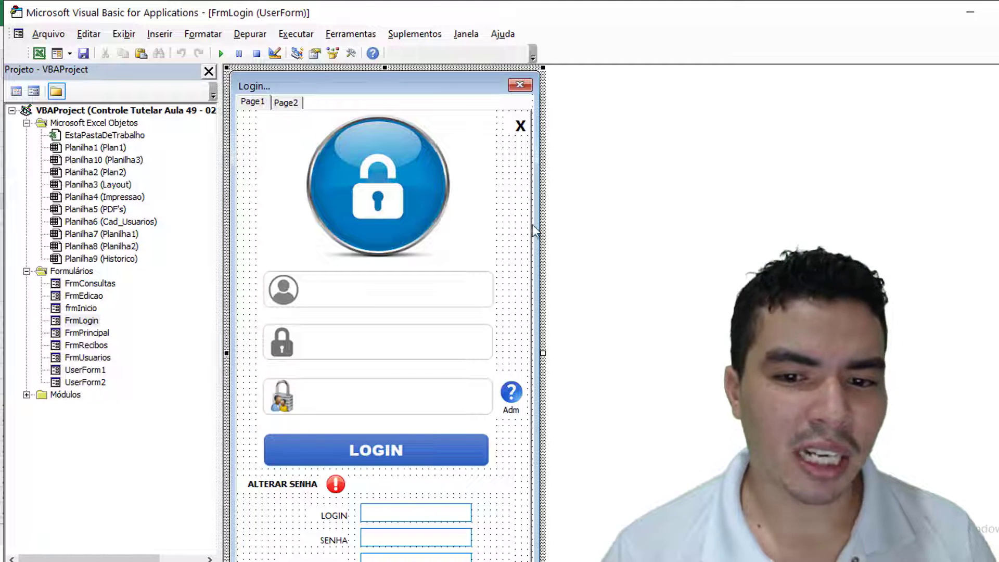
key("F7")
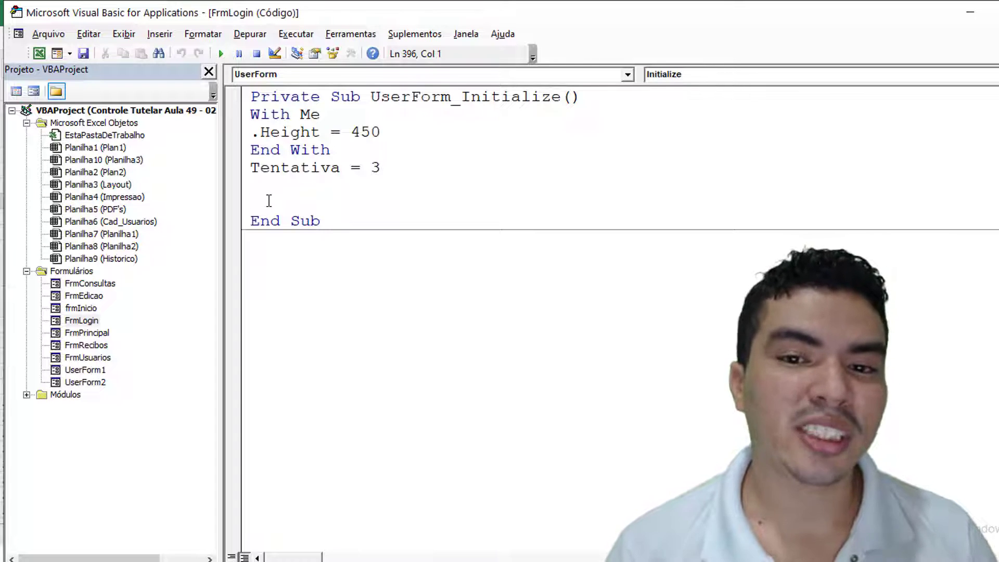
- Add Me.MultiPage1.Style = fmTabStyleNone to UserForm_Initialize to hide the tabs
type("m")
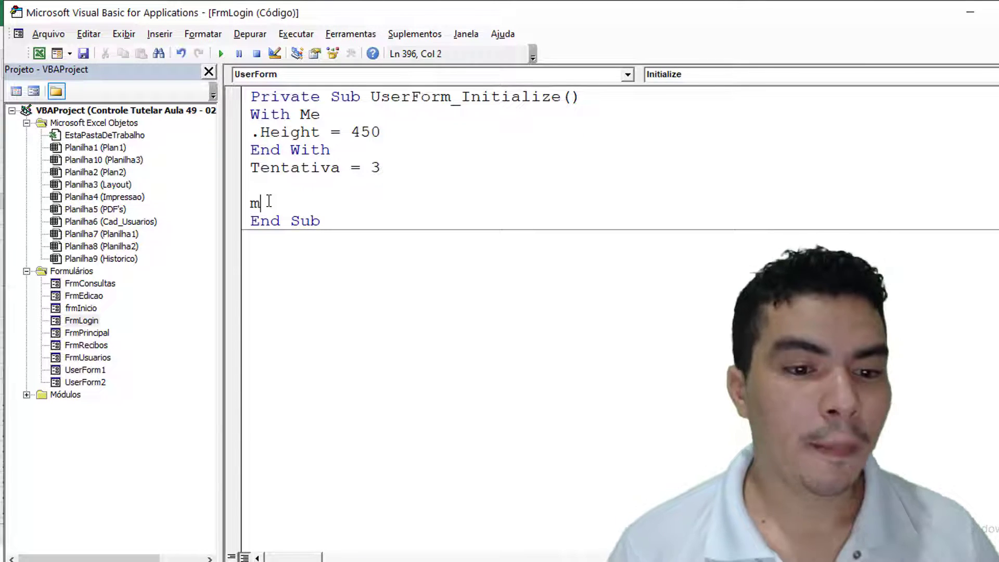
type("e.mu")
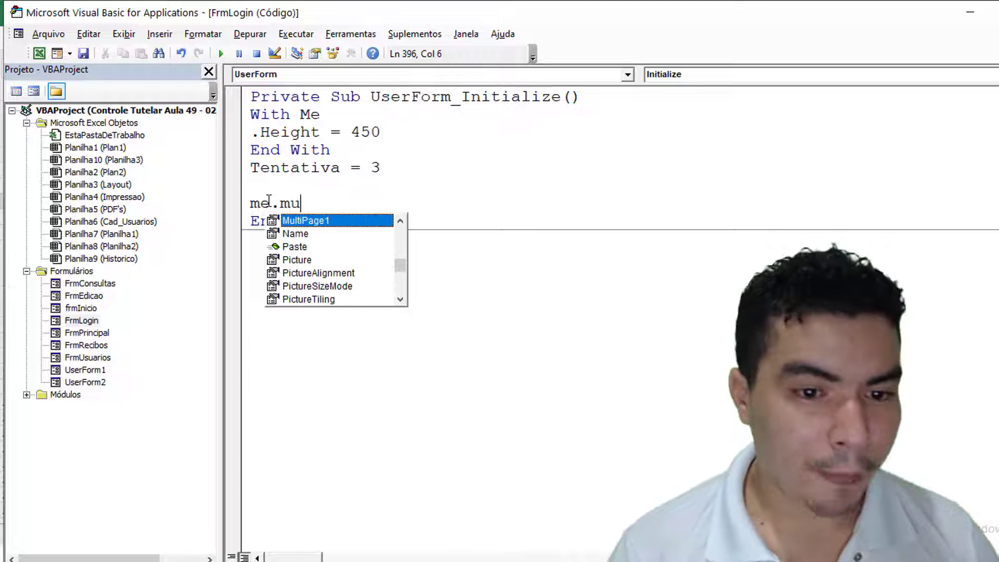
key("Tab")
type(".s")
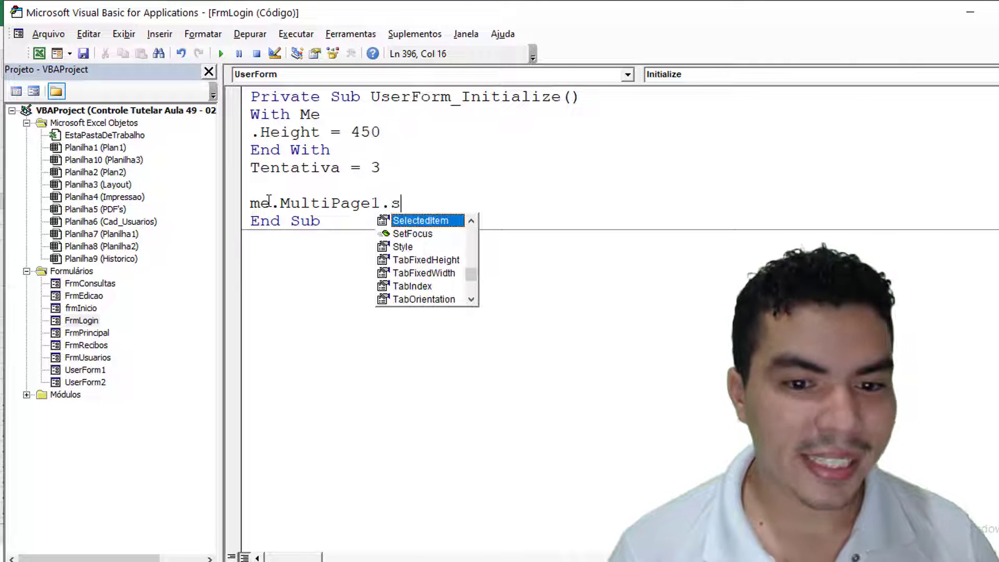
type("t")
key("Tab")
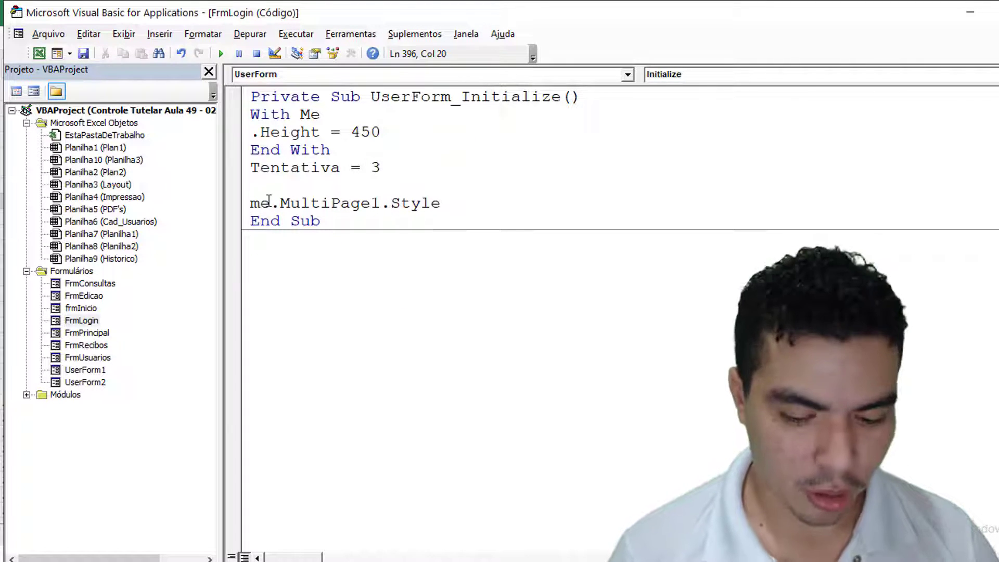
type(" =")
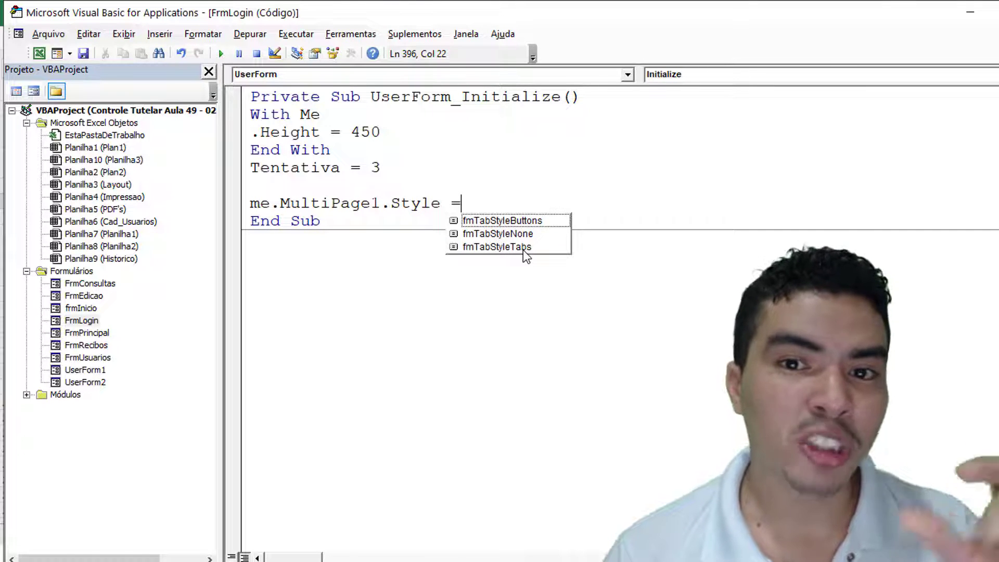
double_click(524, 234)
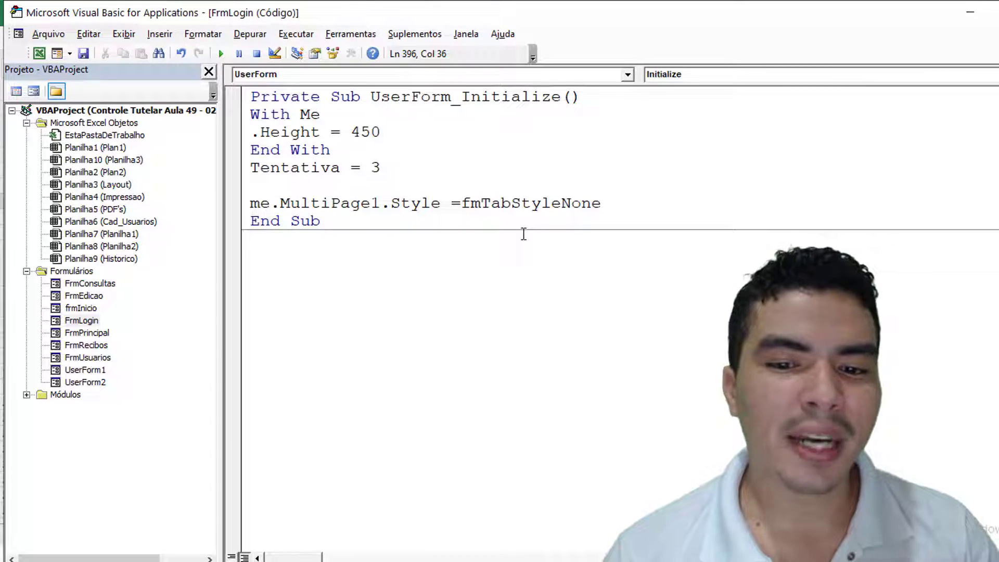
key("Return")
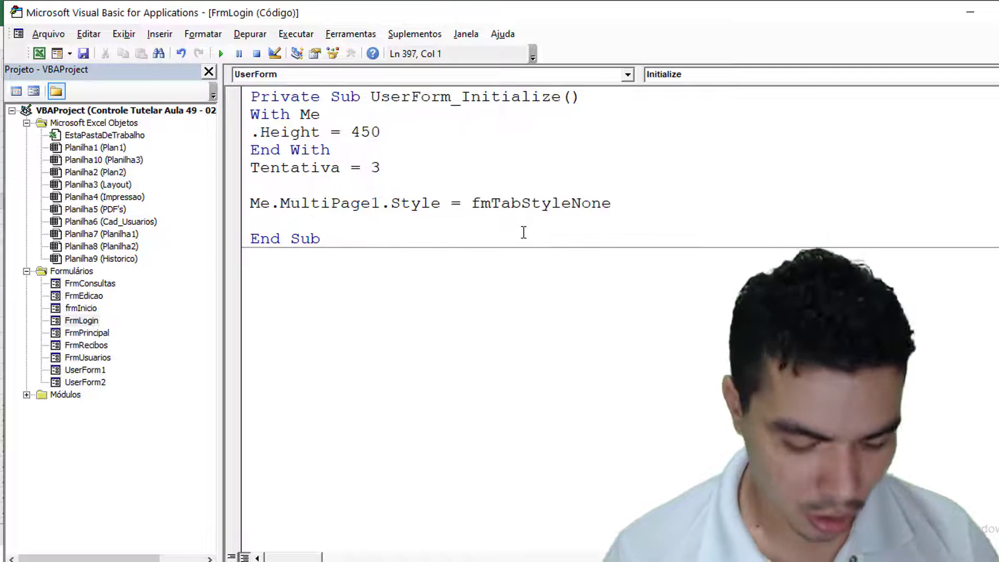
- Add Me.MultiPage1.Value = 0 on the next line and return to the FrmLogin designer
type("me.mul")
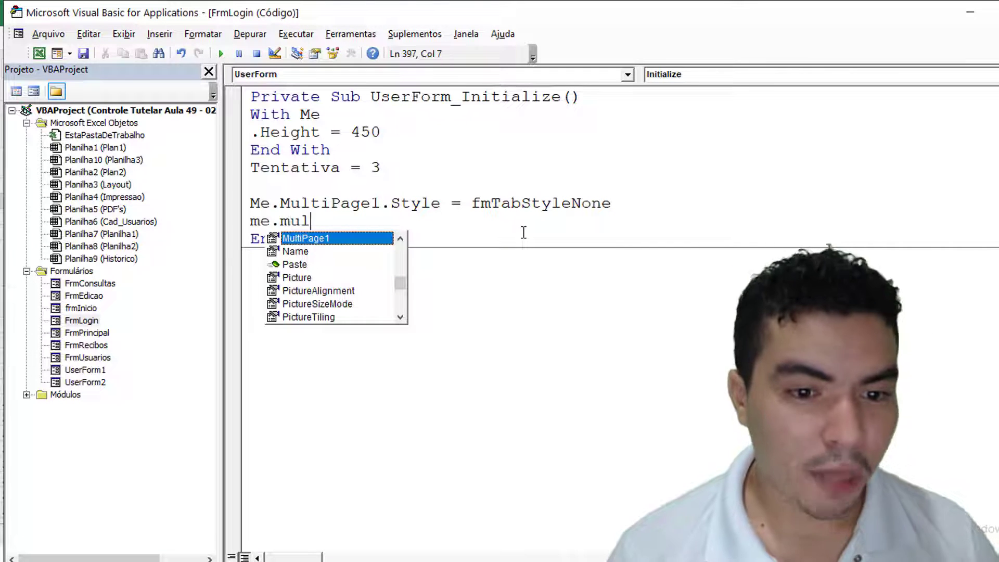
key("Tab")
type(".va")
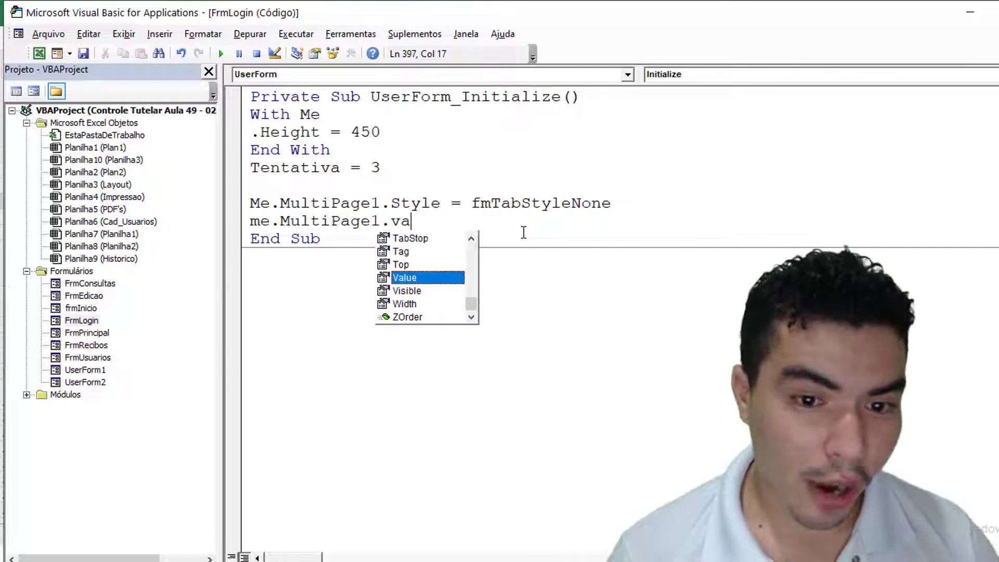
key("Tab")
type("= 0")
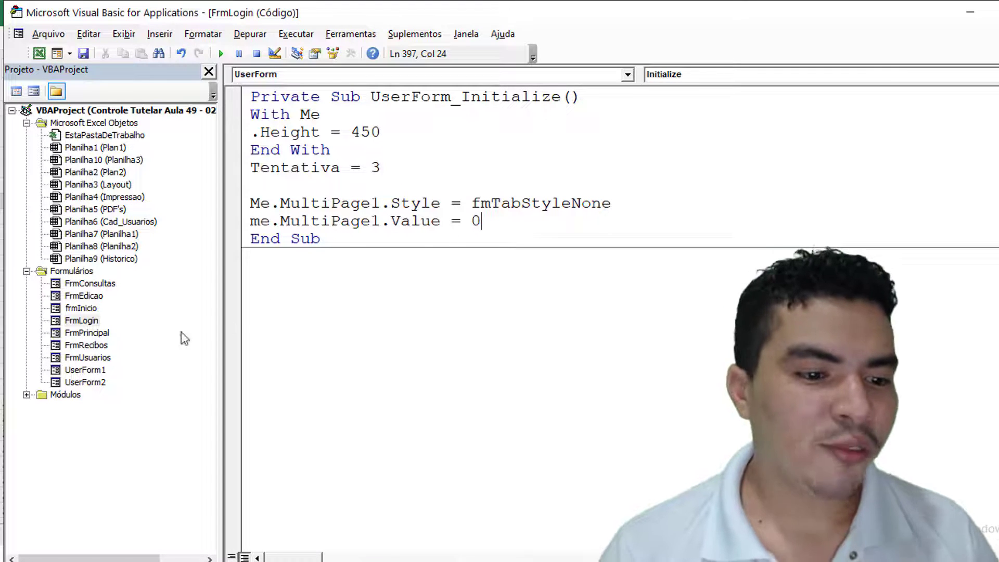
double_click(79, 321)
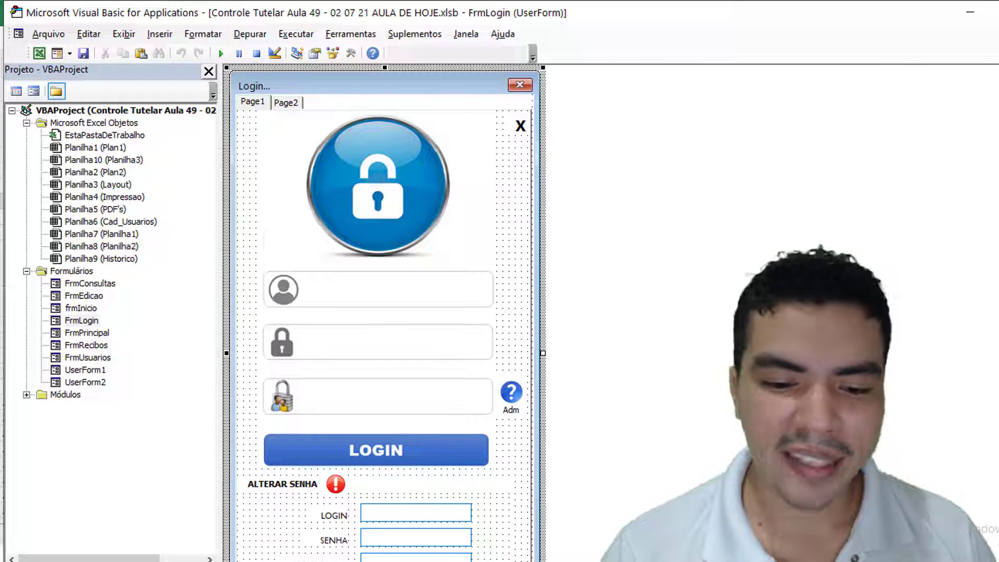
- Check the SAIR button's code line setting FrmLogin.Height to 450, then return to the designer
scroll(383, 312, "down", 1)
double_click(364, 556)
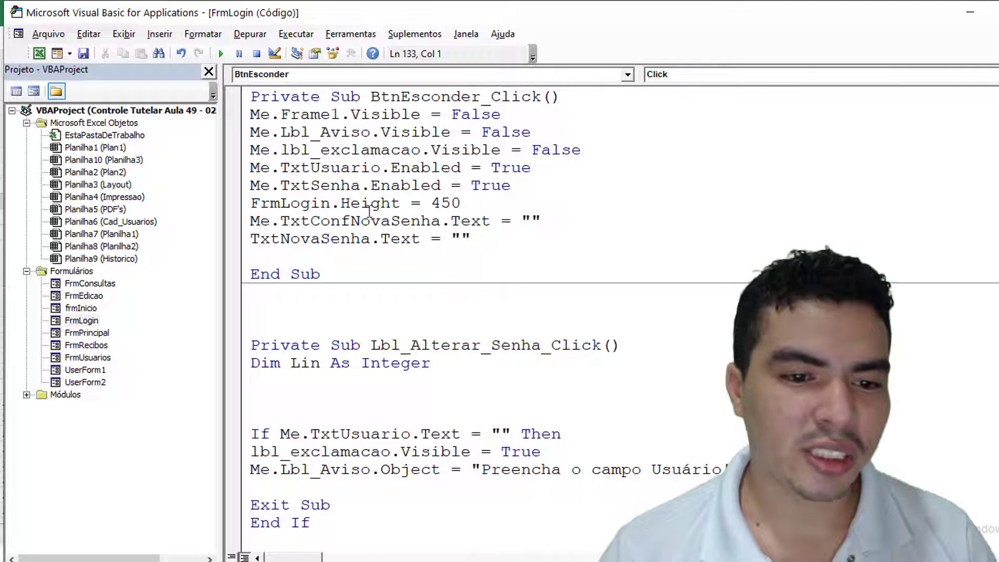
left_click_drag(251, 204, 461, 204)
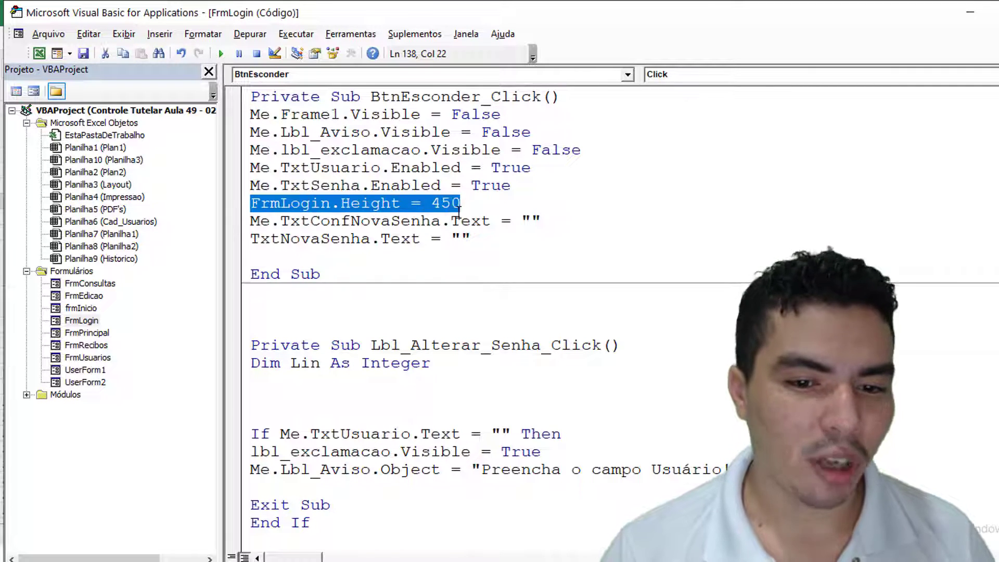
double_click(81, 321)
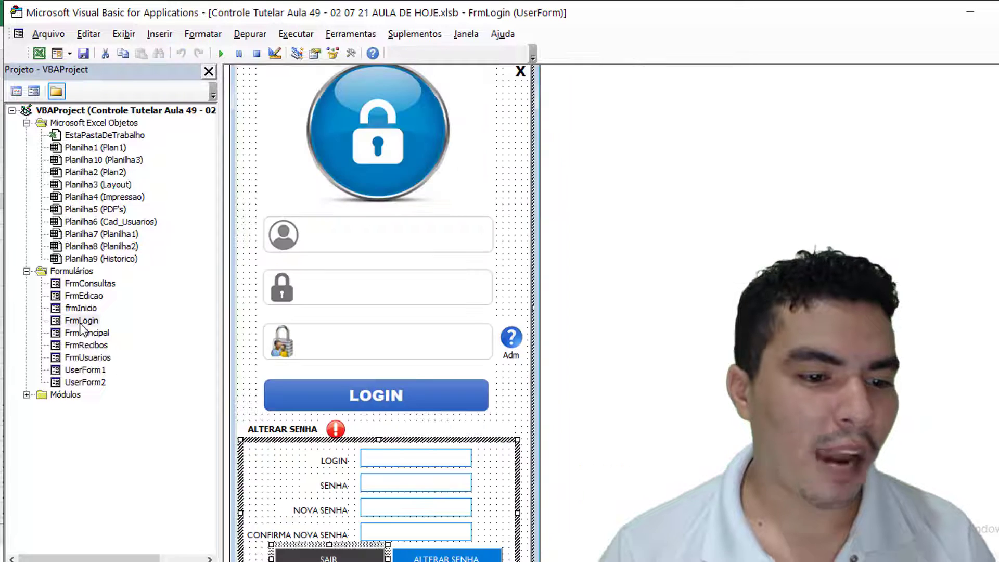
- Add FrmLogin.Height = 450 to LblAdm_Click after the page switch
double_click(511, 341)
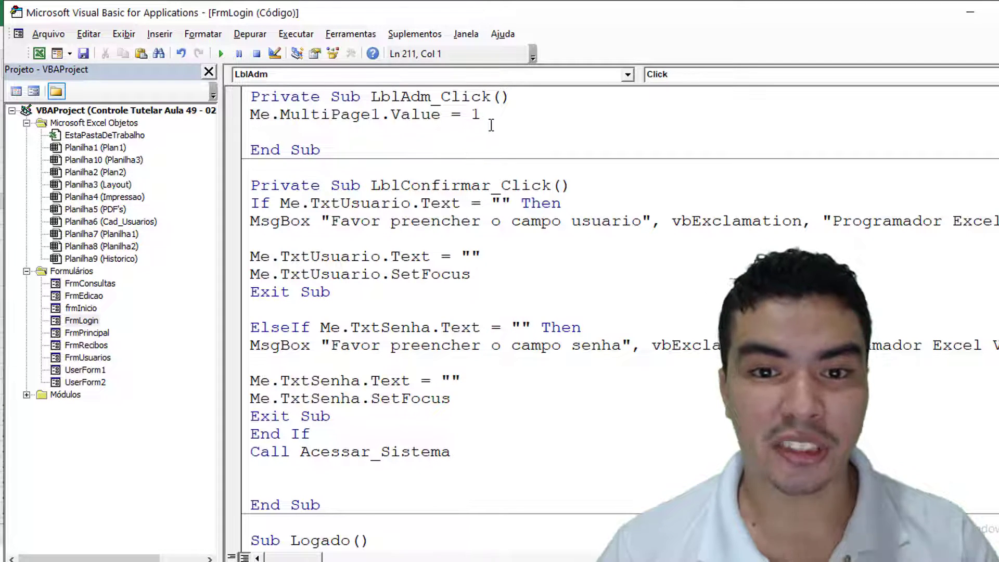
left_click(320, 133)
type("FrmLogin.Height = 450")
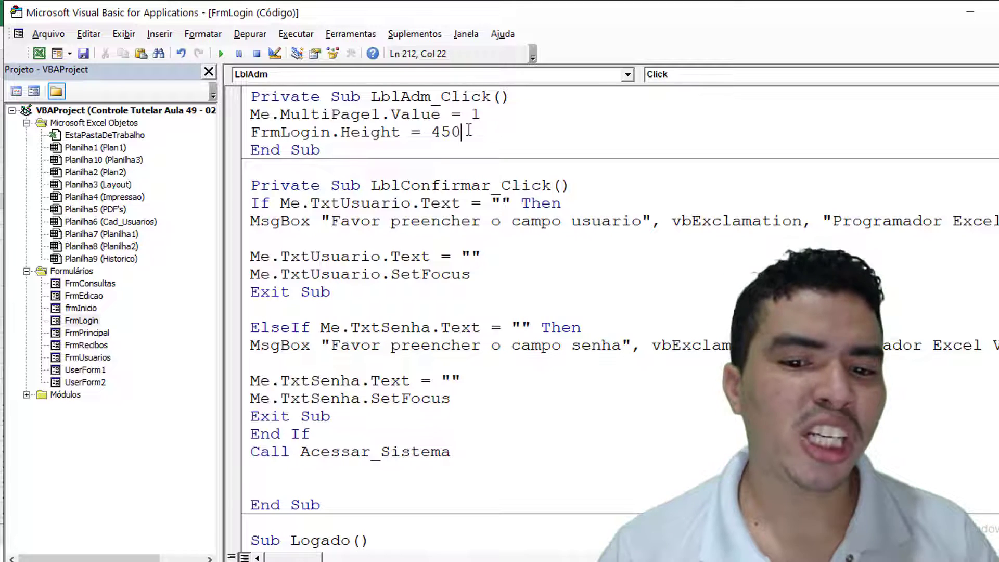
left_click(250, 114)
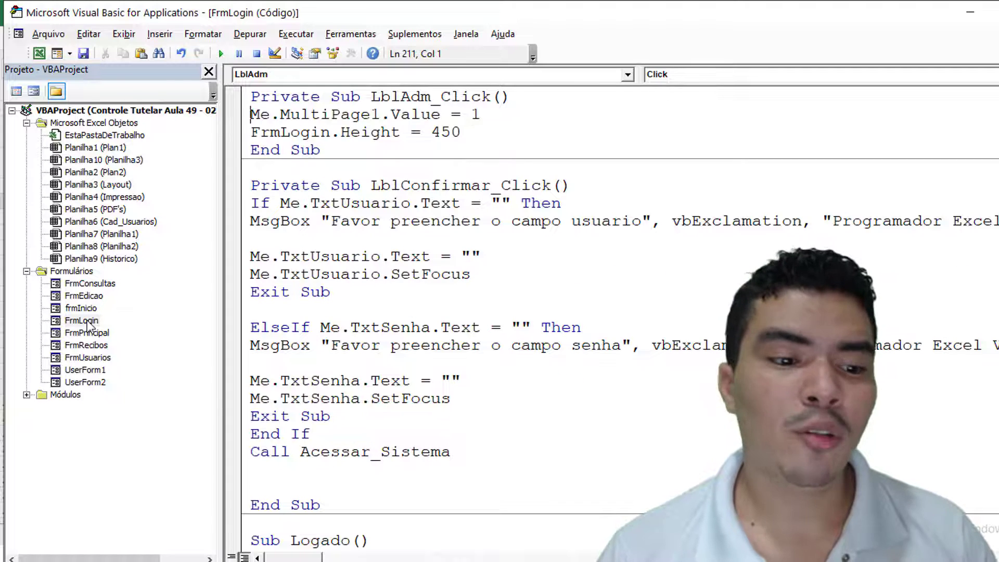
- Add FrmLogin.Height = 450 to Page2's LblVoltar_Click and run the form
double_click(88, 322)
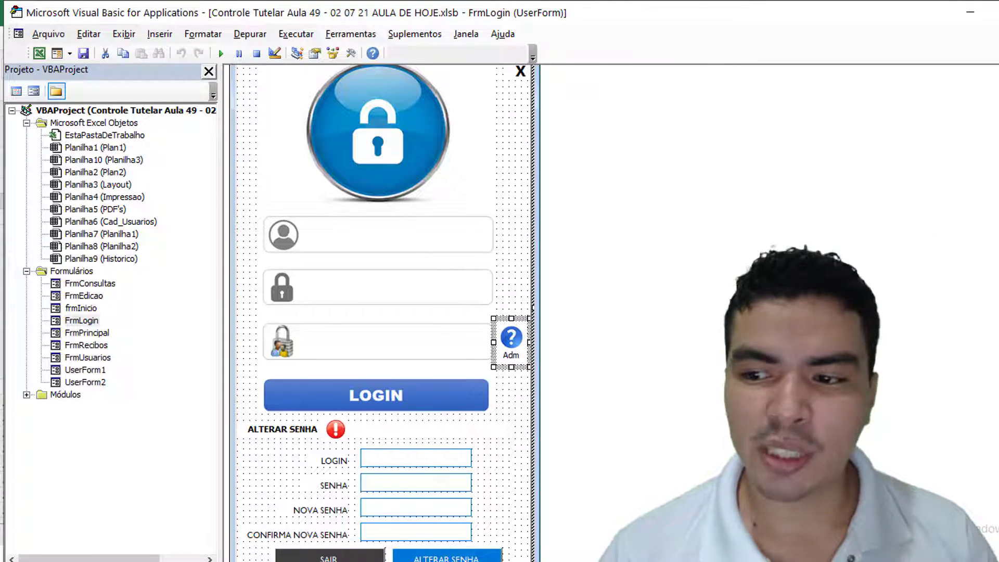
scroll(560, 154, "up", 2)
left_click(285, 103)
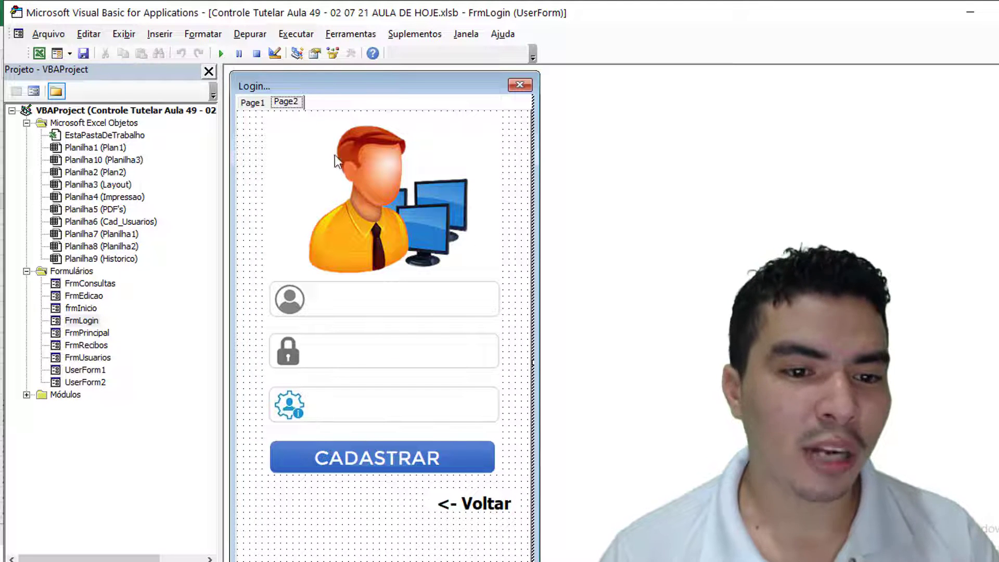
double_click(479, 505)
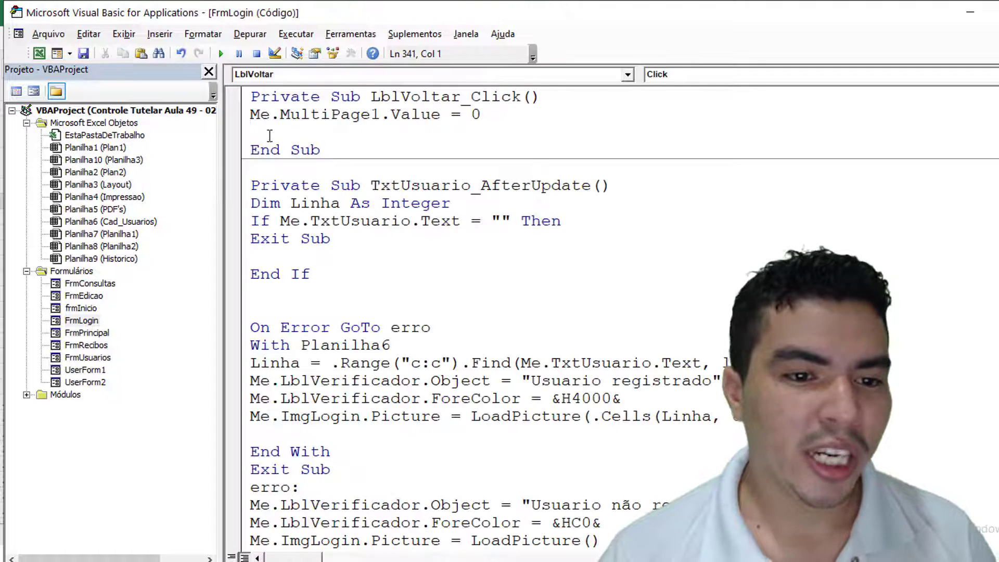
type("FrmLogin.Height = 450")
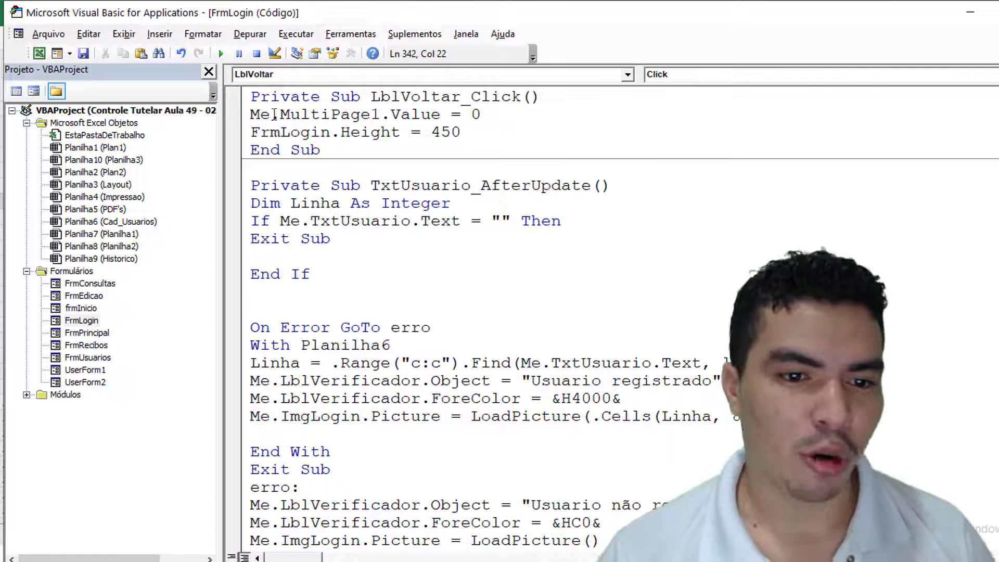
left_click(222, 54)
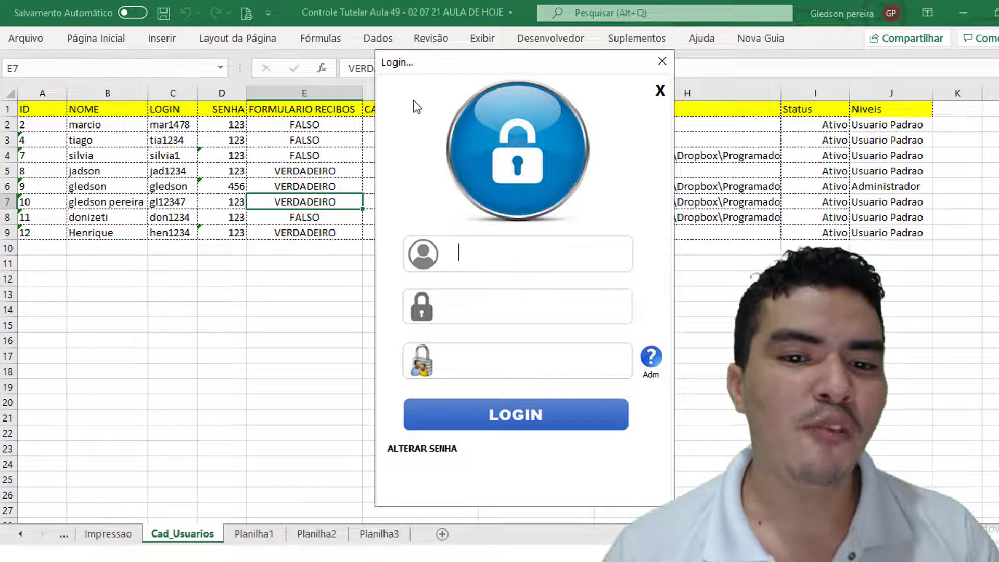
- Attempt a login with the registered username and dismiss the Acesso Negado message
type("gle")
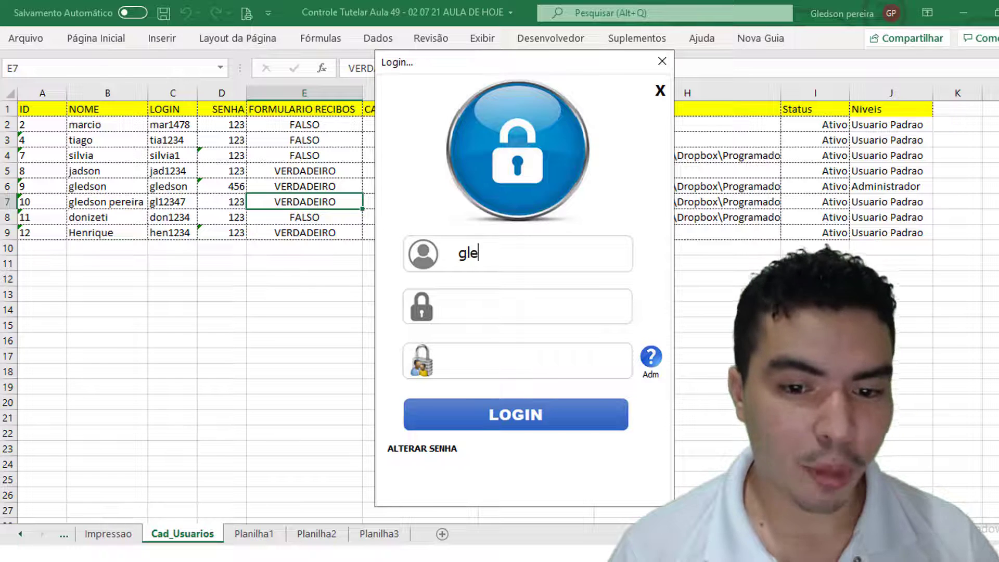
type("dson")
key("Tab")
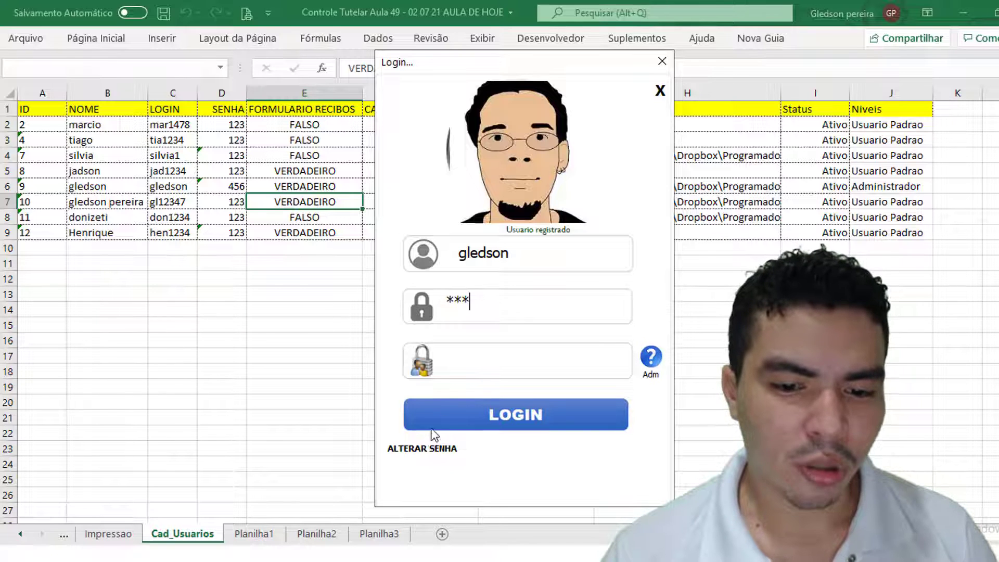
left_click(432, 451)
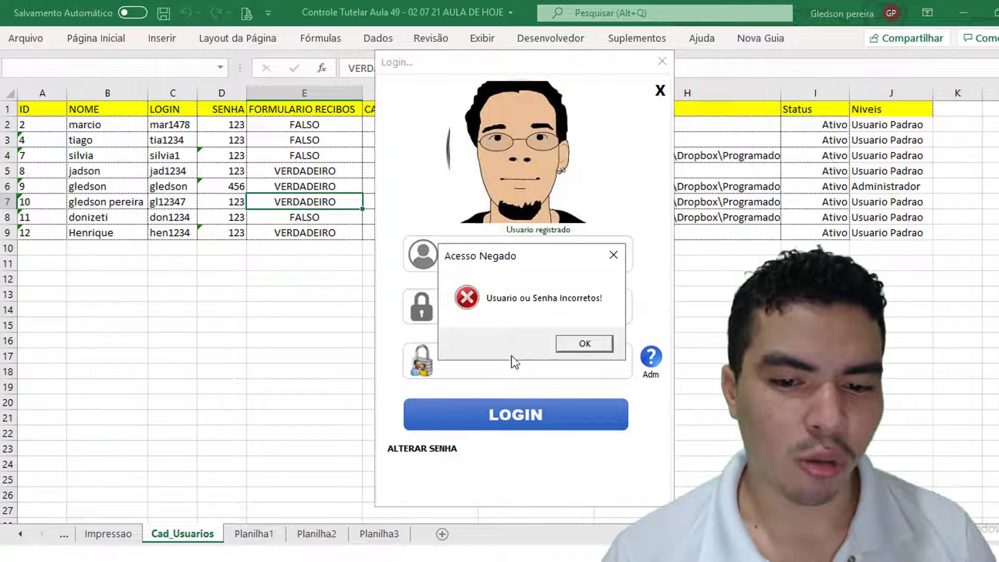
left_click(584, 344)
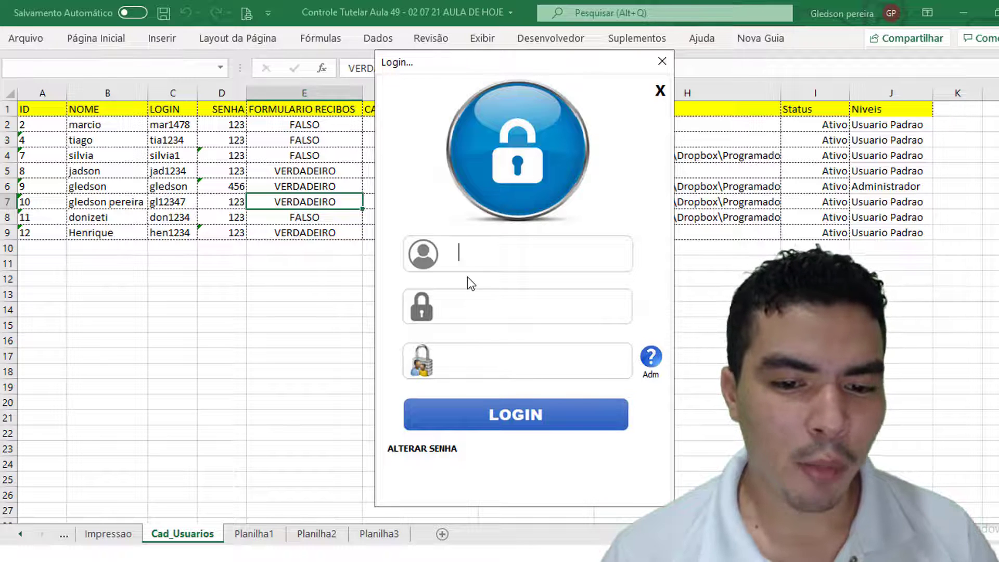
- Re-enter the username and a three-character masked password, bringing up the user's photo
type("gledson")
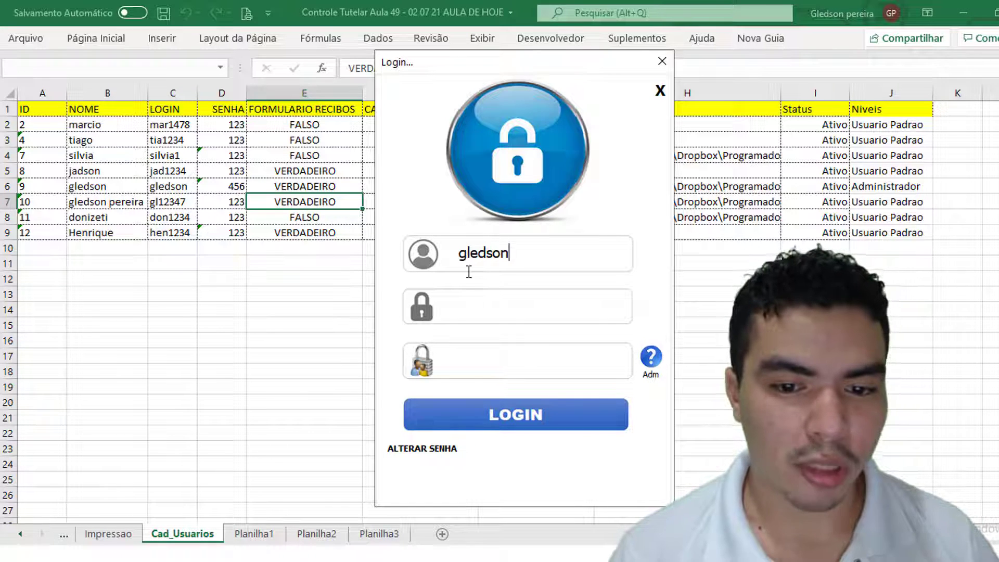
key("Tab")
type("456")
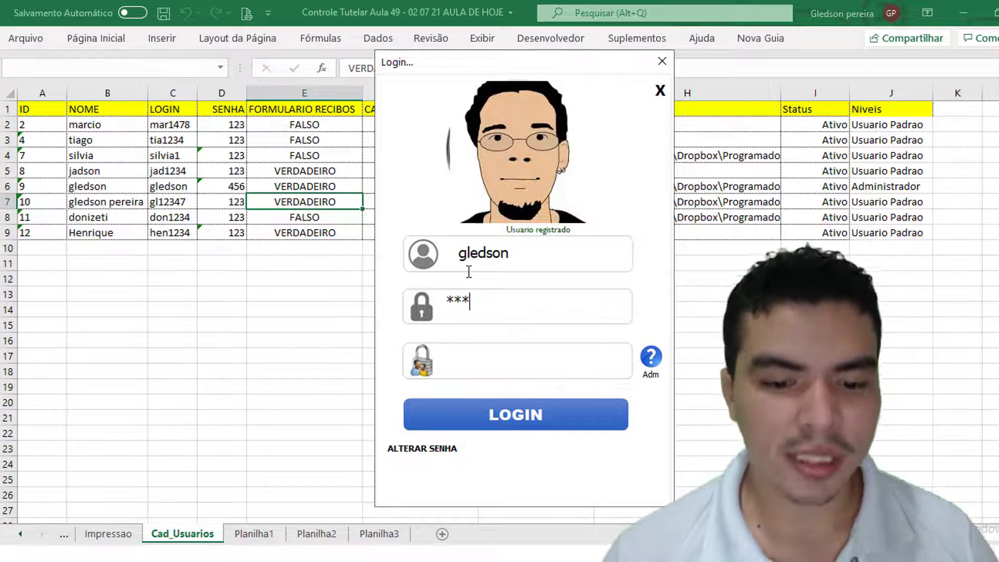
- Expand the ALTERAR SENHA section, then visit the registration page and return via <- Voltar
left_click(433, 447)
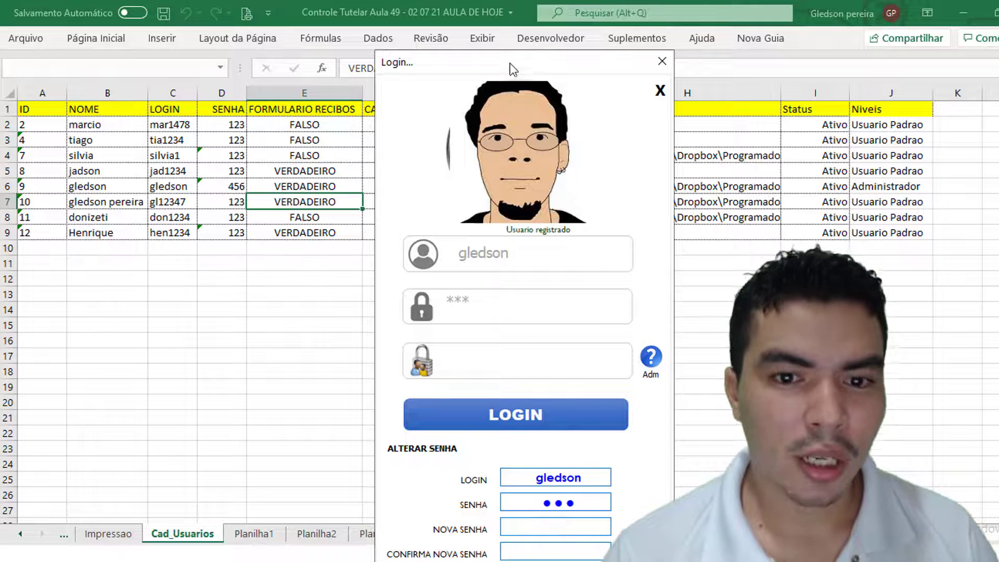
left_click(651, 358)
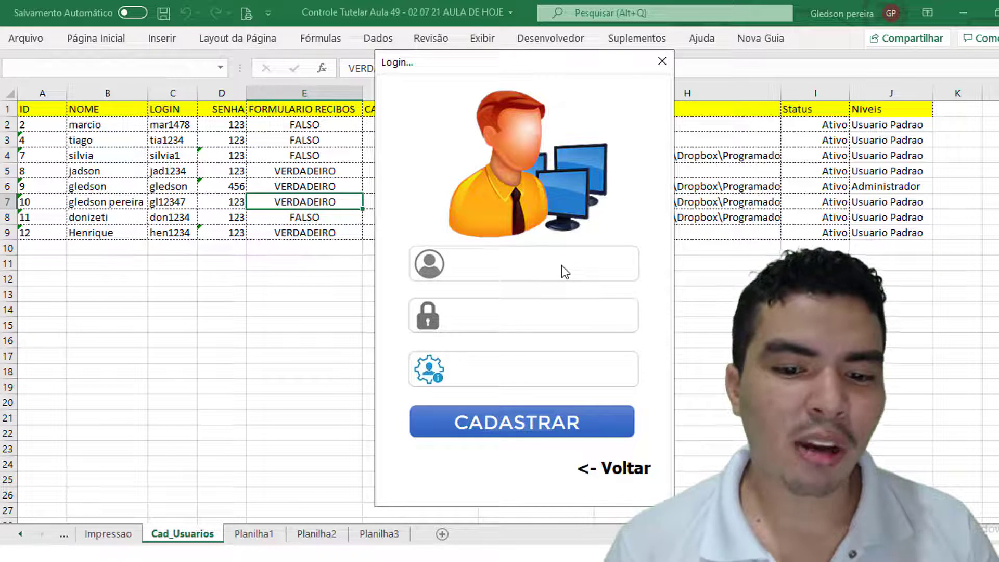
left_click(615, 469)
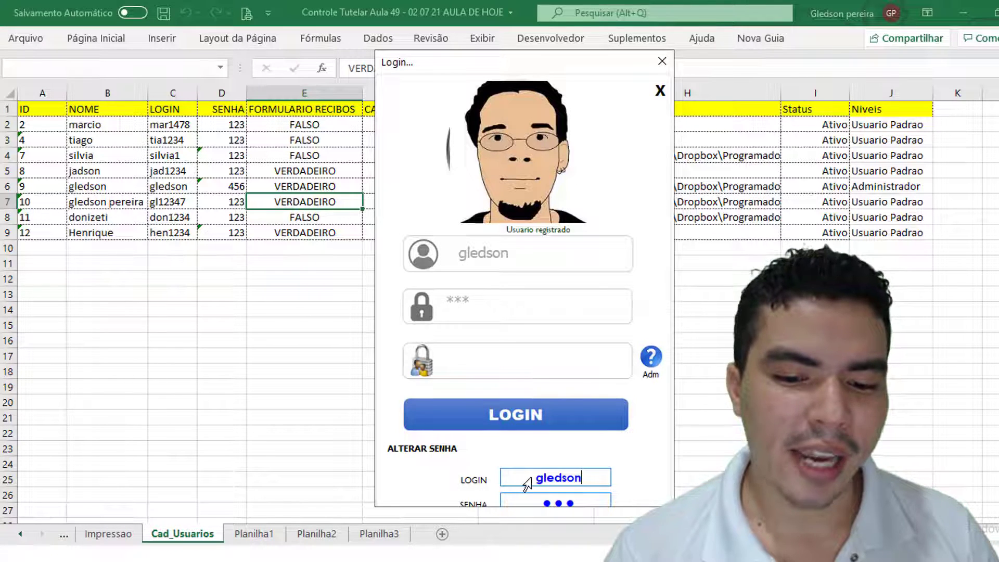
- Repeat the registration round-trip and bring the VBA editor forward showing FrmLogin's code
left_click(650, 357)
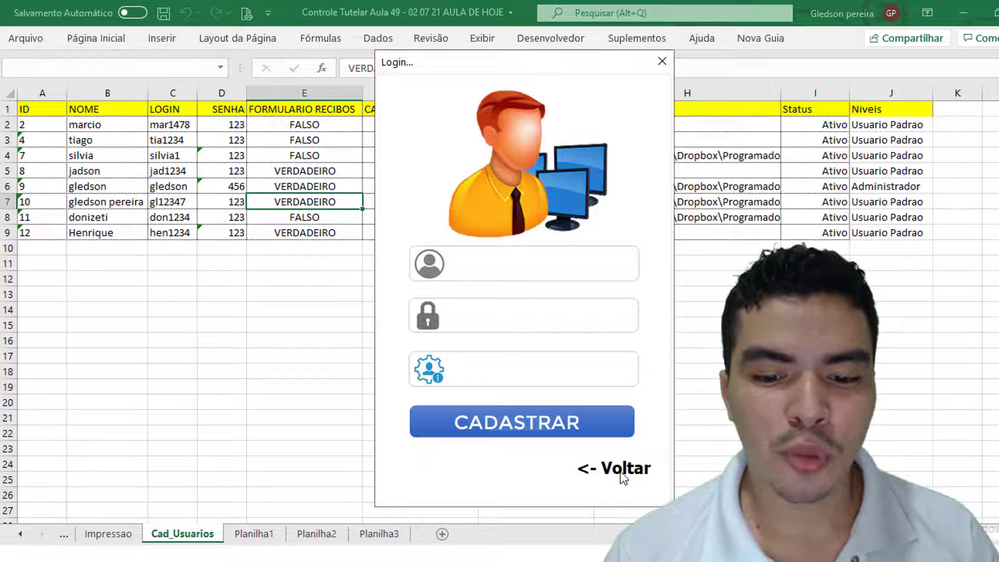
left_click(621, 471)
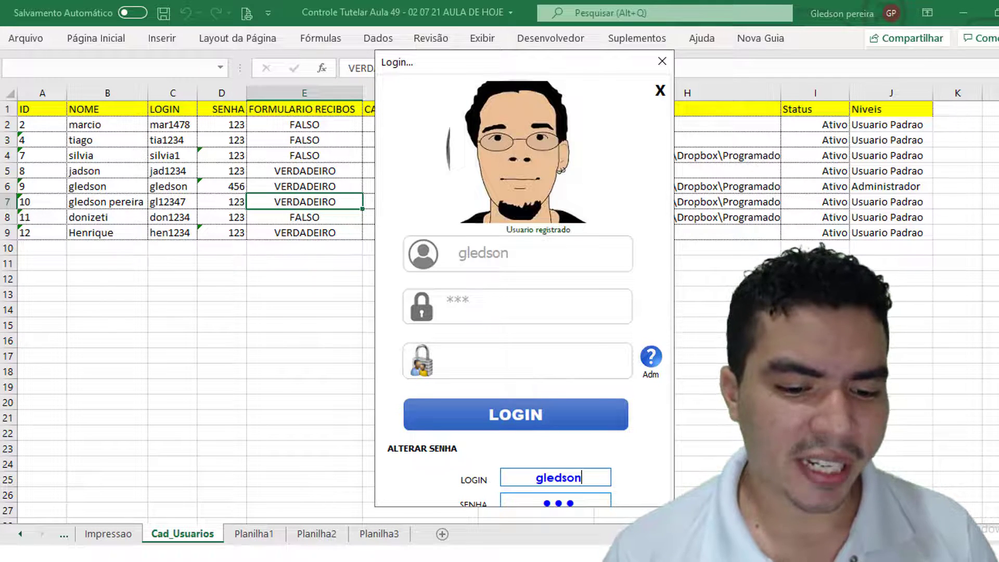
left_click(404, 521)
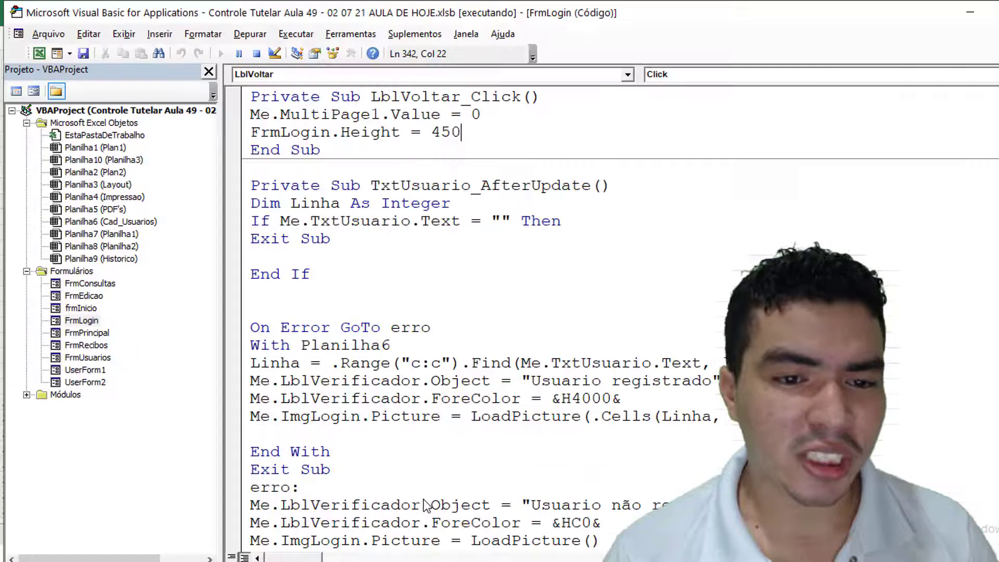
- Reset the project and change FrmLogin.Height in LblVoltar_Click from 450 to 430
left_click(257, 54)
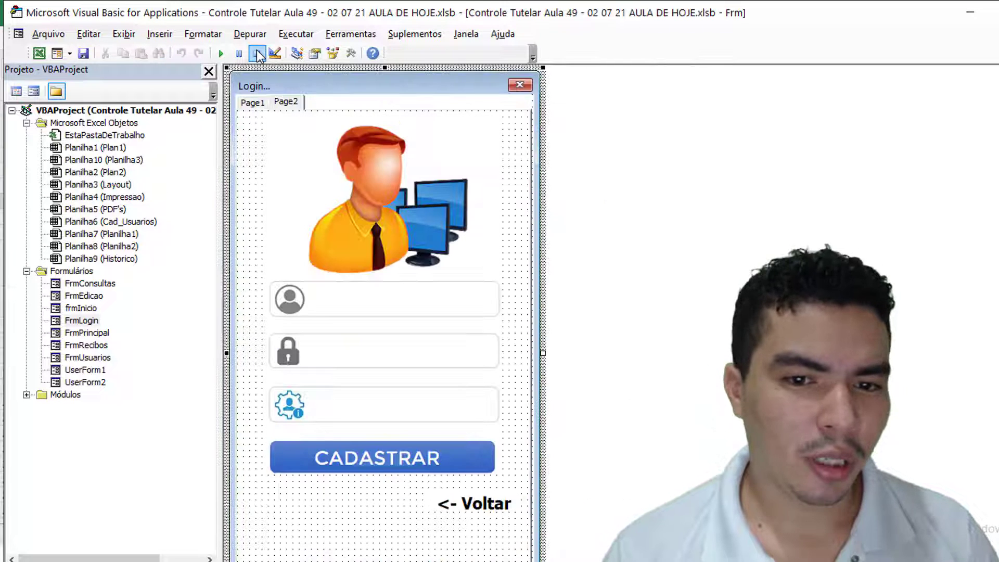
double_click(487, 507)
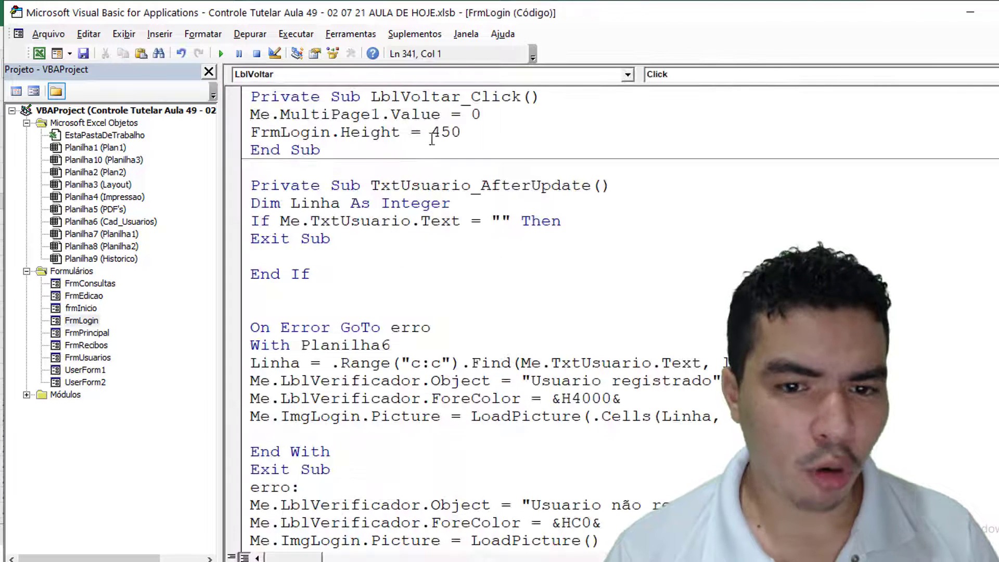
left_click_drag(443, 132, 450, 133)
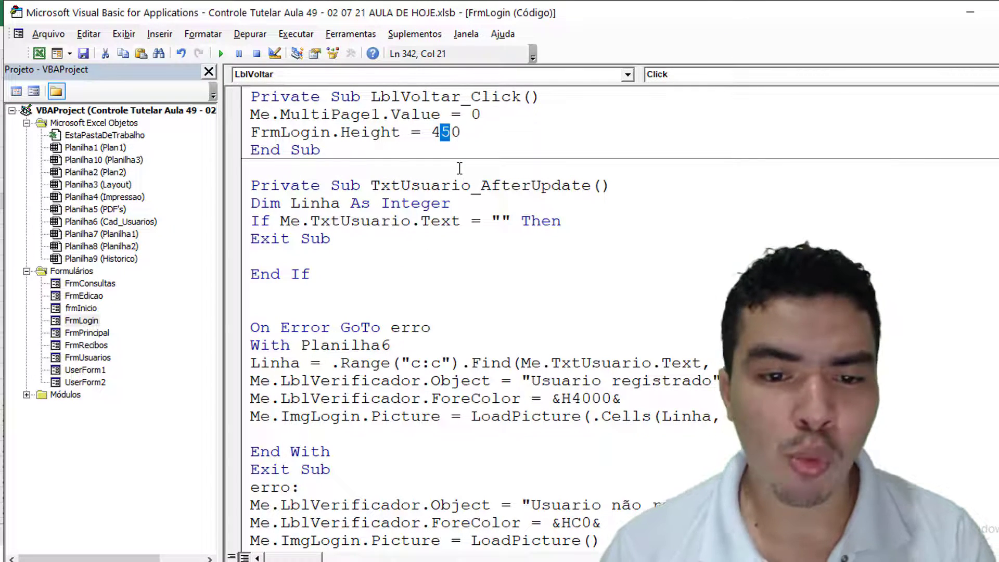
type("3")
- Run the form, check the registration page and back, and try ALTERAR SENHA without a user
left_click(220, 53)
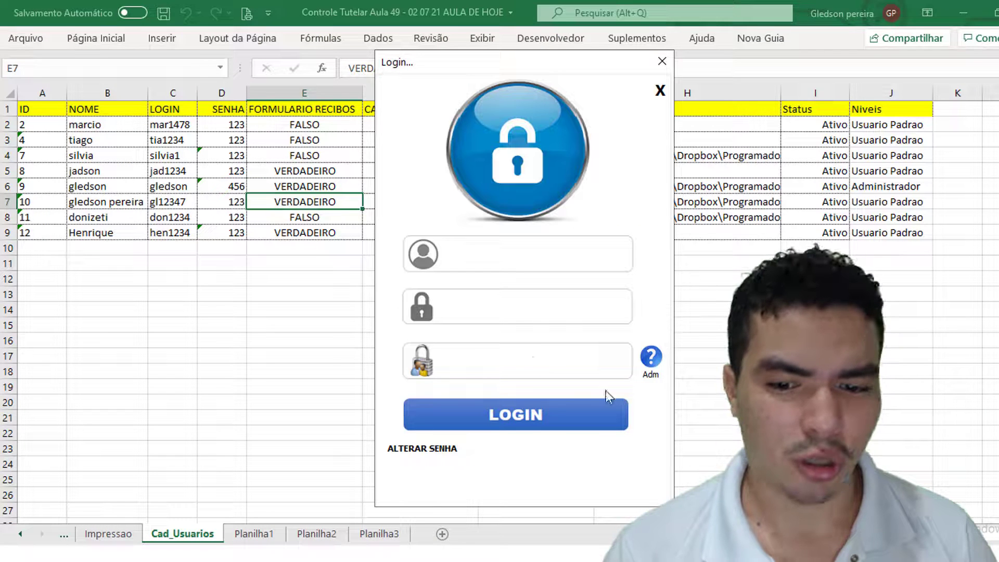
left_click(649, 357)
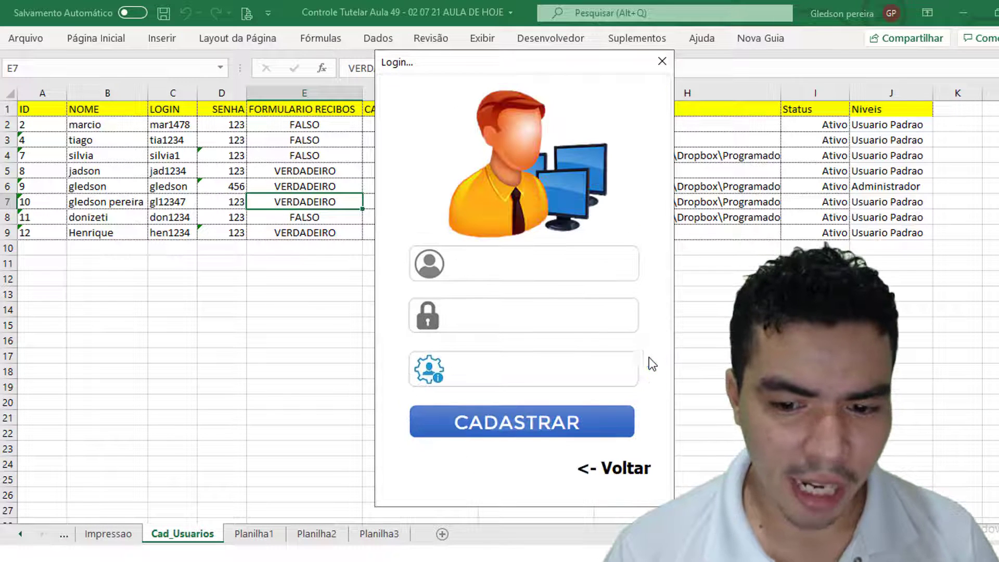
left_click(617, 467)
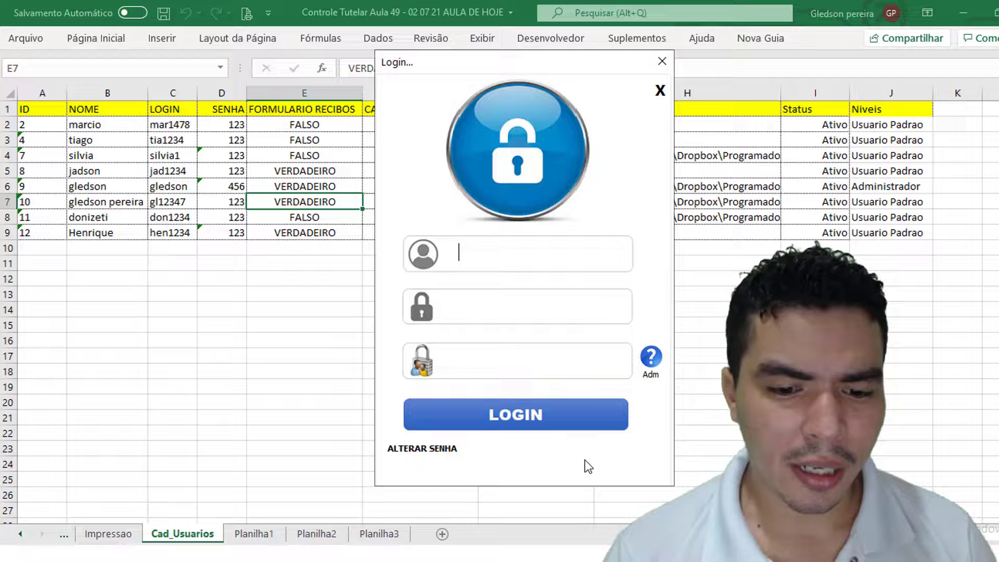
left_click(414, 447)
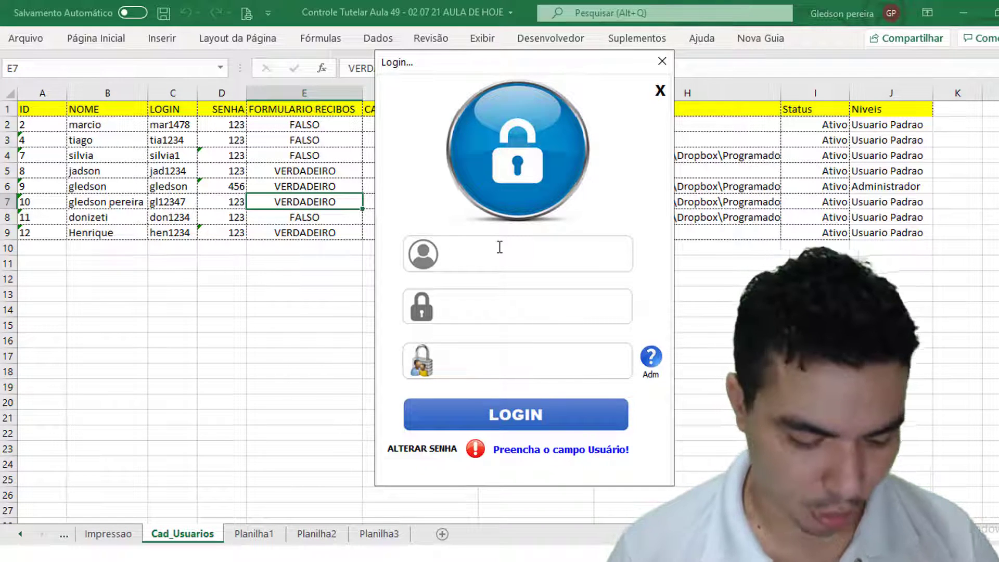
- With username and password entered, expand ALTERAR SENHA and round-trip through the registration page
type("gledson")
key("Tab")
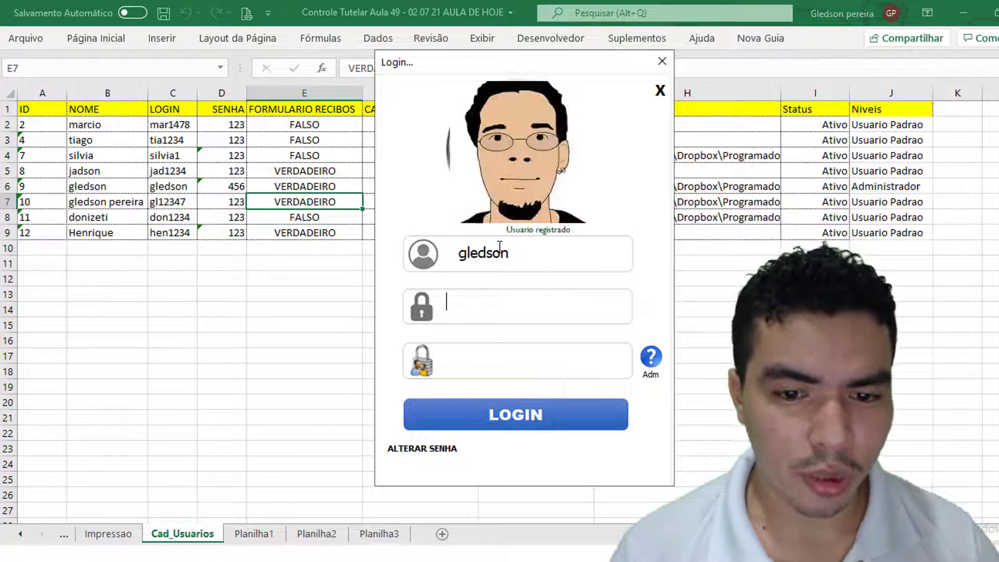
type("456")
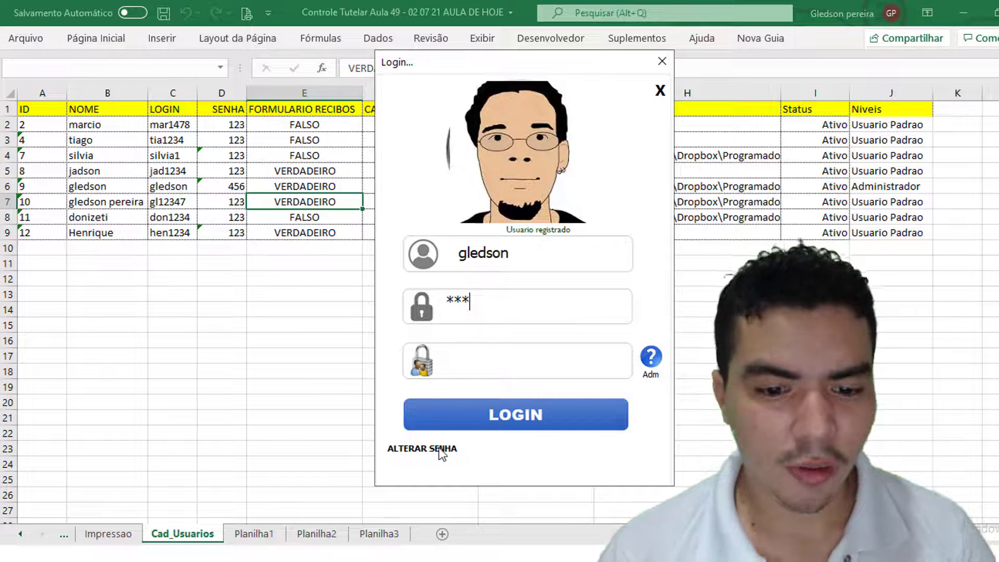
left_click(442, 449)
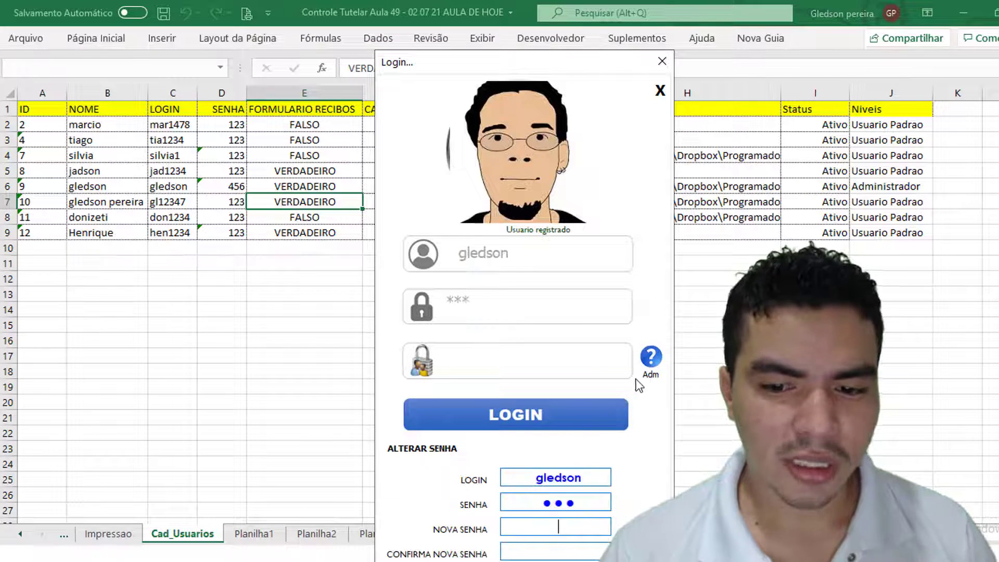
left_click(650, 357)
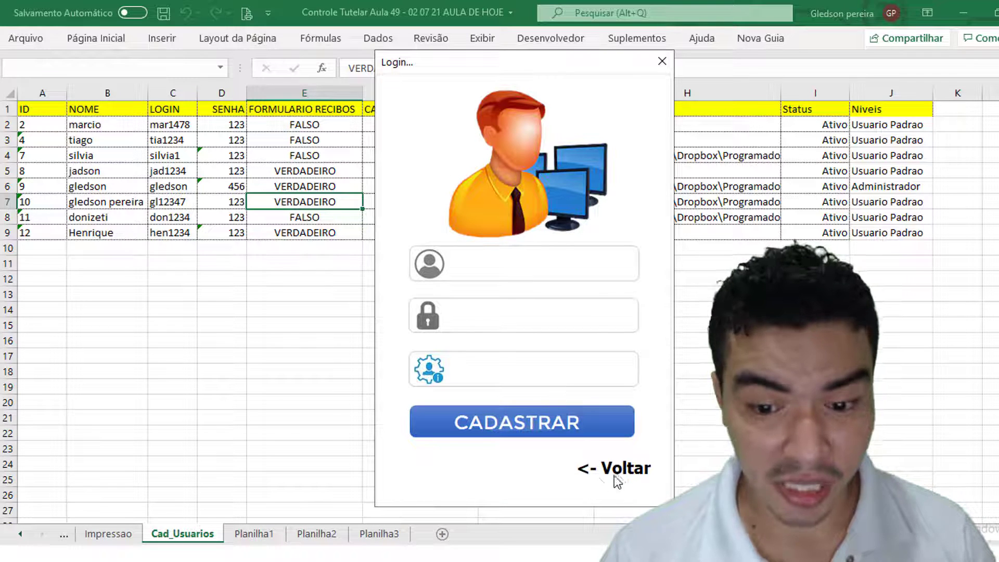
left_click(628, 468)
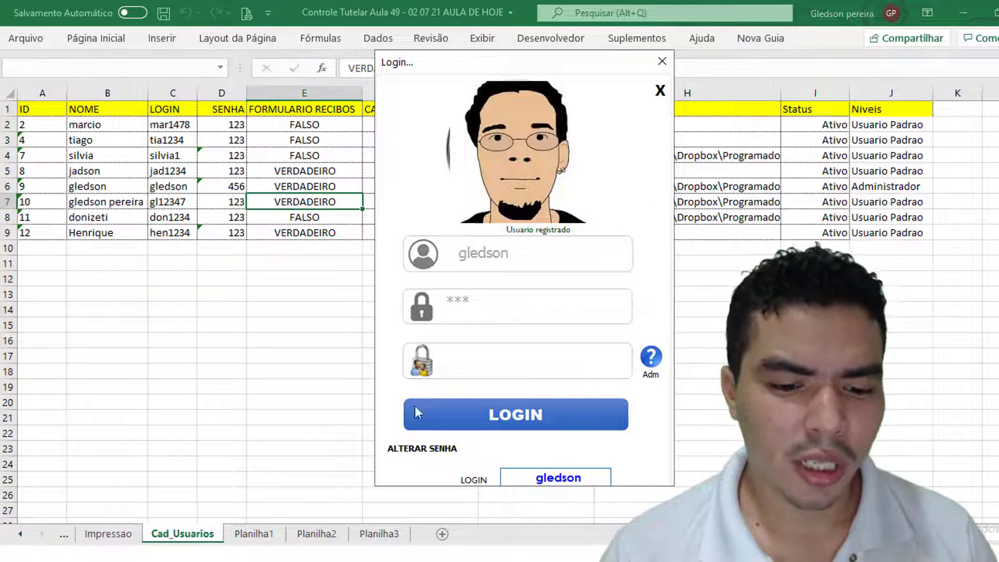
- Stop the form and change LblVoltar_Click's FrmLogin.Height from 430 to 400
left_click(407, 520)
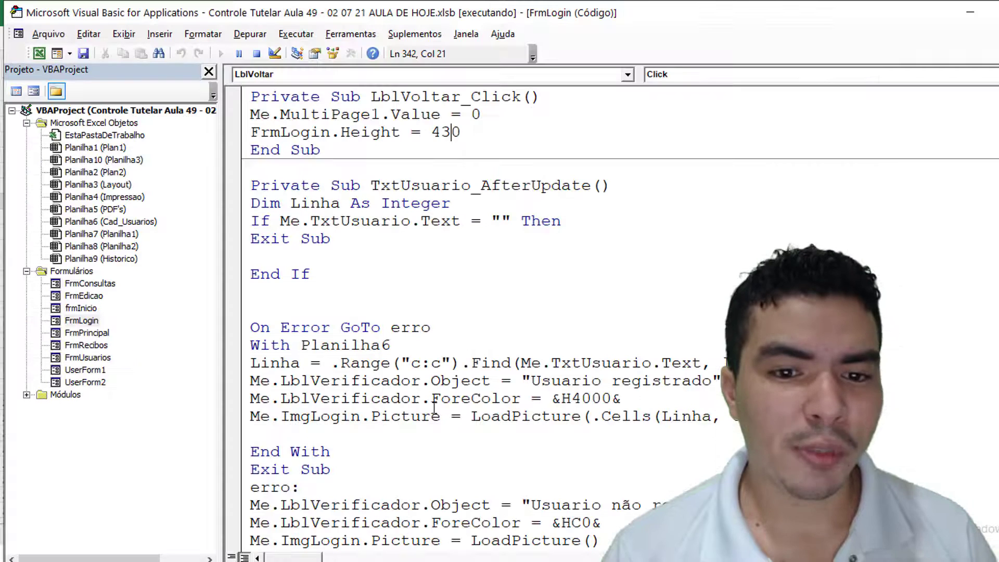
left_click(257, 54)
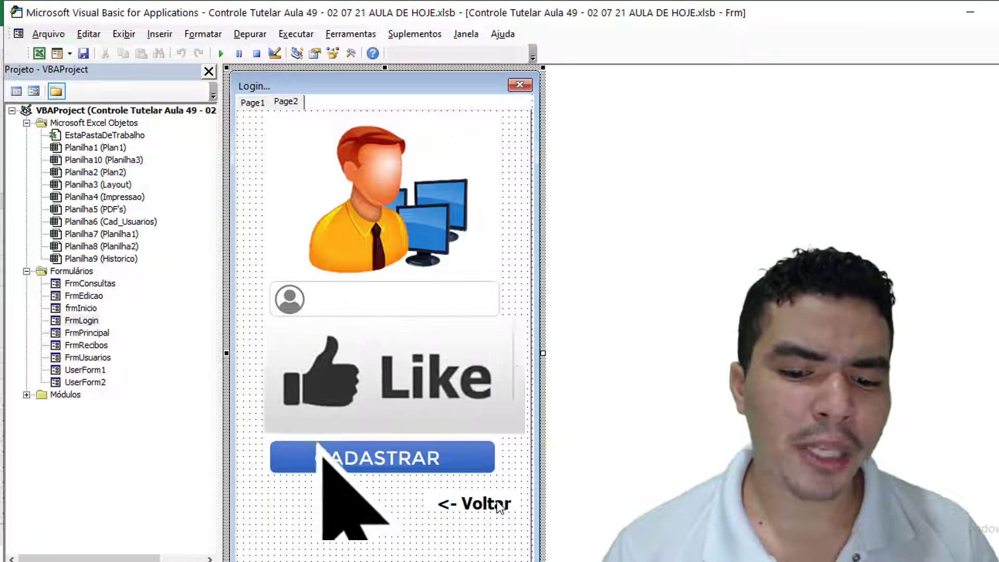
double_click(499, 505)
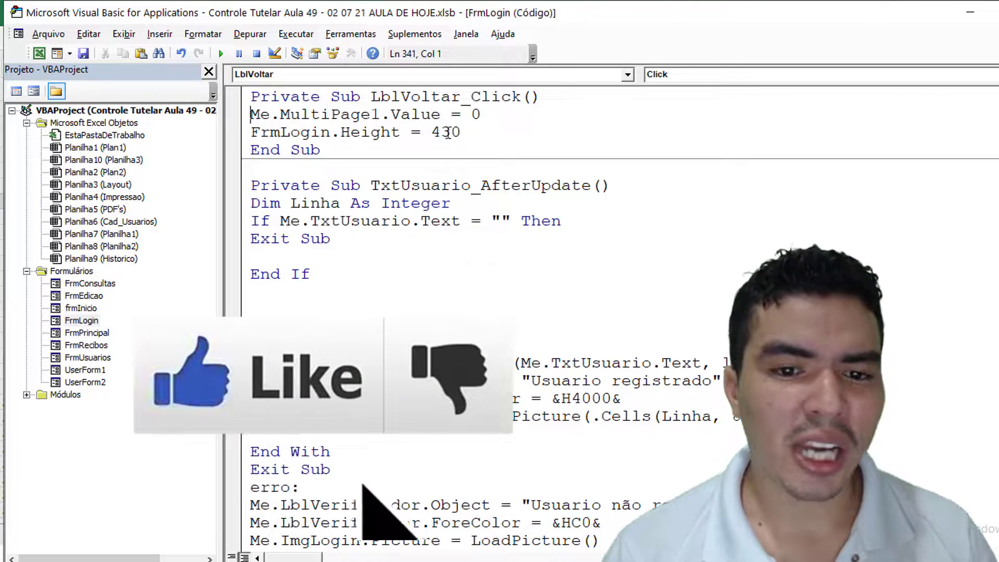
left_click_drag(440, 133, 448, 133)
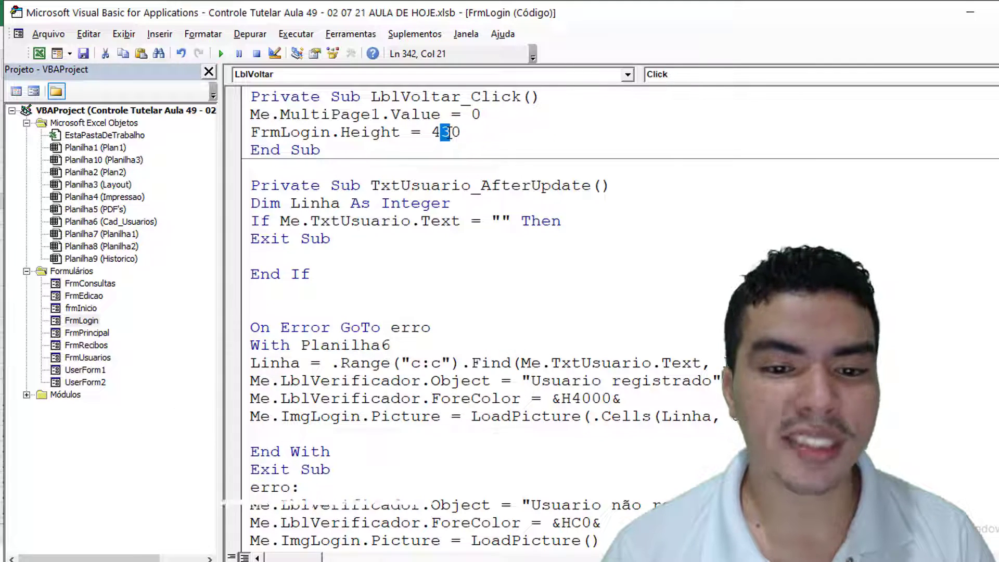
type("0")
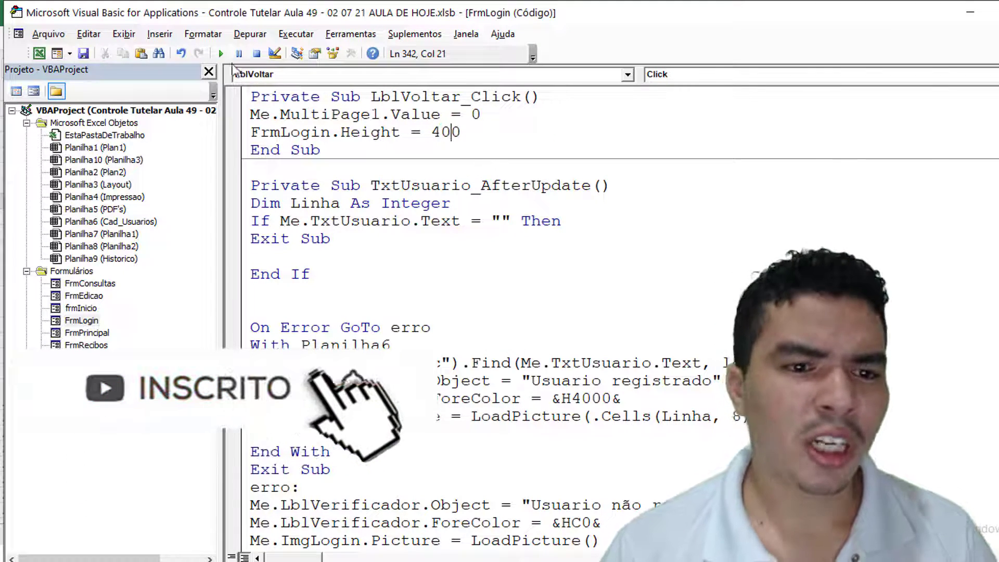
- Run the form with F5 and check the Cadastrar page and the Voltar return
key("F5")
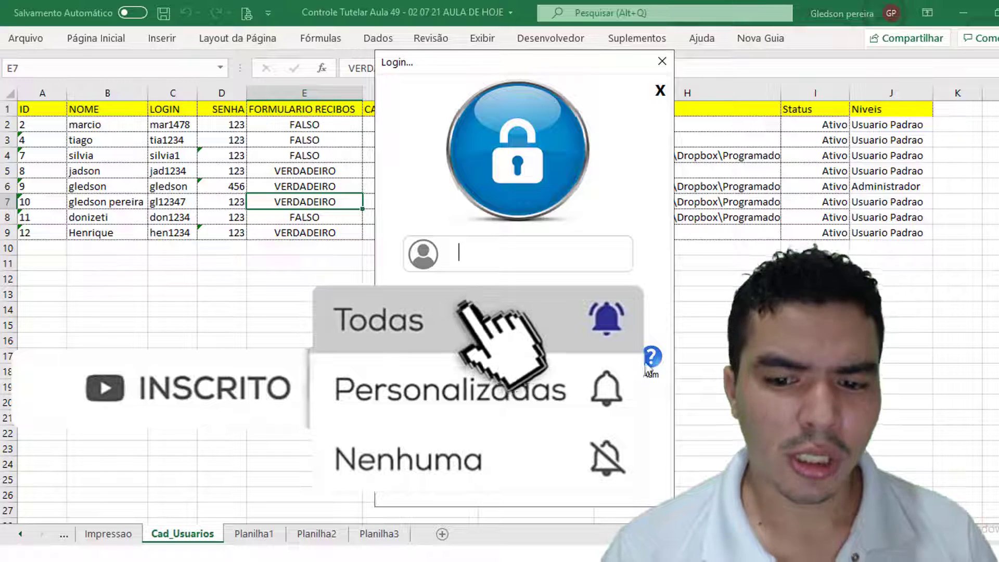
left_click(650, 359)
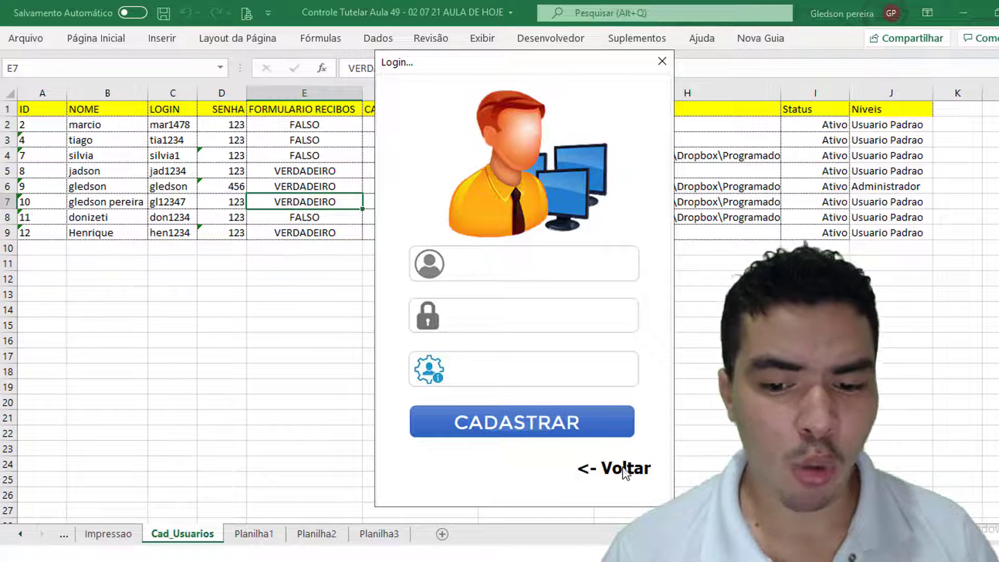
left_click(624, 471)
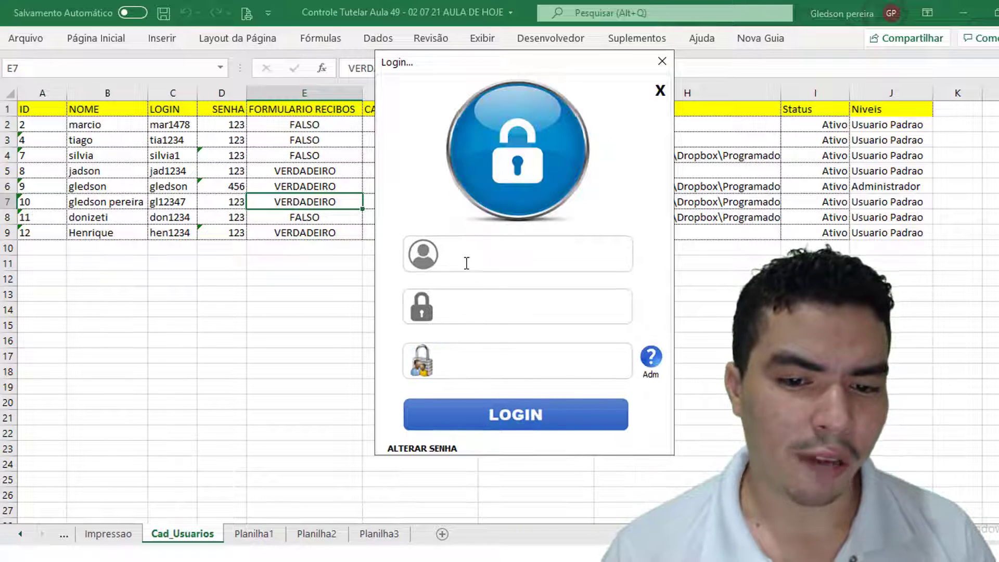
- Enter username and password, expand Alterar Senha, and compare heights with the registration page
type("gledson")
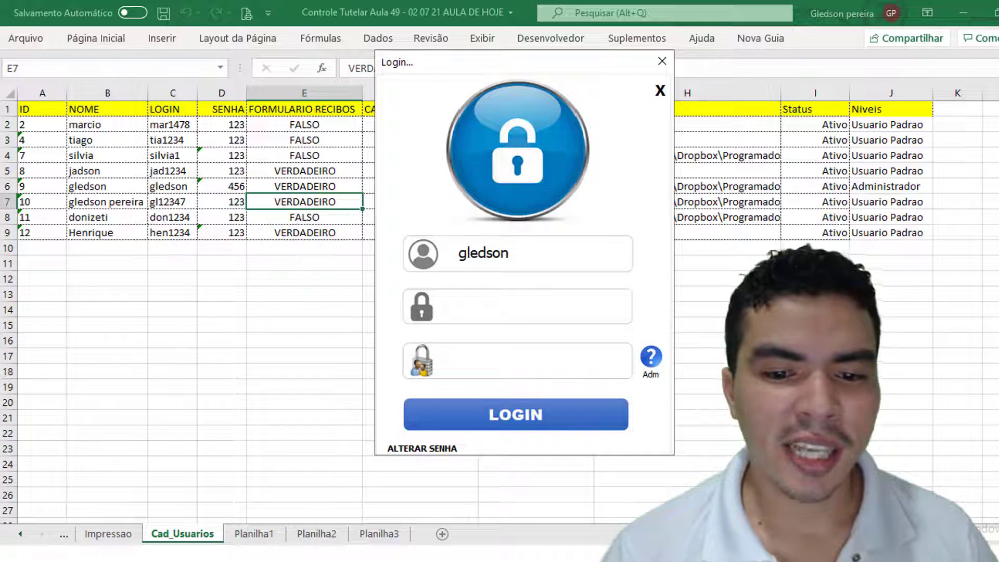
left_click(488, 297)
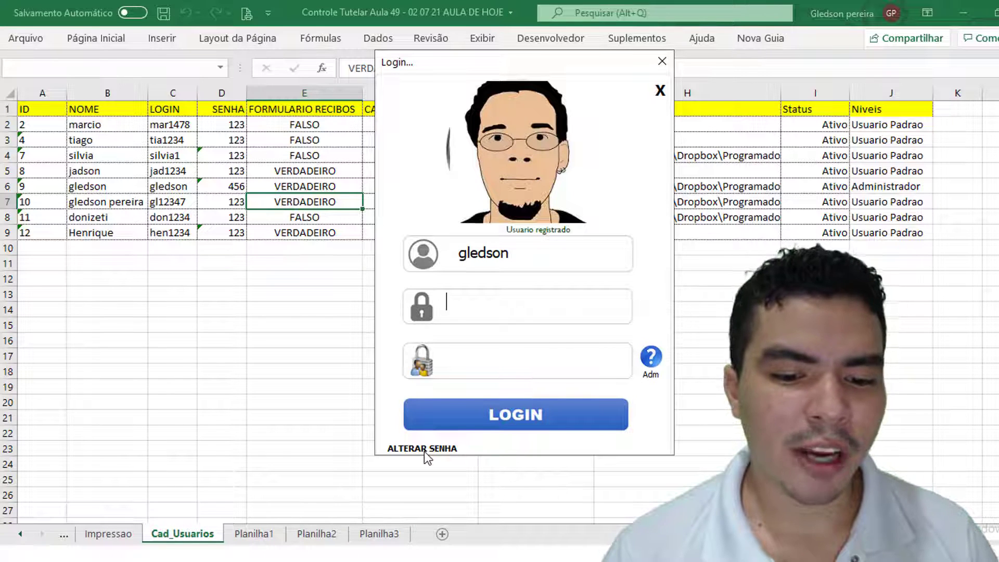
type("456")
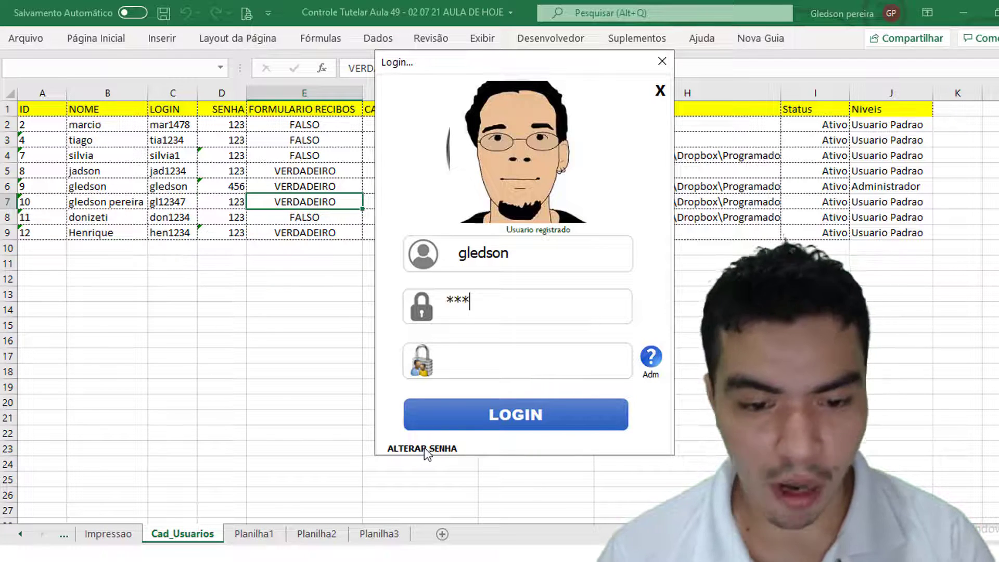
left_click(422, 448)
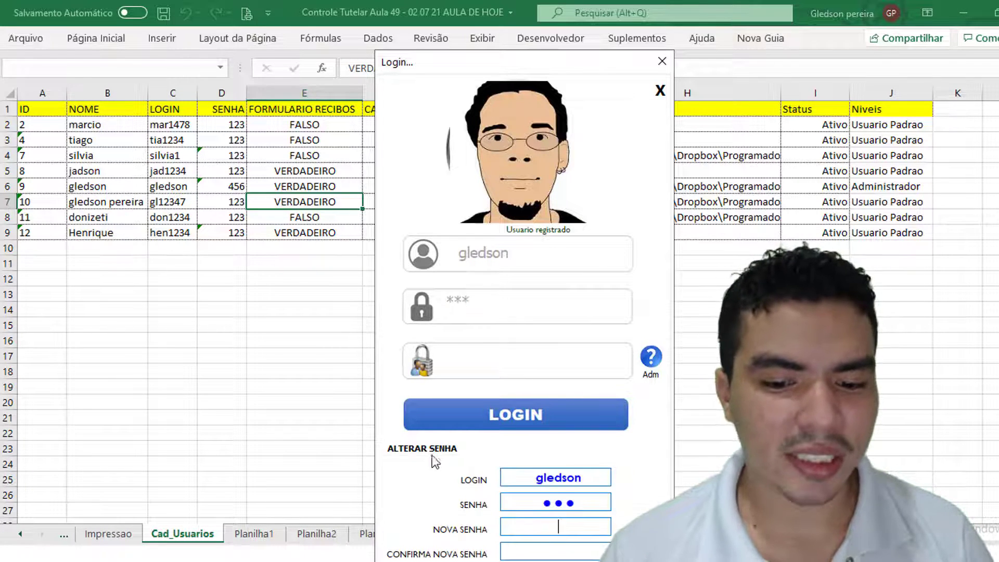
left_click(651, 357)
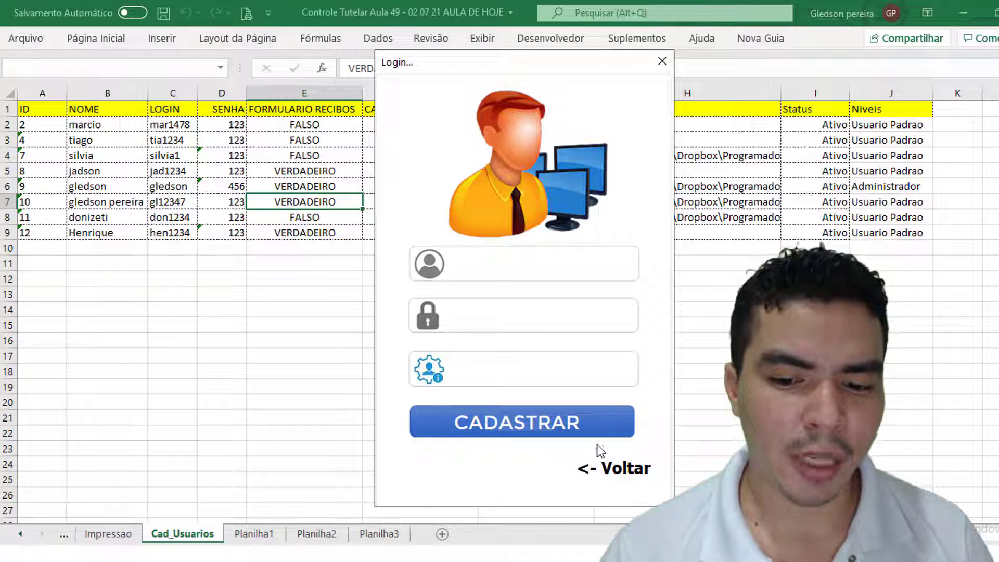
left_click(629, 468)
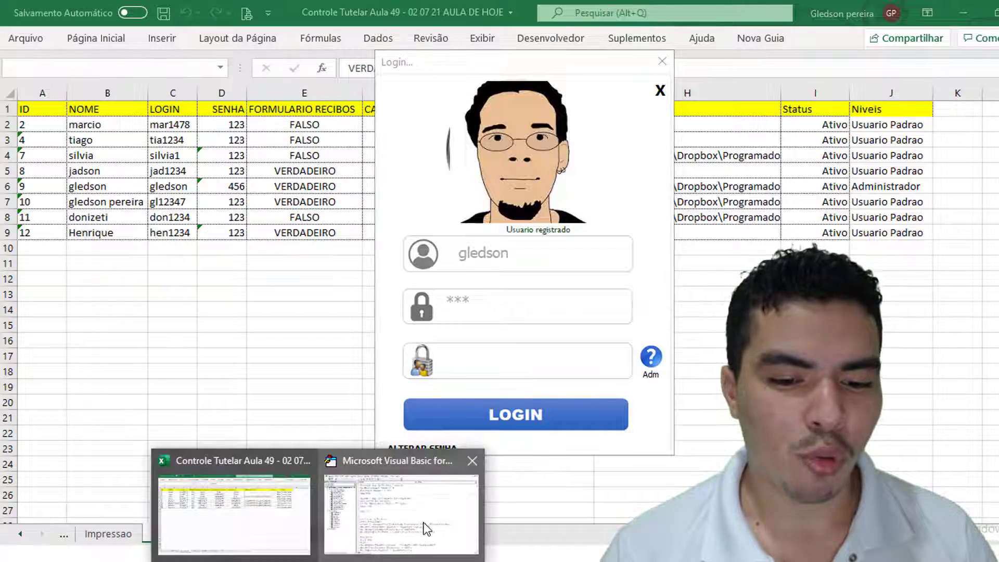
- Reset, change .Height = 450 to 400 in UserForm_Initialize, and run FrmLogin again
left_click(401, 499)
left_click(256, 53)
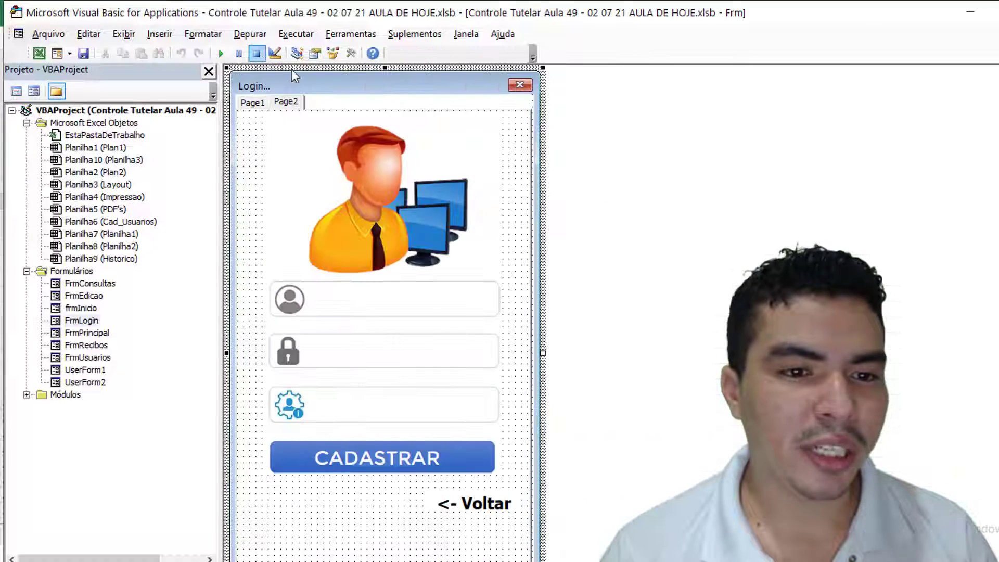
key("F7")
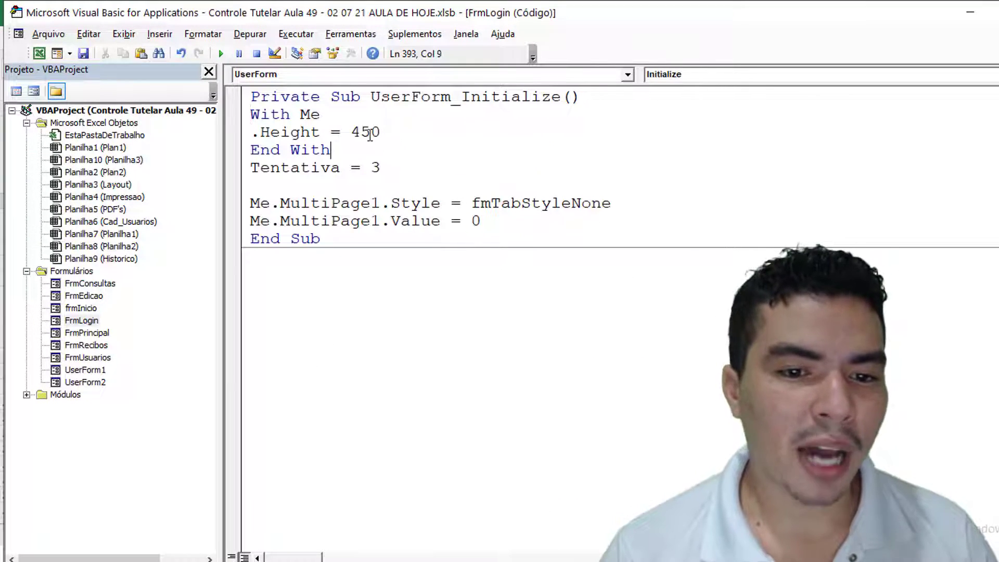
left_click_drag(361, 133, 370, 134)
type("0")
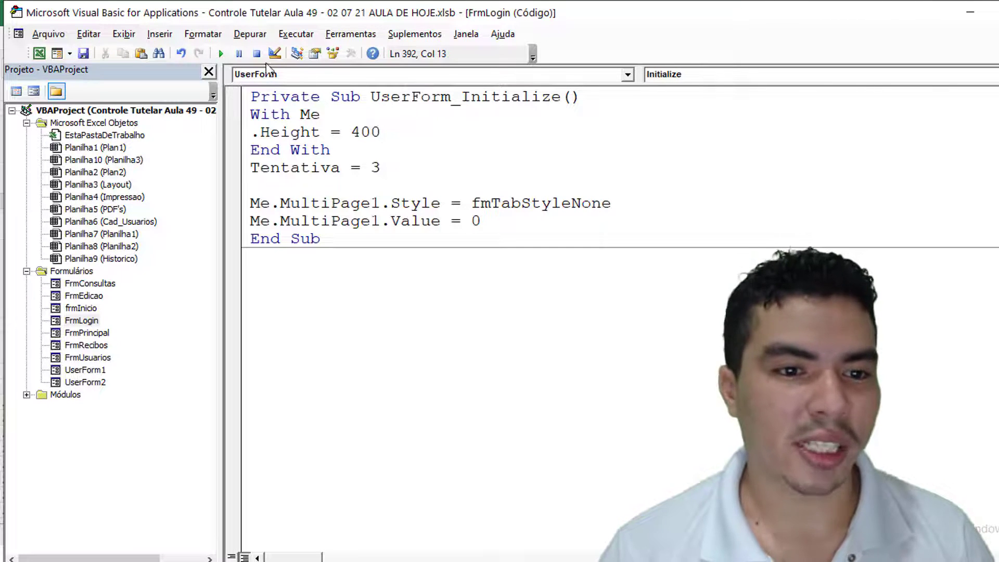
left_click(222, 53)
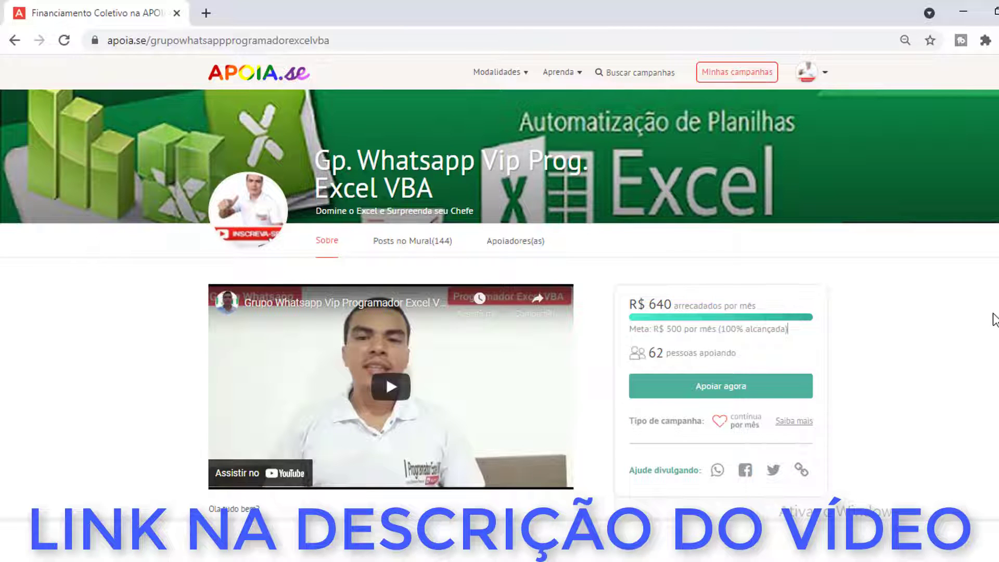
- Browse the Apoia.se campaign page and open its Apoiadores(as) supporters list
scroll(994, 319, "down", 2)
scroll(993, 319, "down", 1)
scroll(993, 319, "down", 2)
scroll(994, 320, "down", 1)
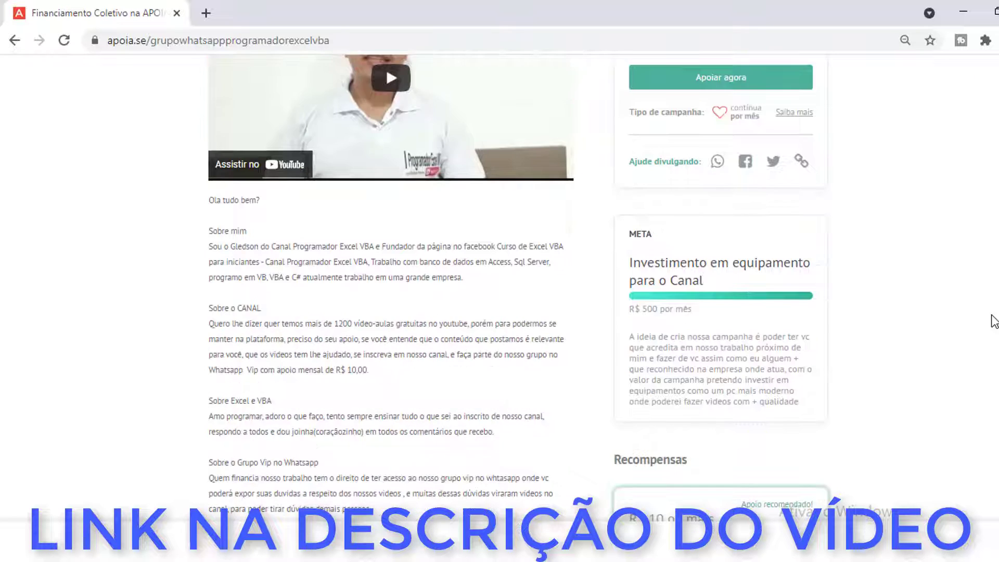
scroll(993, 321, "down", 1)
scroll(993, 321, "down", 1)
scroll(993, 321, "down", 2)
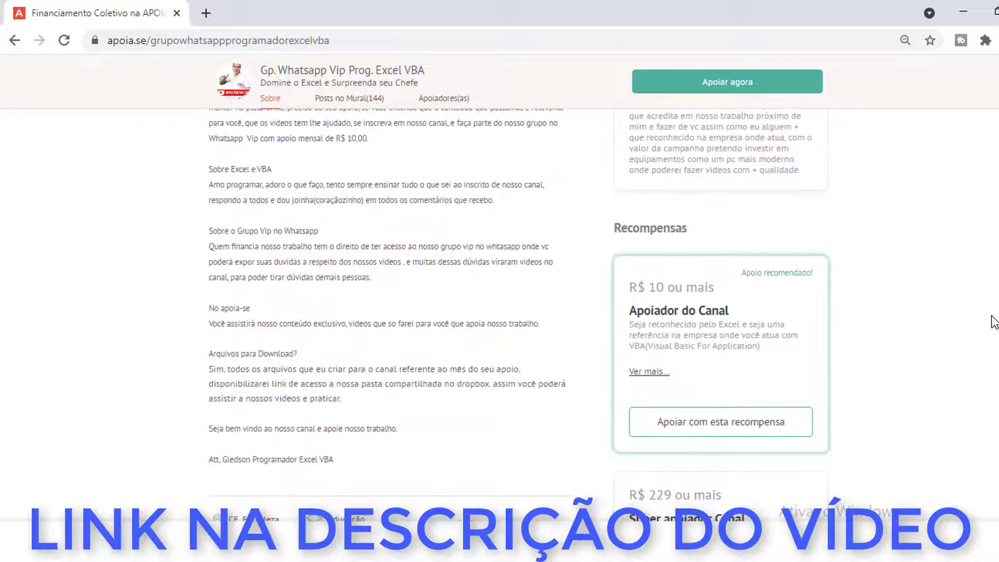
scroll(994, 320, "up", 3)
scroll(993, 320, "up", 4)
scroll(993, 319, "up", 1)
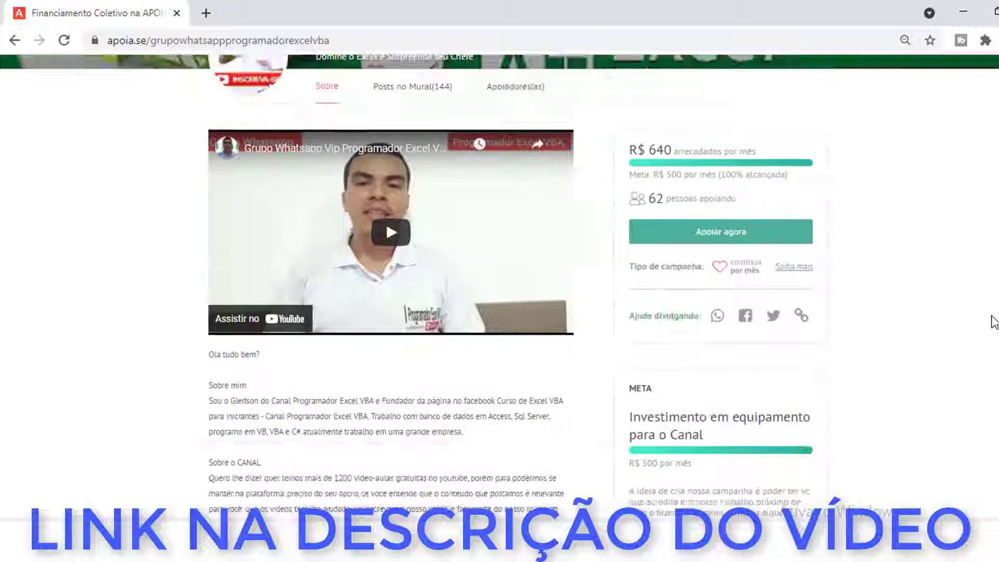
scroll(993, 319, "up", 2)
left_click(513, 164)
scroll(598, 192, "down", 1)
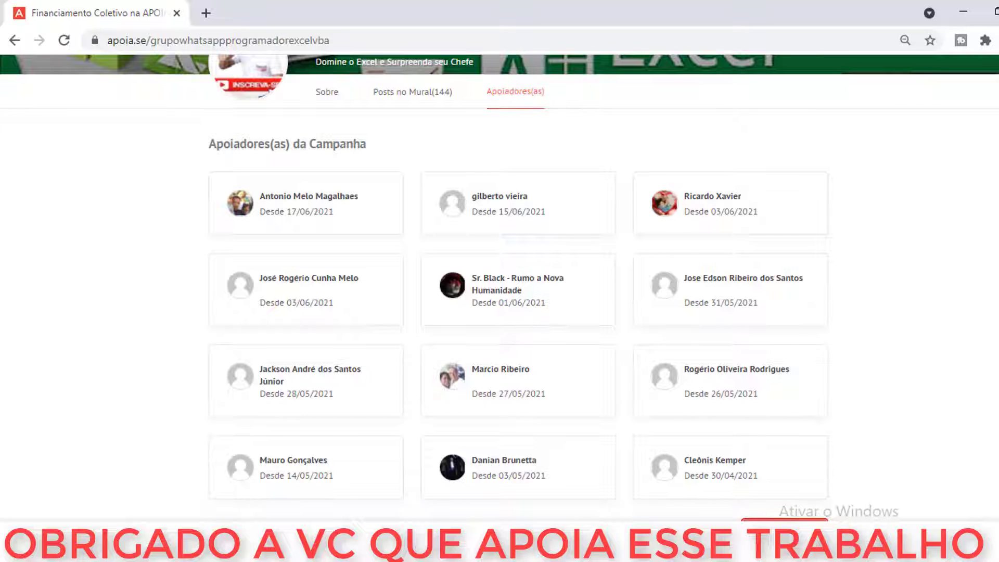
- Page through the supporters with Próxima página to the last page, dated 07/11/2019
left_click(799, 518)
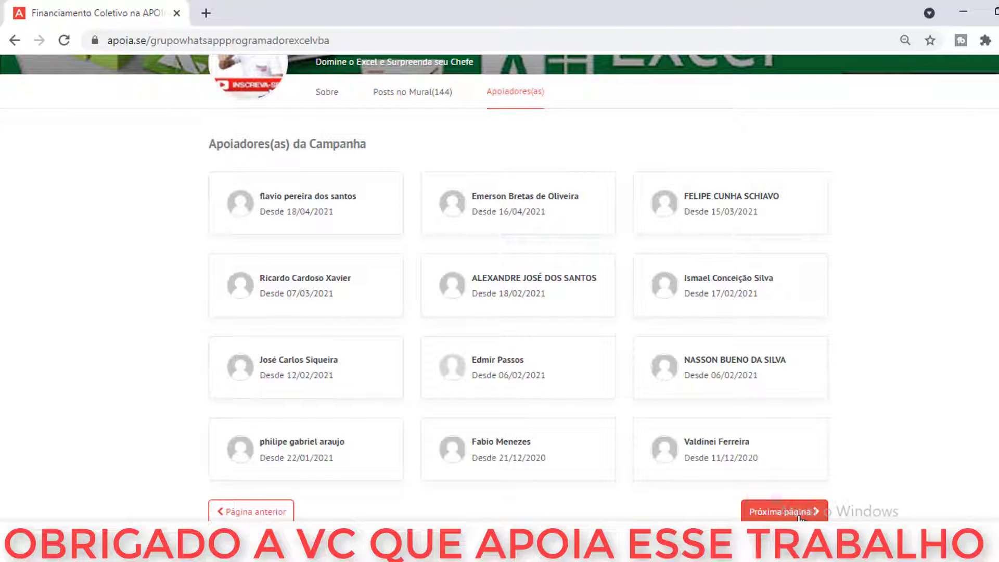
left_click(799, 515)
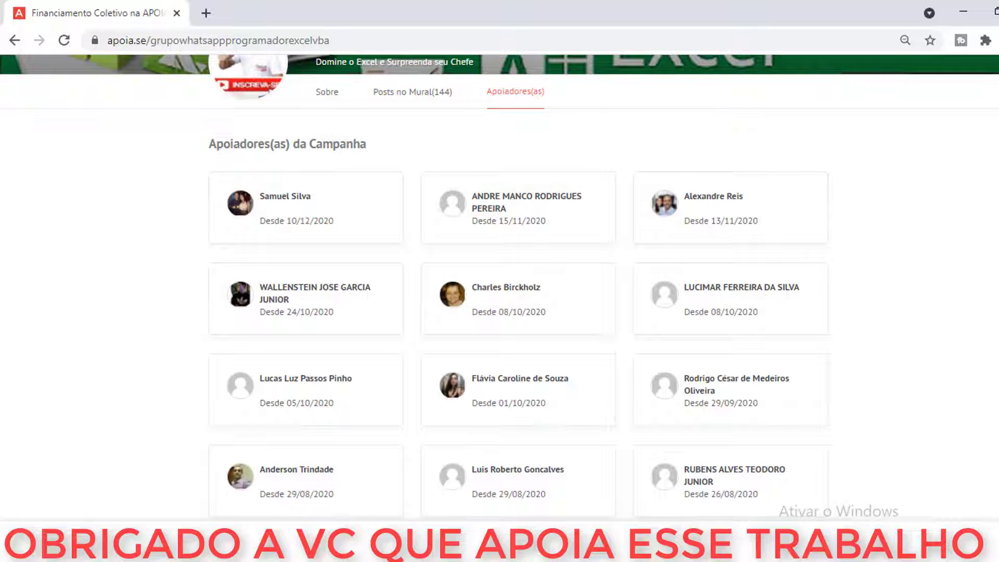
left_click(800, 515)
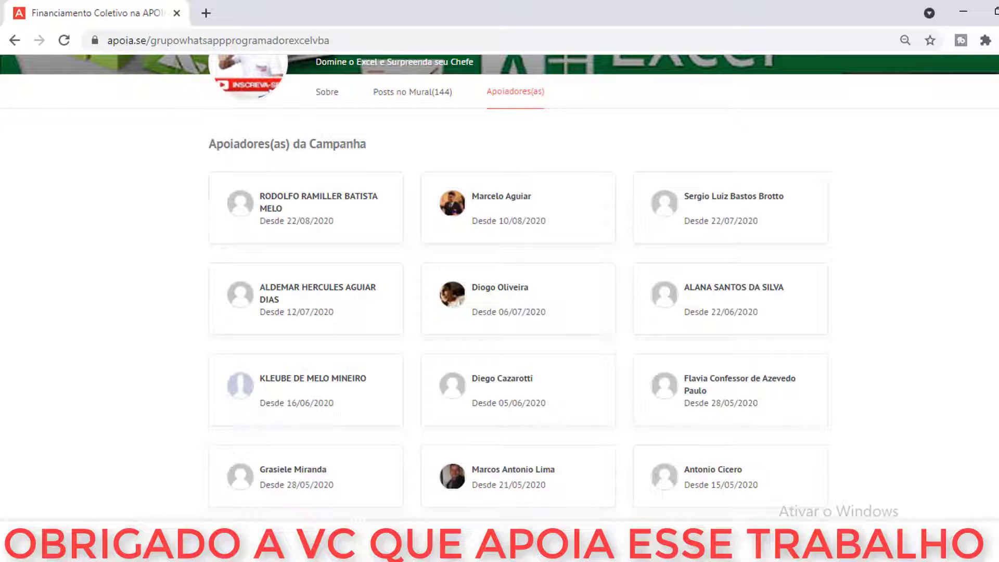
left_click(800, 515)
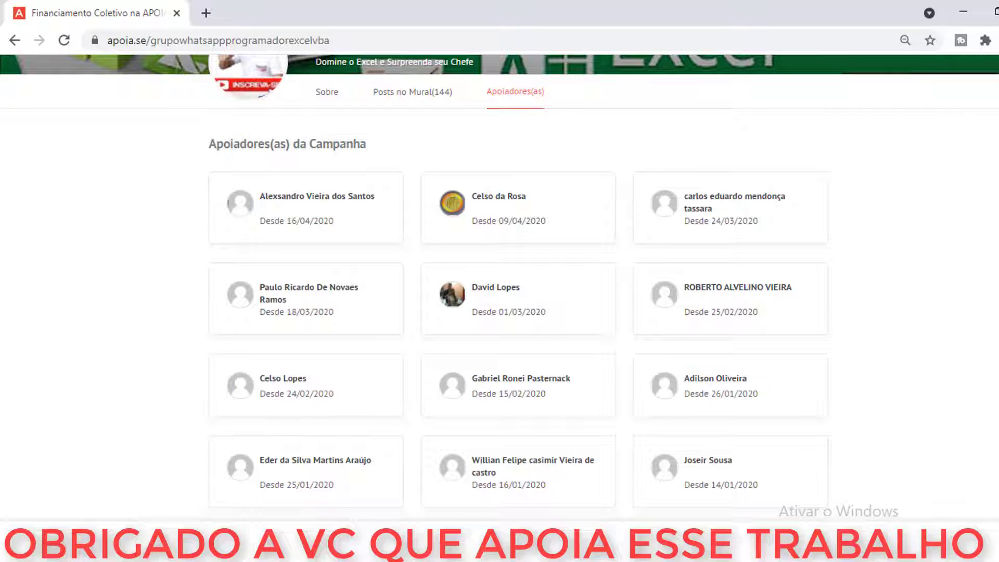
left_click(799, 515)
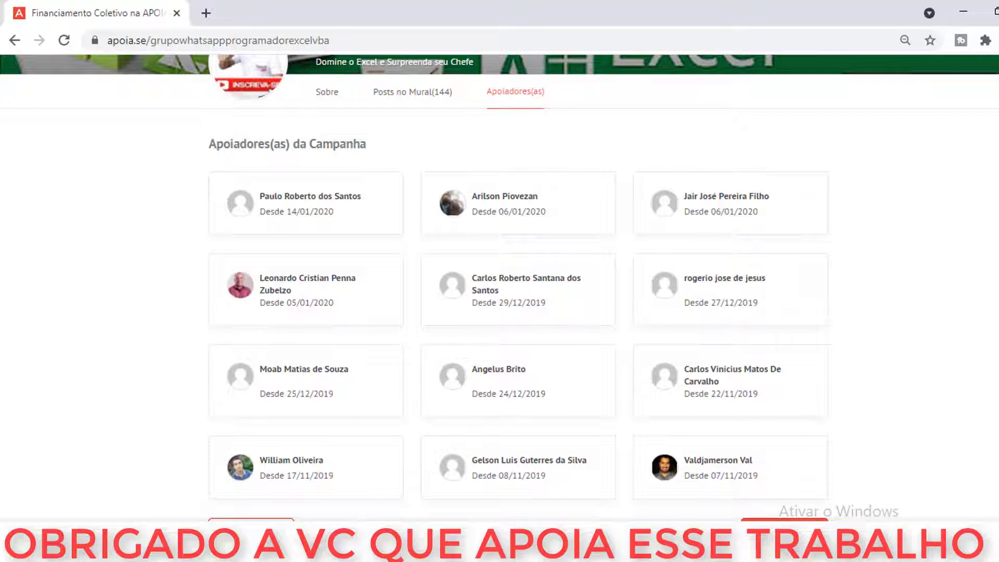
left_click(784, 520)
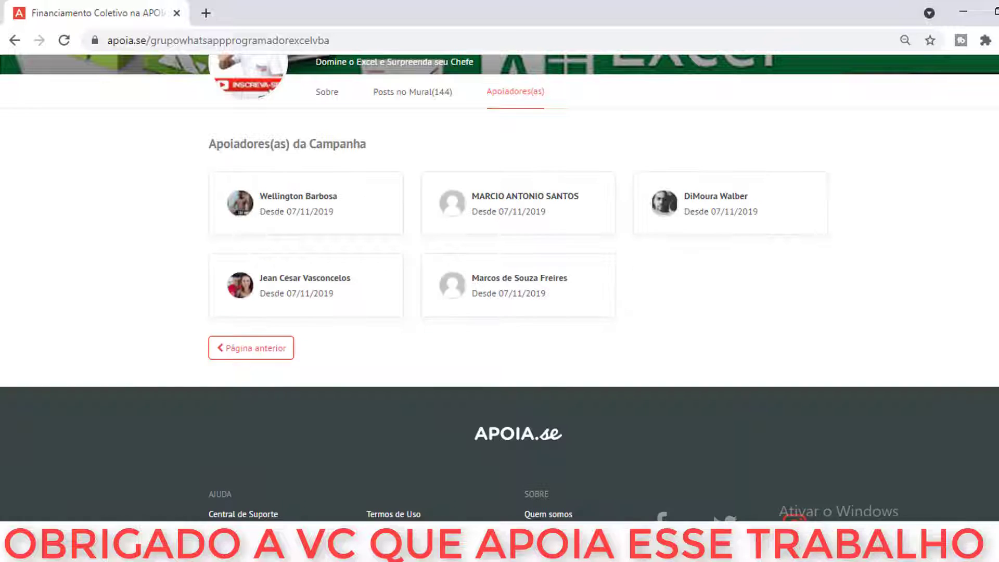